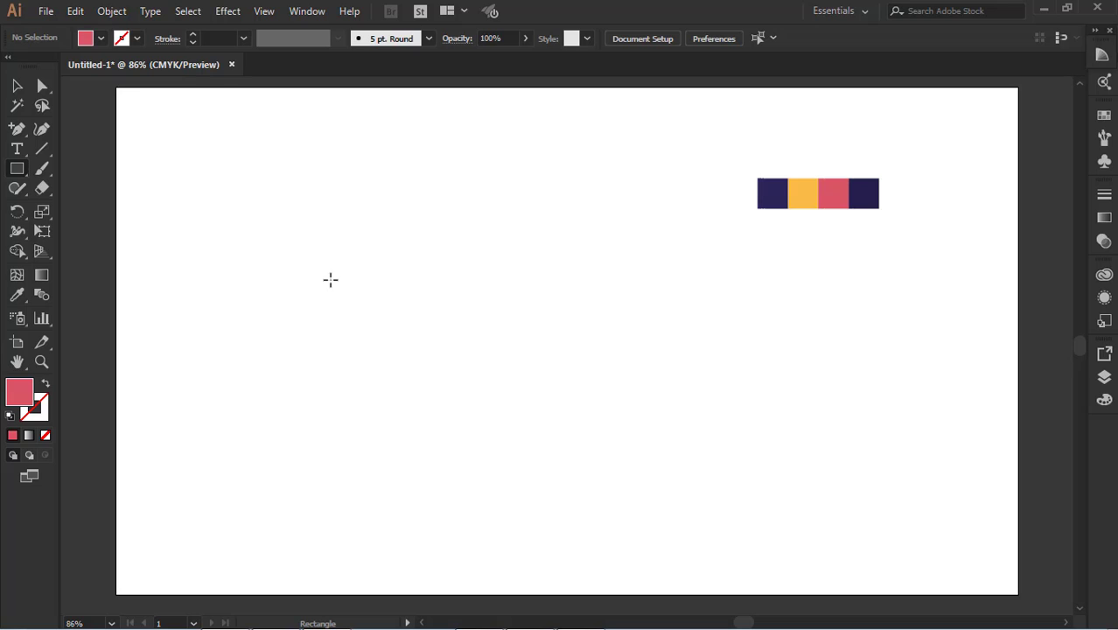
pyautogui.moveTo(331, 280)
pyautogui.mouseDown()
pyautogui.moveTo(348, 298)
pyautogui.moveTo(444, 293)
pyautogui.mouseUp()
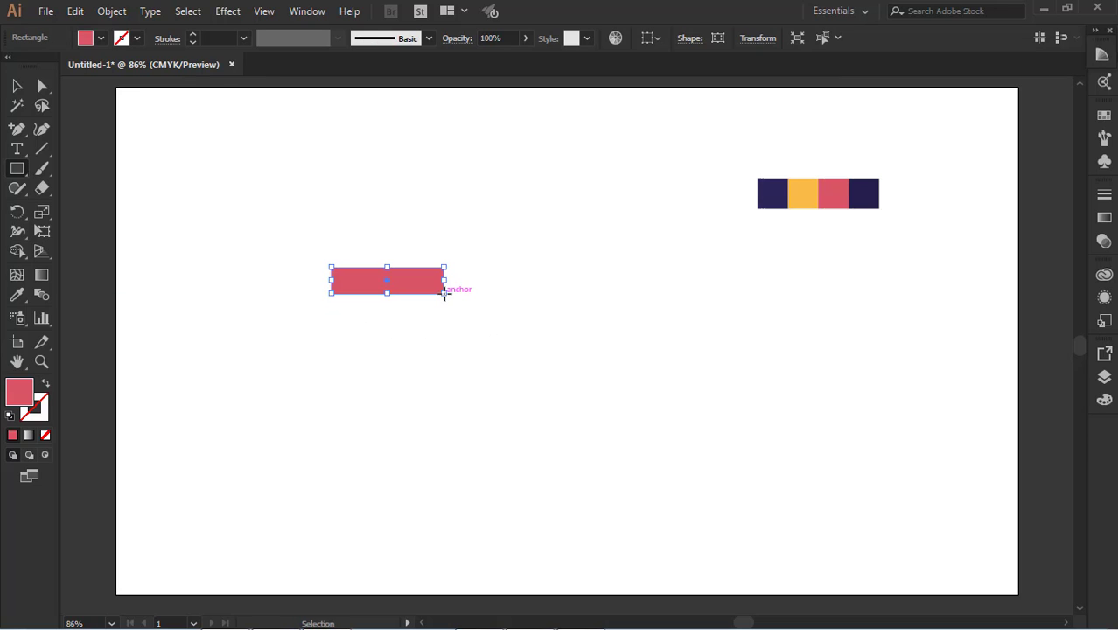
pyautogui.press('Delete')
pyautogui.moveTo(354, 198); pyautogui.dragTo(370, 481)
pyautogui.press('Delete')
# Draw a tall, narrow red rectangle about 24 px wide and 416 px high and leave it selected
pyautogui.moveTo(356, 164); pyautogui.dragTo(372, 457)
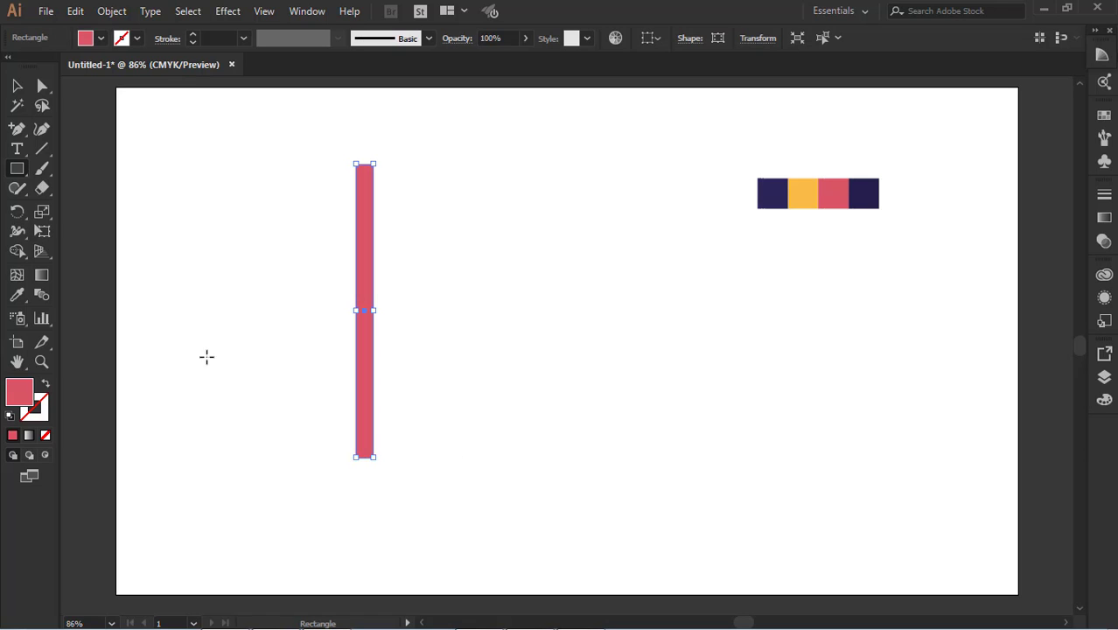
pyautogui.click(272, 253)
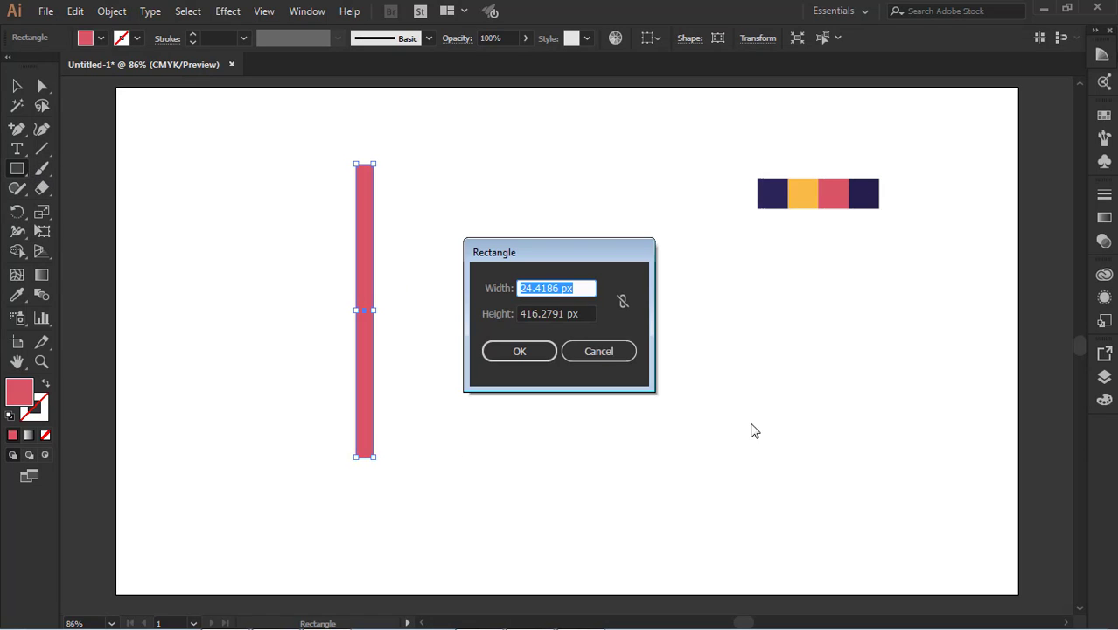
pyautogui.click(621, 348)
pyautogui.click(17, 85)
pyautogui.click(284, 254)
pyautogui.click(366, 303)
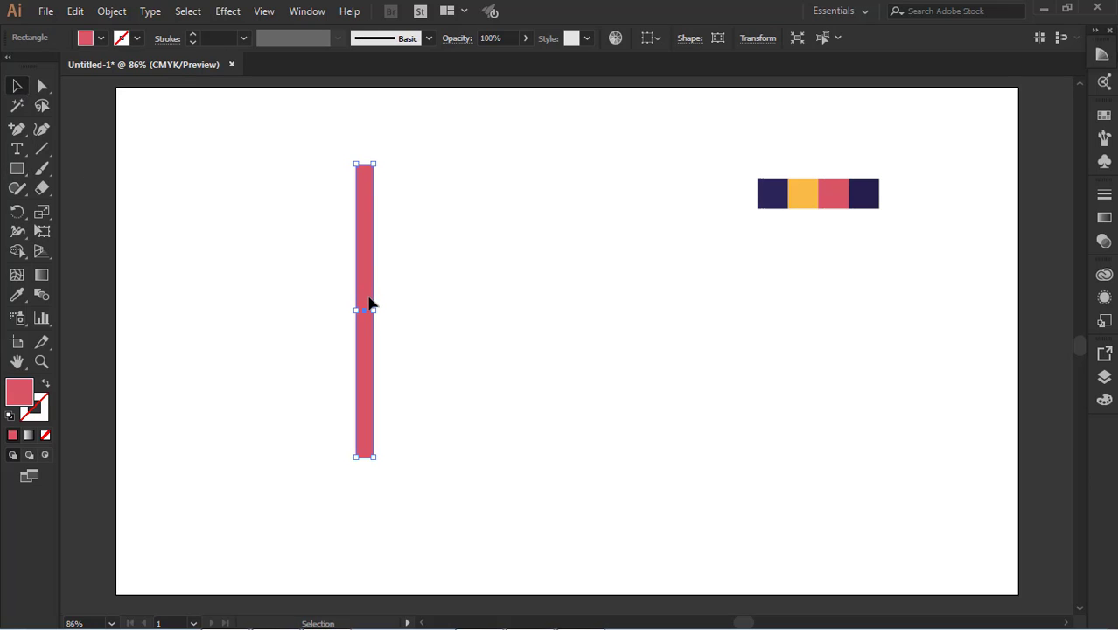
# Duplicate the red bar, rotate the copy horizontal and place it at the original's lower end to form an L
pyautogui.moveTo(368, 303); pyautogui.dragTo(382, 299)
pyautogui.moveTo(389, 153); pyautogui.dragTo(516, 326)
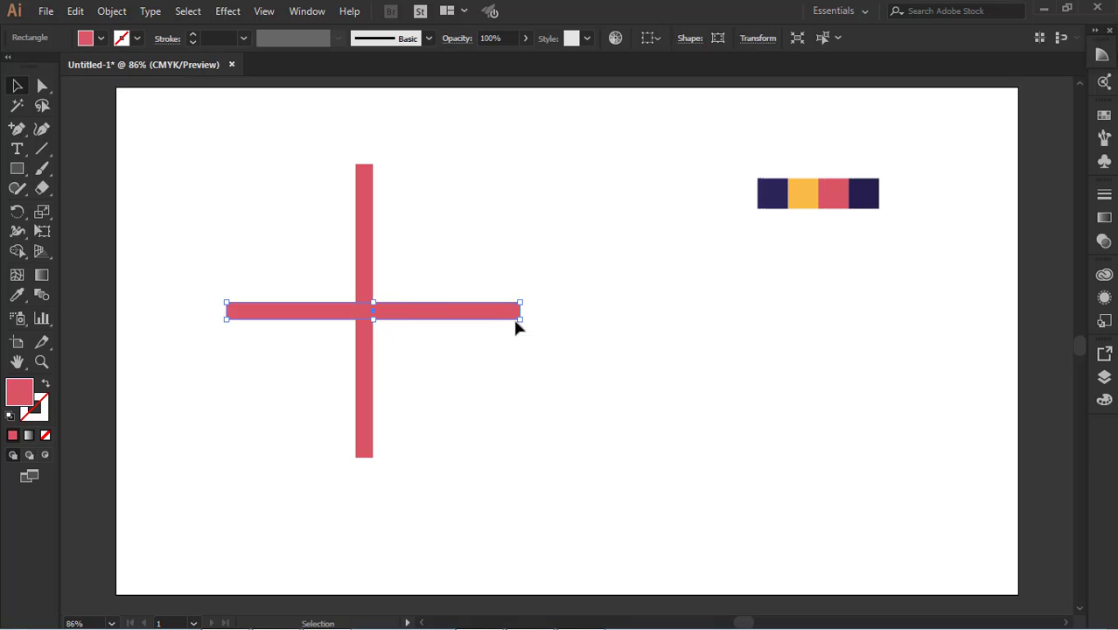
pyautogui.moveTo(405, 318); pyautogui.dragTo(529, 452)
# Rotate both bars of the L into an upward-pointing roof, scale it down slightly and move it aside
pyautogui.moveTo(272, 212); pyautogui.dragTo(473, 483)
pyautogui.moveTo(657, 157); pyautogui.dragTo(496, 499)
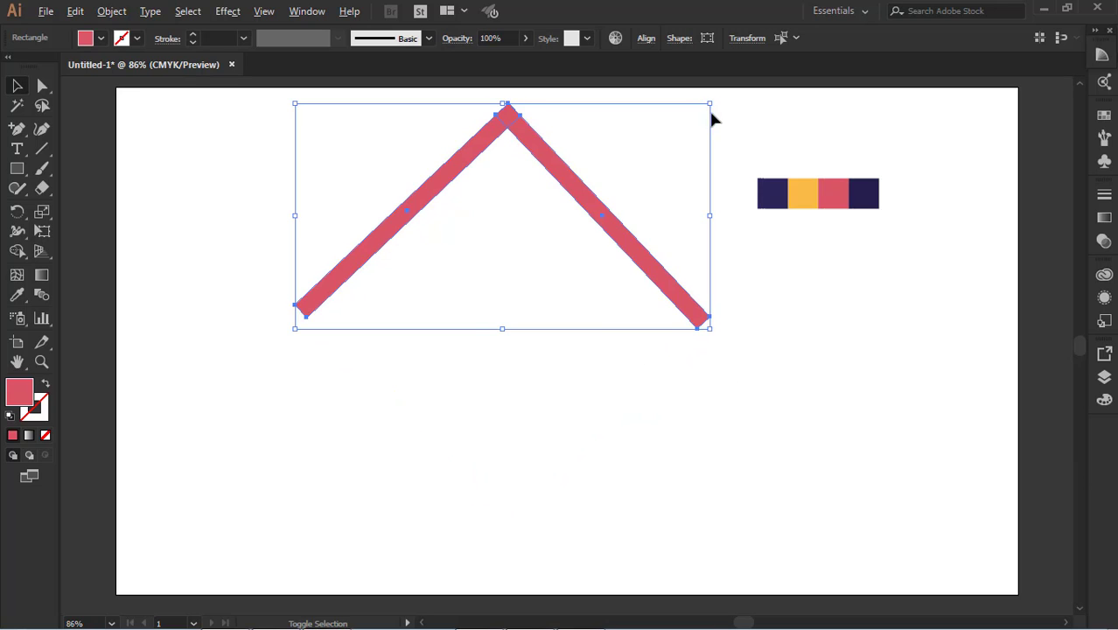
pyautogui.moveTo(710, 103); pyautogui.dragTo(676, 122)
pyautogui.moveTo(593, 225); pyautogui.dragTo(624, 229)
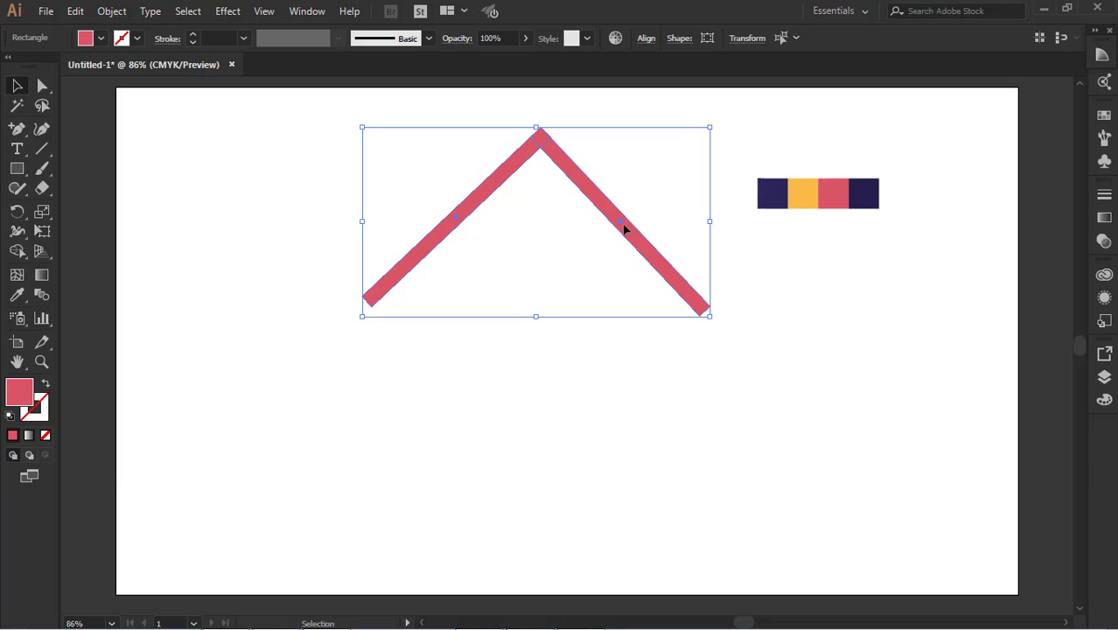
pyautogui.click(756, 281)
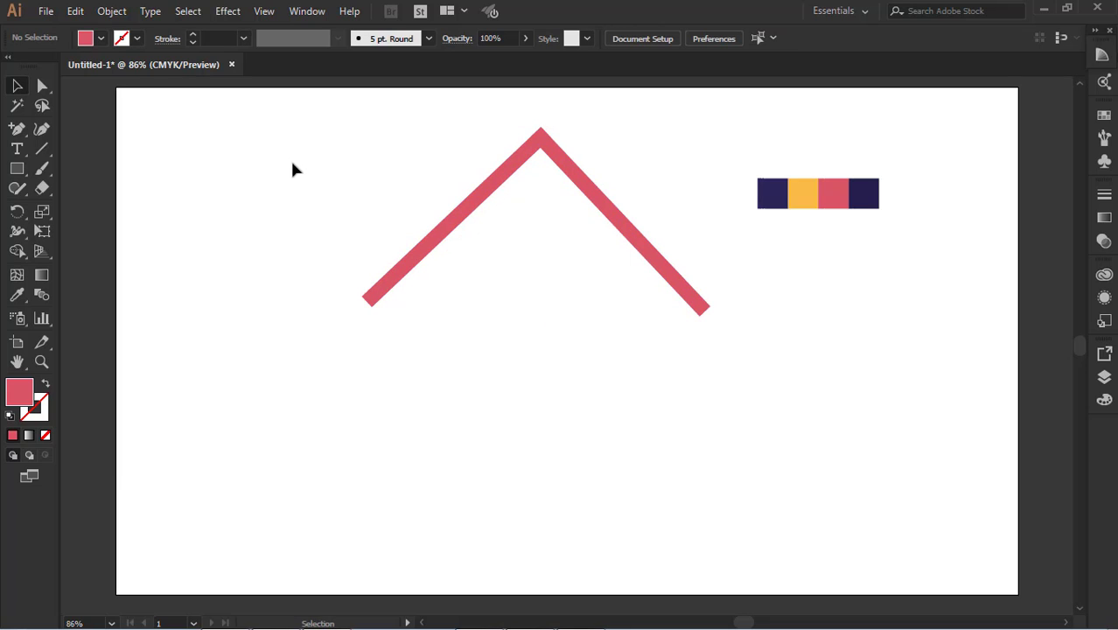
# Try adjusting the roof's rotation, and undo the changes back to the upright L-shaped pair of bars
pyautogui.moveTo(258, 185); pyautogui.dragTo(766, 382)
pyautogui.moveTo(730, 277); pyautogui.dragTo(260, 325)
pyautogui.moveTo(715, 320); pyautogui.dragTo(714, 320)
pyautogui.hotkey('ctrl', 'z')
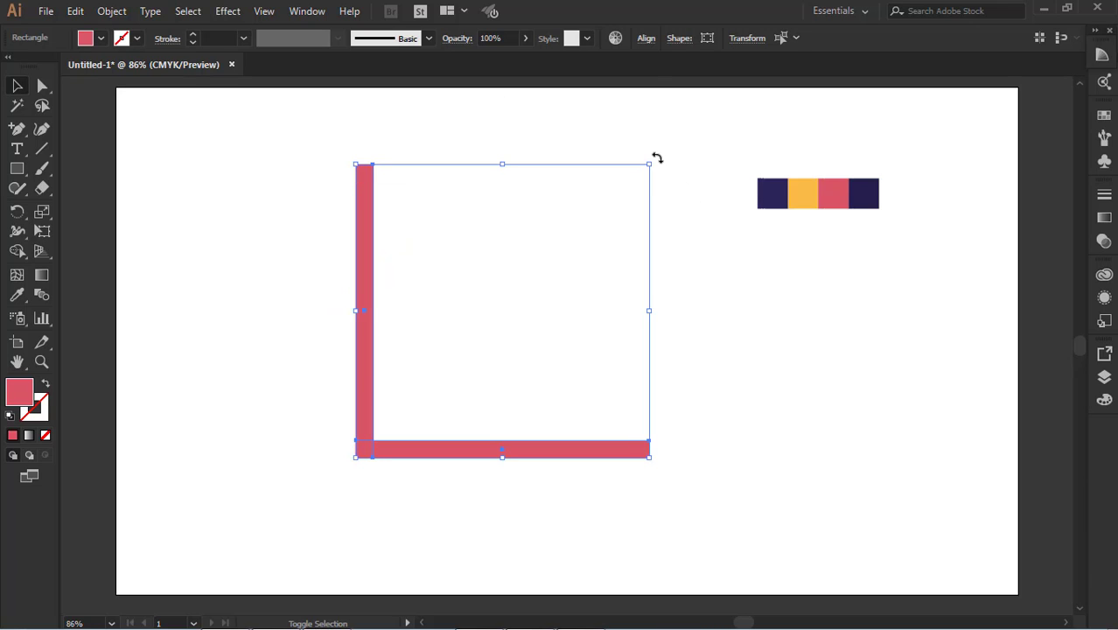
# Rotate the L-shaped bars into a roof peak again and scale them down proportionally about their centre
pyautogui.moveTo(658, 157); pyautogui.dragTo(503, 478)
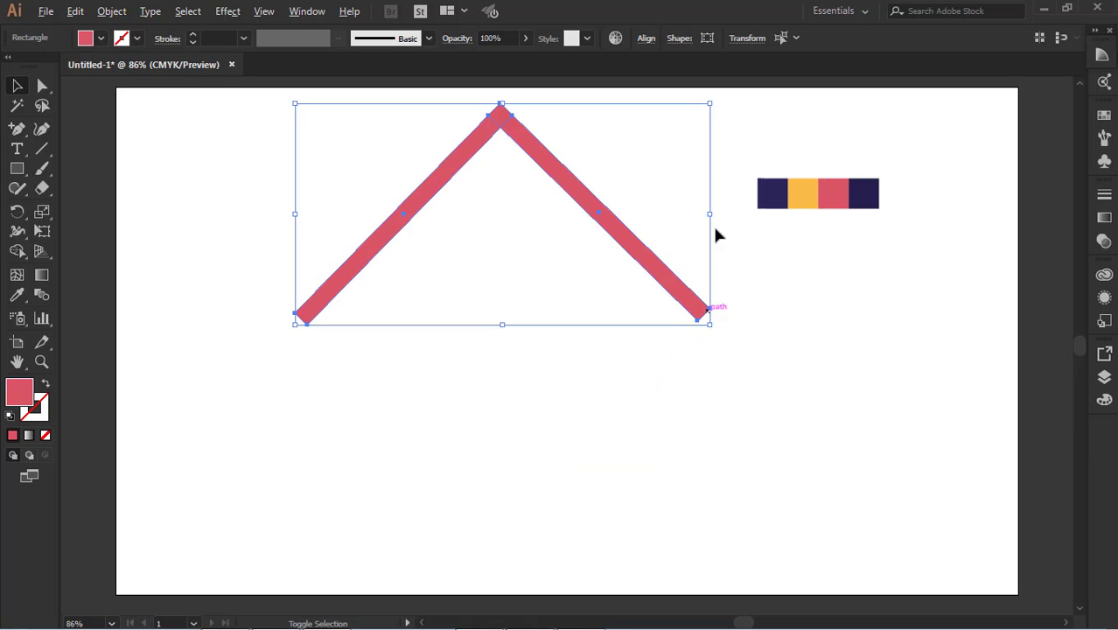
pyautogui.moveTo(711, 106); pyautogui.dragTo(693, 127)
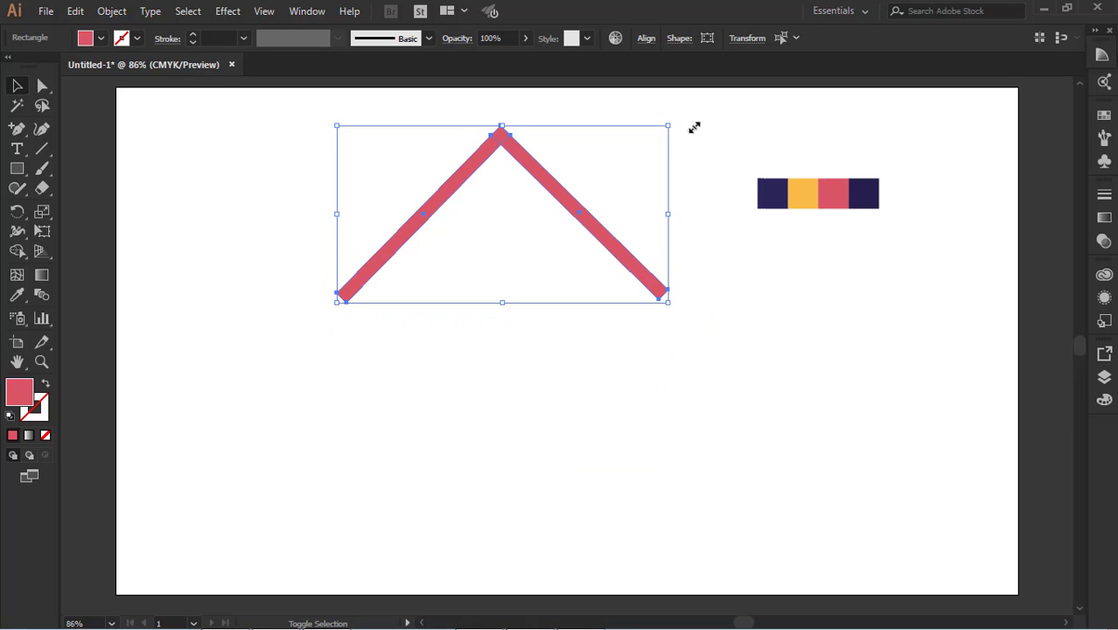
pyautogui.click(726, 326)
pyautogui.scroll(1, 717, 391)
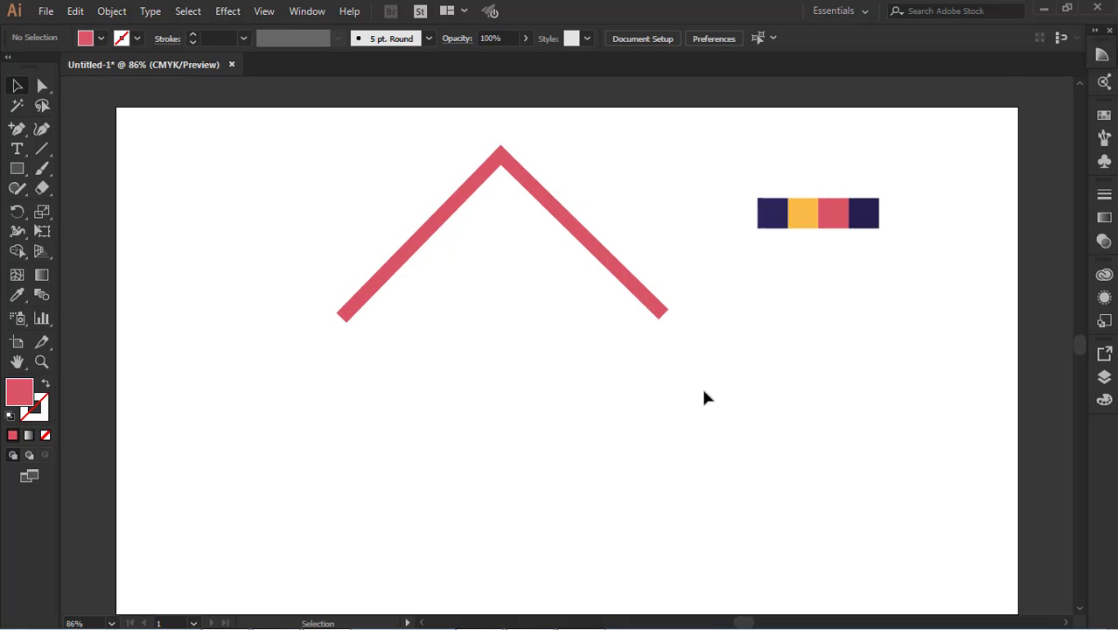
# Undo the roof's scaling, rotation and duplicated bar back to the single vertical bar
pyautogui.hotkey('ctrl', 'z')
pyautogui.hotkey('ctrl', 'z')
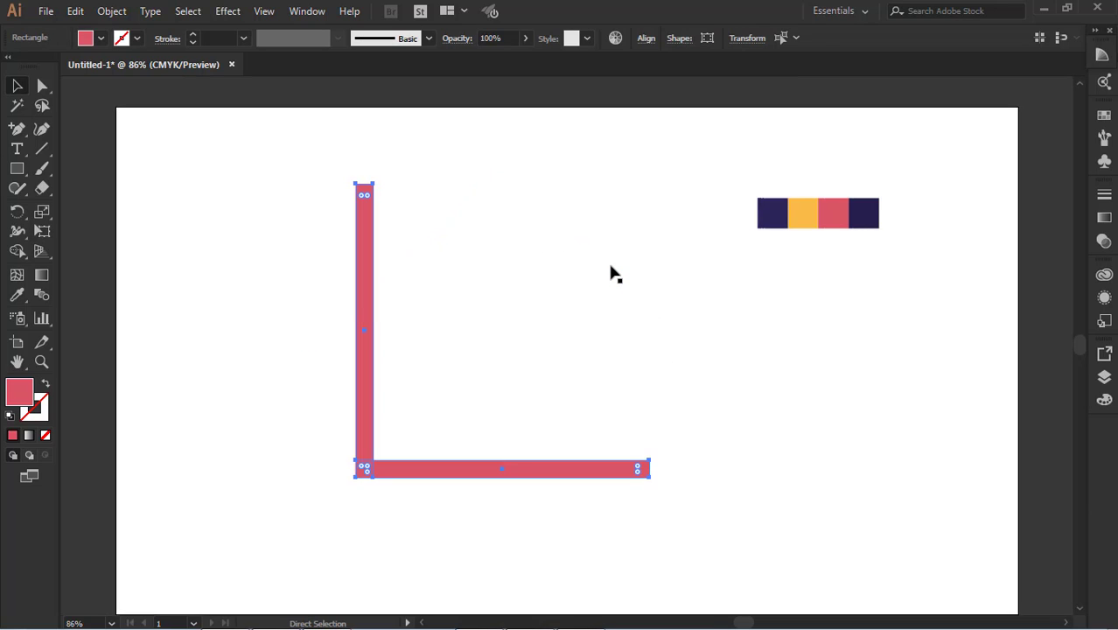
pyautogui.hotkey('ctrl', 'z')
pyautogui.press('v')
pyautogui.click(524, 312)
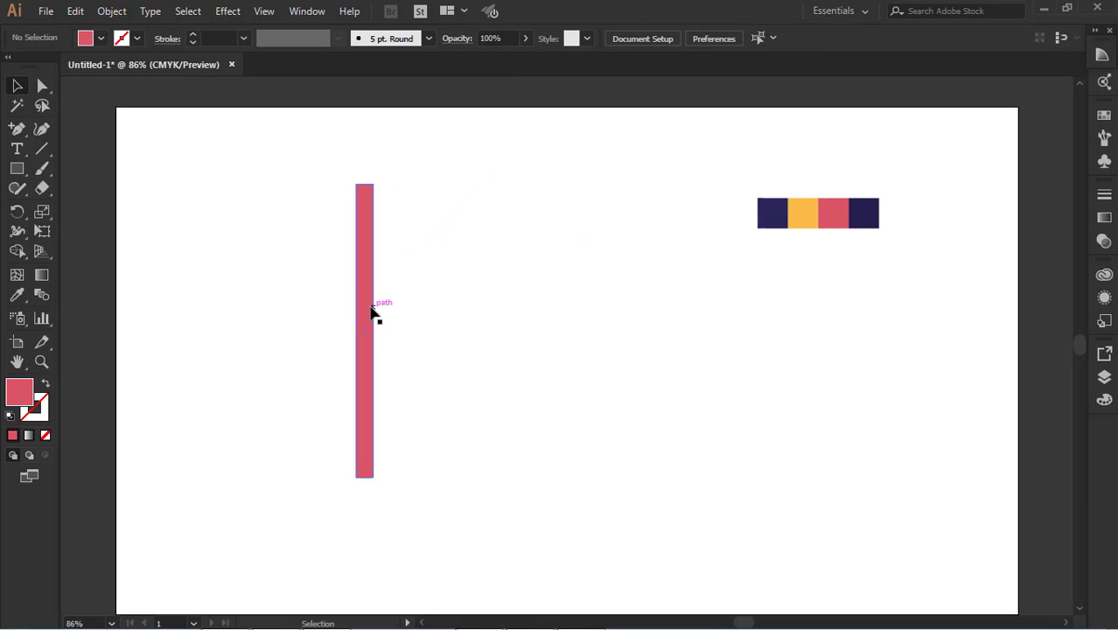
# Widen the vertical red bar slightly by extending its right edge
pyautogui.click(372, 311)
pyautogui.moveTo(374, 332); pyautogui.dragTo(381, 333)
pyautogui.click(395, 333)
pyautogui.click(369, 297)
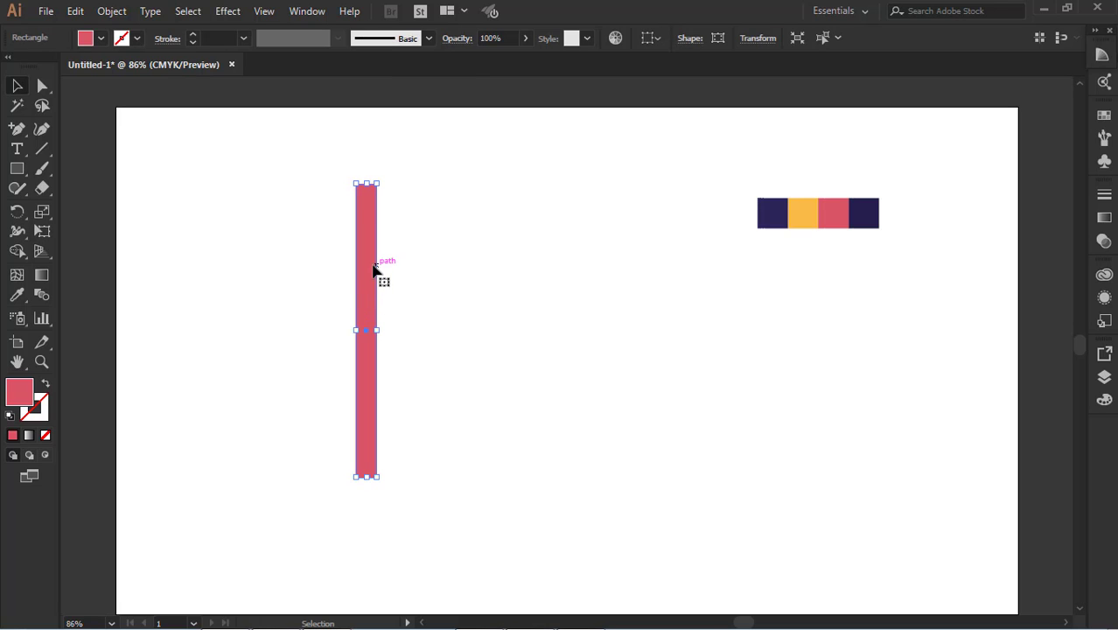
# Duplicate the bar, join the horizontally rotated copy to its lower end as an L, and rotate the pair into a roof peak
pyautogui.moveTo(375, 250); pyautogui.dragTo(398, 252)
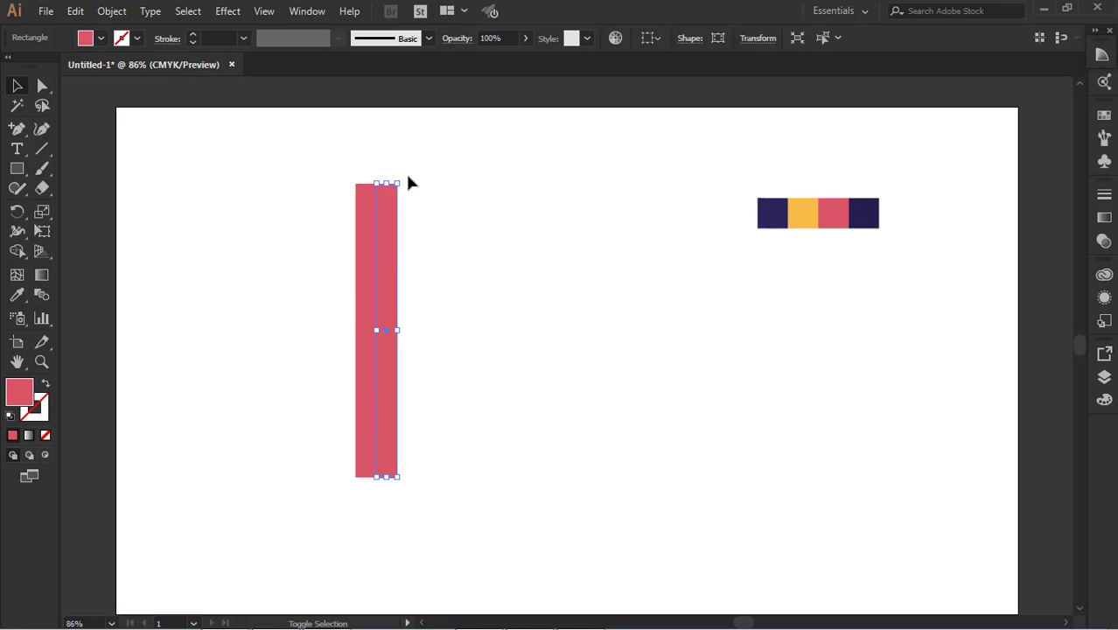
pyautogui.moveTo(400, 178); pyautogui.dragTo(621, 357)
pyautogui.moveTo(445, 331); pyautogui.dragTo(561, 466)
pyautogui.moveTo(330, 354); pyautogui.dragTo(467, 510)
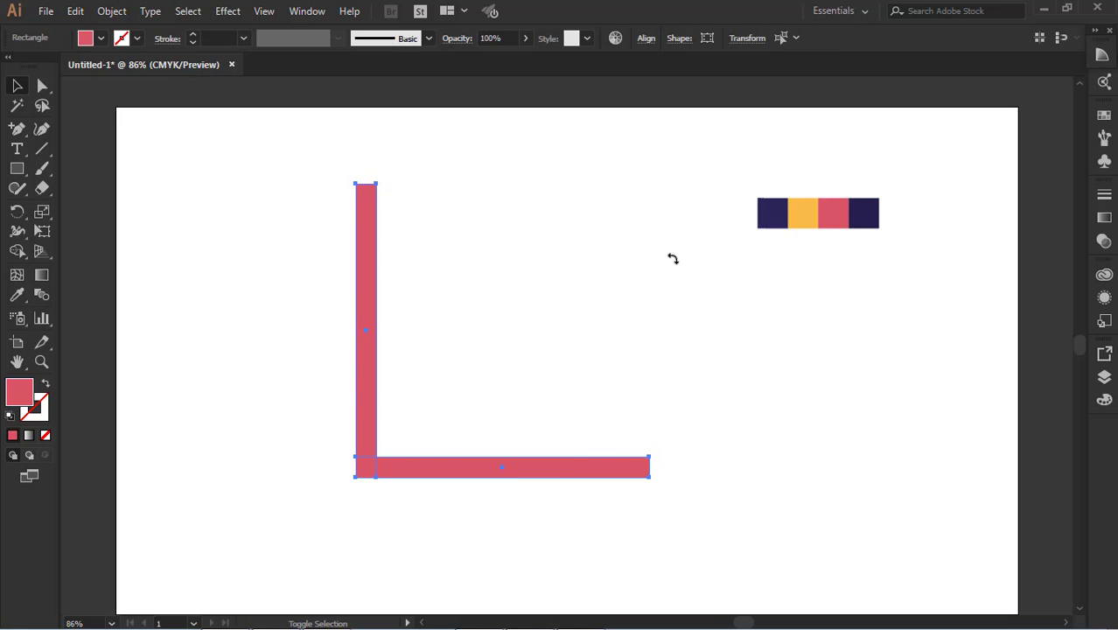
pyautogui.moveTo(655, 480); pyautogui.dragTo(497, 480)
pyautogui.click(715, 382)
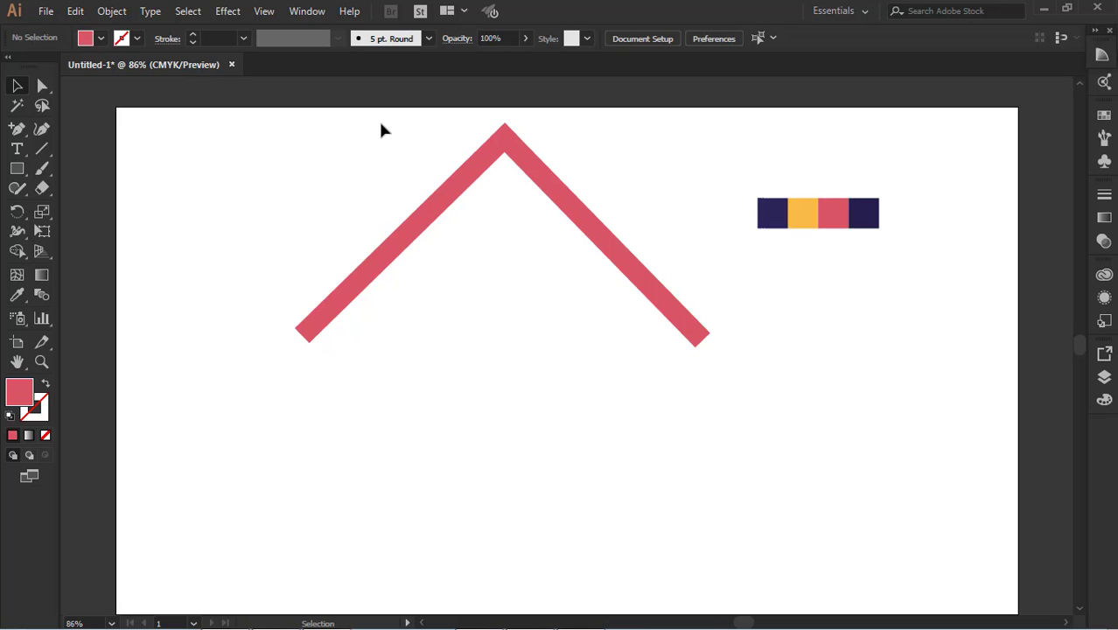
# Add a horizontal guide at the roof's lower ends and rotate both bars slightly until the ends are level with it
pyautogui.hotkey('ctrl', 'r')
pyautogui.moveTo(446, 85); pyautogui.dragTo(447, 347)
pyautogui.click(454, 182)
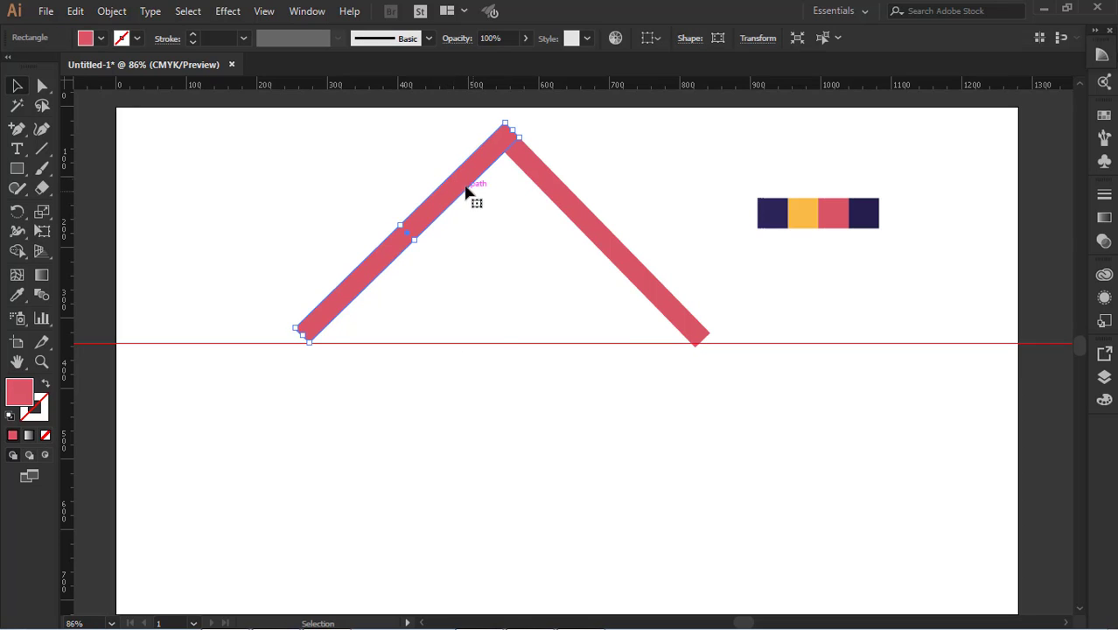
pyautogui.keyDown('shift'); pyautogui.click(607, 251); pyautogui.keyUp('shift')
pyautogui.hotkey('ctrl', 'shift', 'b')
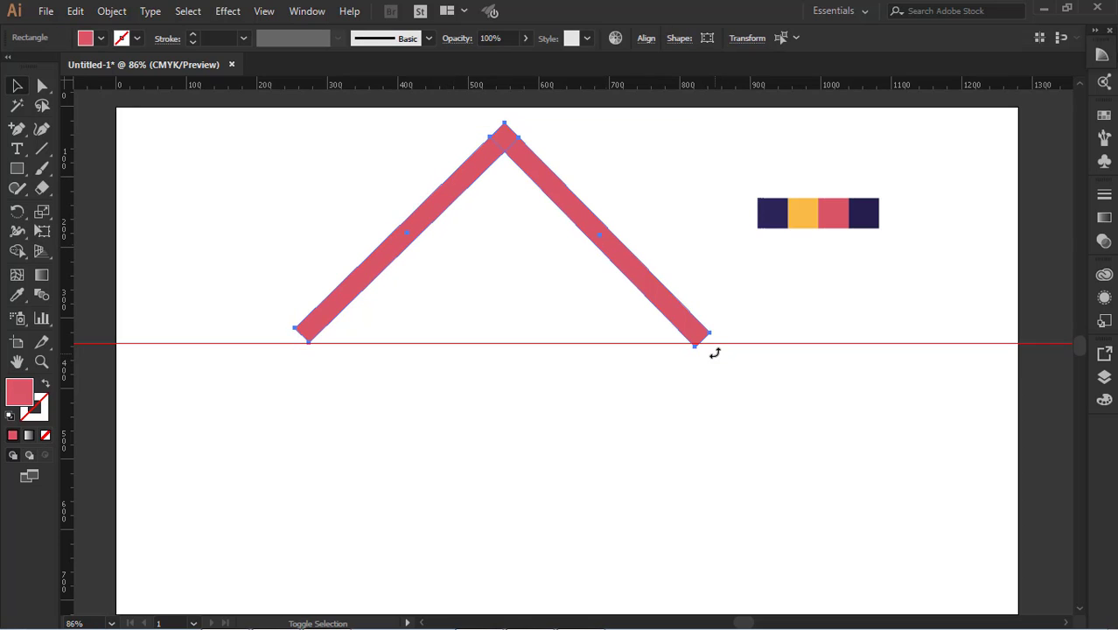
pyautogui.moveTo(719, 348); pyautogui.dragTo(716, 359)
pyautogui.click(713, 371)
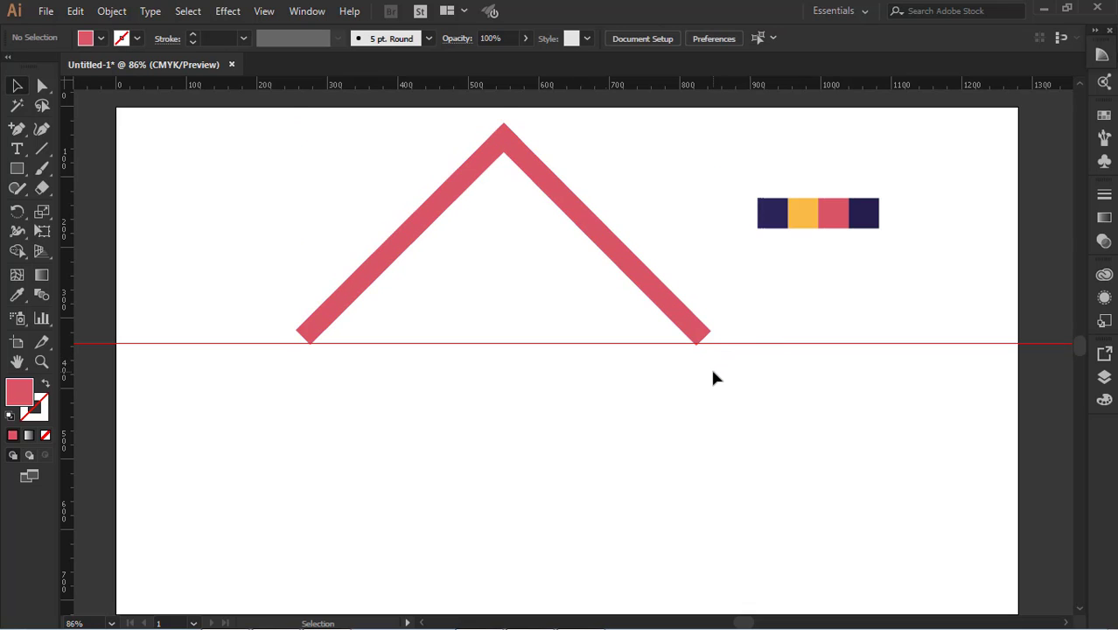
# Scale the roof down slightly about its centre and move the horizontal guide down near the artboard's lower edge
pyautogui.moveTo(585, 343); pyautogui.dragTo(568, 504)
pyautogui.click(411, 253)
pyautogui.keyDown('shift'); pyautogui.click(617, 262); pyautogui.keyUp('shift')
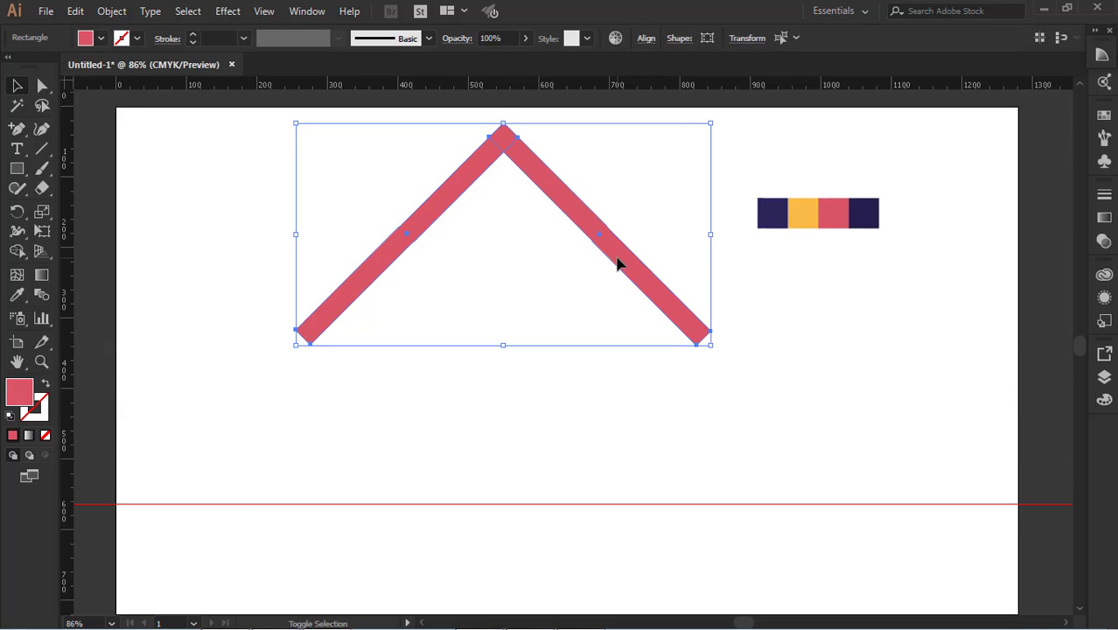
pyautogui.moveTo(712, 125); pyautogui.dragTo(697, 132)
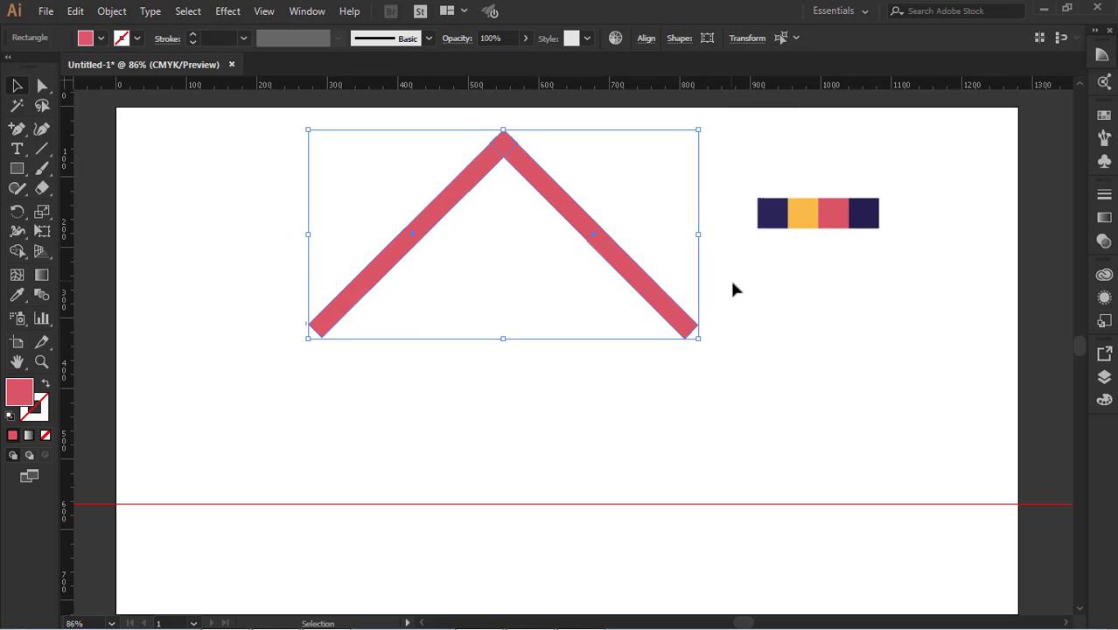
pyautogui.click(588, 480)
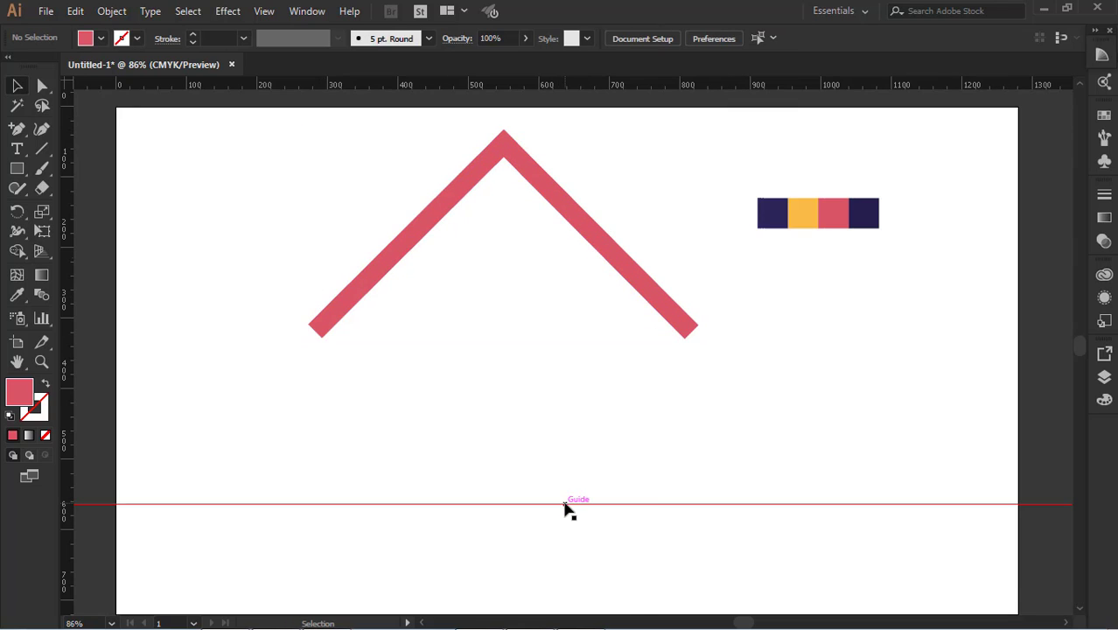
pyautogui.moveTo(565, 506); pyautogui.dragTo(560, 588)
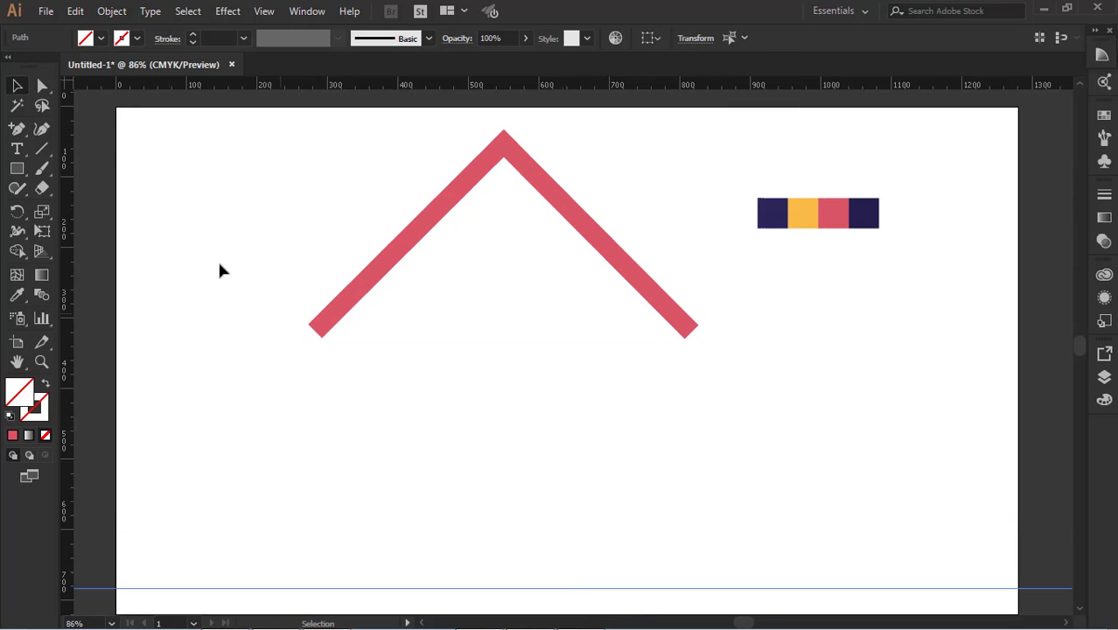
# Draw a large rectangle from the roof down to the guide as the house body and fill it with the first palette swatch's dark purple
pyautogui.click(26, 169)
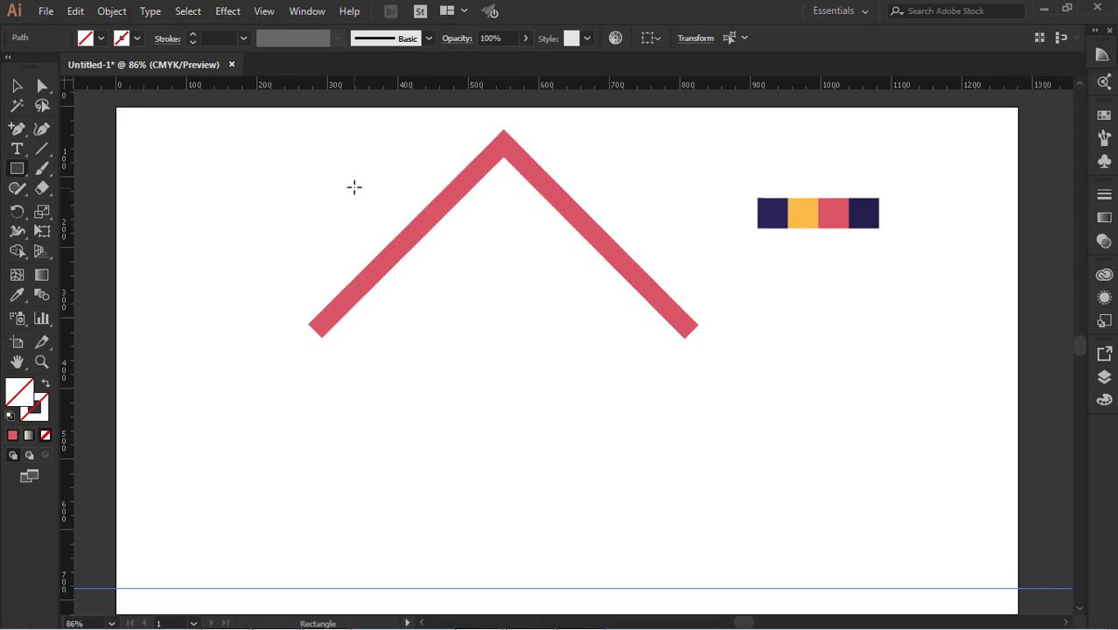
pyautogui.moveTo(333, 207); pyautogui.dragTo(637, 539)
pyautogui.click(17, 295)
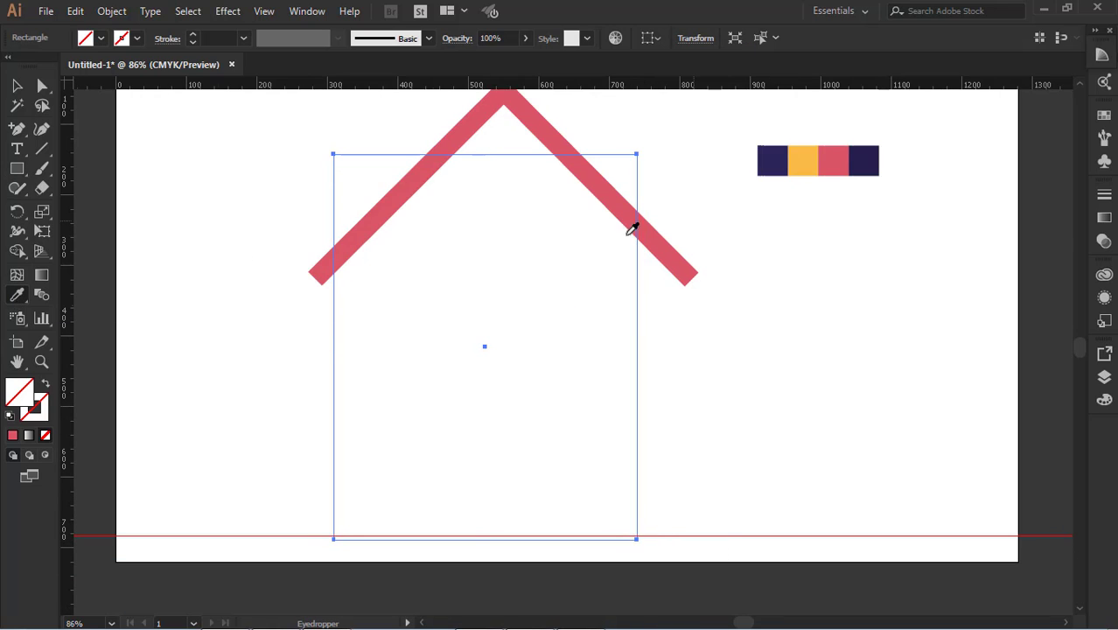
pyautogui.click(773, 156)
pyautogui.press('v')
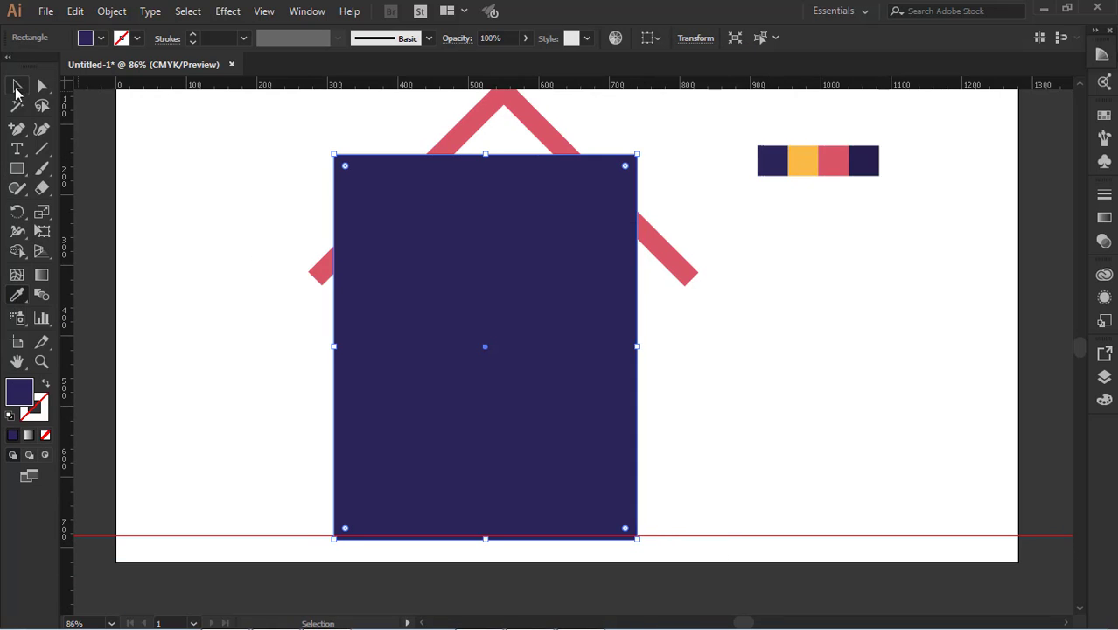
# Select both red roof bars and group them
pyautogui.click(667, 350)
pyautogui.click(589, 332)
pyautogui.click(694, 285)
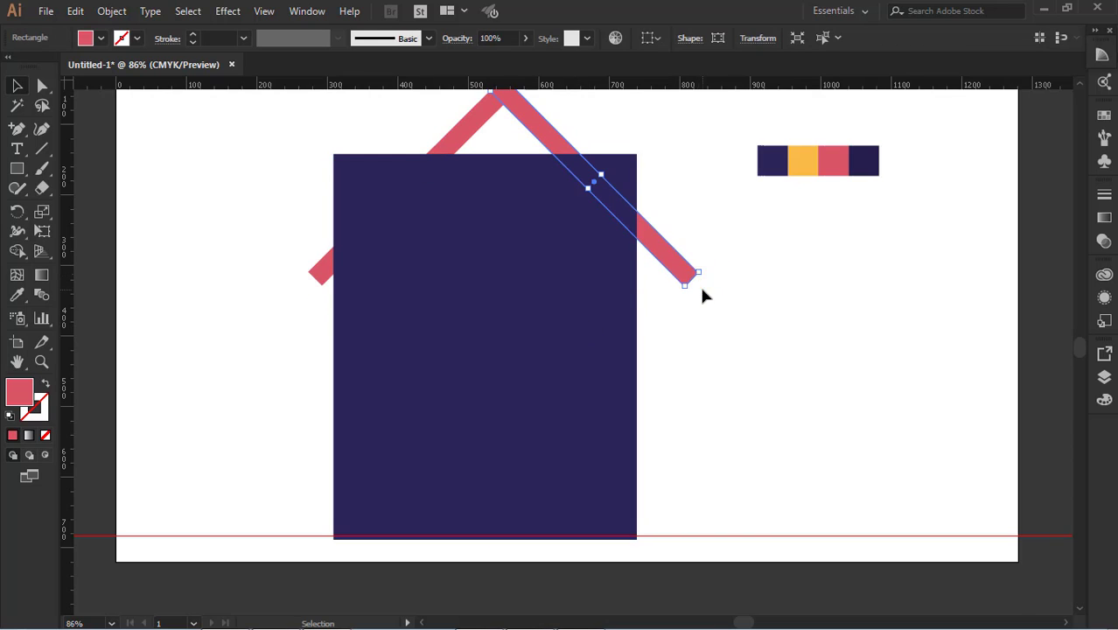
pyautogui.scroll(3, 713, 287)
pyautogui.click(717, 289)
pyautogui.click(681, 325)
pyautogui.keyDown('shift'); pyautogui.click(471, 204); pyautogui.keyUp('shift')
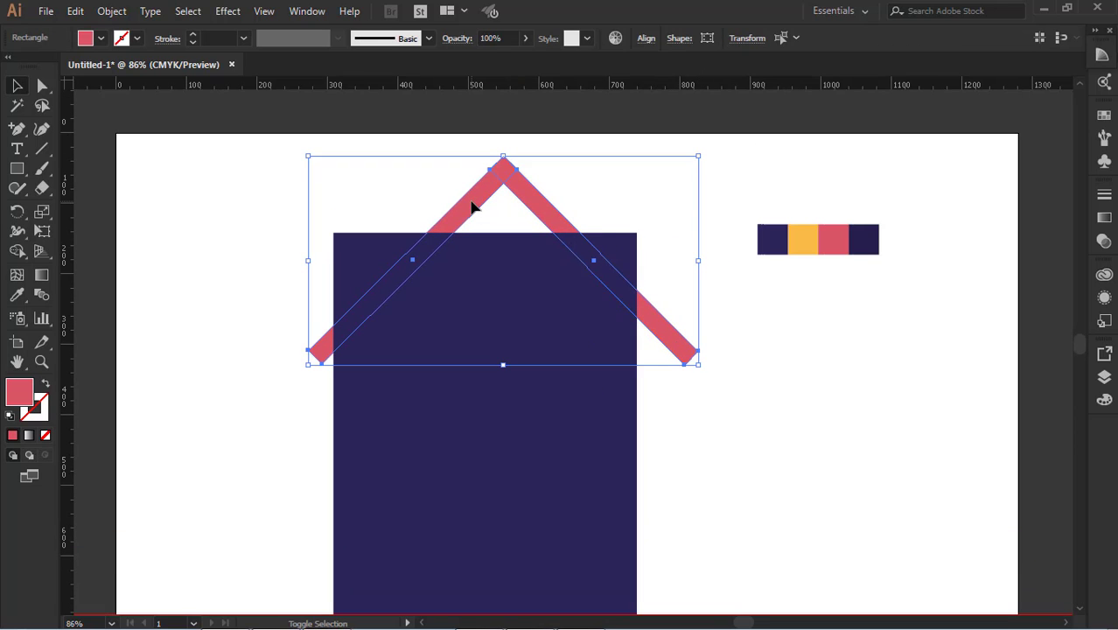
pyautogui.click(868, 411)
# Align the roof and the dark purple house body to each other by their horizontal centres
pyautogui.click(689, 350)
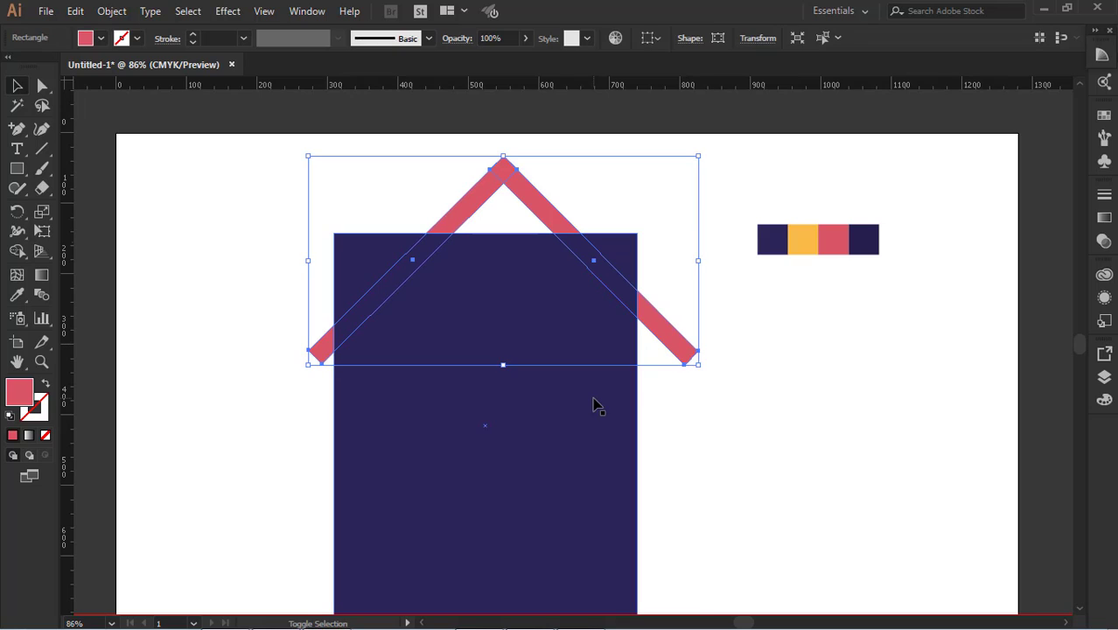
pyautogui.keyDown('shift'); pyautogui.click(594, 401); pyautogui.keyUp('shift')
pyautogui.click(648, 40)
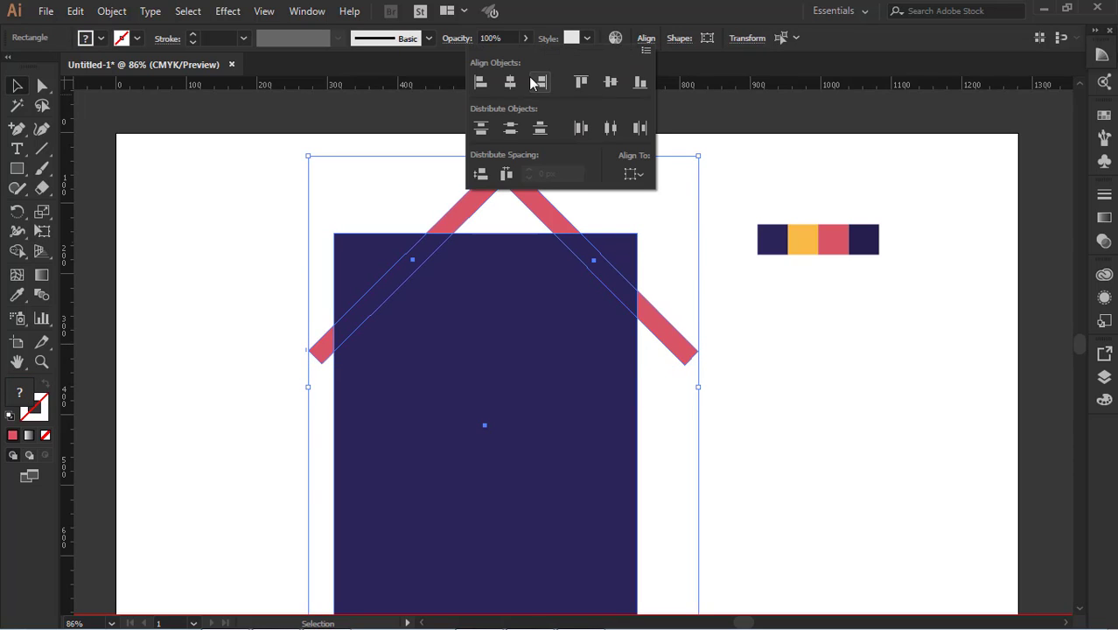
pyautogui.click(510, 91)
# Widen the house body slightly on both its left and right sides
pyautogui.scroll(-3, 787, 323)
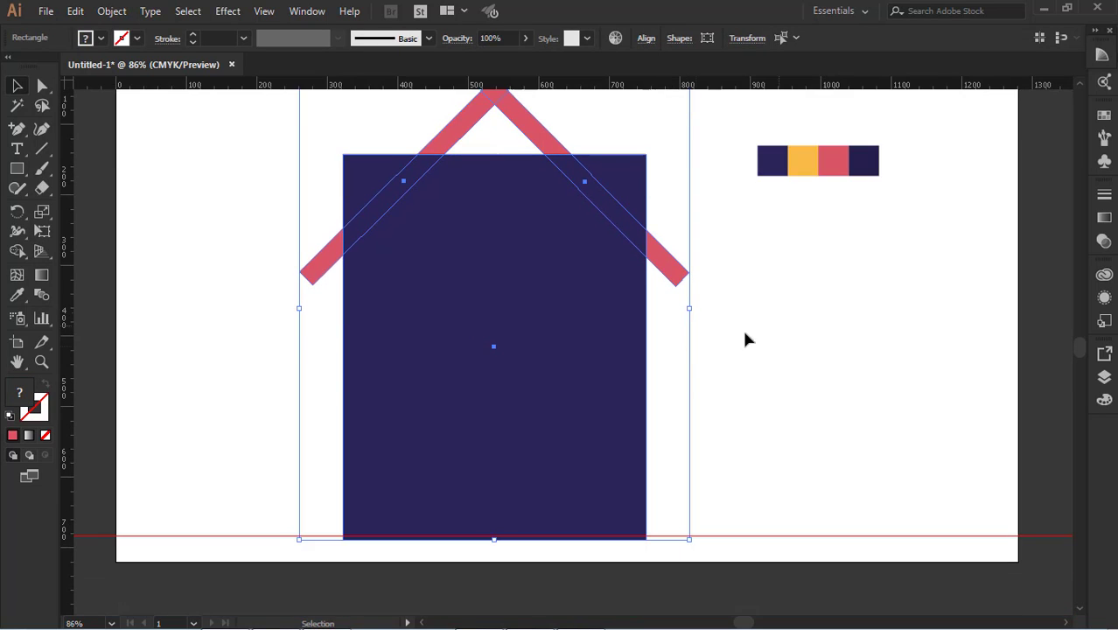
pyautogui.click(629, 347)
pyautogui.moveTo(646, 346); pyautogui.dragTo(656, 347)
pyautogui.moveTo(344, 348); pyautogui.dragTo(333, 347)
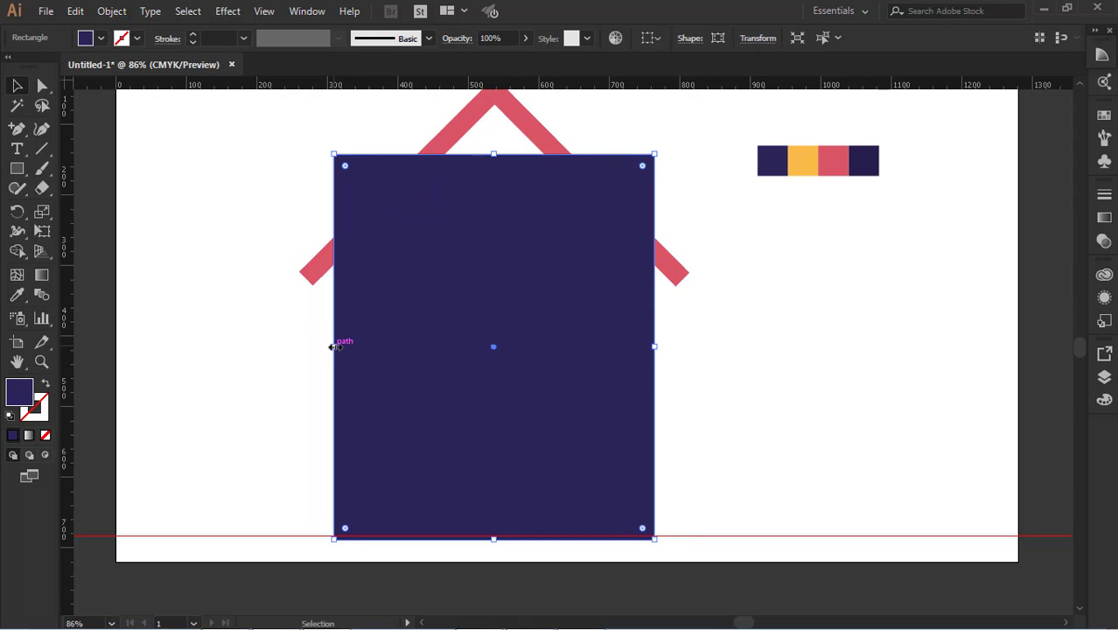
# Try to align the red roof and the house body by their vertical centres, and undo the alignment
pyautogui.click(733, 319)
pyautogui.click(682, 269)
pyautogui.click(646, 38)
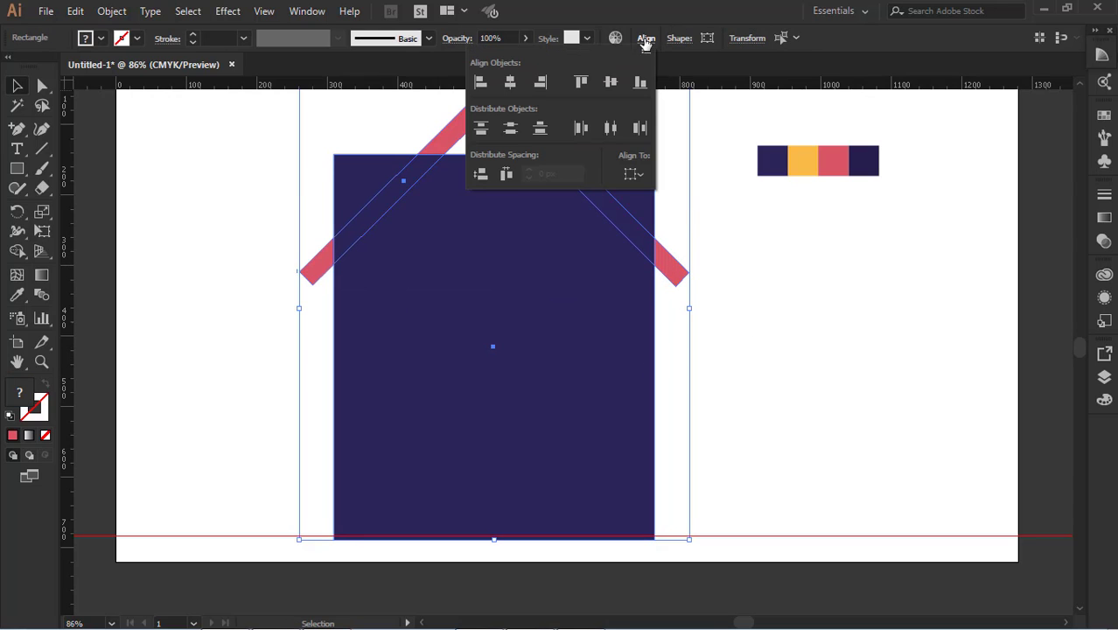
pyautogui.click(609, 85)
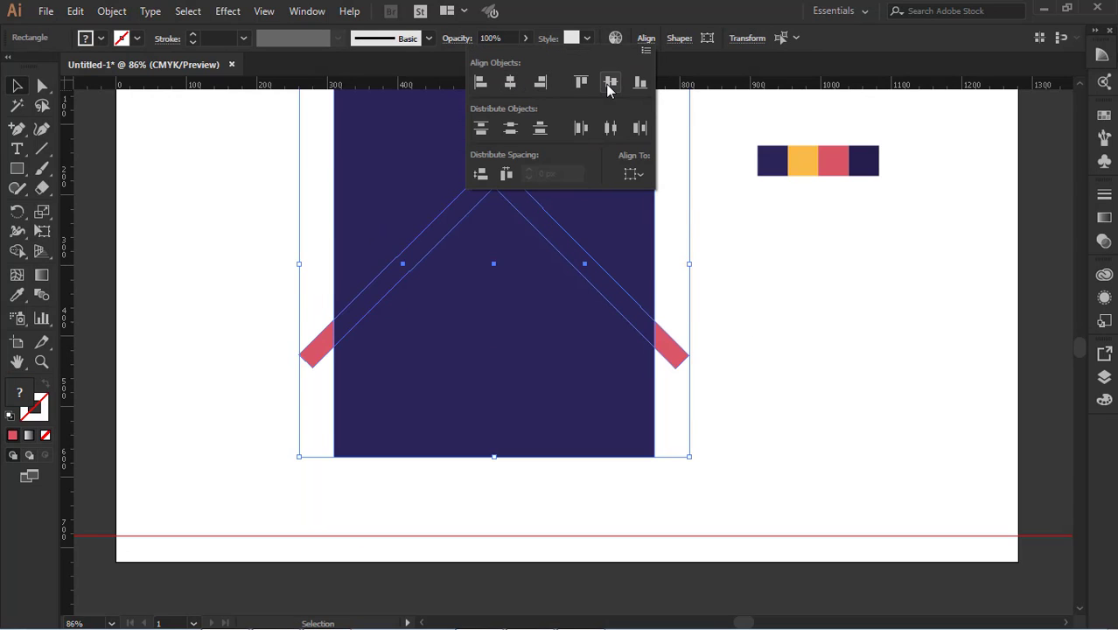
pyautogui.click(757, 255)
pyautogui.hotkey('ctrl', 'z')
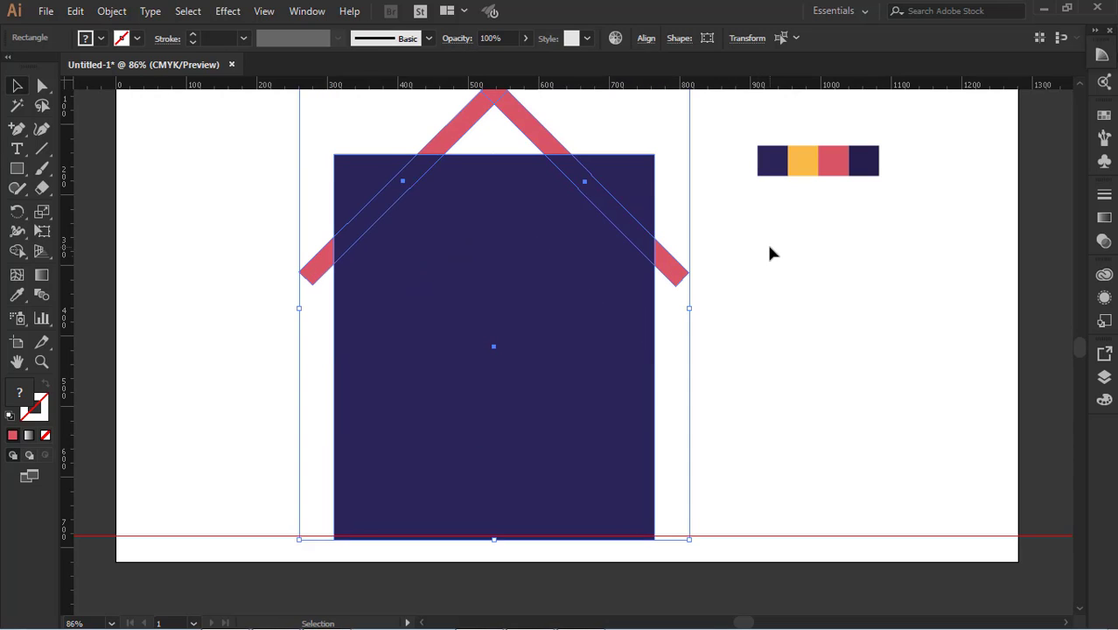
pyautogui.click(745, 280)
# Add an anchor point midway along the house body's upper edge and raise it straight up under the roof's peak
pyautogui.click(583, 317)
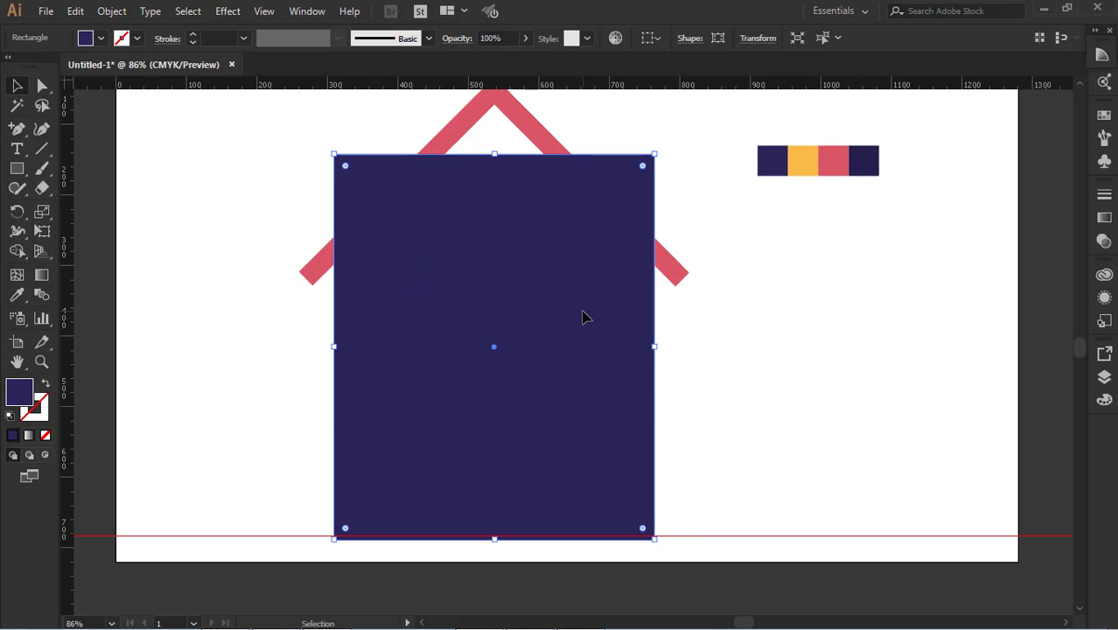
pyautogui.click(16, 127)
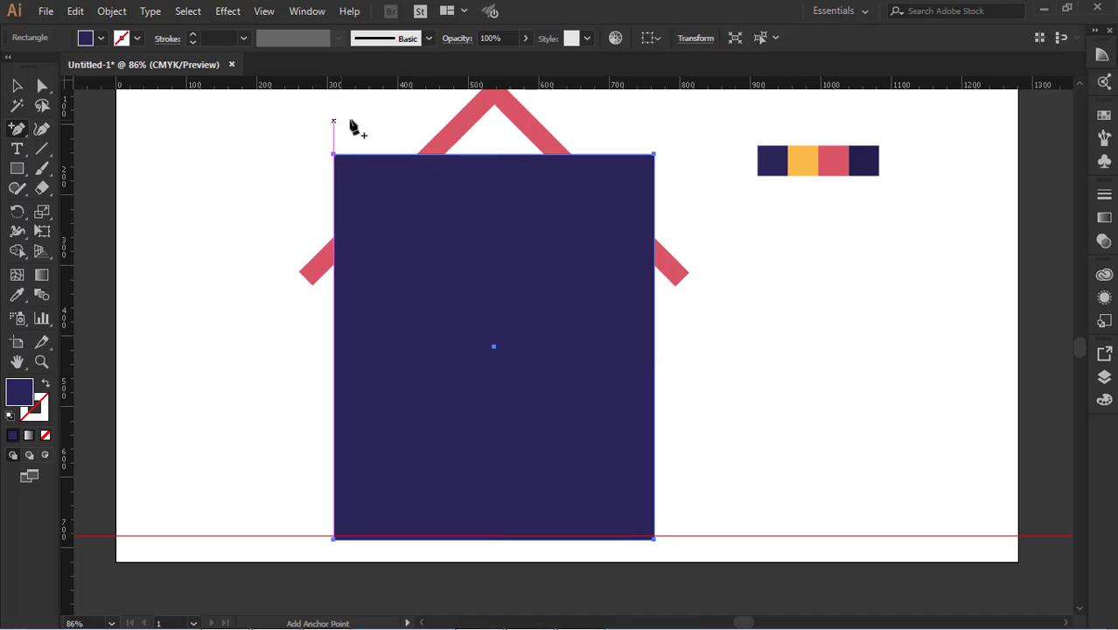
pyautogui.click(494, 155)
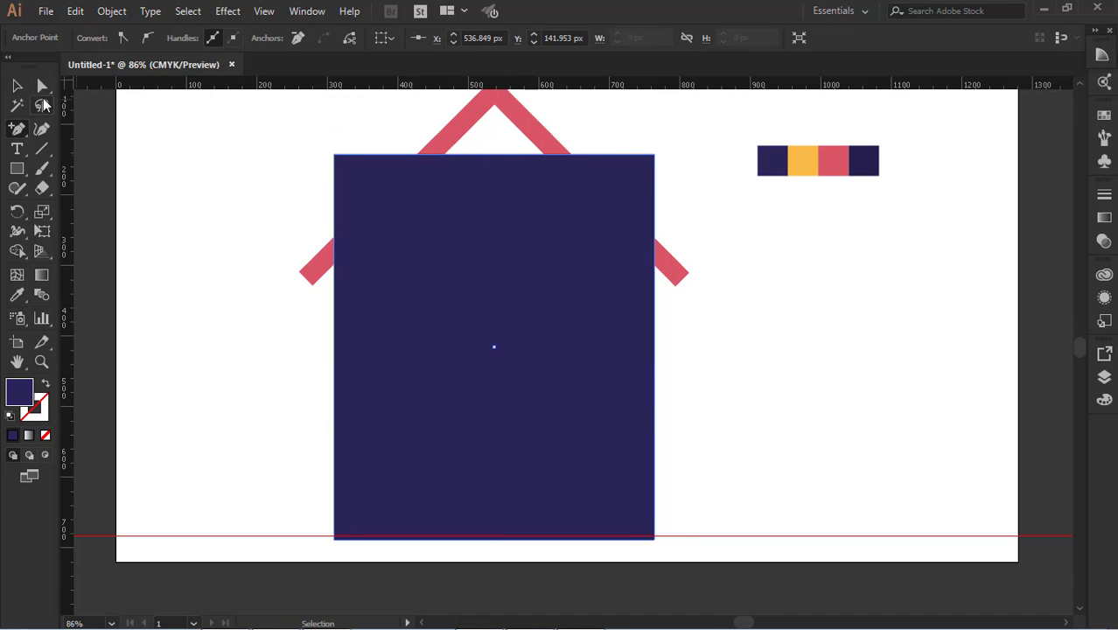
pyautogui.click(42, 85)
pyautogui.click(495, 155)
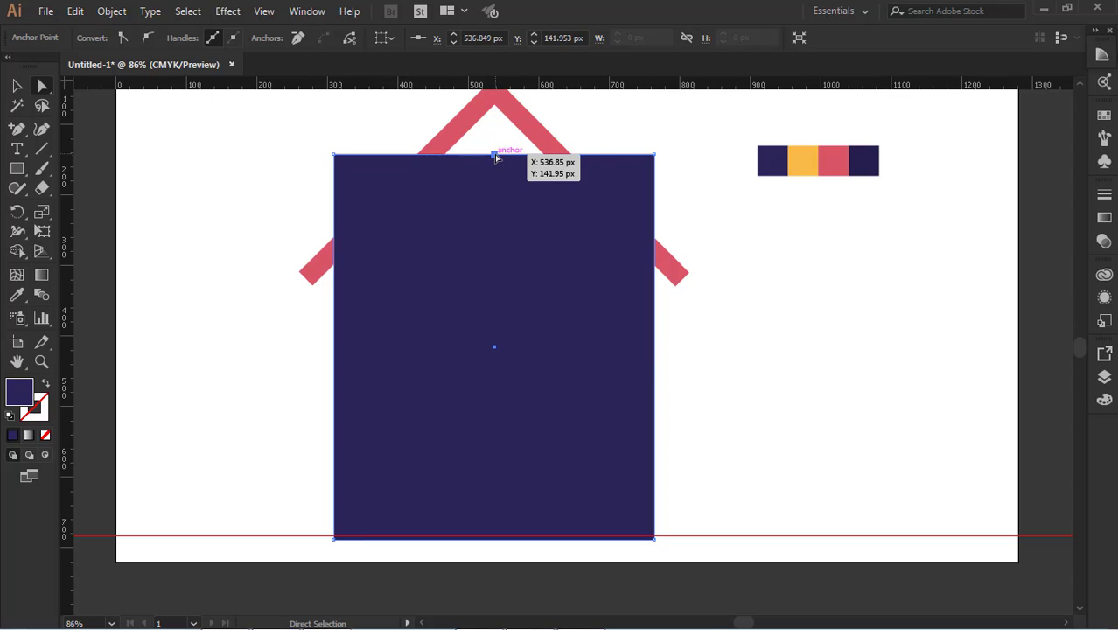
pyautogui.press('Up')
pyautogui.press('Up')
pyautogui.press('Up')
pyautogui.press('Up')
pyautogui.press('Up')
pyautogui.press('Up')
pyautogui.press('Up')
pyautogui.press('Up')
pyautogui.press('Up')
pyautogui.press('Up')
pyautogui.press('Up')
pyautogui.press('Up')
pyautogui.press('Up')
pyautogui.press('Up')
pyautogui.press('Up')
pyautogui.press('Up')
pyautogui.press('Up')
pyautogui.press('Up')
pyautogui.press('Up')
pyautogui.press('Up')
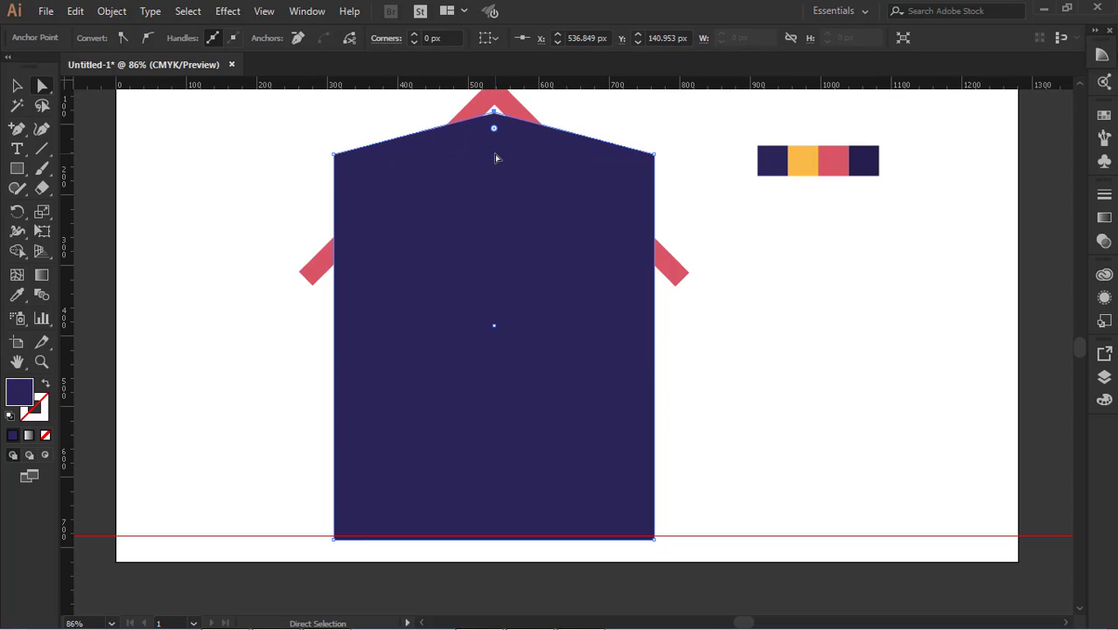
pyautogui.press('Up')
pyautogui.press('Up')
pyautogui.press('Up')
pyautogui.press('Up')
pyautogui.press('Up')
pyautogui.press('Up')
pyautogui.press('Up')
pyautogui.press('Up')
pyautogui.press('Up')
pyautogui.press('Up')
pyautogui.press('Up')
pyautogui.press('Up')
pyautogui.press('Up')
pyautogui.press('Up')
pyautogui.press('Up')
pyautogui.press('Up')
pyautogui.press('Up')
pyautogui.press('Up')
pyautogui.press('Up')
pyautogui.press('Up')
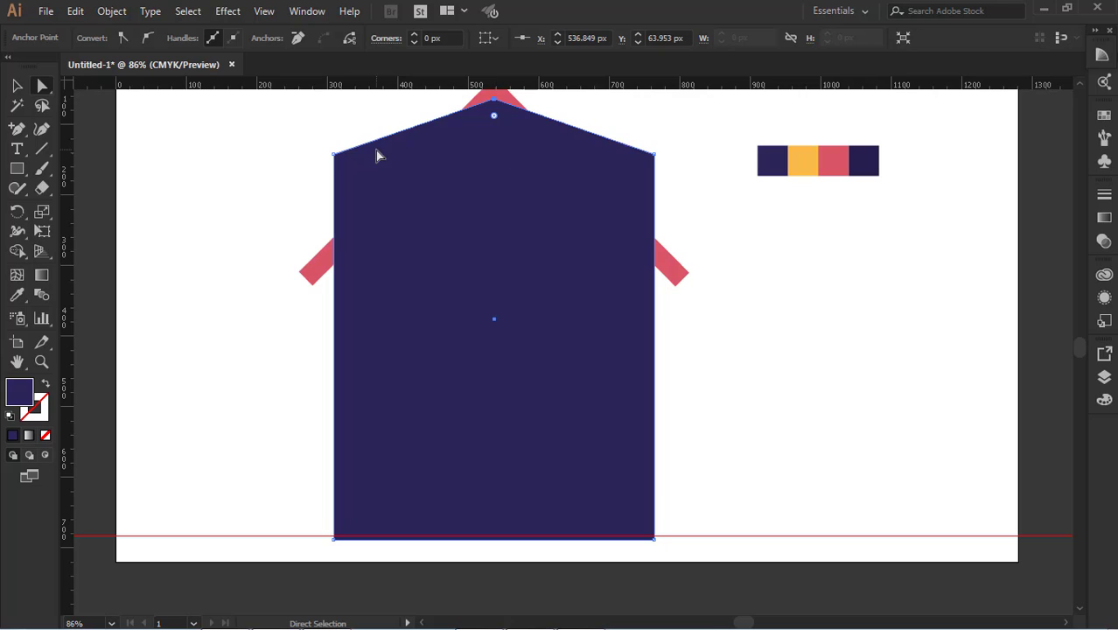
# Lower both upper corners of the house body evenly to follow the roof's slope, and place the body behind the red roof
pyautogui.click(340, 163)
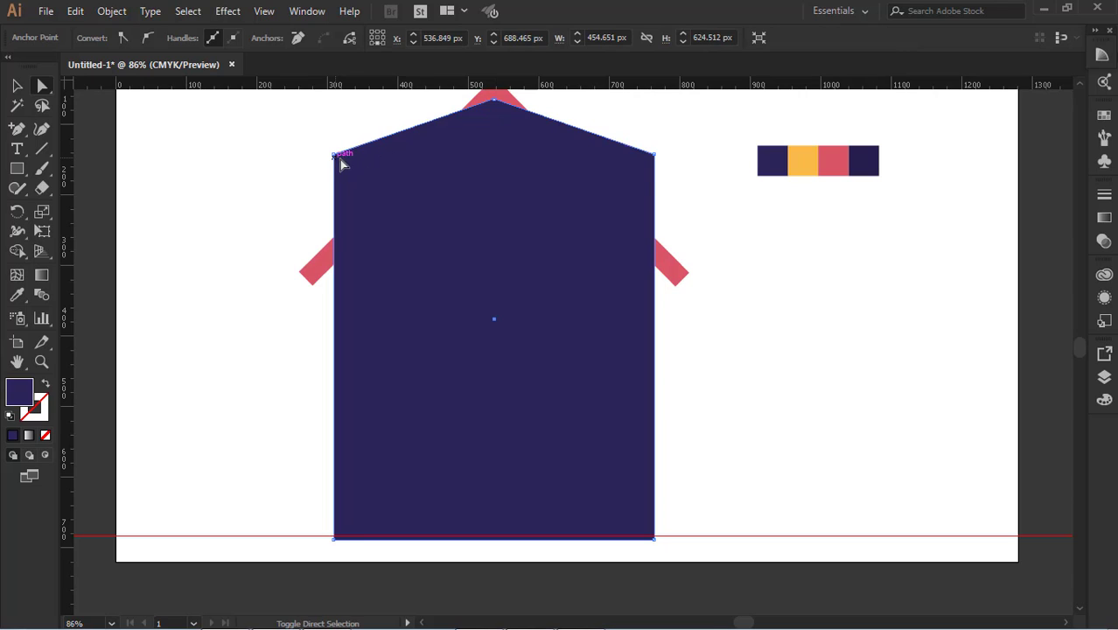
pyautogui.click(650, 155)
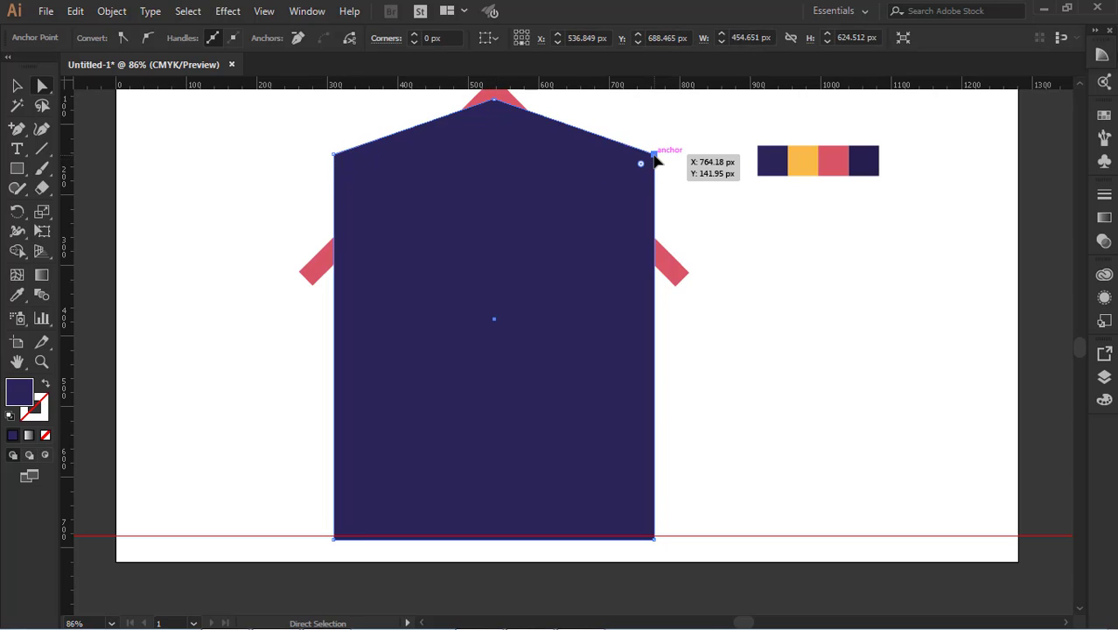
pyautogui.keyDown('shift'); pyautogui.click(340, 164); pyautogui.keyUp('shift')
pyautogui.press('Down')
pyautogui.press('Down')
pyautogui.press('Down')
pyautogui.press('Down')
pyautogui.press('Down')
pyautogui.press('Down')
pyautogui.press('Down')
pyautogui.press('Down')
pyautogui.press('Down')
pyautogui.press('Down')
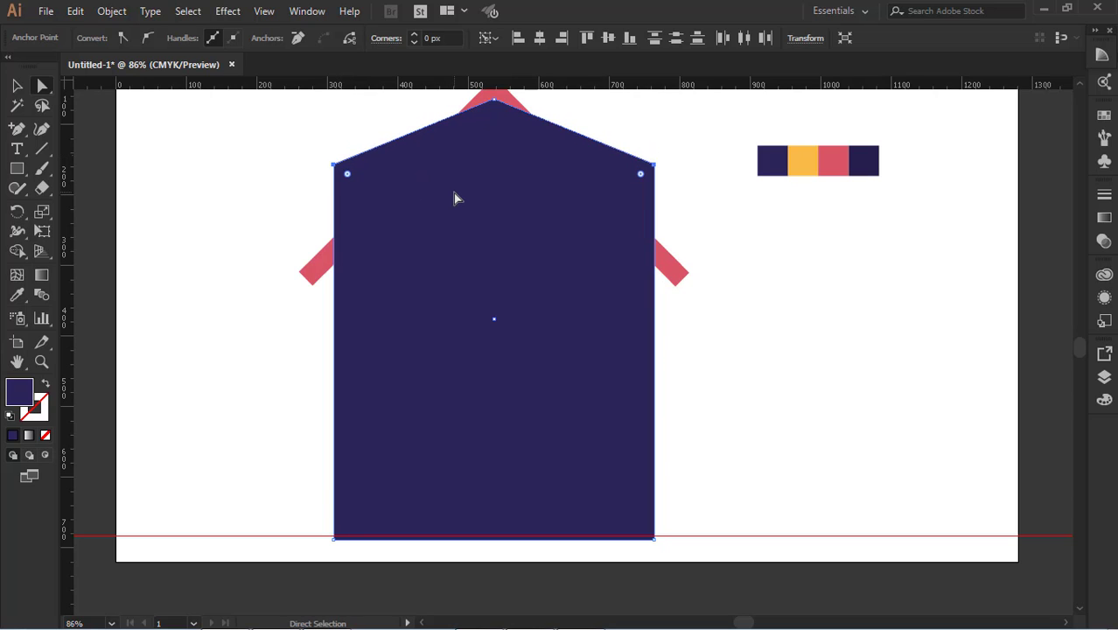
pyautogui.hotkey('shift', 'Down')
pyautogui.hotkey('shift', 'Down')
pyautogui.hotkey('shift', 'Down')
pyautogui.hotkey('shift', 'Down')
pyautogui.hotkey('shift', 'Down')
pyautogui.hotkey('shift', 'Down')
pyautogui.hotkey('shift', 'Down')
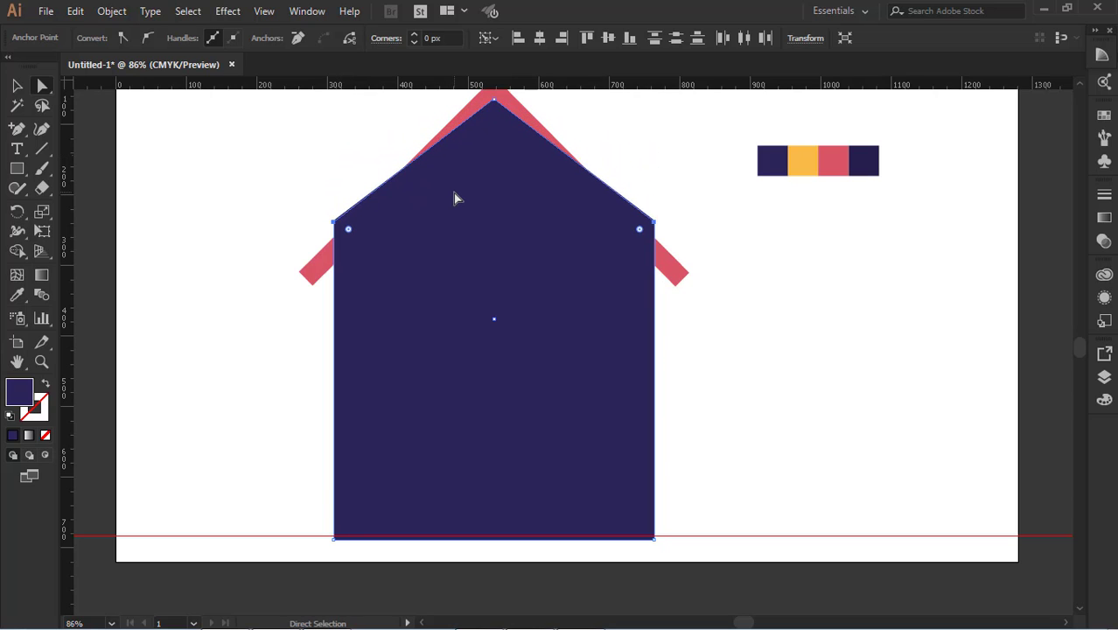
pyautogui.hotkey('shift', 'Down')
pyautogui.hotkey('shift', 'Down')
pyautogui.hotkey('shift', 'Down')
pyautogui.hotkey('shift', 'Down')
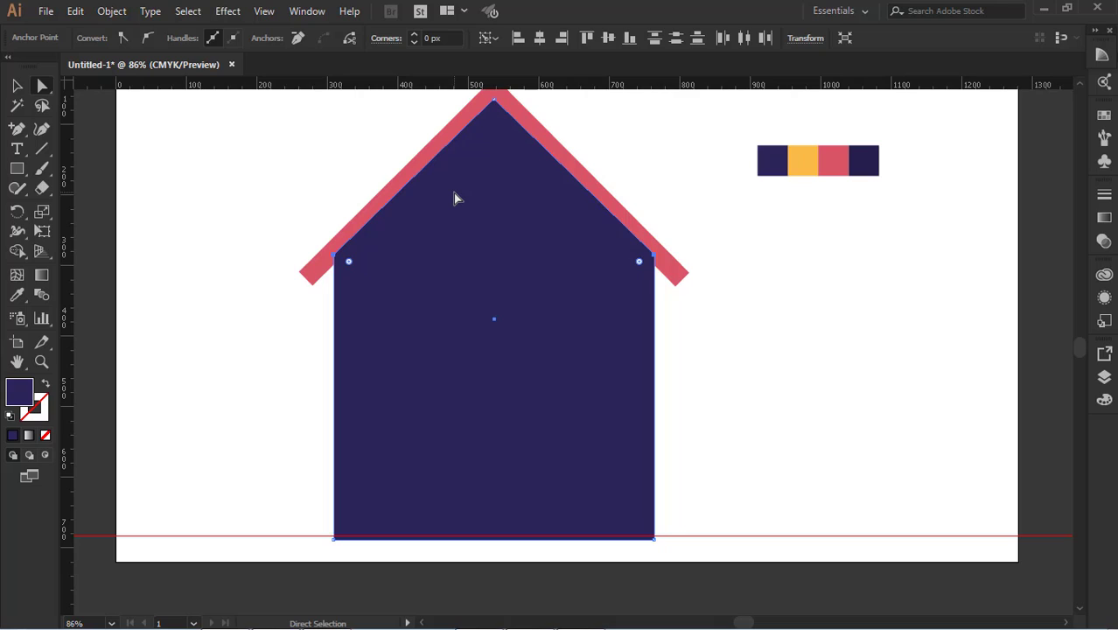
pyautogui.press('Down')
pyautogui.click(17, 85)
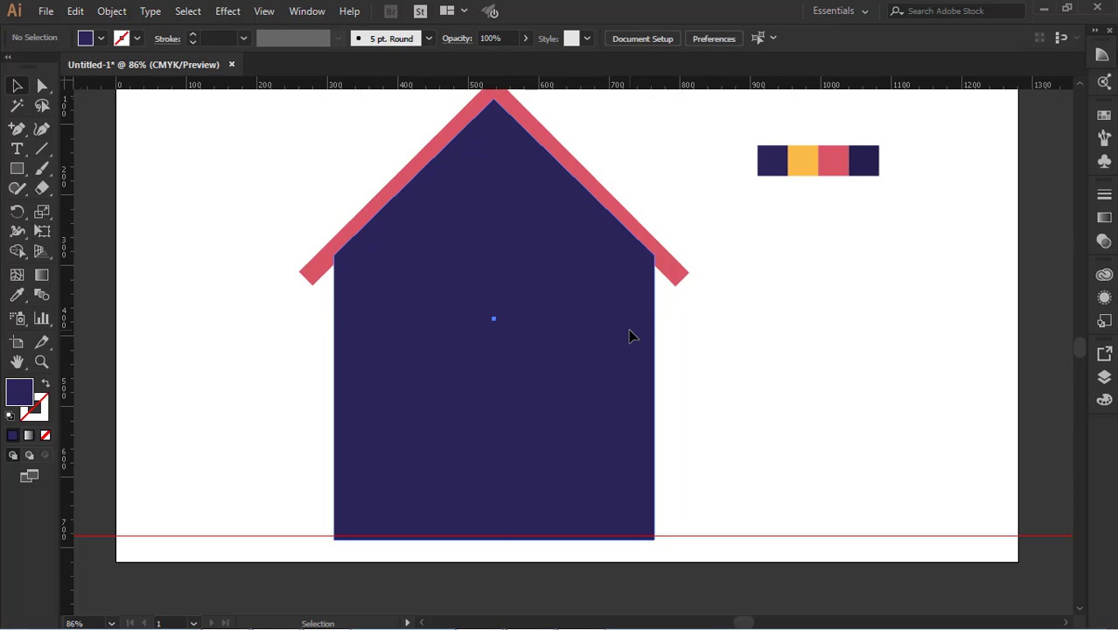
pyautogui.click(826, 330)
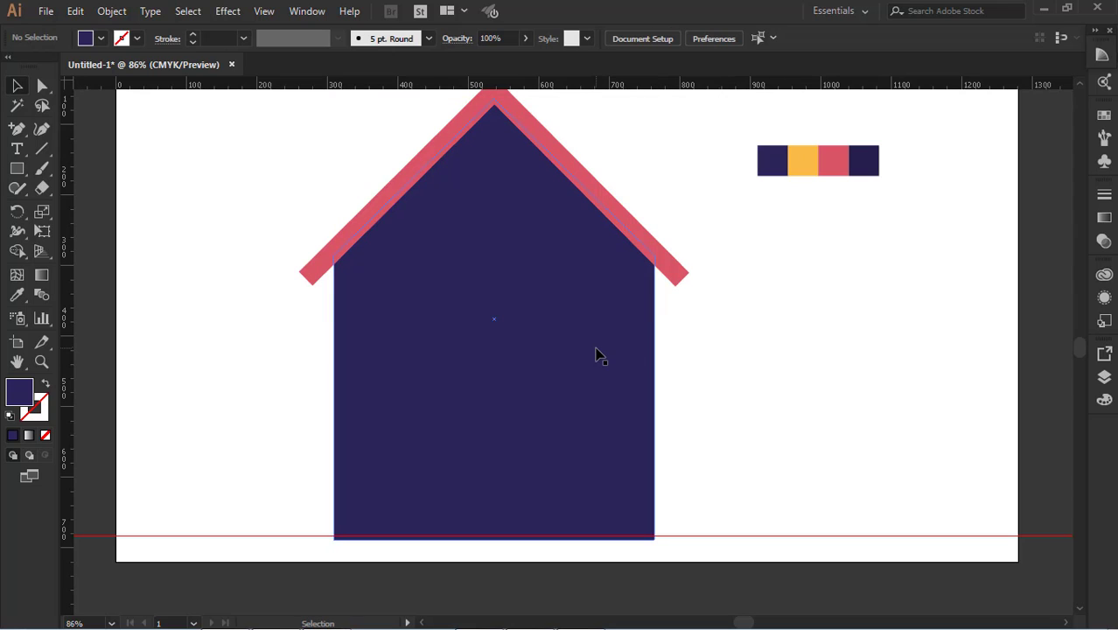
pyautogui.click(594, 354)
pyautogui.click(774, 359)
pyautogui.click(576, 366)
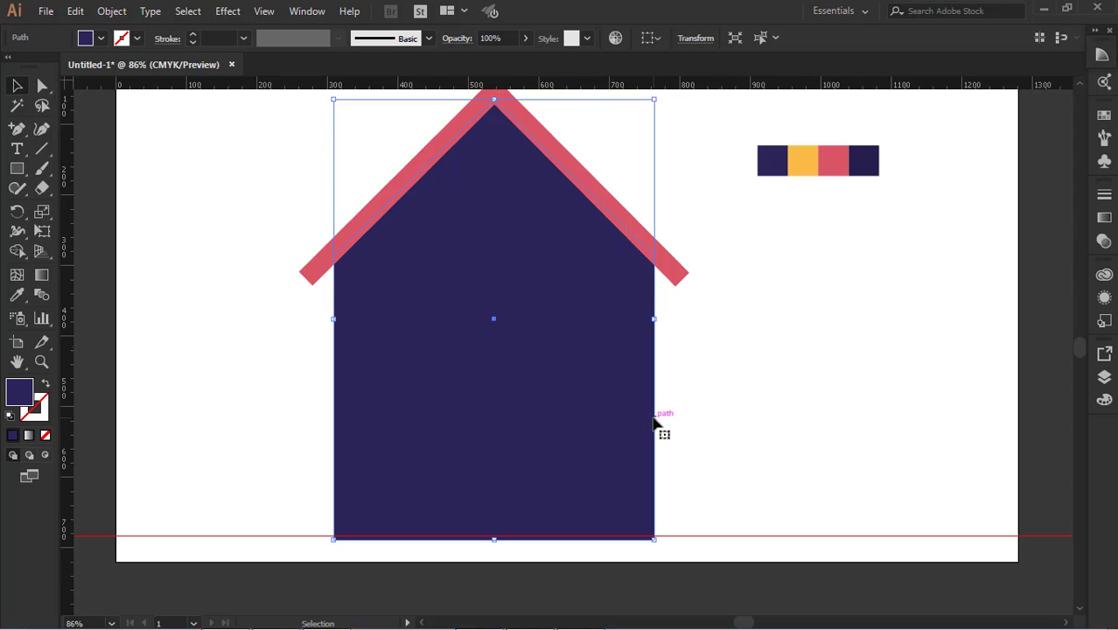
pyautogui.click(715, 413)
pyautogui.click(436, 482)
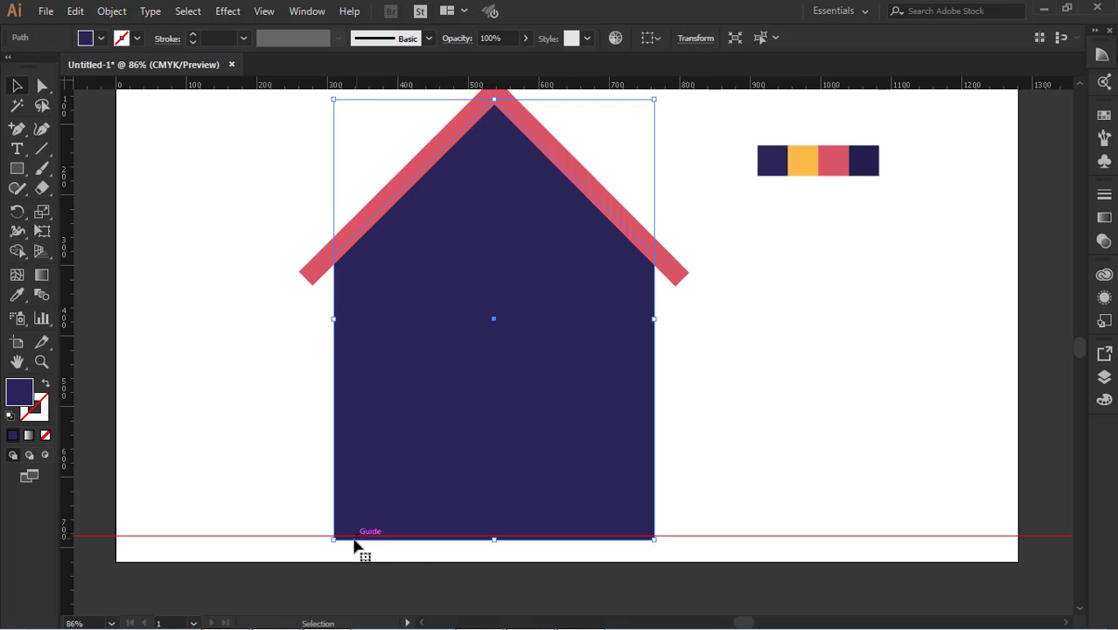
pyautogui.click(677, 476)
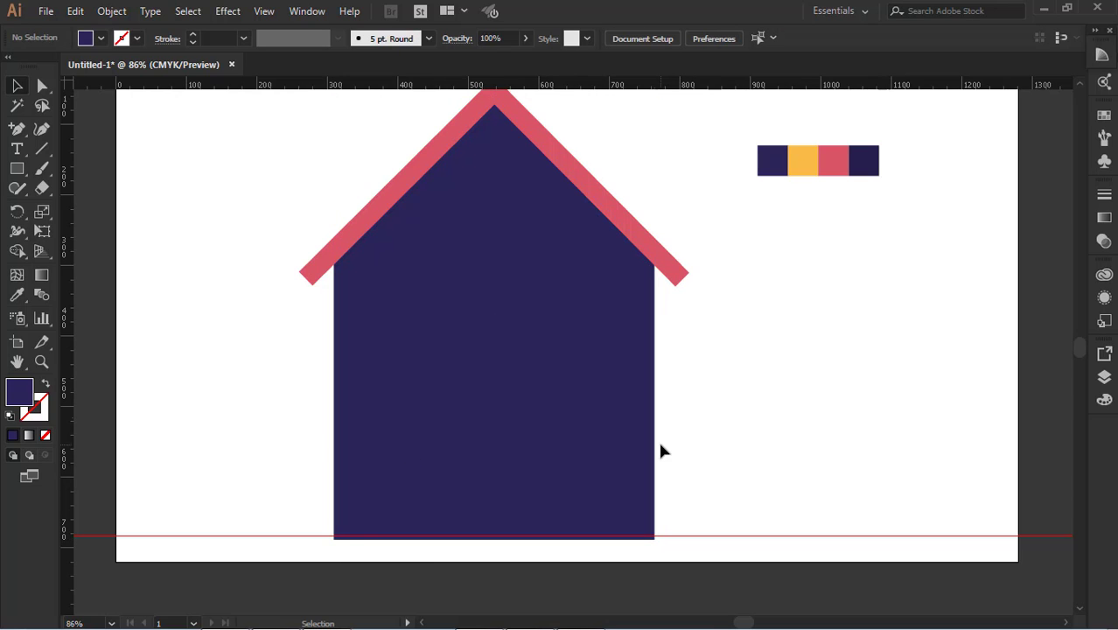
pyautogui.scroll(1, 727, 411)
pyautogui.scroll(-2, 731, 413)
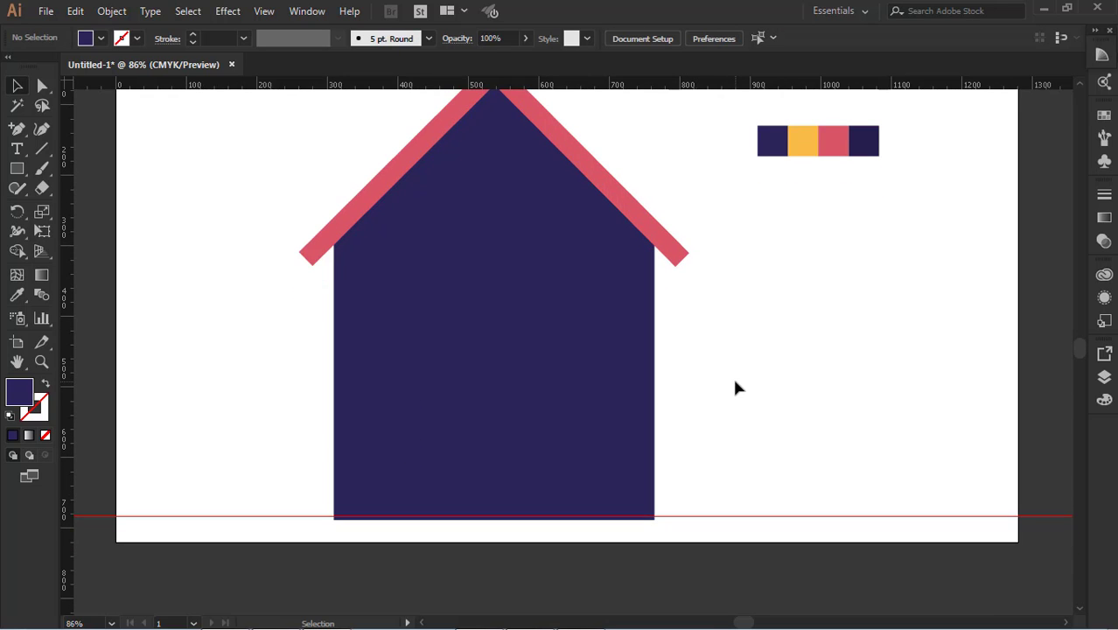
# Scale the roof and house body down together proportionally about their centre, and move them slightly up from the guide
pyautogui.scroll(1, 734, 387)
pyautogui.moveTo(299, 211); pyautogui.dragTo(674, 479)
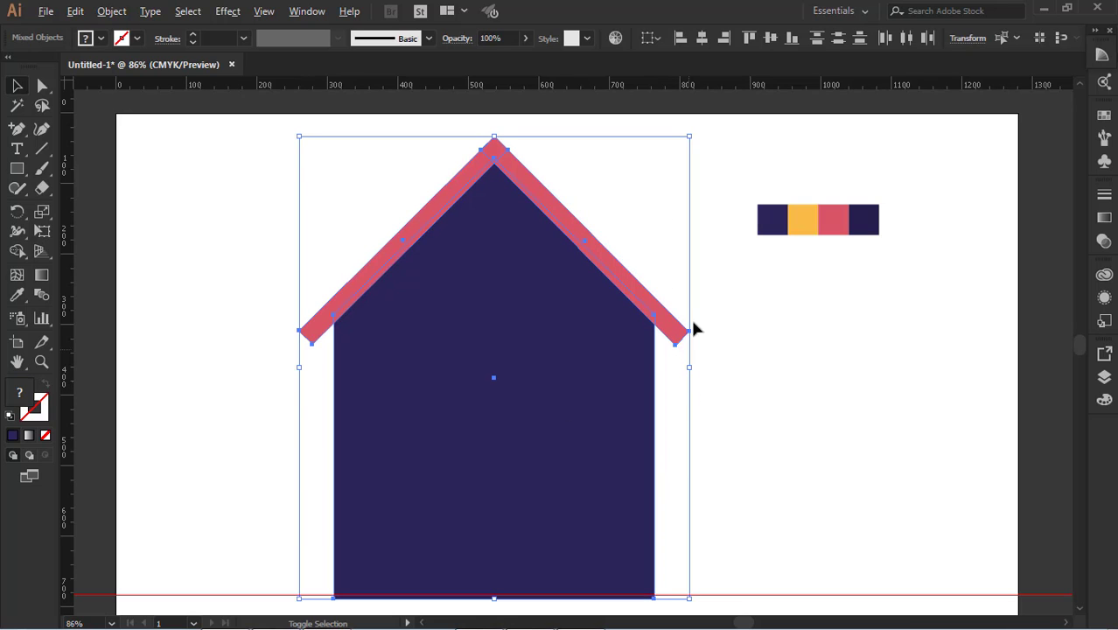
pyautogui.moveTo(693, 133); pyautogui.dragTo(656, 176)
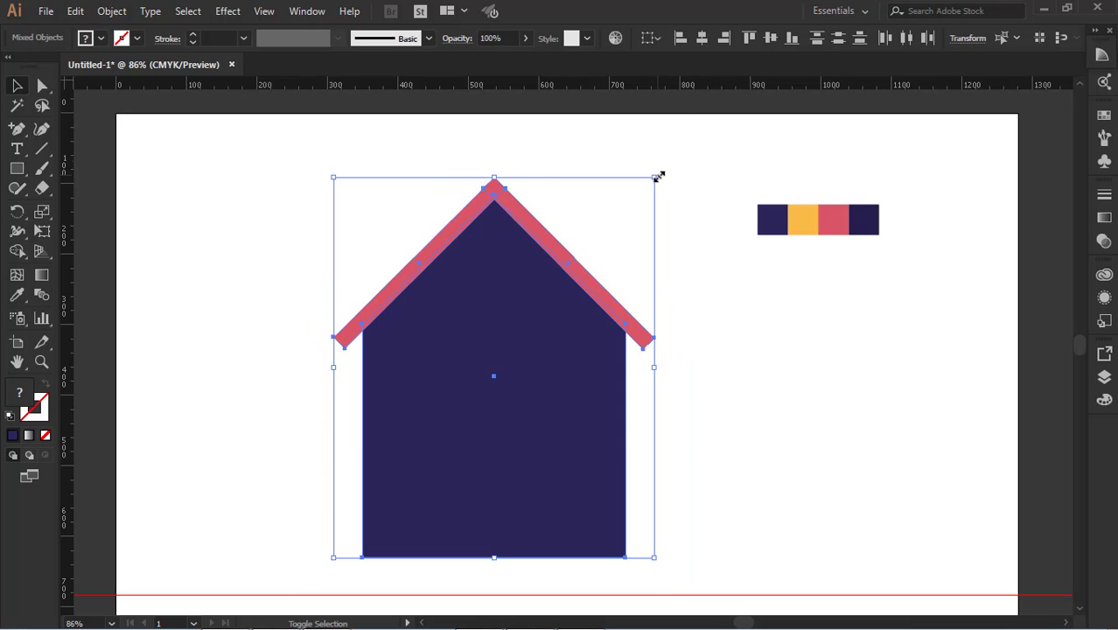
pyautogui.moveTo(538, 451); pyautogui.dragTo(544, 420)
pyautogui.click(634, 480)
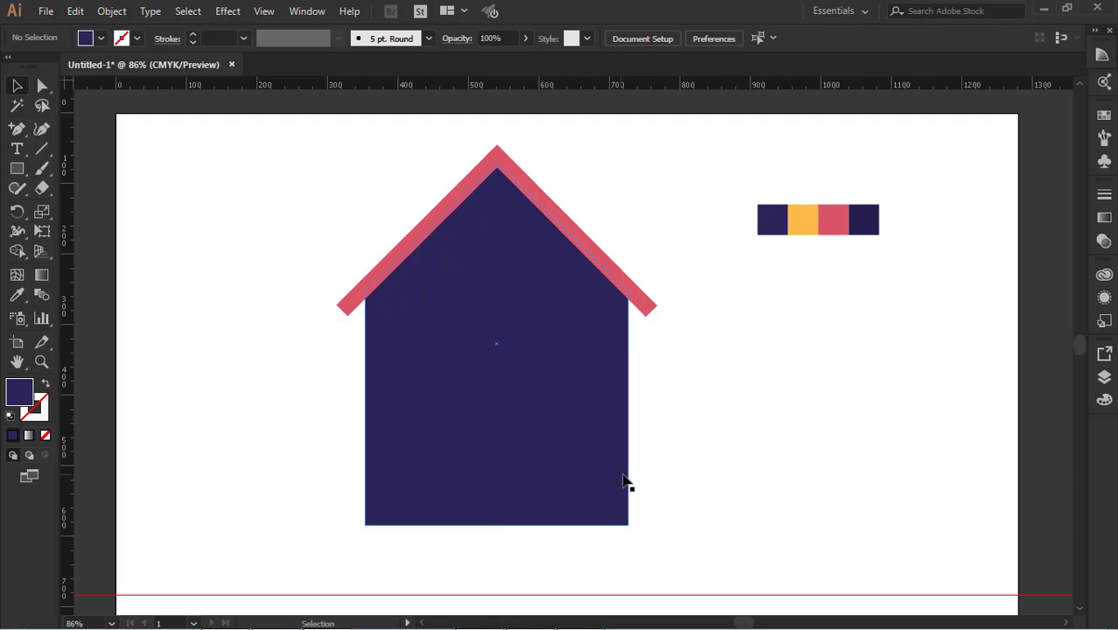
pyautogui.click(601, 478)
pyautogui.click(817, 462)
# Move only the house body's lower right corner point 30 px inward to slant the right wall
pyautogui.click(605, 516)
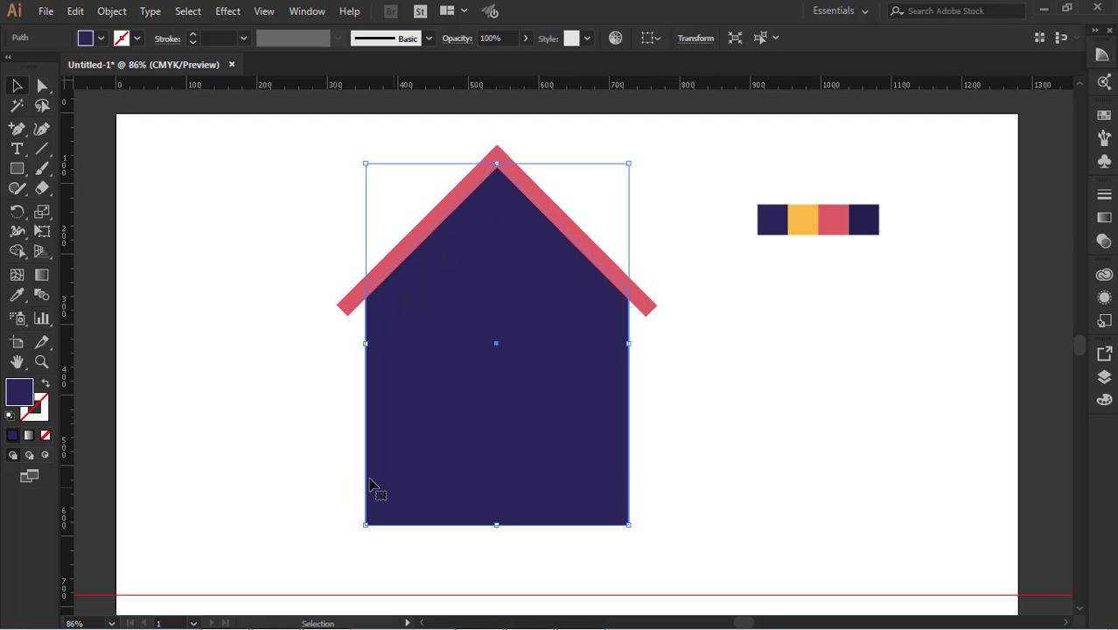
pyautogui.click(42, 85)
pyautogui.click(627, 526)
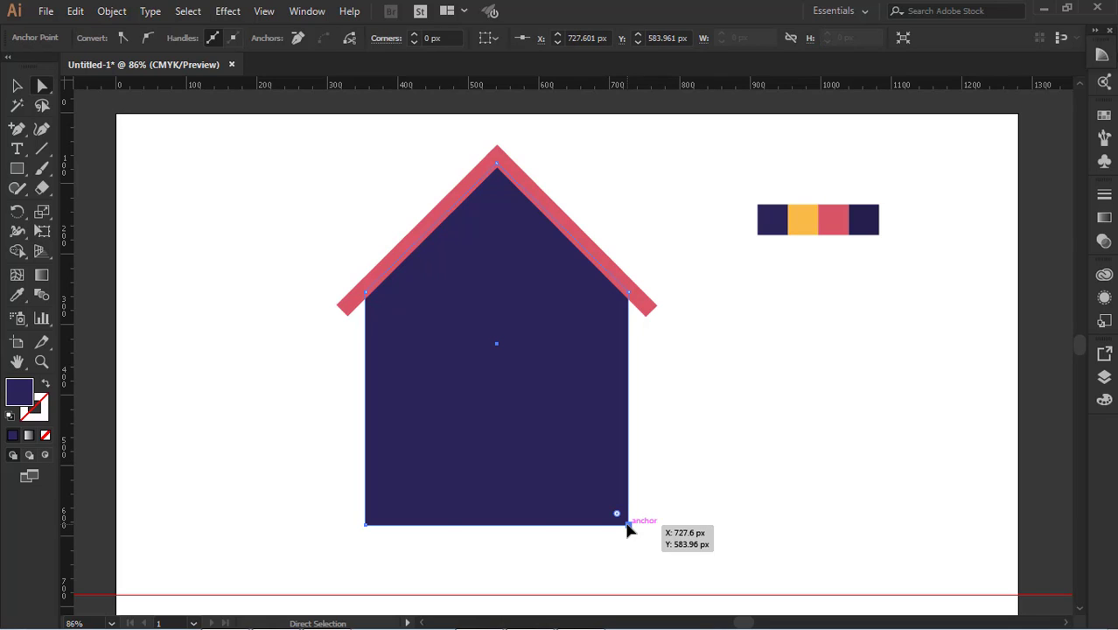
pyautogui.hotkey('shift', 'Left')
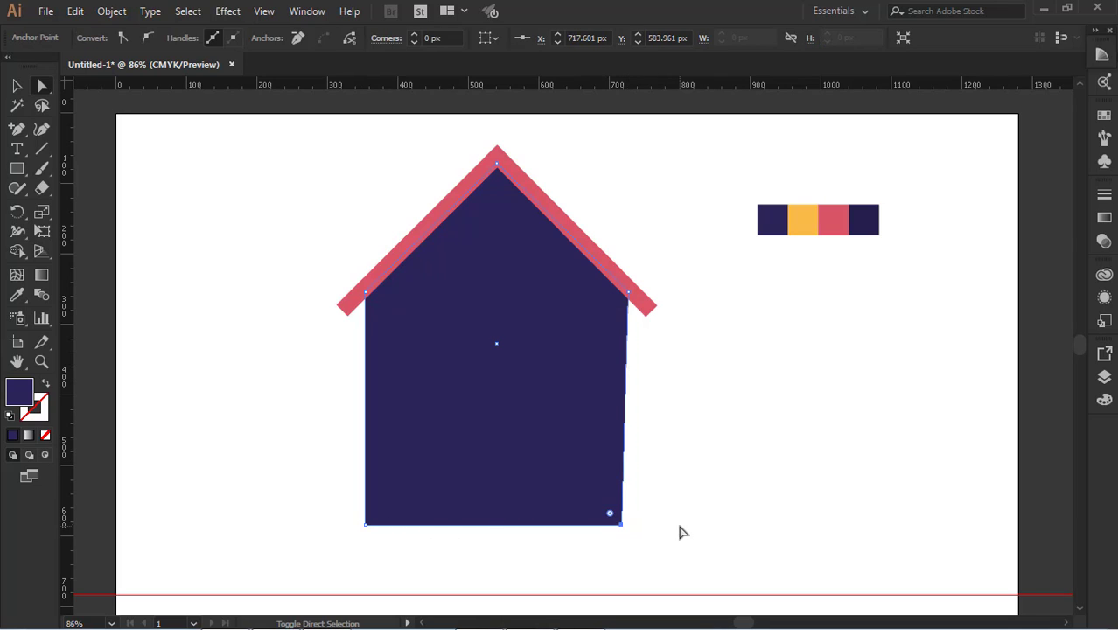
pyautogui.hotkey('shift', 'Left')
pyautogui.hotkey('shift', 'Left')
pyautogui.hotkey('shift', 'Left')
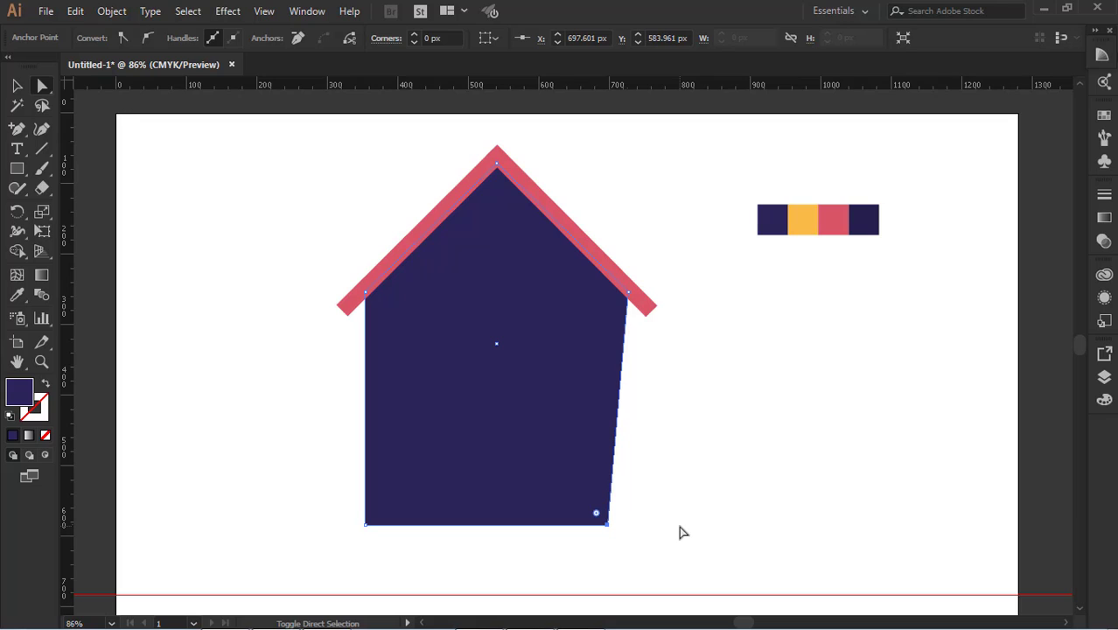
pyautogui.keyDown('shift'); pyautogui.click(365, 524); pyautogui.keyUp('shift')
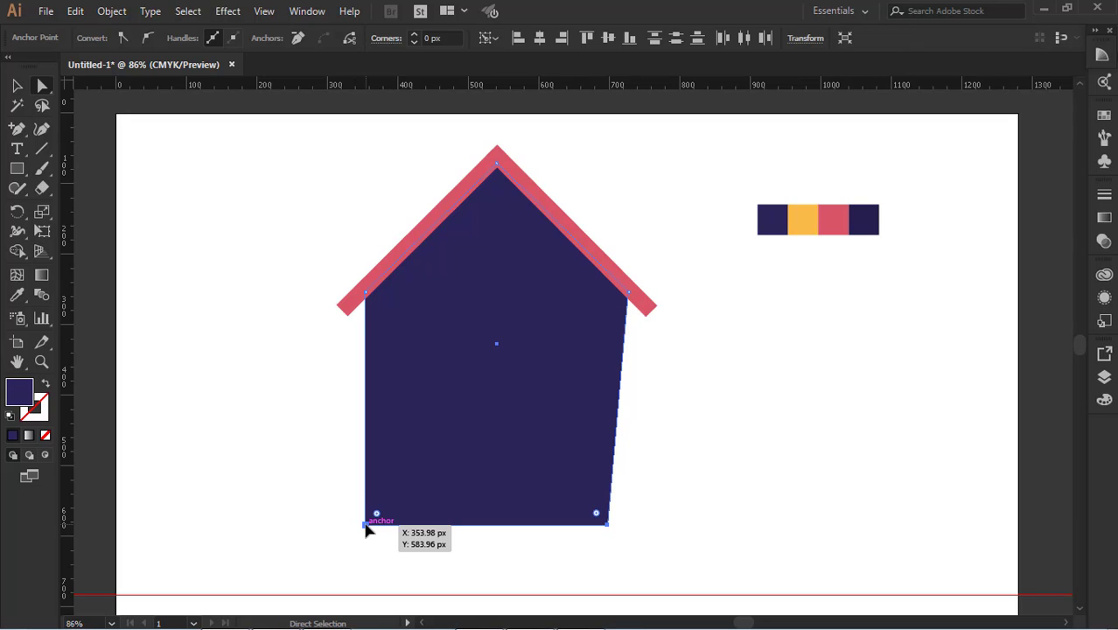
pyautogui.click(749, 456)
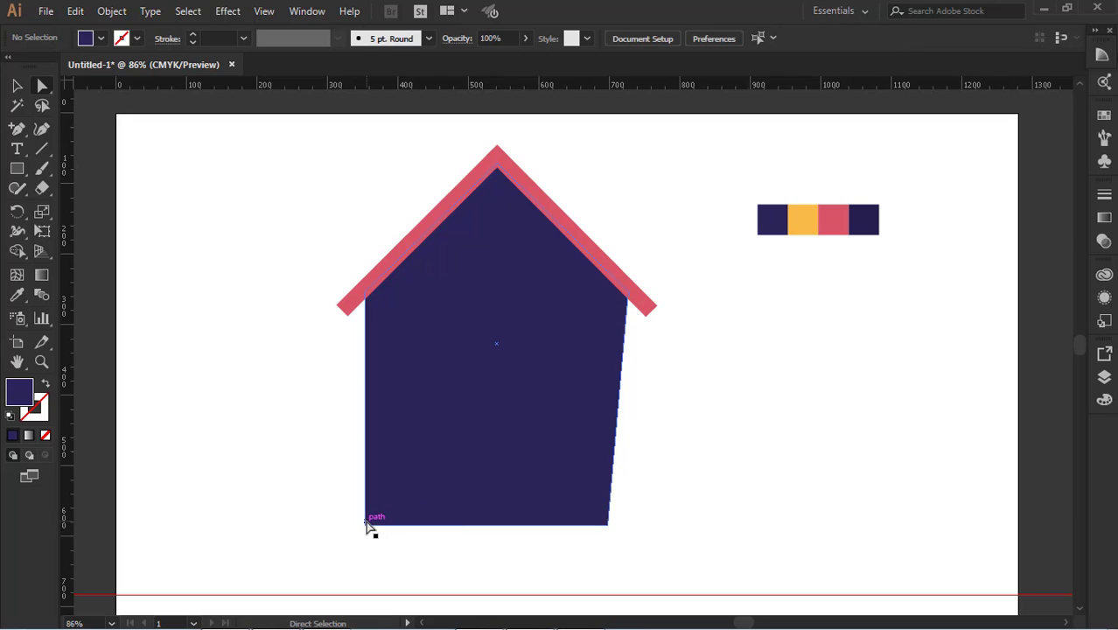
# Move the house body's lower left corner point horizontally inward so the body tapers on both sides towards its base
pyautogui.click(365, 527)
pyautogui.press('Right')
pyautogui.press('Right')
pyautogui.press('Right')
pyautogui.press('Right')
pyautogui.press('Right')
pyautogui.press('Right')
pyautogui.press('Right')
pyautogui.press('Right')
pyautogui.press('Right')
pyautogui.press('Right')
pyautogui.press('Right')
pyautogui.press('Right')
pyautogui.press('Right')
pyautogui.press('Right')
pyautogui.press('Right')
pyautogui.press('Right')
pyautogui.press('Right')
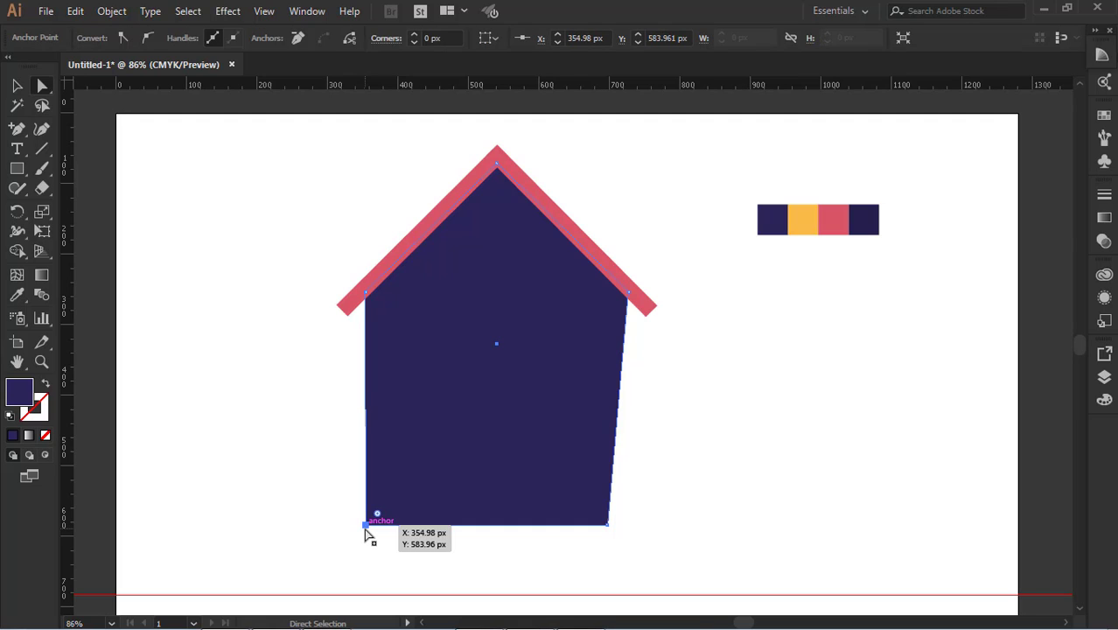
pyautogui.press('Right')
pyautogui.press('Right')
pyautogui.press('Right')
pyautogui.press('Right')
pyautogui.press('Right')
pyautogui.press('Right')
pyautogui.press('Right')
pyautogui.press('Right')
pyautogui.press('Right')
pyautogui.press('Right')
pyautogui.press('Right')
pyautogui.press('Right')
pyautogui.press('Right')
pyautogui.press('Right')
pyautogui.press('Right')
pyautogui.press('Right')
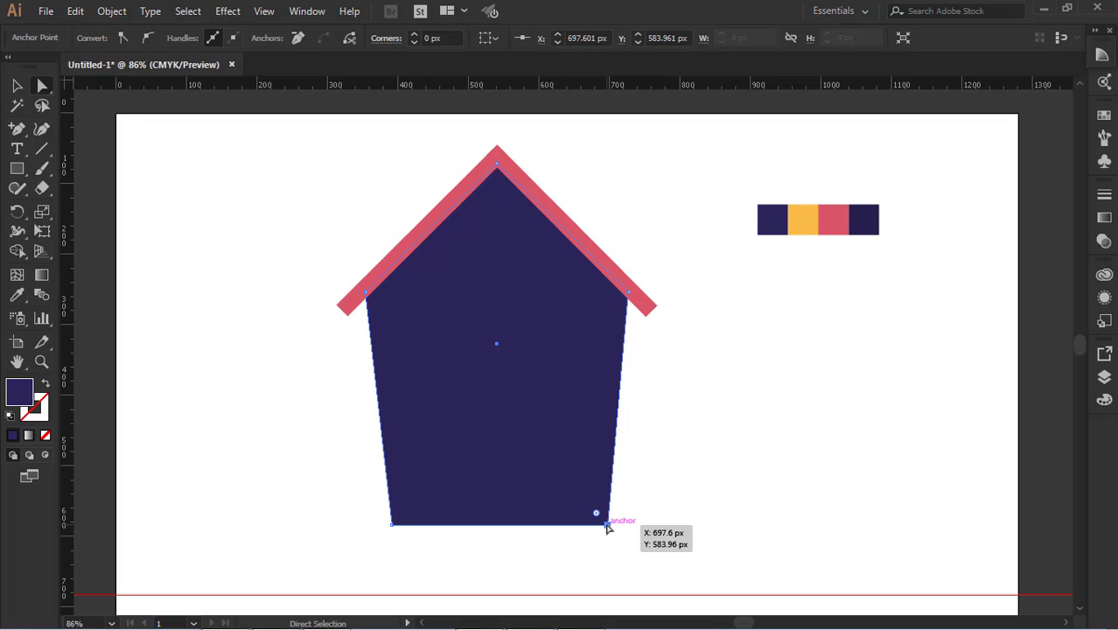
pyautogui.click(704, 399)
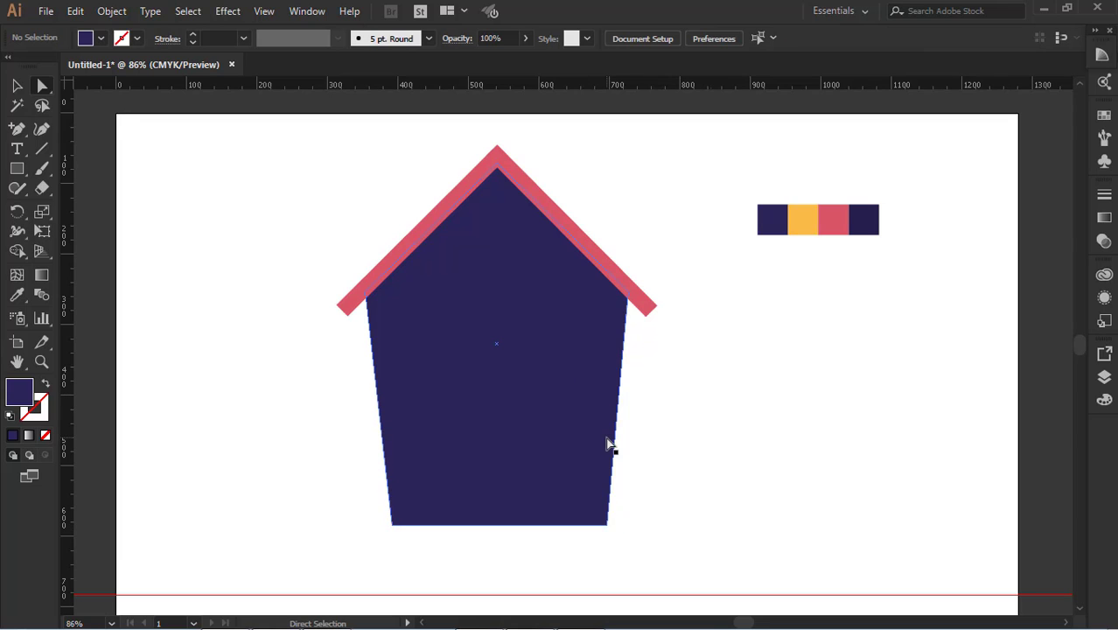
# Stretch the tapered house body slightly downward from its lower edge
pyautogui.scroll(-1, 609, 444)
pyautogui.click(16, 86)
pyautogui.click(521, 413)
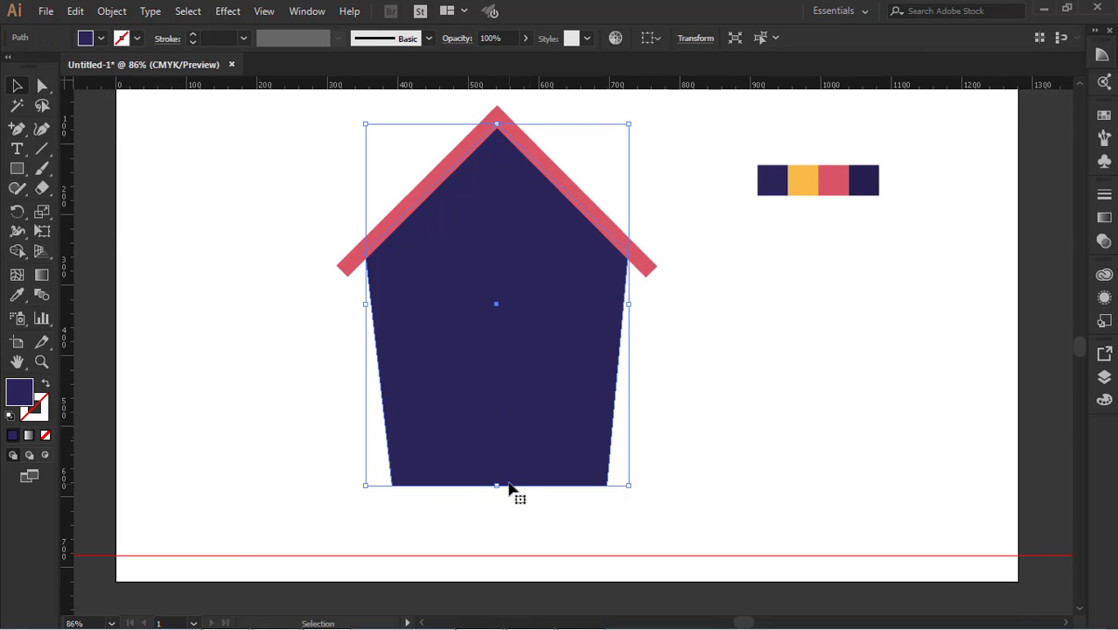
pyautogui.moveTo(499, 487); pyautogui.dragTo(497, 494)
pyautogui.click(758, 449)
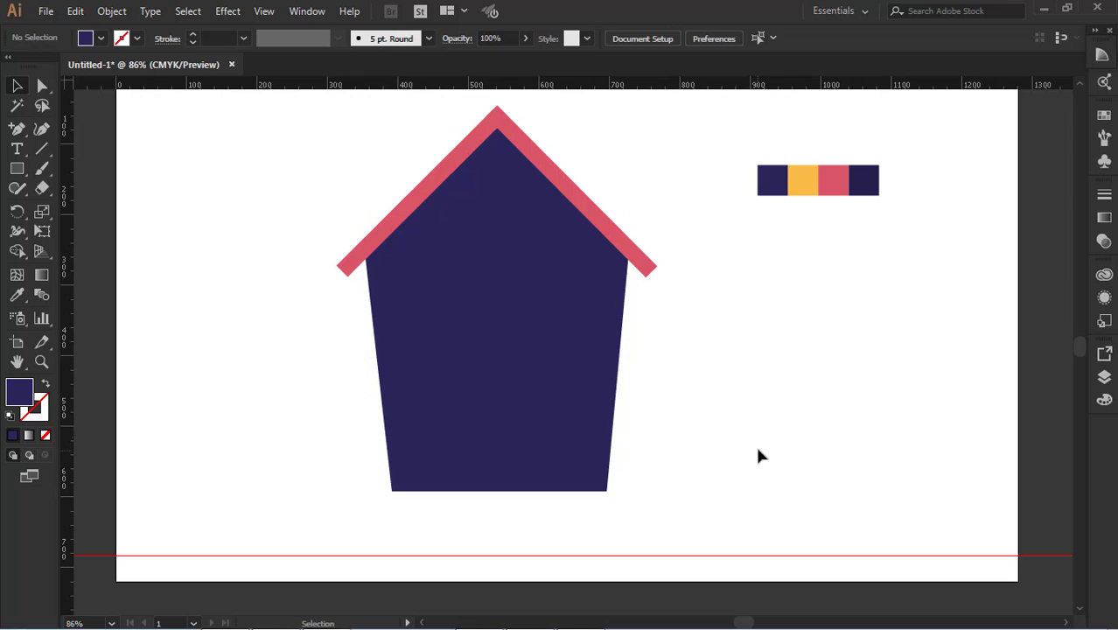
# Draw a horizontal rectangle over the lower end of the house body, slightly wider than the walls and extending below them
pyautogui.press('m')
pyautogui.moveTo(380, 439); pyautogui.dragTo(616, 518)
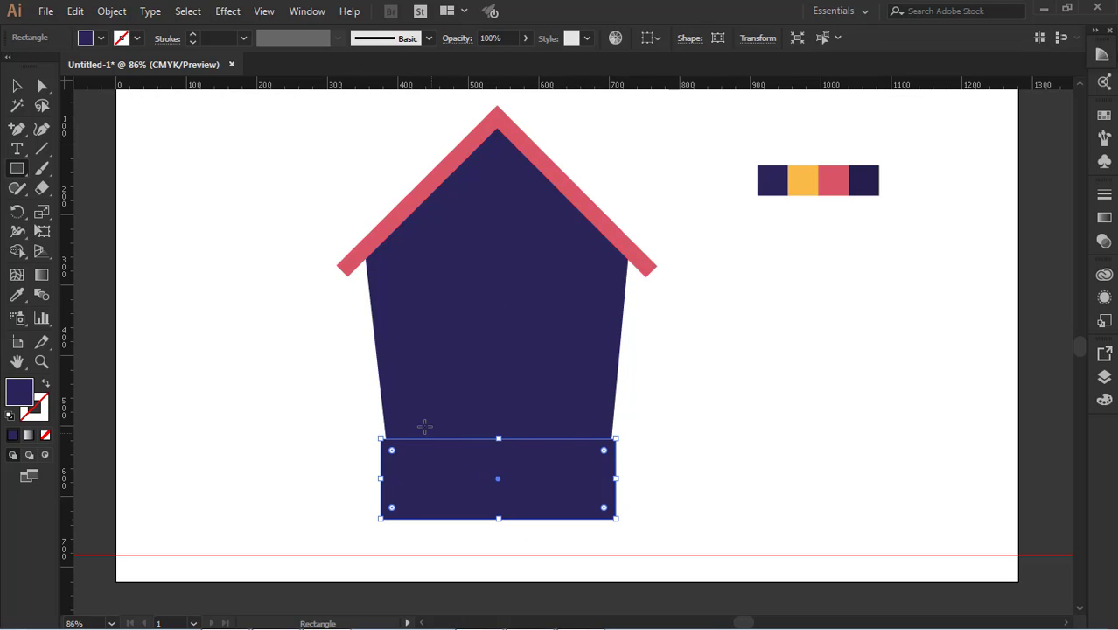
# Fill the rectangle at the foot of the house with the palette's red, sampled using the Eyedropper
pyautogui.click(17, 295)
pyautogui.click(834, 170)
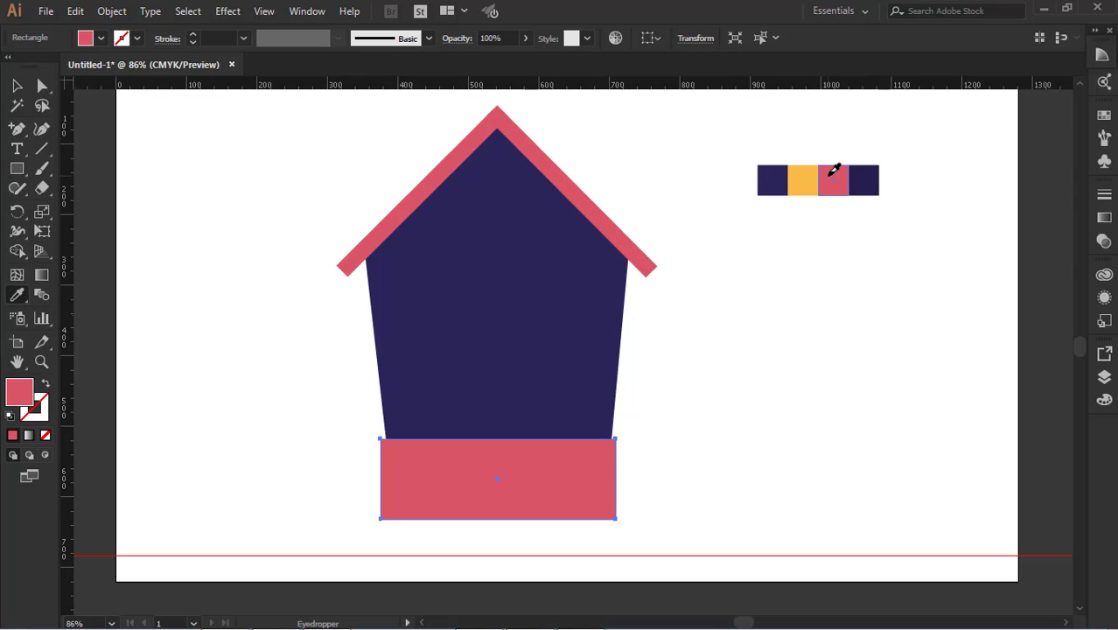
pyautogui.click(17, 87)
pyautogui.click(151, 258)
pyautogui.click(484, 516)
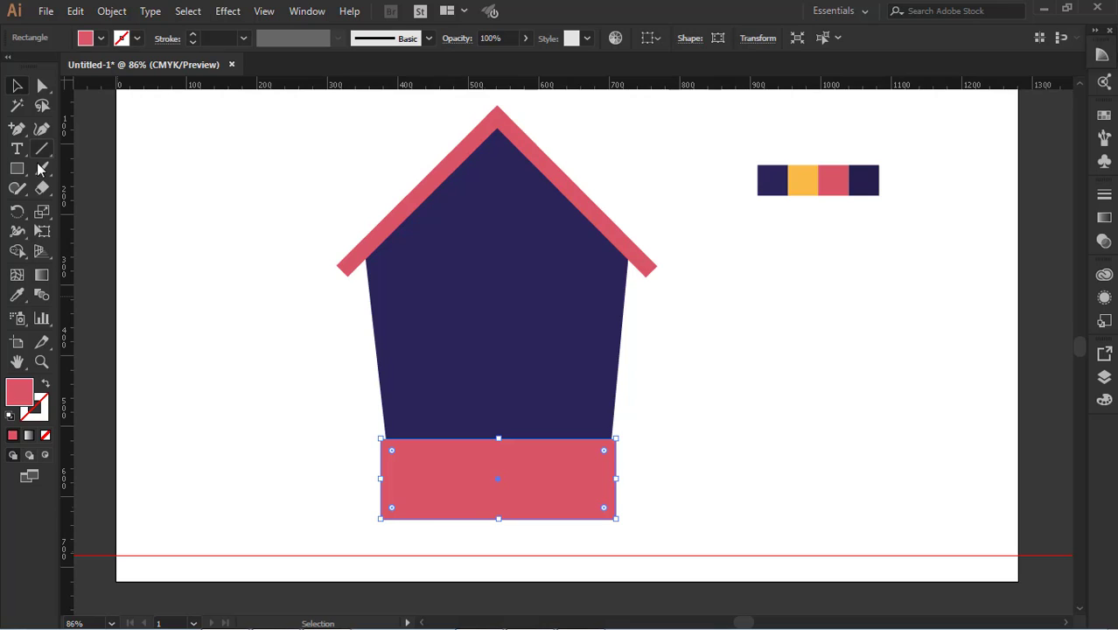
# Move only the red base's lower left corner point 25 px horizontally inward to slant that side
pyautogui.press('a')
pyautogui.click(381, 519)
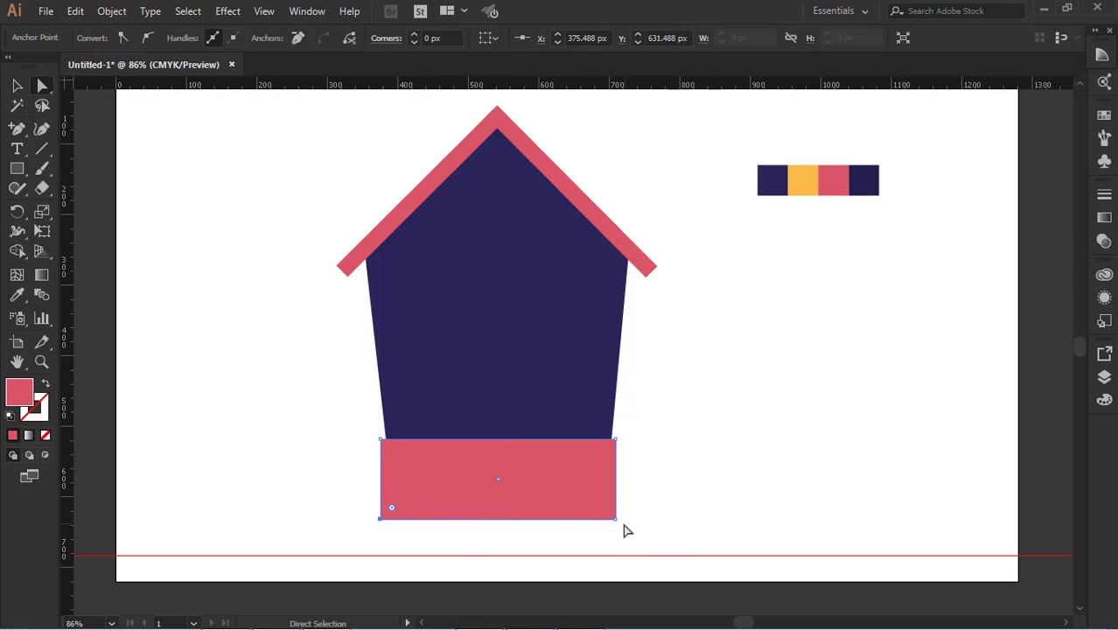
pyautogui.press('Right')
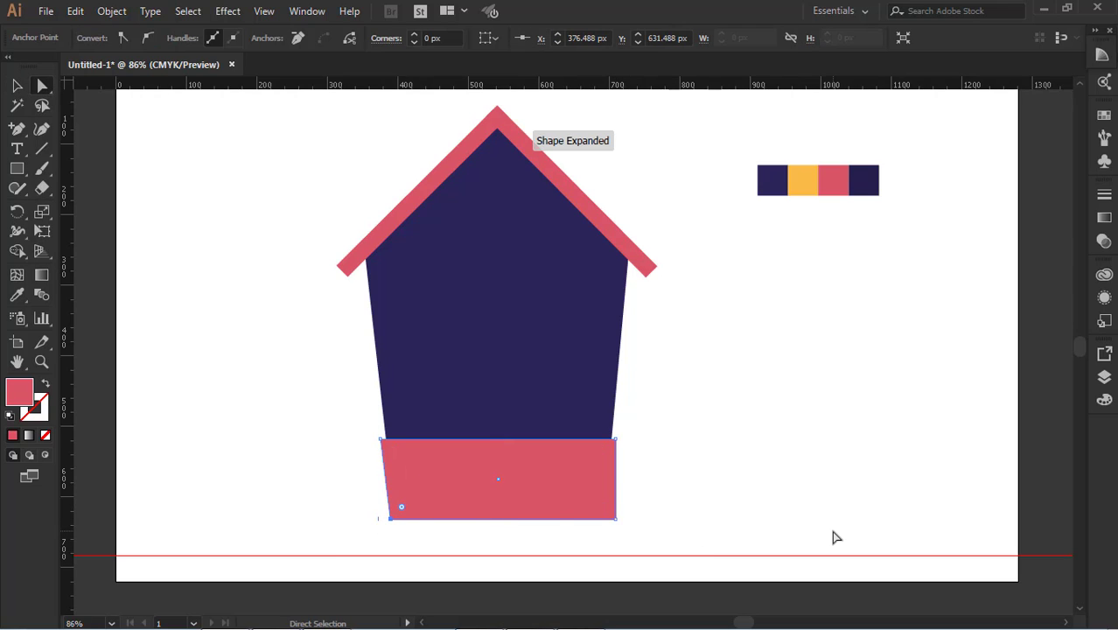
pyautogui.press('Right')
pyautogui.press('Right')
pyautogui.press('Right')
pyautogui.press('Right')
pyautogui.press('Right')
pyautogui.press('Right')
pyautogui.press('Right')
pyautogui.press('Right')
pyautogui.press('Right')
pyautogui.press('Right')
pyautogui.press('Right')
pyautogui.press('Right')
pyautogui.press('Right')
pyautogui.press('Right')
pyautogui.press('Right')
pyautogui.press('Right')
pyautogui.press('Right')
pyautogui.press('Right')
pyautogui.press('Right')
pyautogui.press('Right')
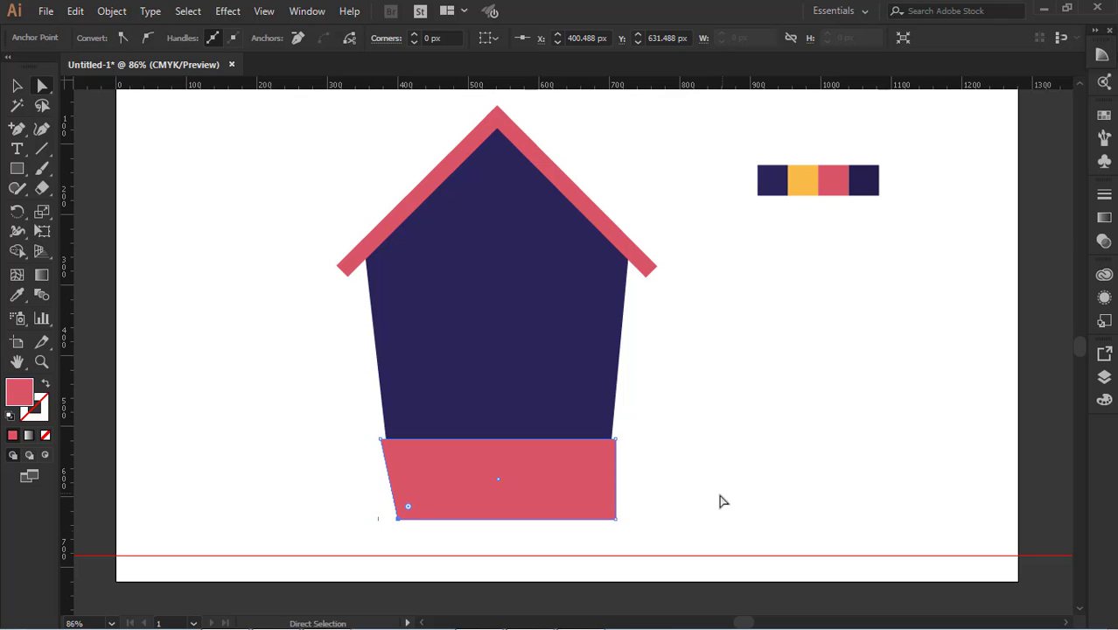
# Move the red base's lower right corner point horizontally inward to X 690.209 px so both sides taper downward
pyautogui.click(664, 504)
pyautogui.click(616, 518)
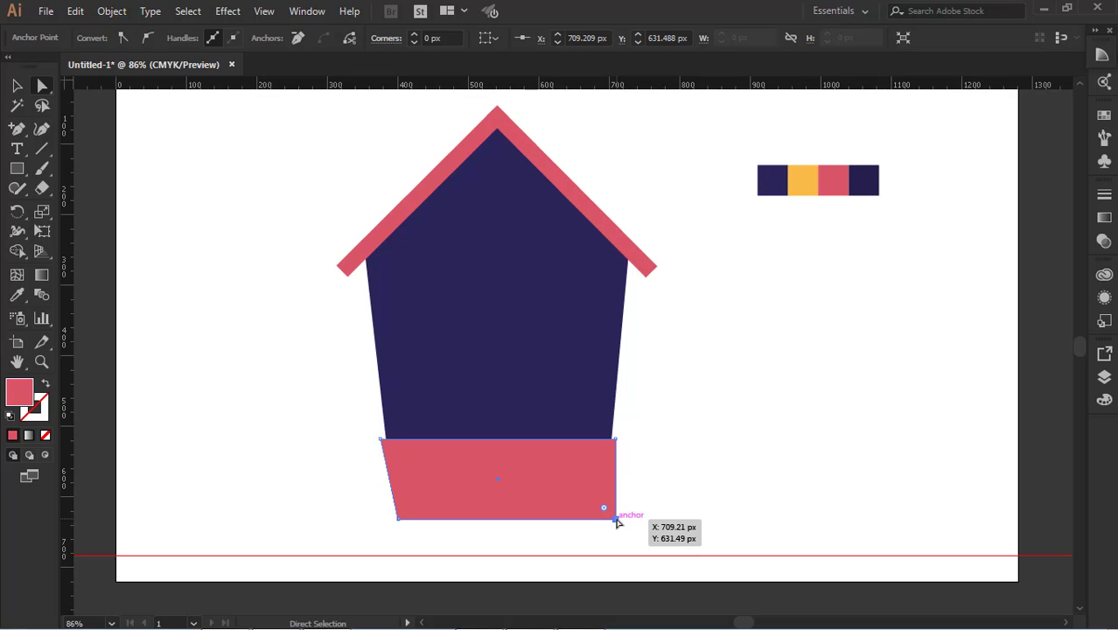
pyautogui.press('Left')
pyautogui.press('Left')
pyautogui.press('Left')
pyautogui.press('Left')
pyautogui.press('Left')
pyautogui.press('Left')
pyautogui.press('Left')
pyautogui.press('Left')
pyautogui.press('Left')
pyautogui.press('Left')
pyautogui.press('Left')
pyautogui.press('Left')
pyautogui.press('Left')
pyautogui.press('Left')
pyautogui.press('Left')
pyautogui.press('Left')
pyautogui.press('Left')
pyautogui.press('Left')
pyautogui.press('Left')
pyautogui.press('Left')
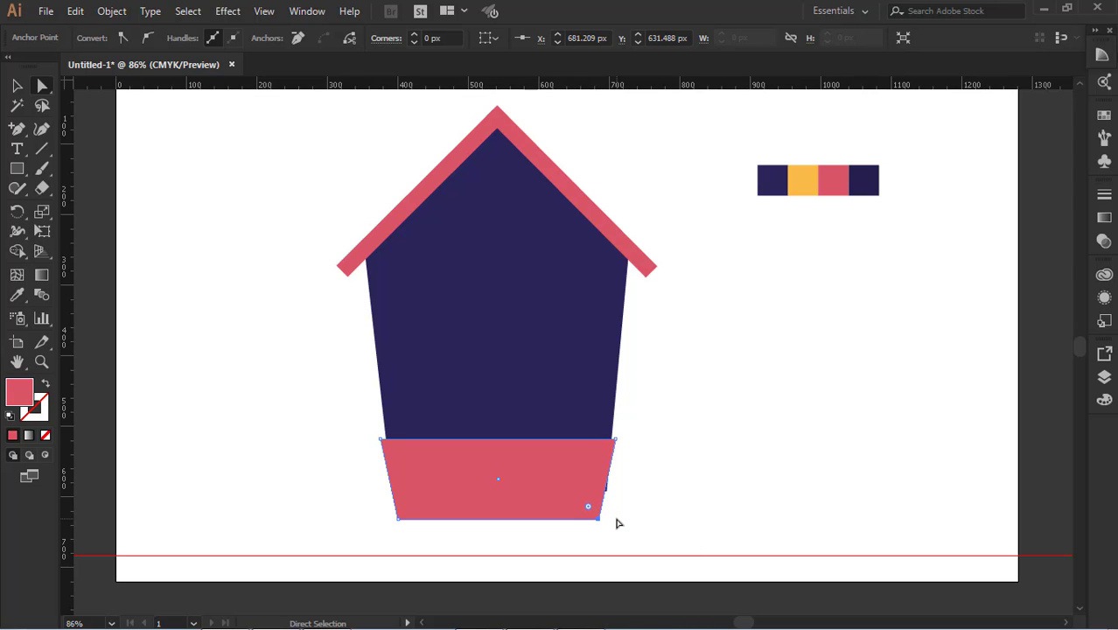
pyautogui.click(652, 438)
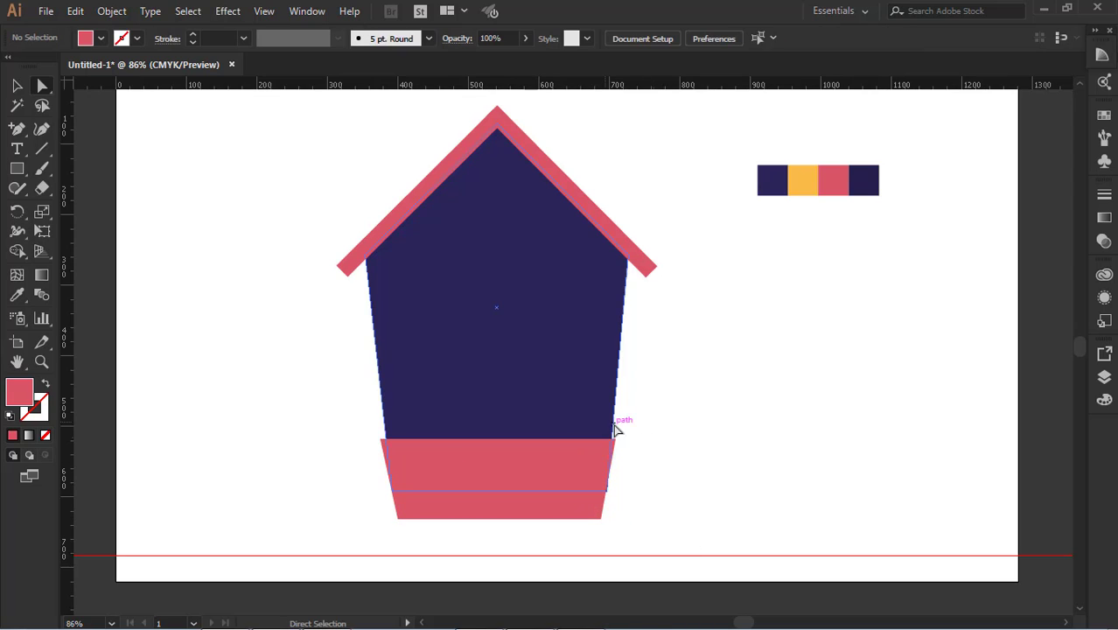
pyautogui.press('v')
pyautogui.hotkey('ctrl', 'z')
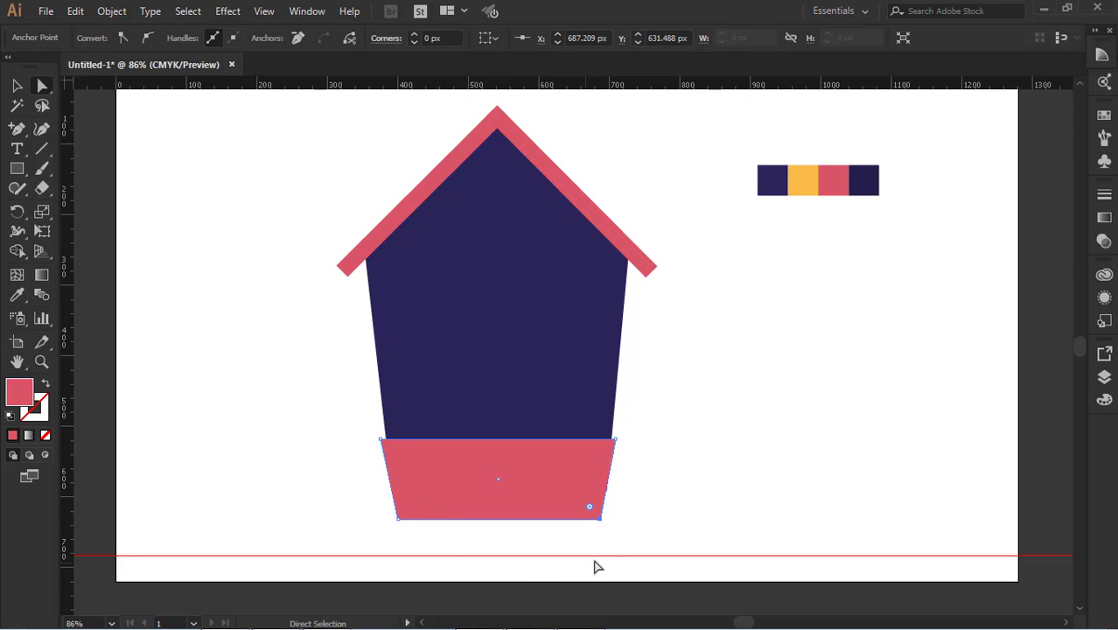
pyautogui.click(679, 521)
pyautogui.click(599, 520)
pyautogui.moveTo(602, 525); pyautogui.dragTo(604, 525)
pyautogui.click(16, 84)
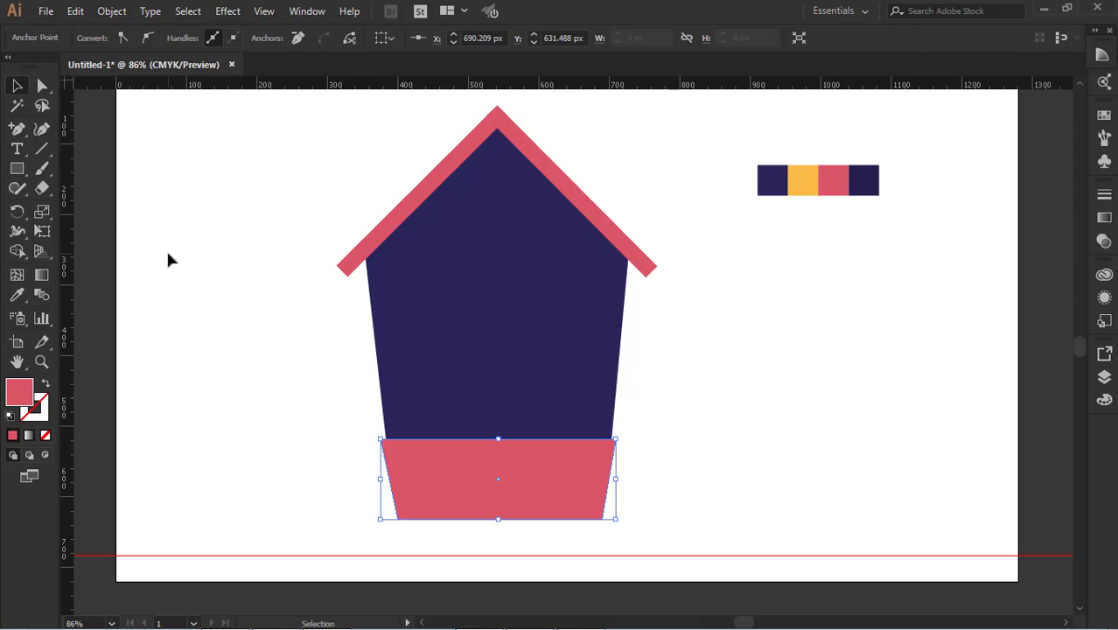
pyautogui.click(167, 255)
pyautogui.click(581, 466)
pyautogui.click(738, 451)
pyautogui.click(433, 467)
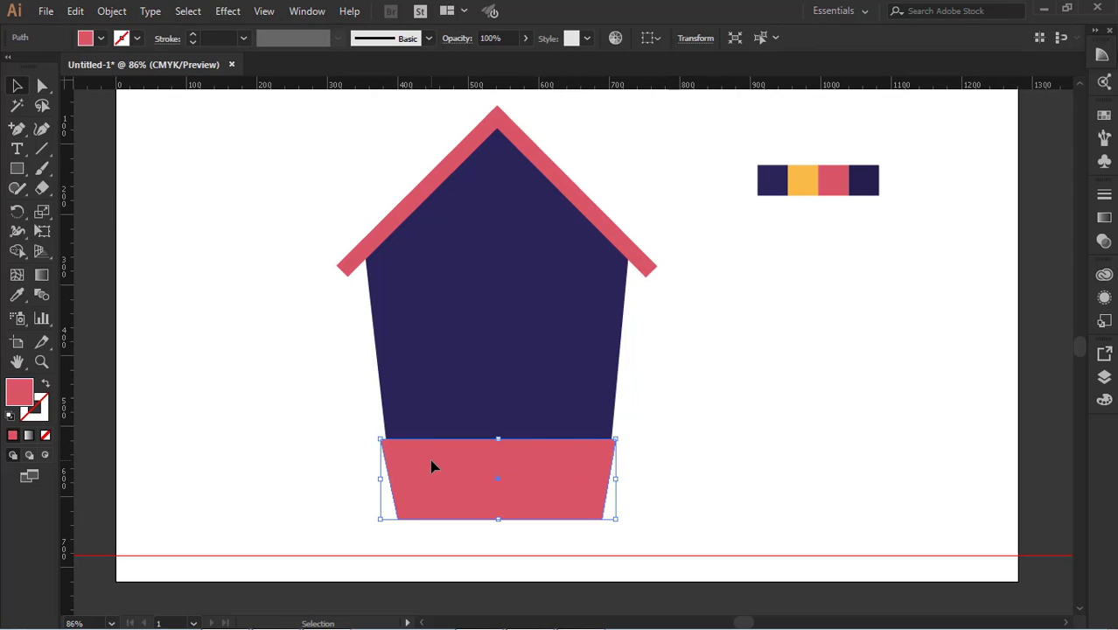
pyautogui.click(744, 444)
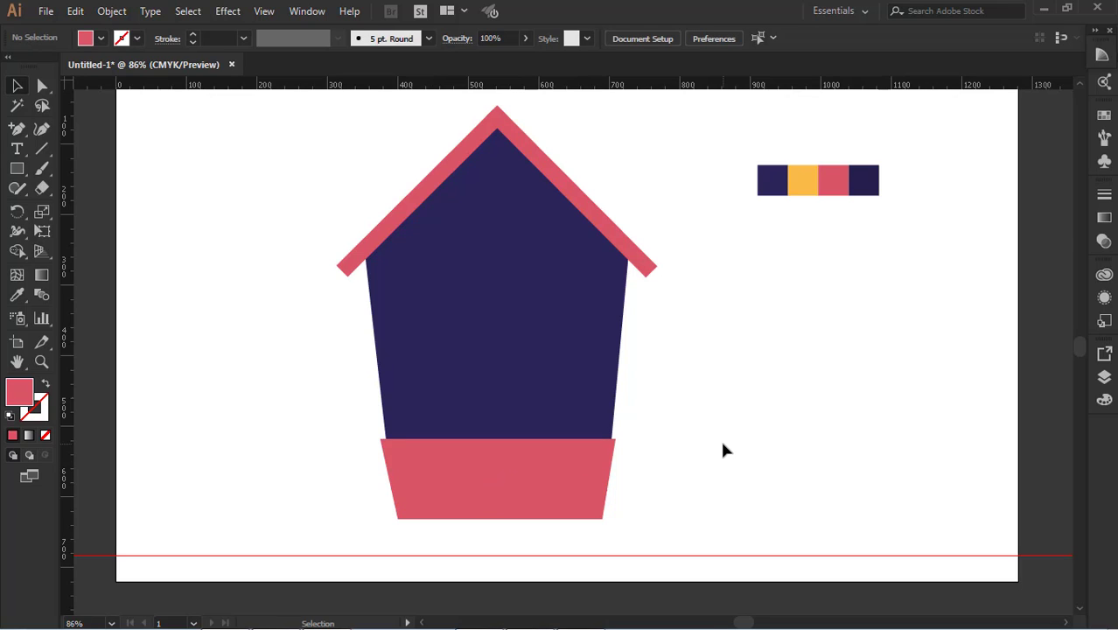
pyautogui.click(571, 488)
pyautogui.click(726, 479)
pyautogui.click(533, 474)
pyautogui.click(739, 508)
pyautogui.click(591, 489)
pyautogui.click(579, 390)
pyautogui.click(567, 468)
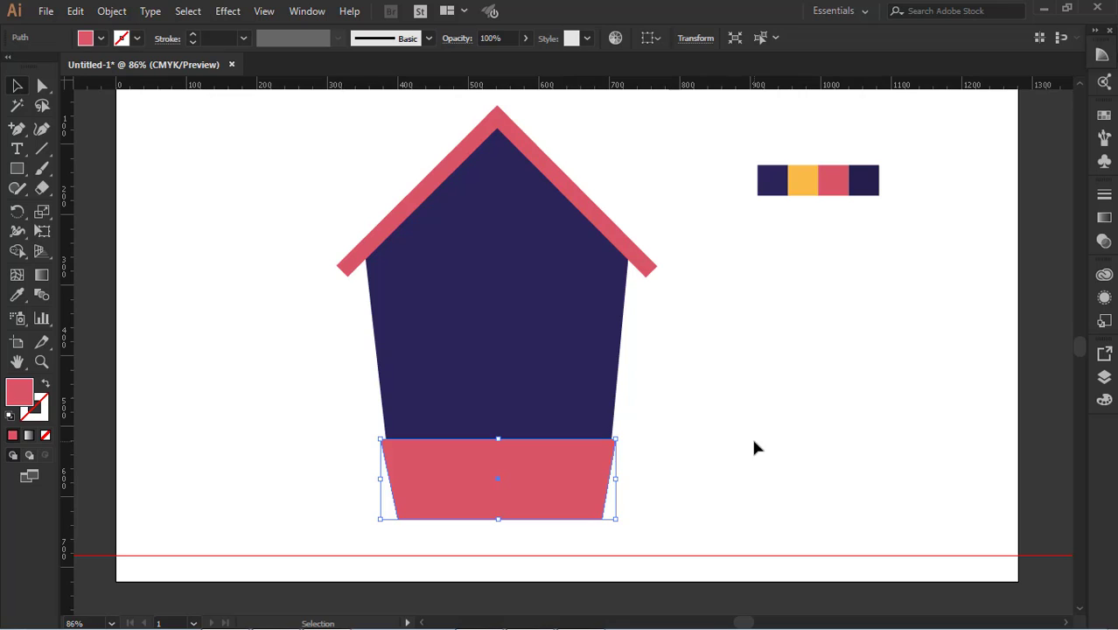
pyautogui.click(756, 448)
# Try to align the horizontal centres of the red base and the house body
pyautogui.click(570, 472)
pyautogui.keyDown('shift'); pyautogui.click(561, 389); pyautogui.keyUp('shift')
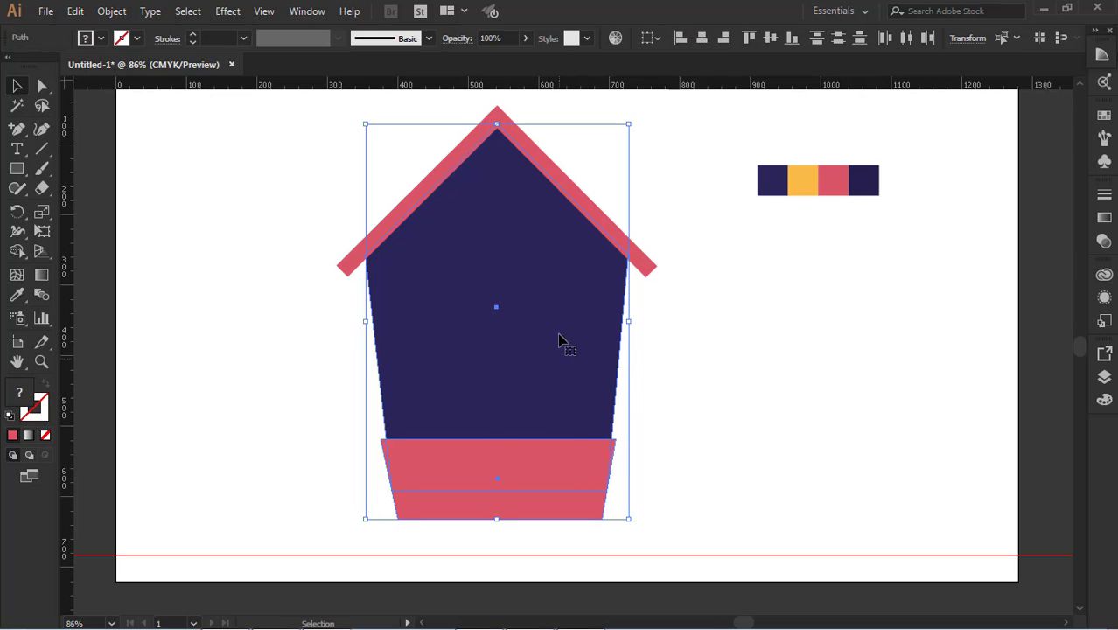
pyautogui.click(697, 43)
pyautogui.click(697, 432)
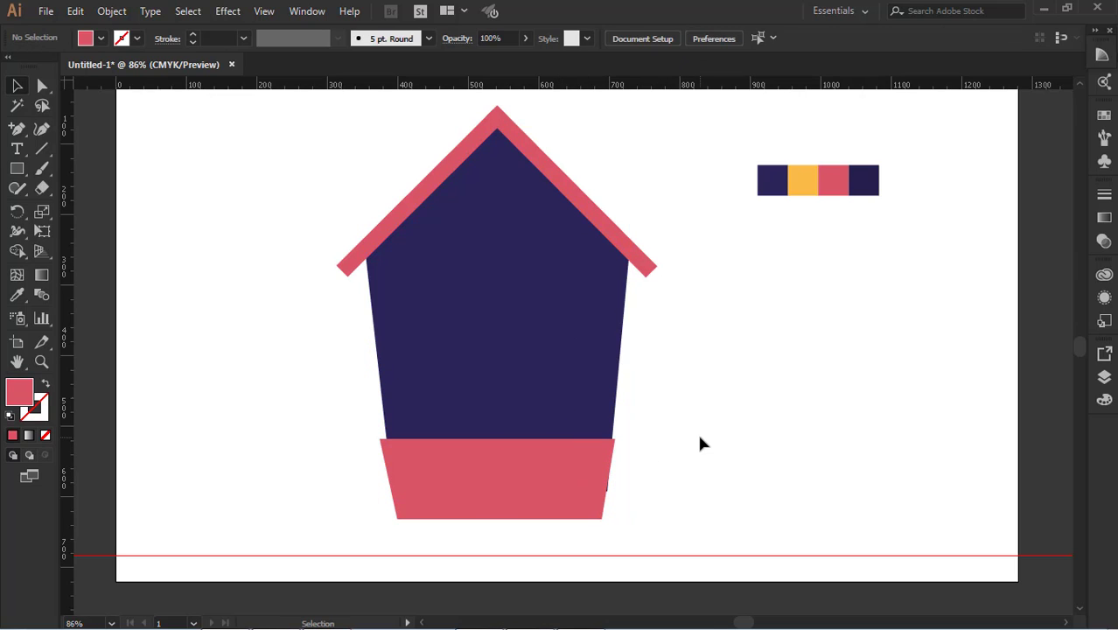
pyautogui.press('a')
pyautogui.hotkey('ctrl', 'a')
pyautogui.press('v')
# Nudge the tapered red base very slightly to the right beneath the house body
pyautogui.click(677, 476)
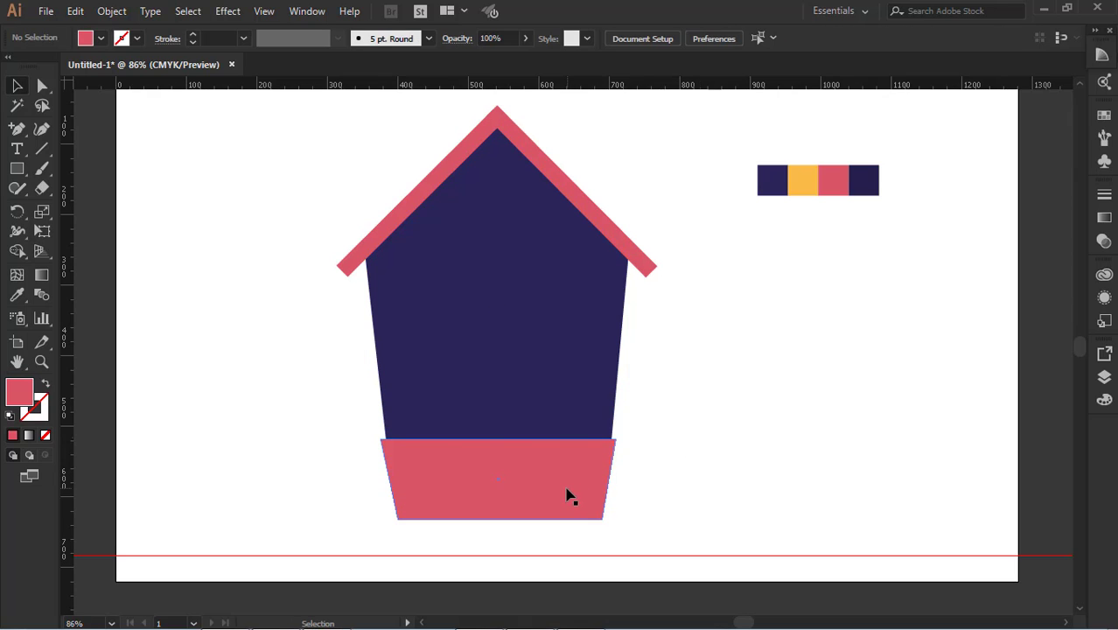
pyautogui.click(569, 494)
pyautogui.click(741, 449)
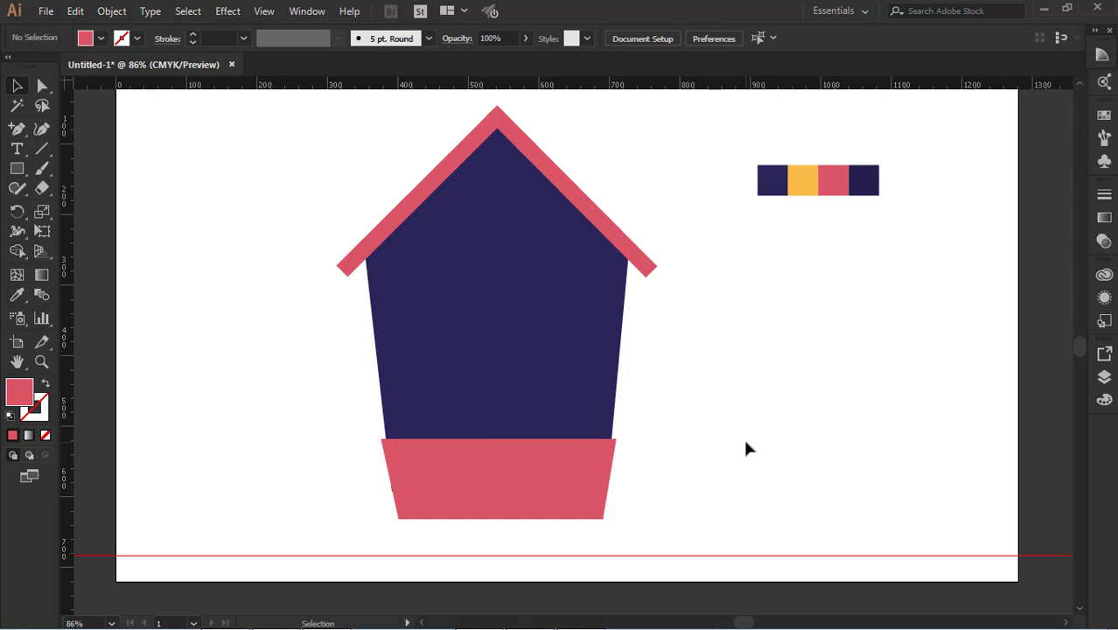
pyautogui.scroll(1, 674, 438)
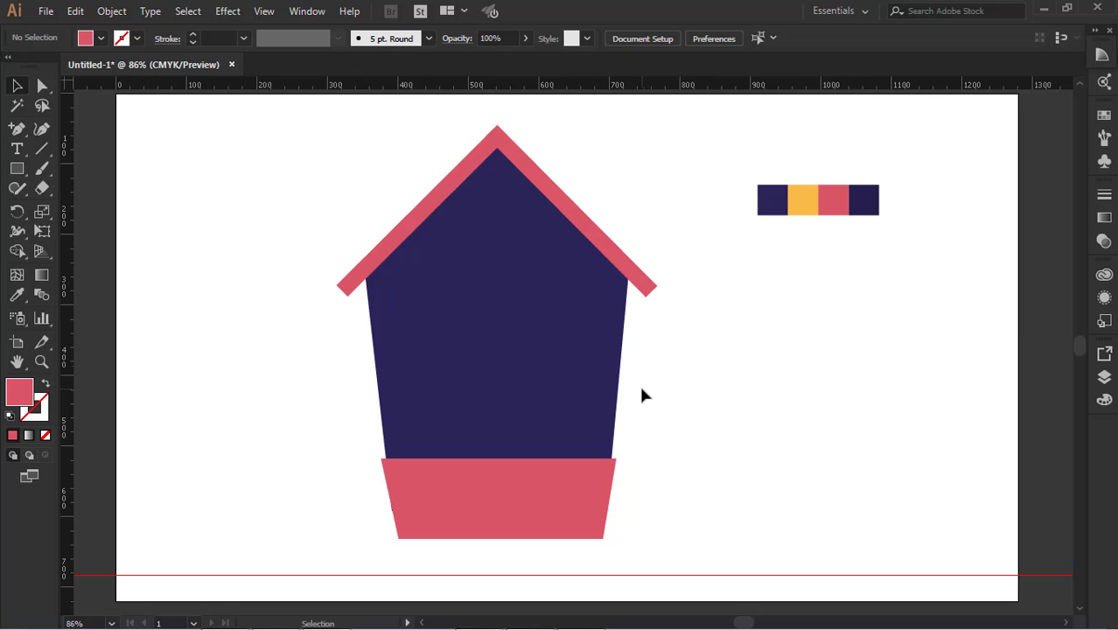
pyautogui.click(574, 382)
pyautogui.click(697, 449)
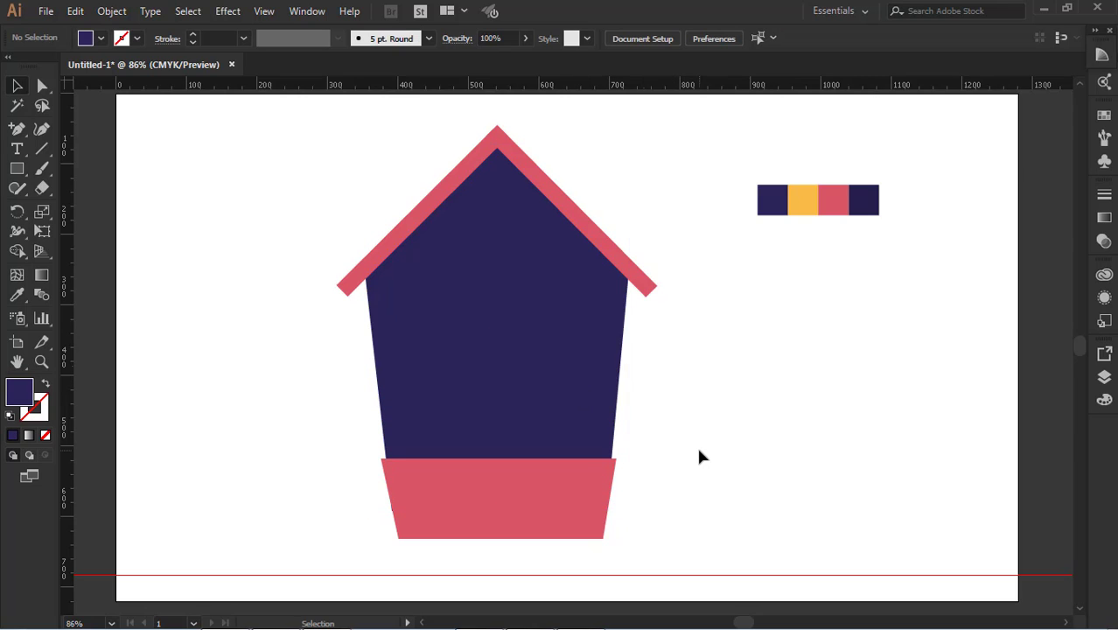
pyautogui.click(503, 431)
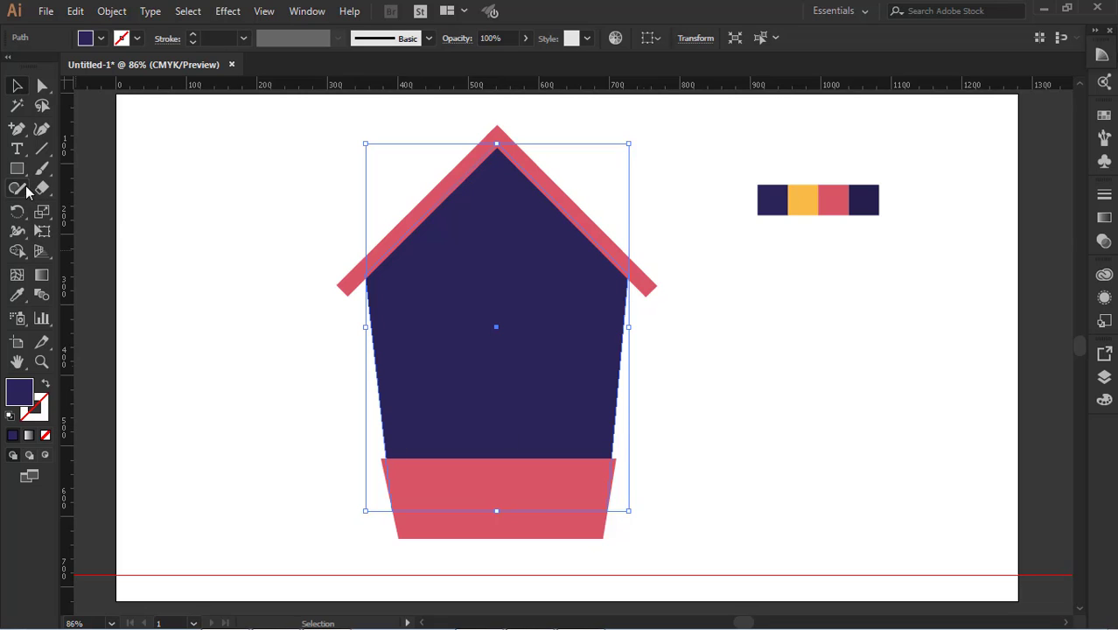
pyautogui.click(744, 461)
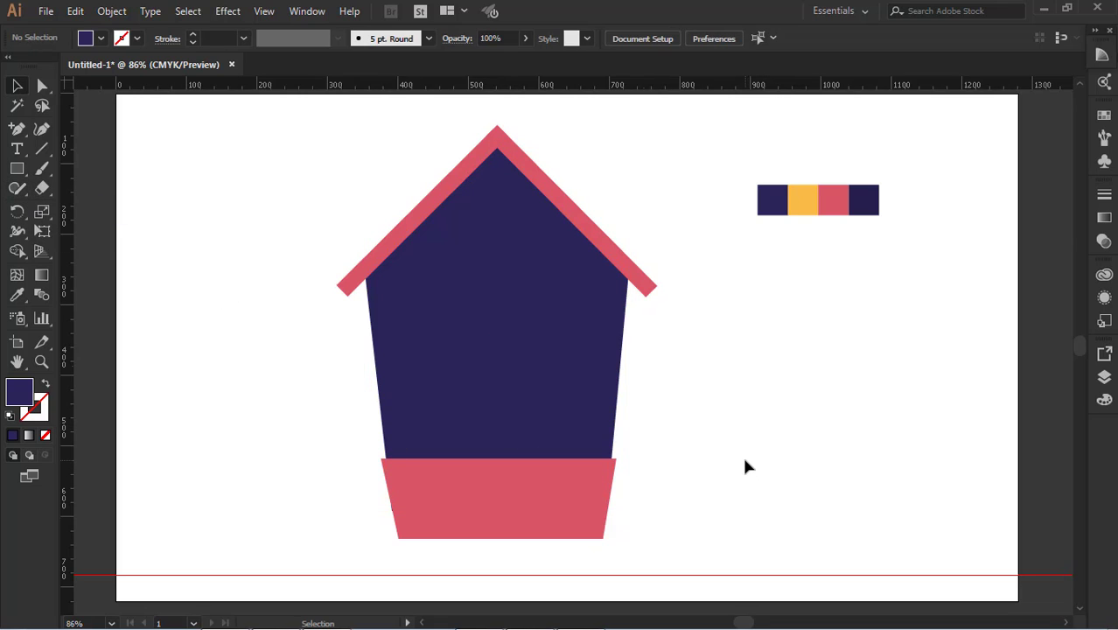
pyautogui.click(568, 383)
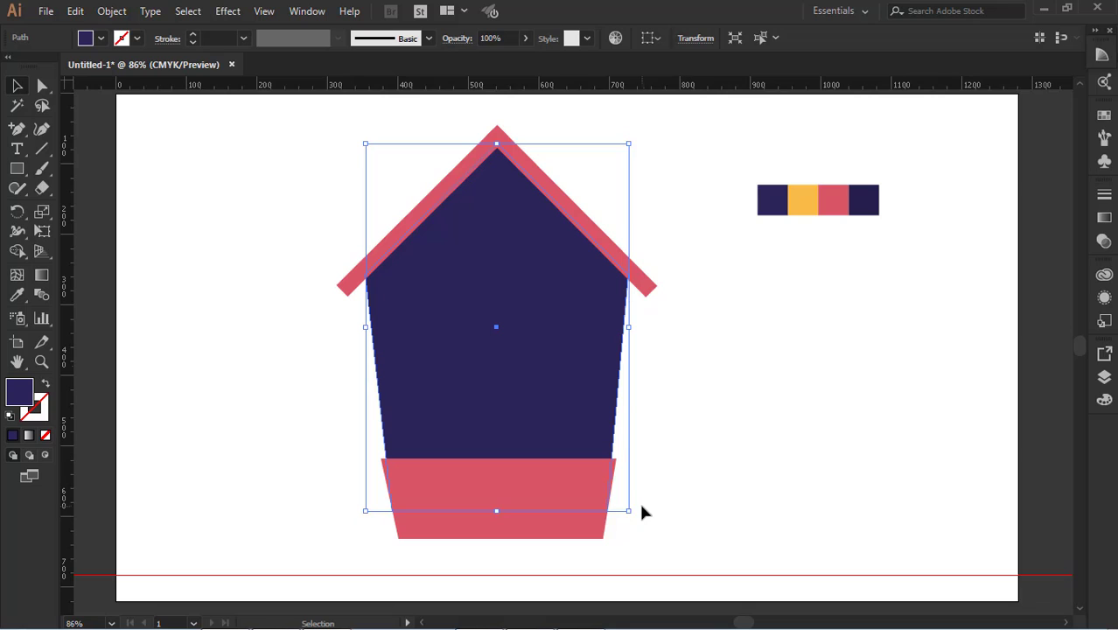
pyautogui.click(228, 339)
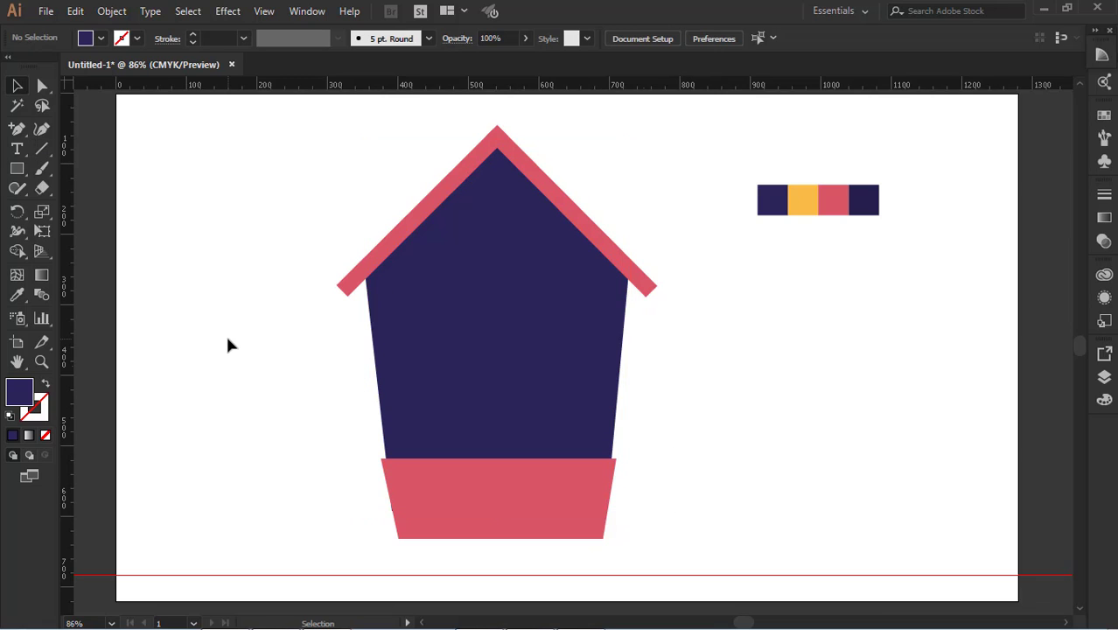
pyautogui.click(564, 369)
pyautogui.click(792, 398)
pyautogui.click(577, 302)
pyautogui.click(742, 365)
pyautogui.click(488, 303)
pyautogui.click(722, 389)
pyautogui.click(588, 365)
pyautogui.click(735, 446)
pyautogui.click(573, 498)
pyautogui.click(697, 472)
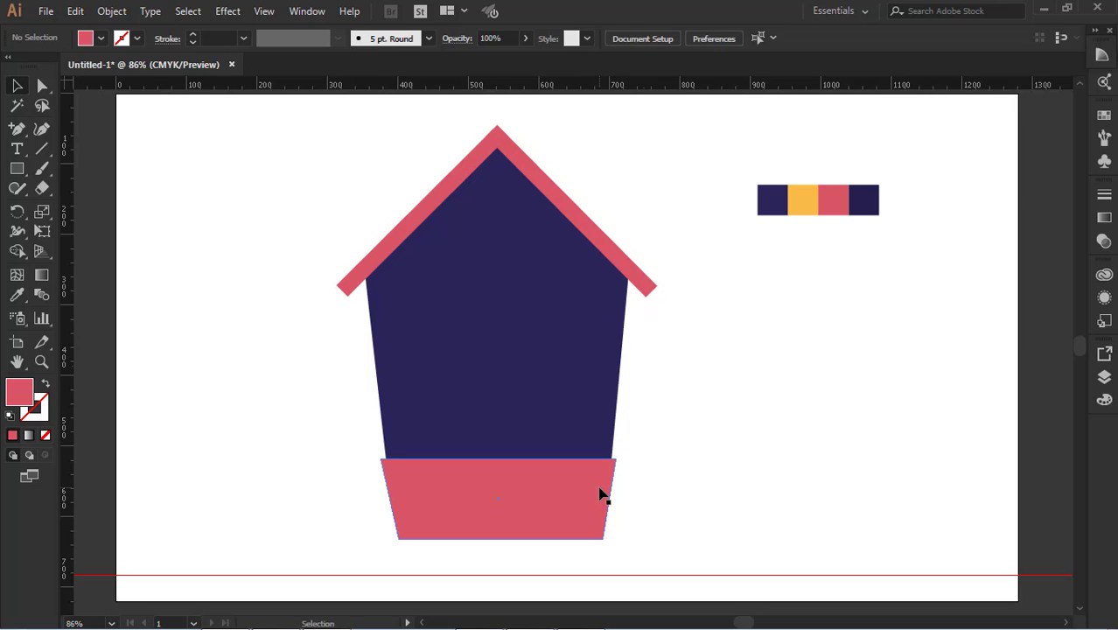
pyautogui.click(602, 495)
pyautogui.click(715, 481)
pyautogui.click(586, 479)
pyautogui.click(707, 468)
pyautogui.click(586, 487)
pyautogui.click(687, 424)
pyautogui.click(556, 485)
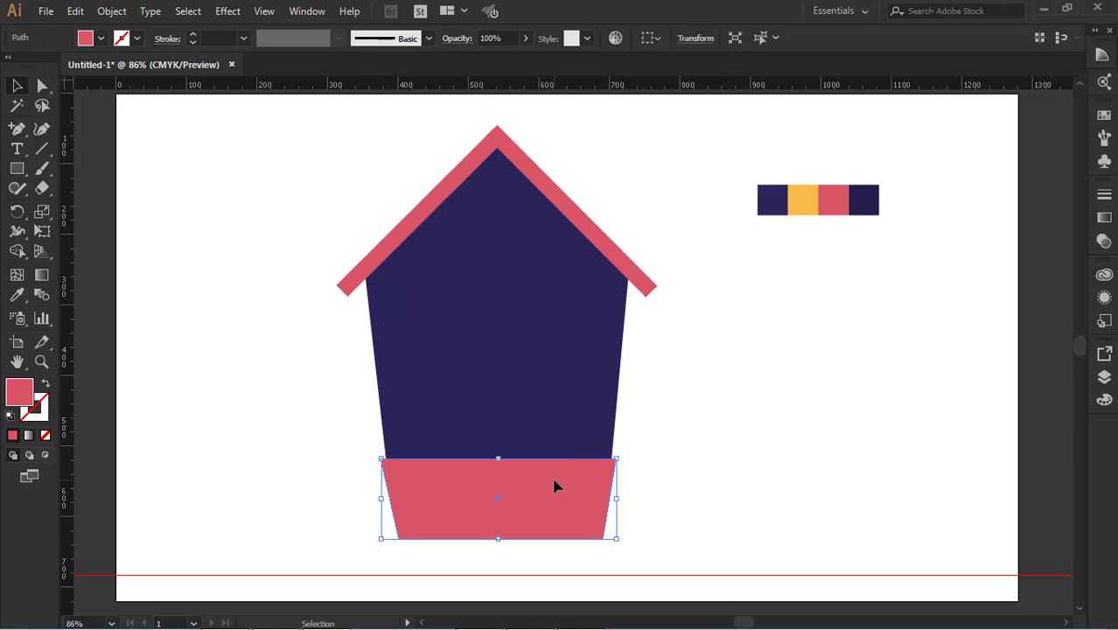
pyautogui.click(731, 476)
pyautogui.scroll(-1, 698, 437)
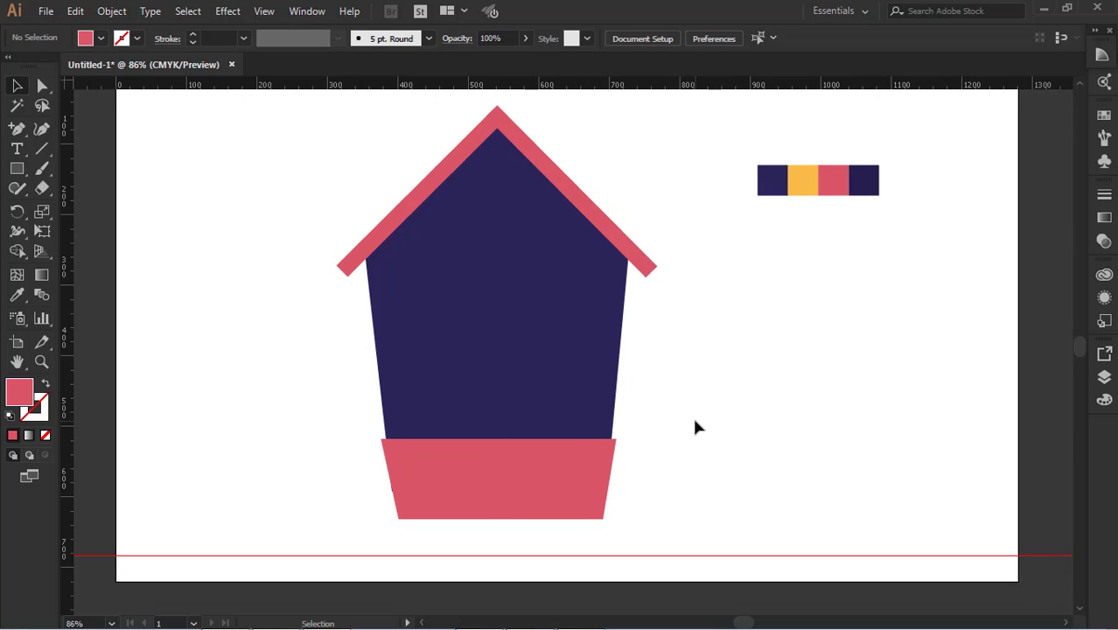
# Add a horizontal ruler guide just above the artboard's upper edge
pyautogui.moveTo(395, 105); pyautogui.dragTo(399, 232)
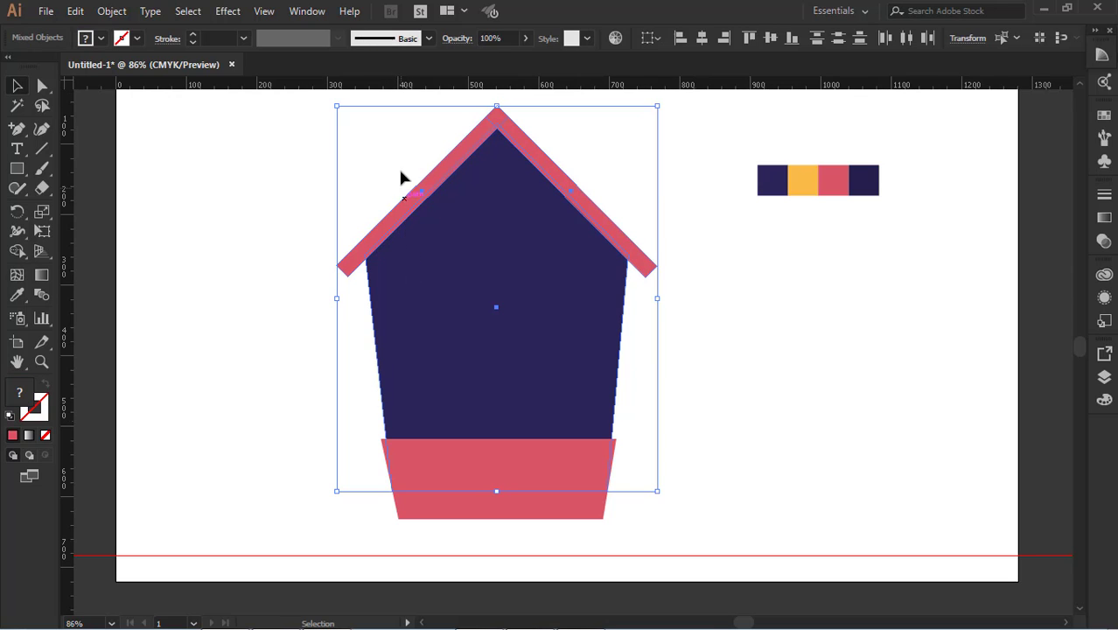
pyautogui.click(724, 217)
pyautogui.moveTo(568, 85); pyautogui.dragTo(552, 141)
pyautogui.scroll(-1, 612, 230)
pyautogui.click(670, 339)
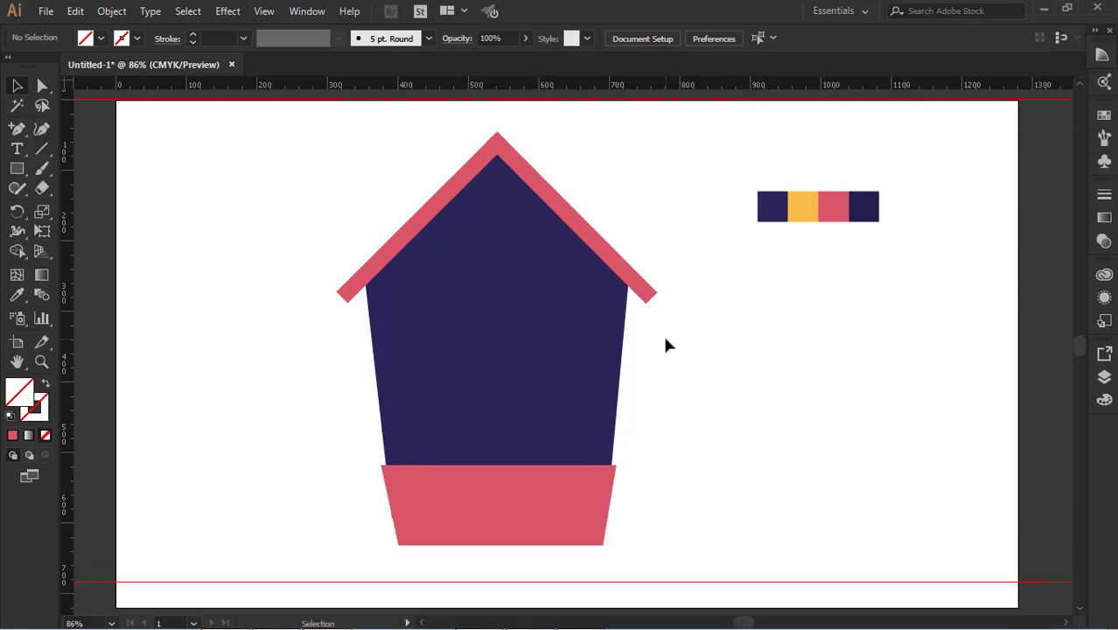
# Draw a tall, narrow door rectangle from the lower house body down to the base's lower edge and fill it white
pyautogui.scroll(-2, 665, 344)
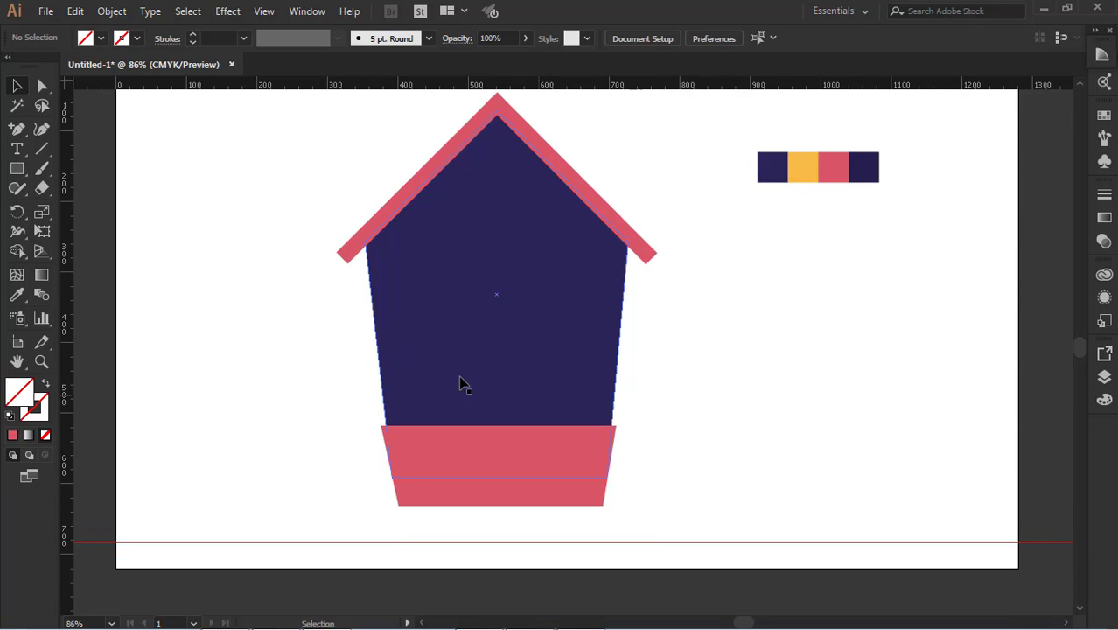
pyautogui.press('m')
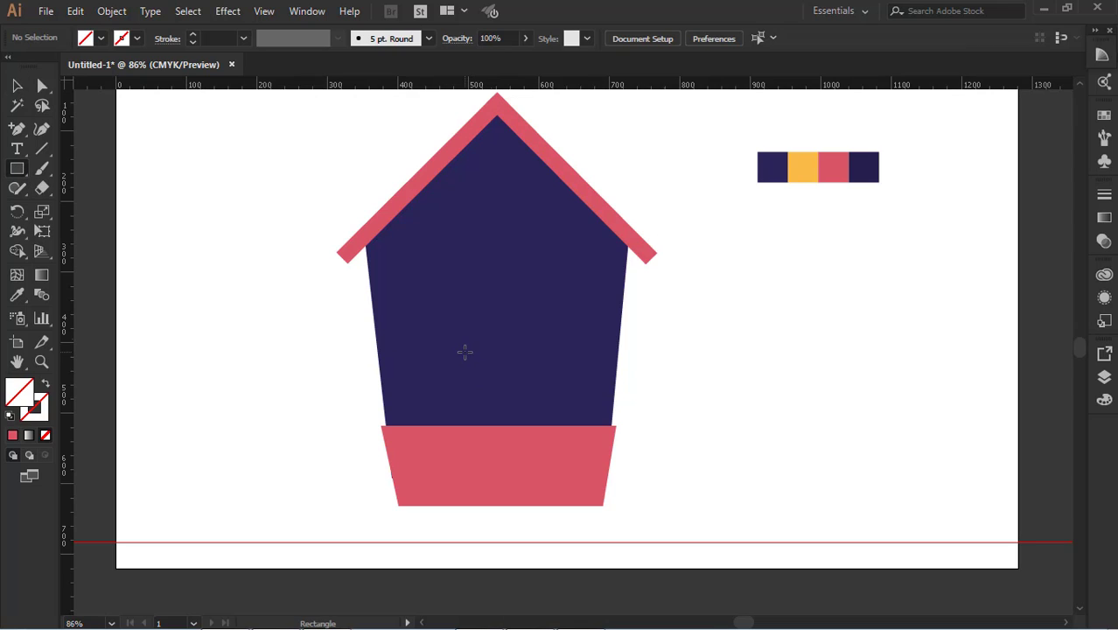
pyautogui.moveTo(468, 350); pyautogui.dragTo(542, 506)
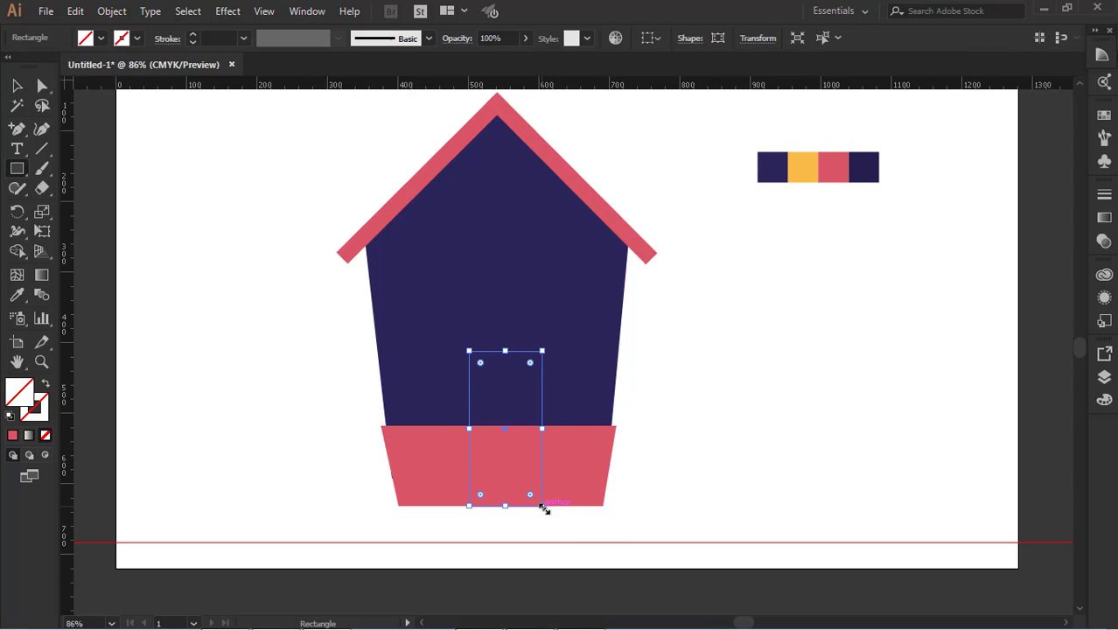
pyautogui.click(17, 294)
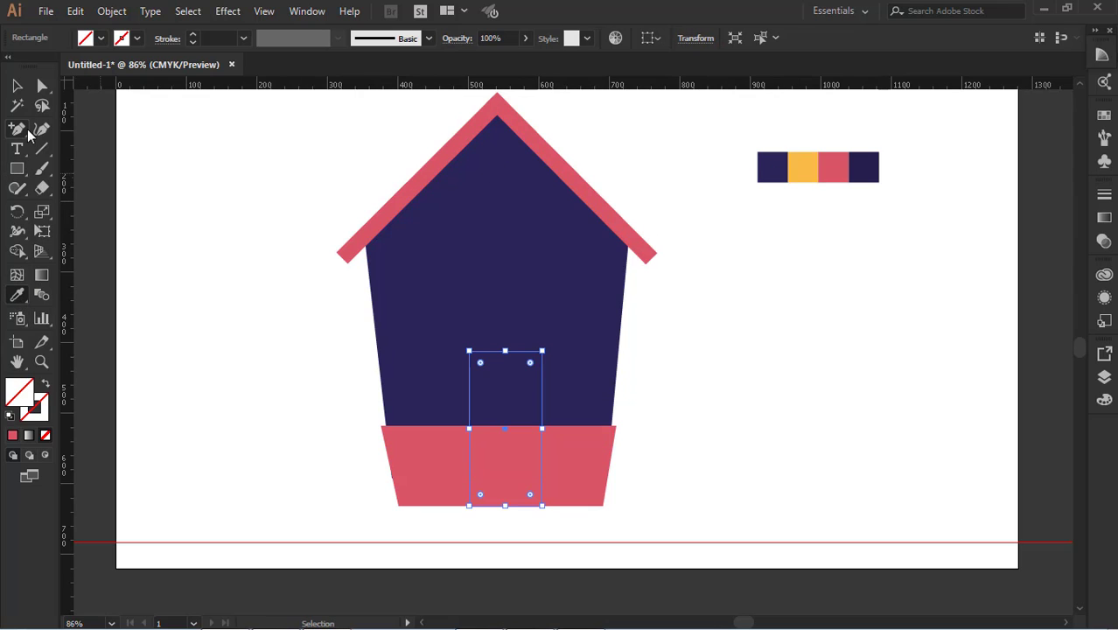
pyautogui.click(100, 38)
pyautogui.click(34, 66)
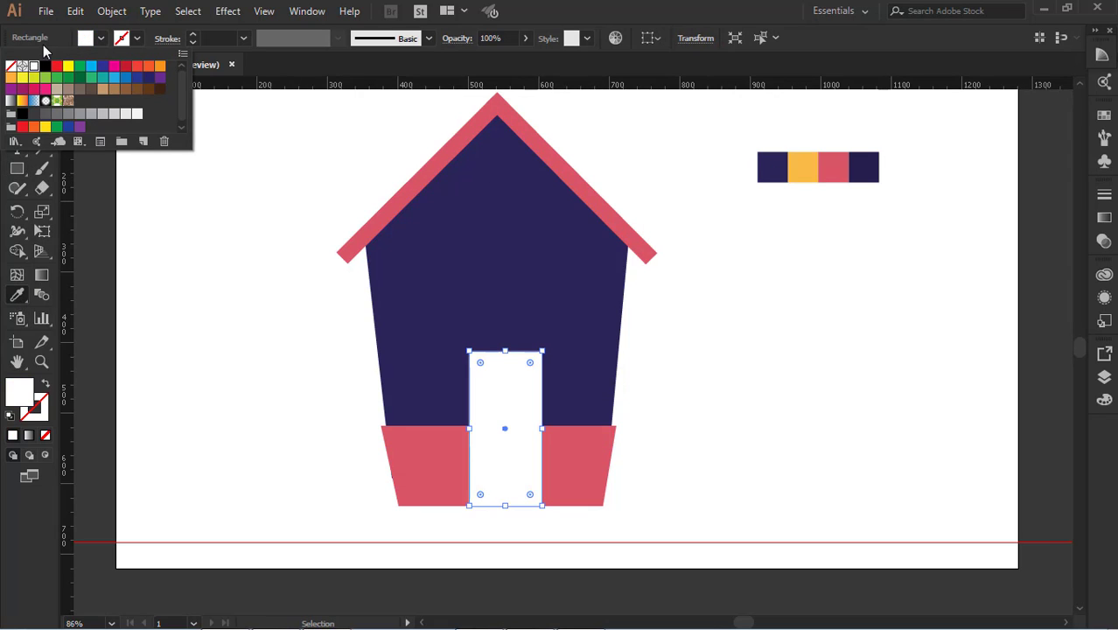
pyautogui.click(163, 206)
# Centre the white door rectangle horizontally on the house, keeping the house body in its original position
pyautogui.click(515, 417)
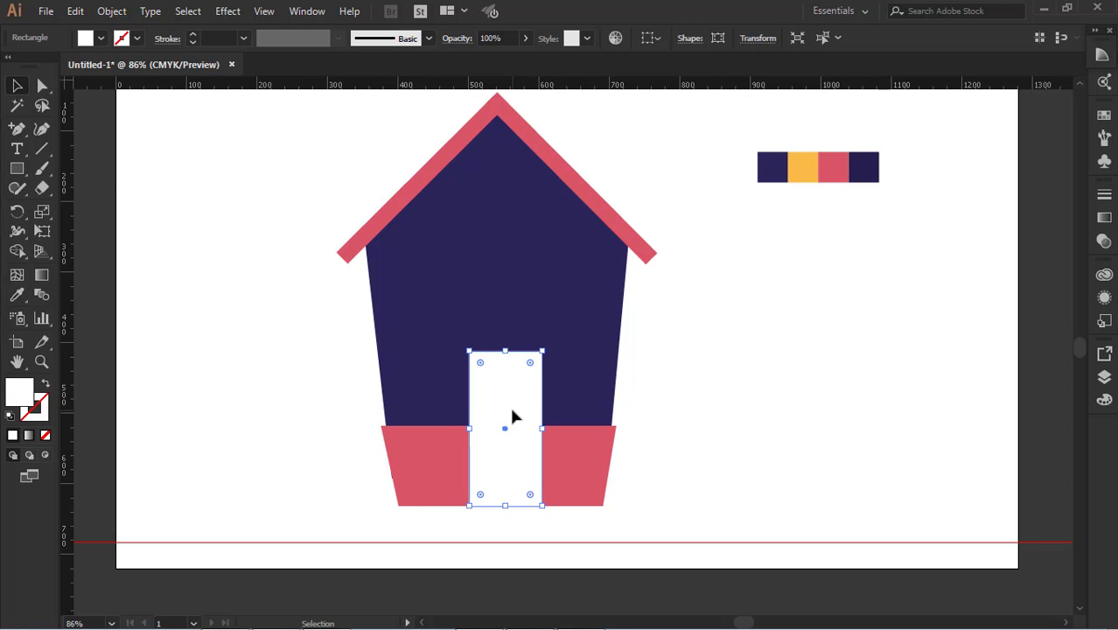
pyautogui.keyDown('shift'); pyautogui.click(519, 283); pyautogui.keyUp('shift')
pyautogui.click(703, 39)
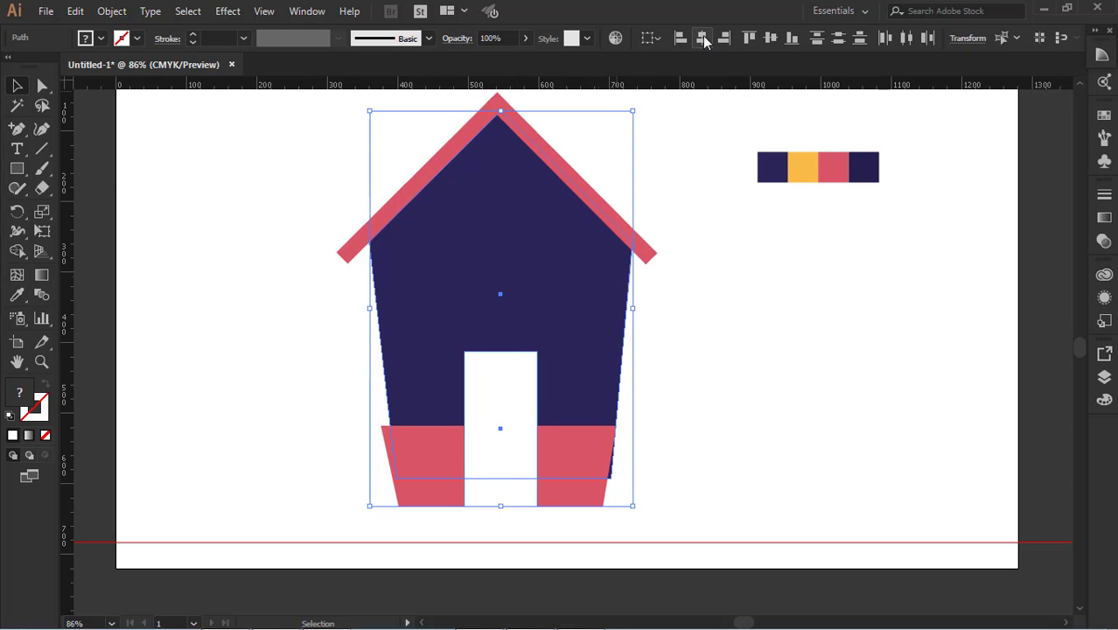
pyautogui.click(818, 412)
pyautogui.click(522, 426)
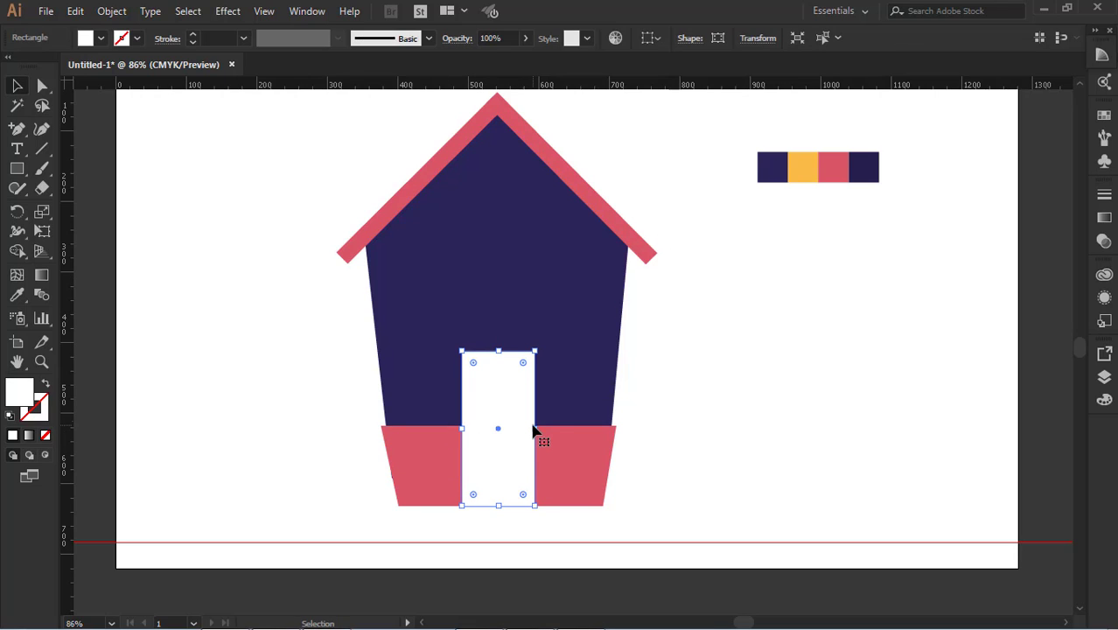
# Widen the white door rectangle slightly on both sides and lower its top edge a little, keeping it centred on the house
pyautogui.moveTo(538, 428)
pyautogui.mouseDown()
pyautogui.moveTo(553, 429)
pyautogui.moveTo(542, 429)
pyautogui.mouseUp()
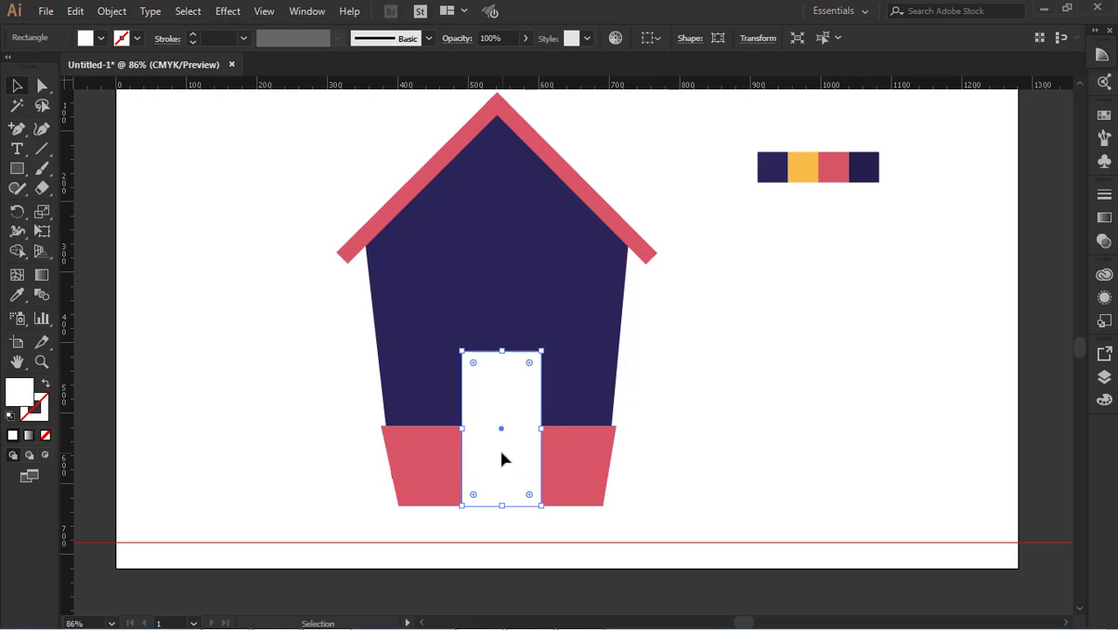
pyautogui.moveTo(501, 350); pyautogui.dragTo(501, 363)
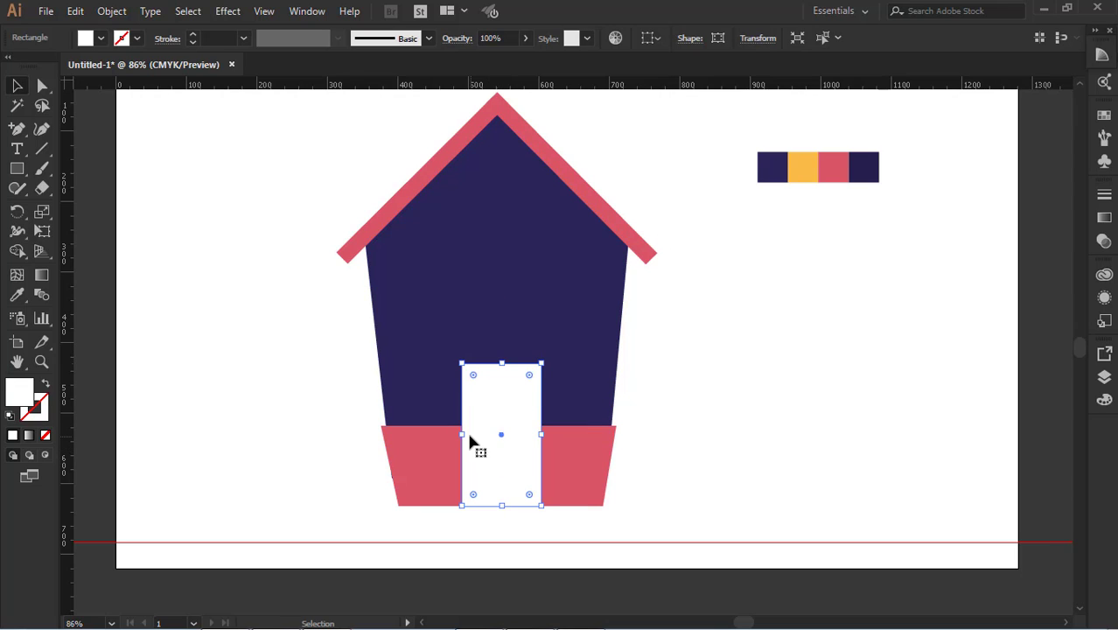
pyautogui.moveTo(461, 434); pyautogui.dragTo(458, 433)
pyautogui.click(679, 445)
pyautogui.click(517, 437)
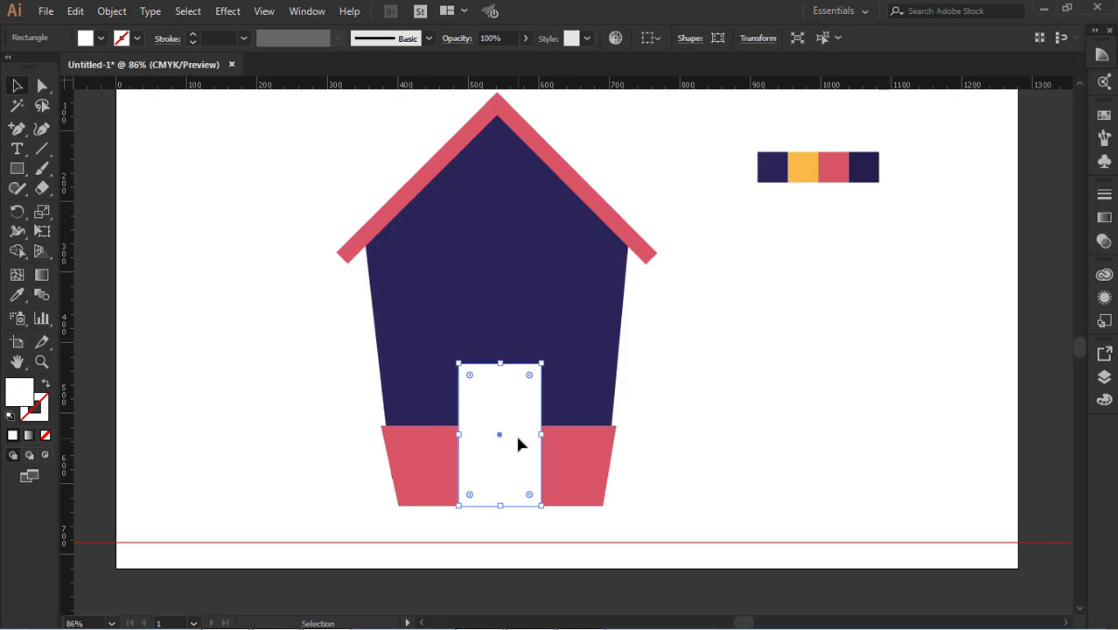
pyautogui.click(648, 398)
# Copy the white door rectangle in place, shrink the copy about its centre and fill it with the palette's yellow
pyautogui.click(514, 417)
pyautogui.hotkey('ctrl', 'c')
pyautogui.hotkey('ctrl', 'f')
pyautogui.moveTo(540, 362); pyautogui.dragTo(533, 377)
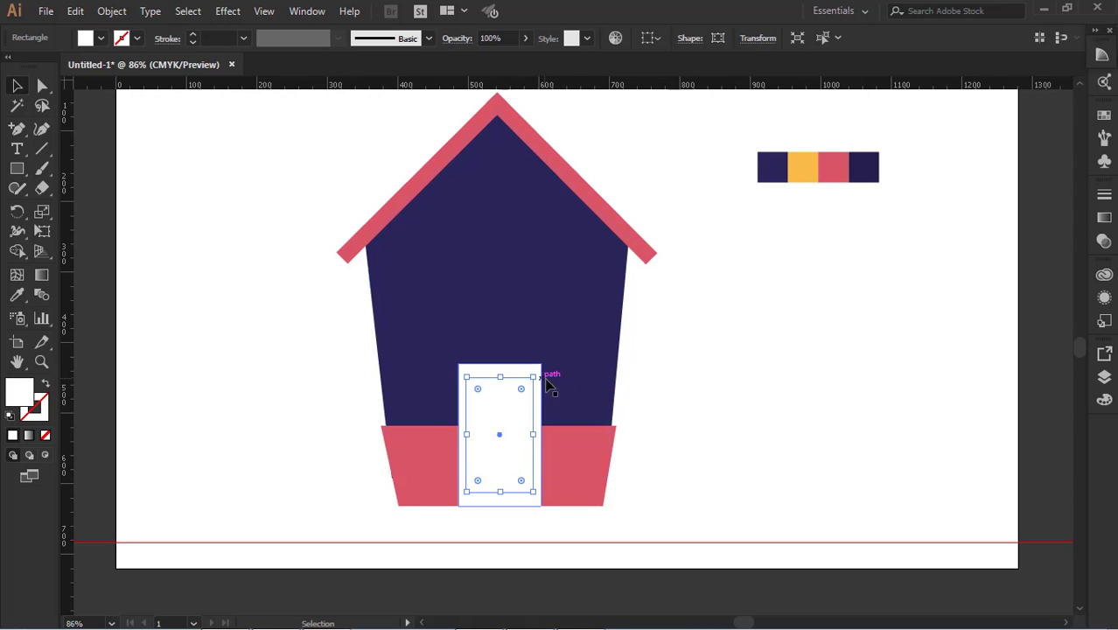
pyautogui.press('i')
pyautogui.click(802, 166)
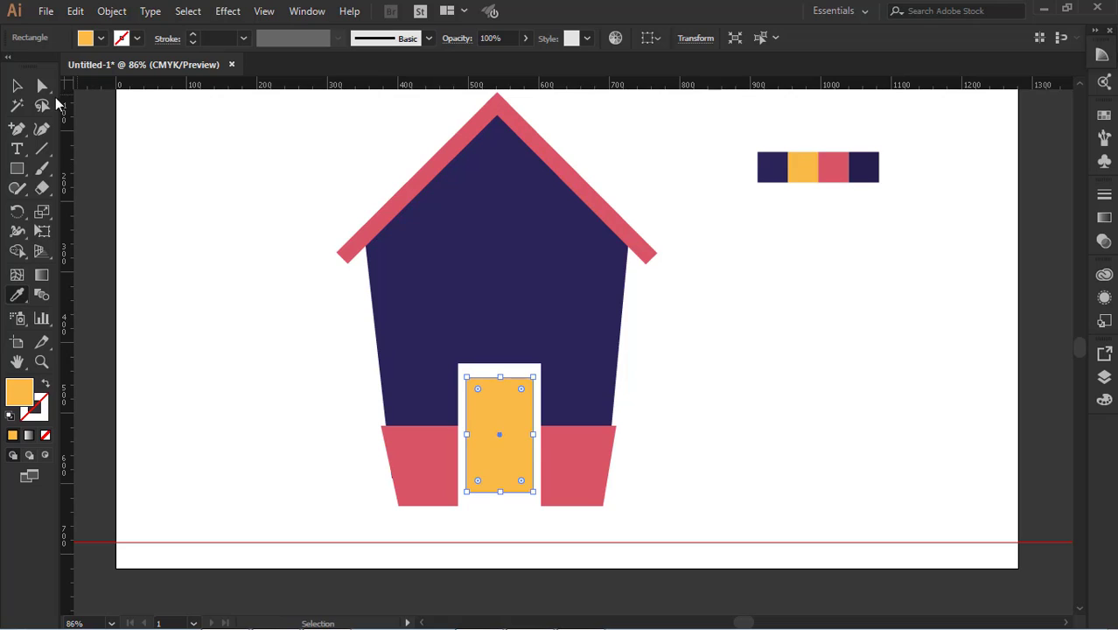
pyautogui.click(17, 86)
pyautogui.click(238, 273)
# Move the yellow door panel straight down until its lower edge meets the base's lower edge
pyautogui.click(487, 432)
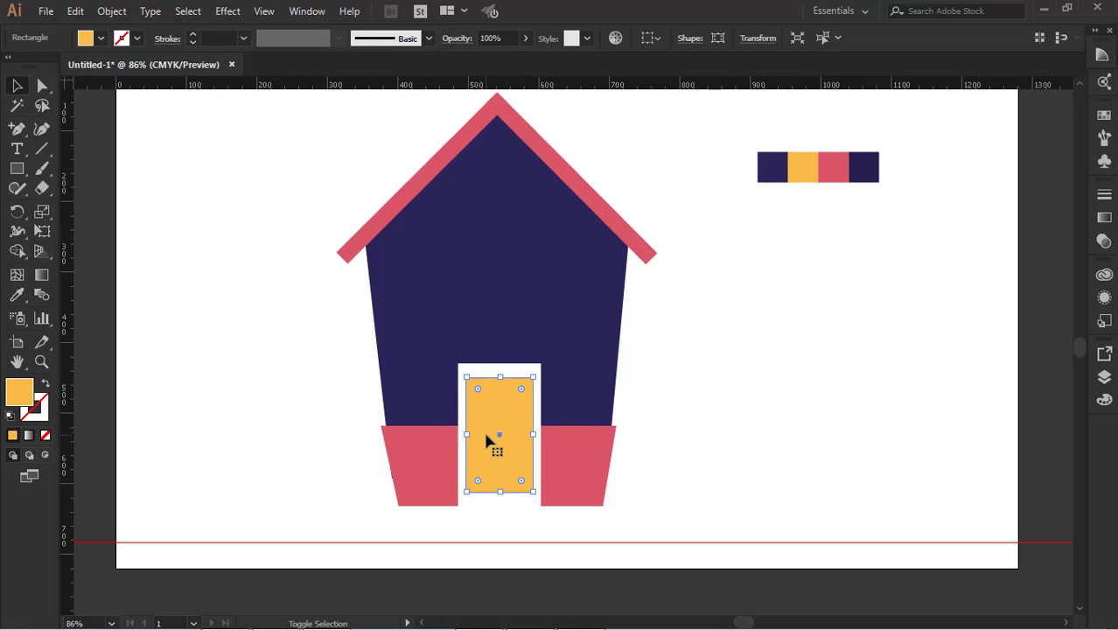
pyautogui.press('Down')
pyautogui.press('Down')
pyautogui.press('Down')
pyautogui.press('Down')
pyautogui.press('Down')
pyautogui.press('Down')
pyautogui.press('Down')
pyautogui.press('Down')
pyautogui.press('Down')
pyautogui.press('Down')
pyautogui.press('Down')
pyautogui.press('Down')
pyautogui.press('Down')
pyautogui.press('Down')
pyautogui.press('Down')
pyautogui.press('Down')
pyautogui.press('Down')
pyautogui.press('Down')
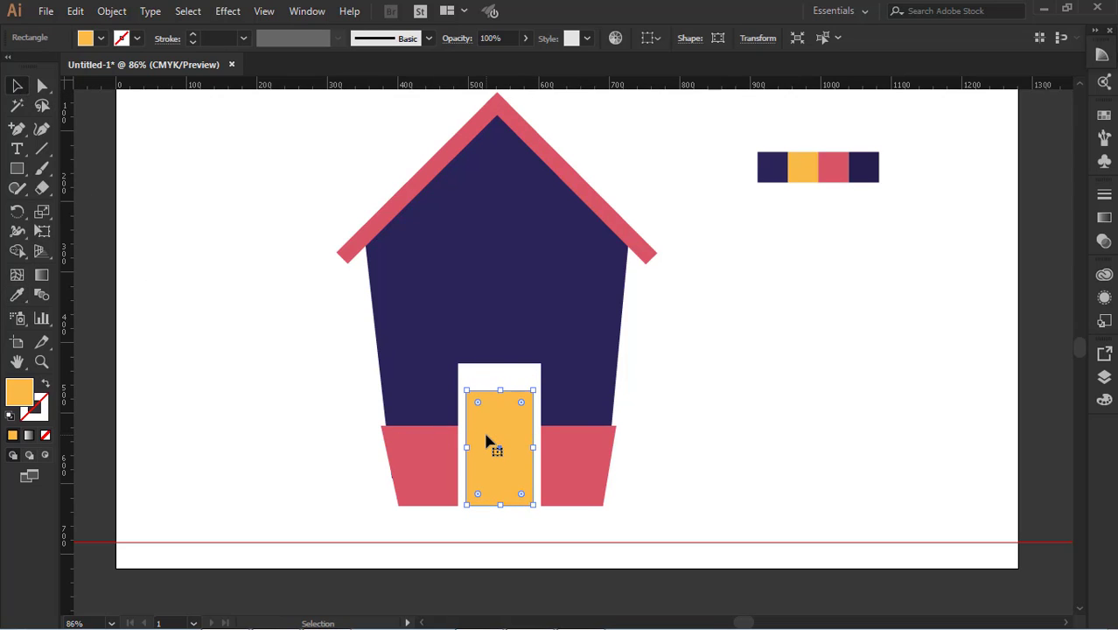
pyautogui.press('Down')
pyautogui.press('Down')
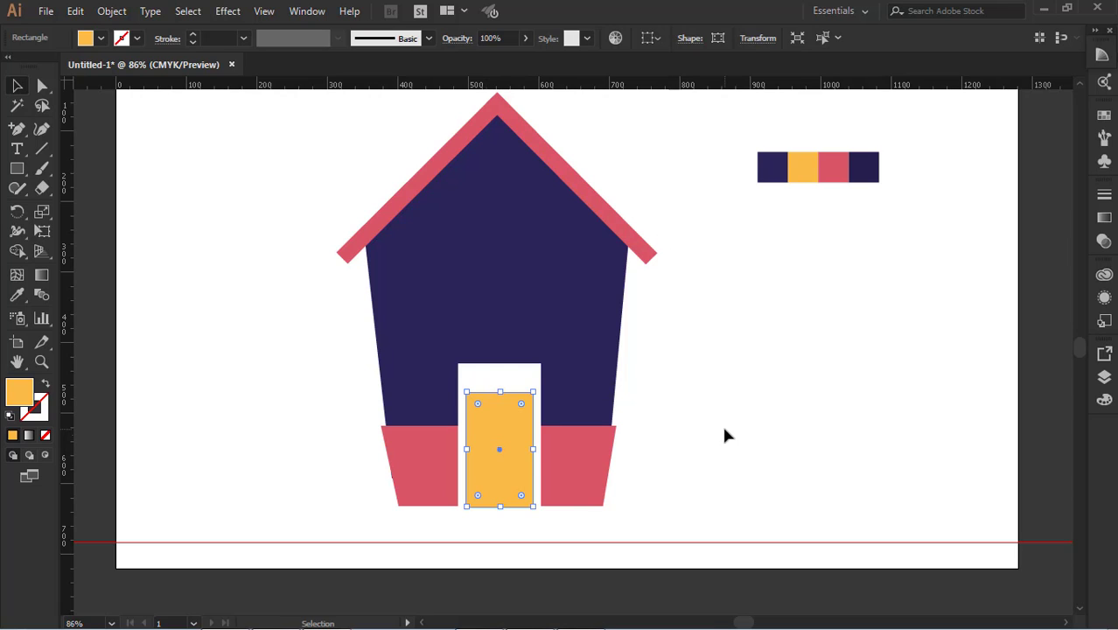
pyautogui.click(724, 429)
# Extend the yellow door panel upward, leaving a thin white frame above it that matches the sides
pyautogui.click(505, 462)
pyautogui.click(683, 436)
pyautogui.click(511, 422)
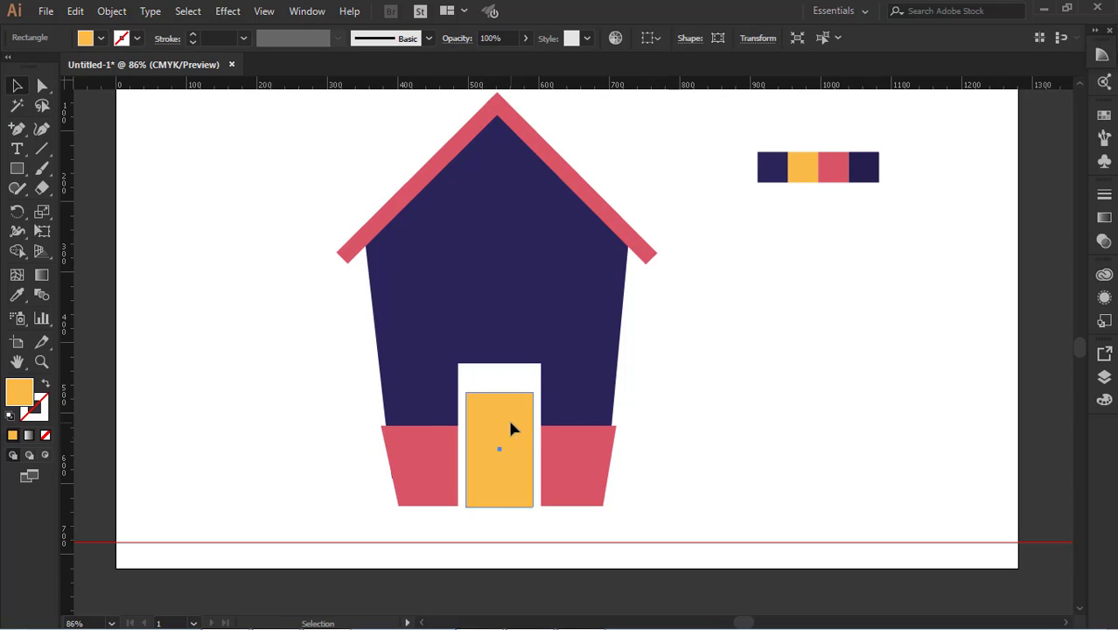
pyautogui.moveTo(499, 393); pyautogui.dragTo(504, 370)
pyautogui.click(702, 466)
pyautogui.click(511, 403)
pyautogui.click(685, 434)
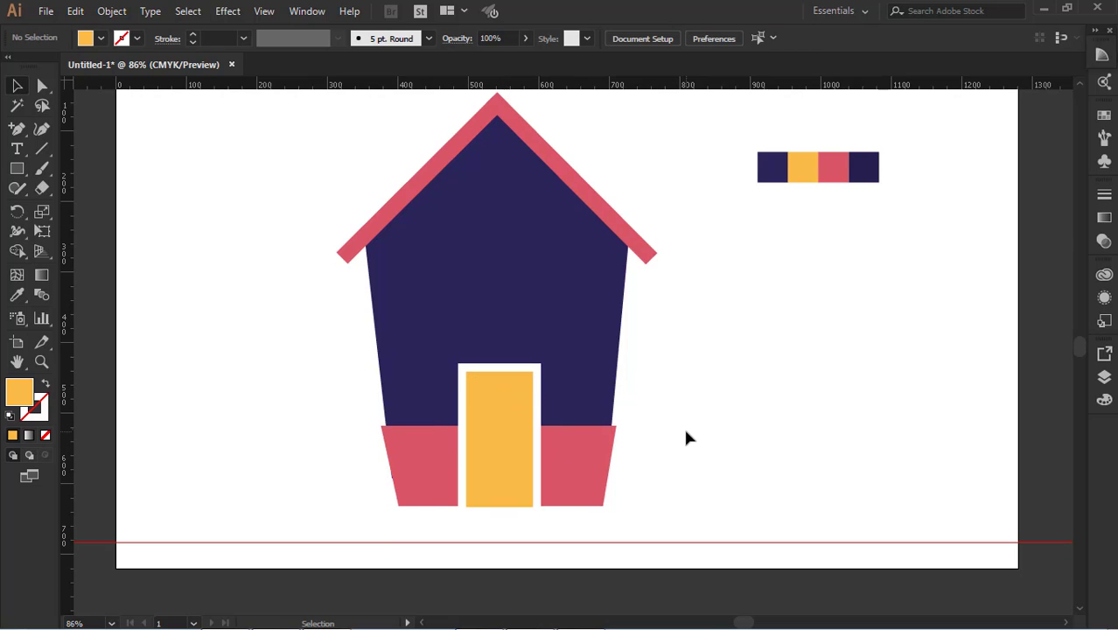
# Draw a yellow upright window rectangle on the house body left of the door and duplicate it level on the right side
pyautogui.scroll(1, 684, 431)
pyautogui.click(17, 168)
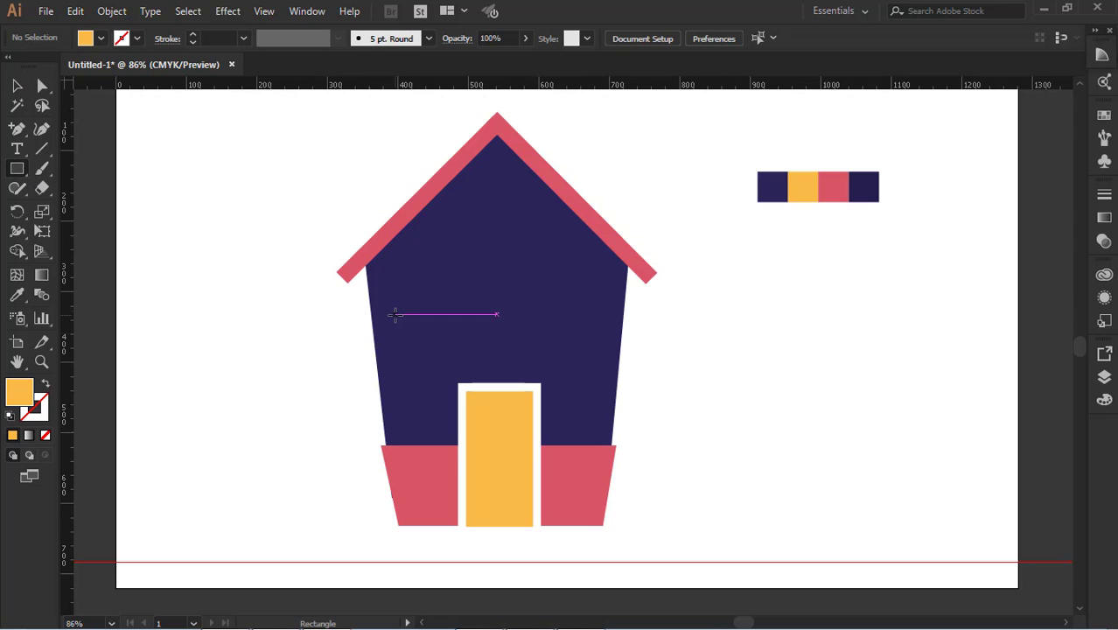
pyautogui.moveTo(395, 329); pyautogui.dragTo(447, 404)
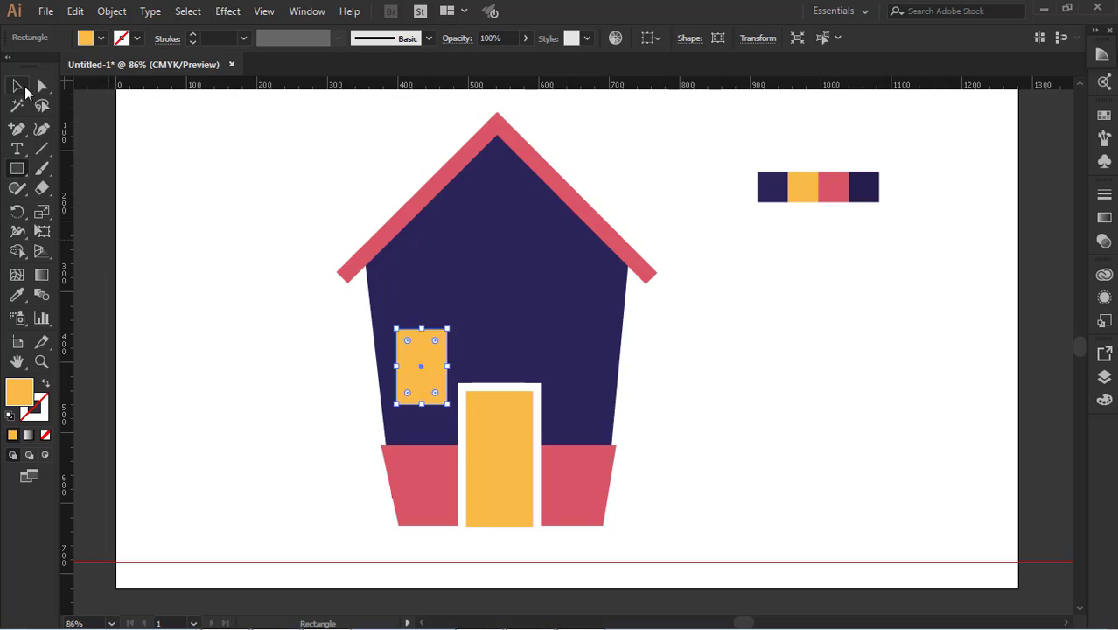
pyautogui.click(19, 86)
pyautogui.click(125, 219)
pyautogui.moveTo(424, 367); pyautogui.dragTo(581, 367)
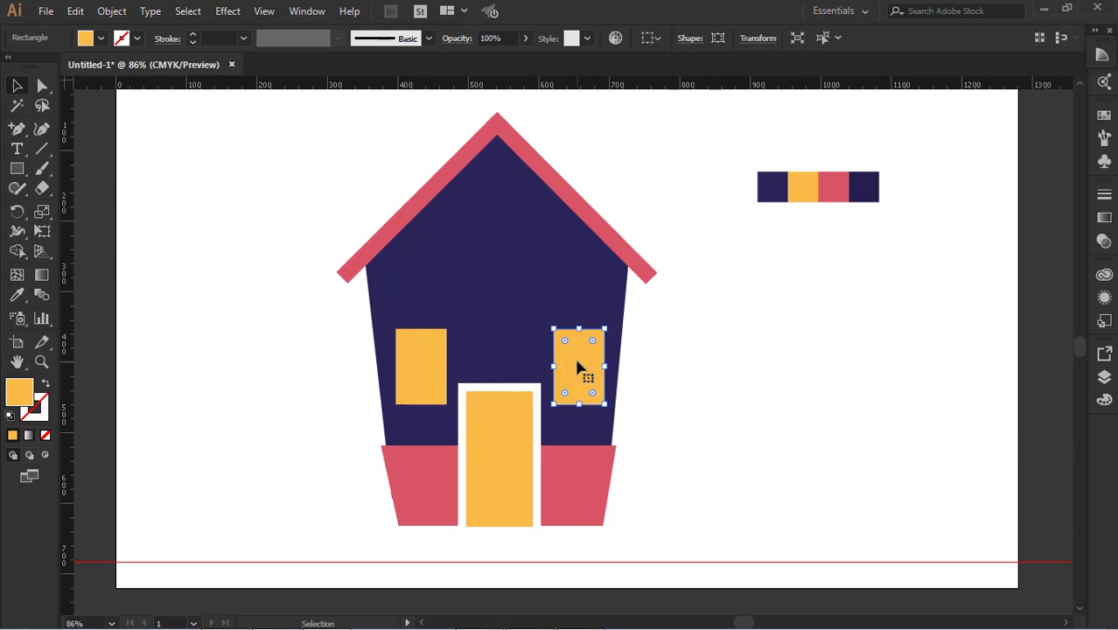
pyautogui.click(680, 390)
# Draw a circle about 16 px wide, fill it with the door frame's white and place it as a doorknob on the yellow door's right side
pyautogui.click(16, 172)
pyautogui.moveTo(18, 173); pyautogui.dragTo(75, 205)
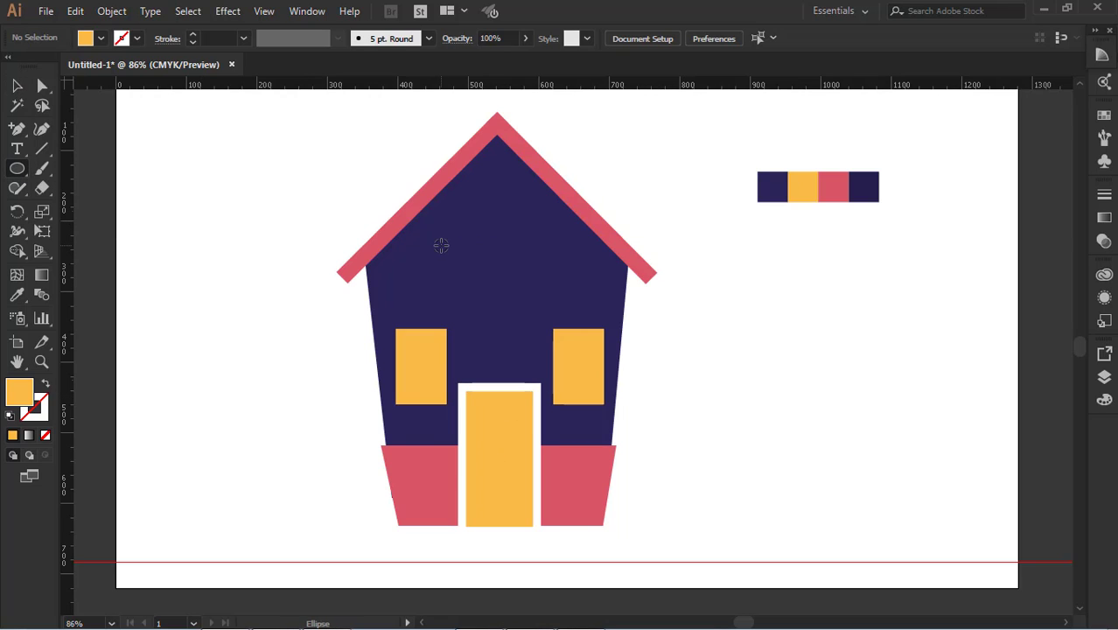
pyautogui.moveTo(433, 238); pyautogui.dragTo(448, 252)
pyautogui.press('i')
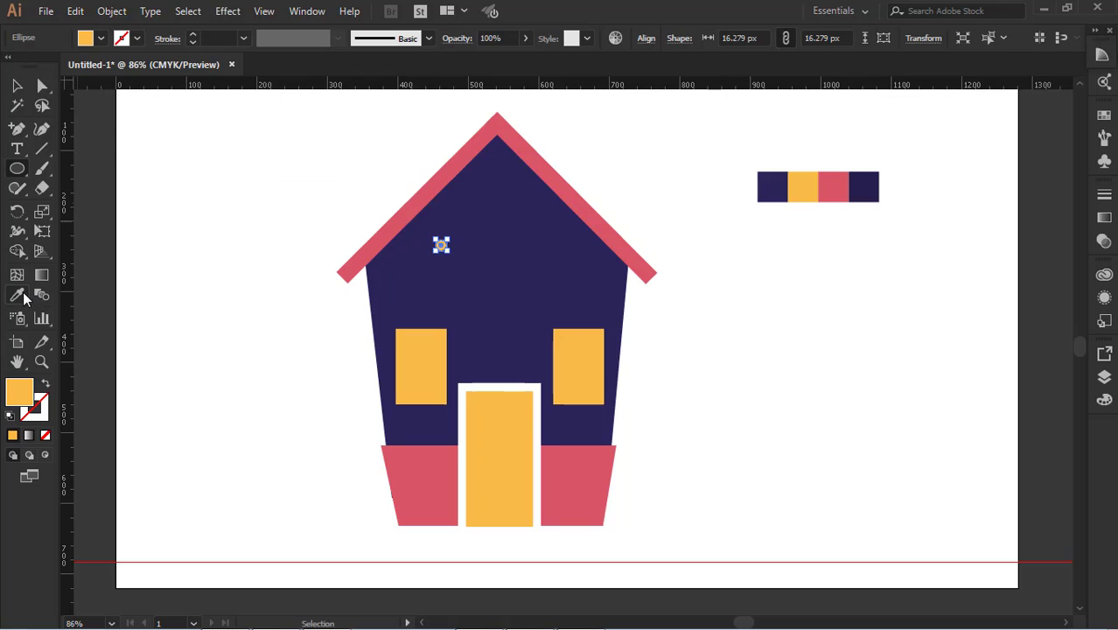
pyautogui.click(539, 387)
pyautogui.click(18, 85)
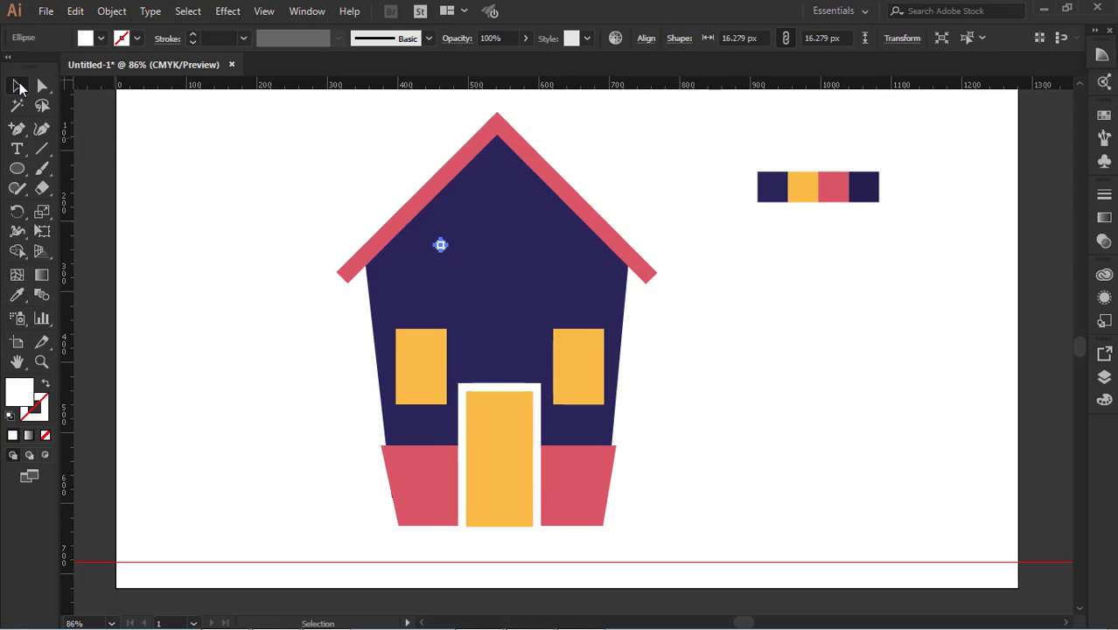
pyautogui.click(96, 153)
pyautogui.moveTo(441, 248); pyautogui.dragTo(523, 466)
pyautogui.click(703, 455)
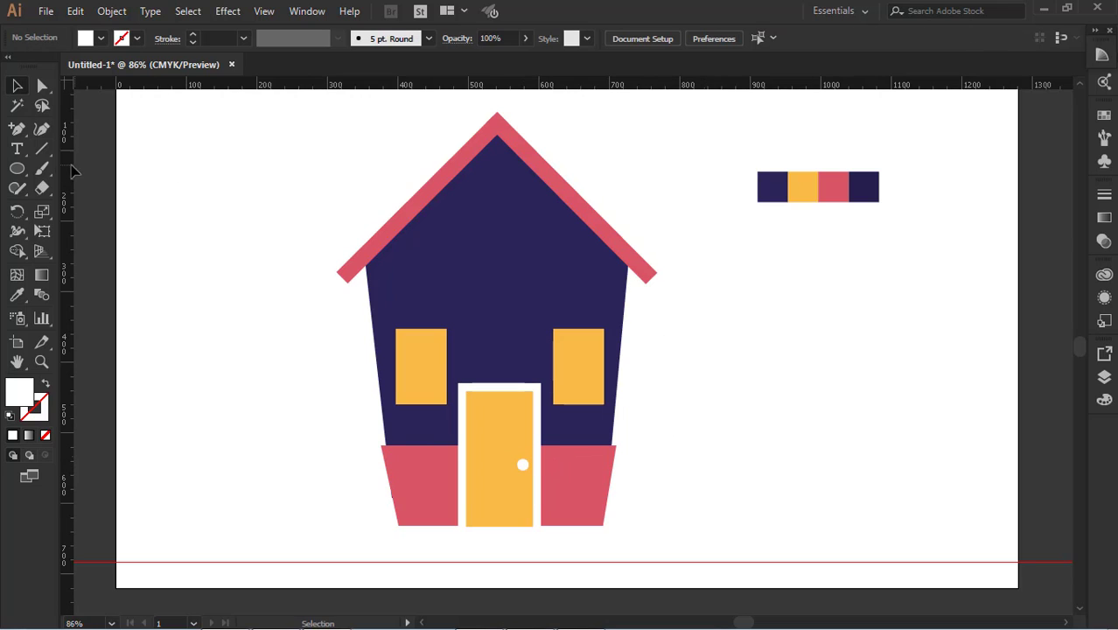
# Draw a thin horizontal strip across the house just below the roof, slightly wider than the body, and fill it with the palette's red
pyautogui.moveTo(17, 169); pyautogui.dragTo(103, 166)
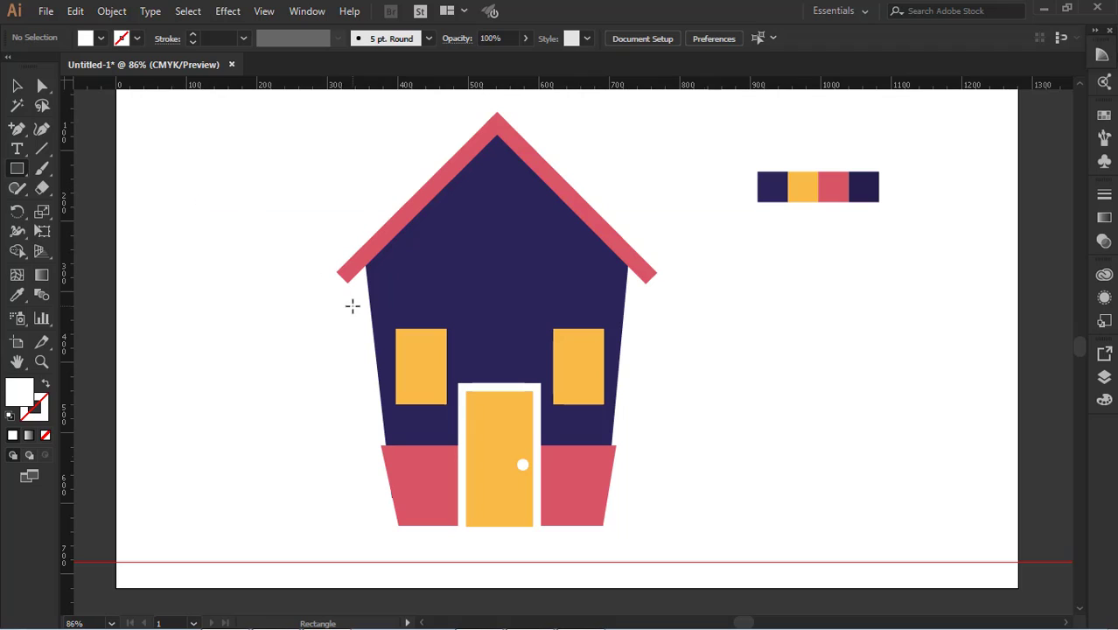
pyautogui.moveTo(357, 300); pyautogui.dragTo(633, 306)
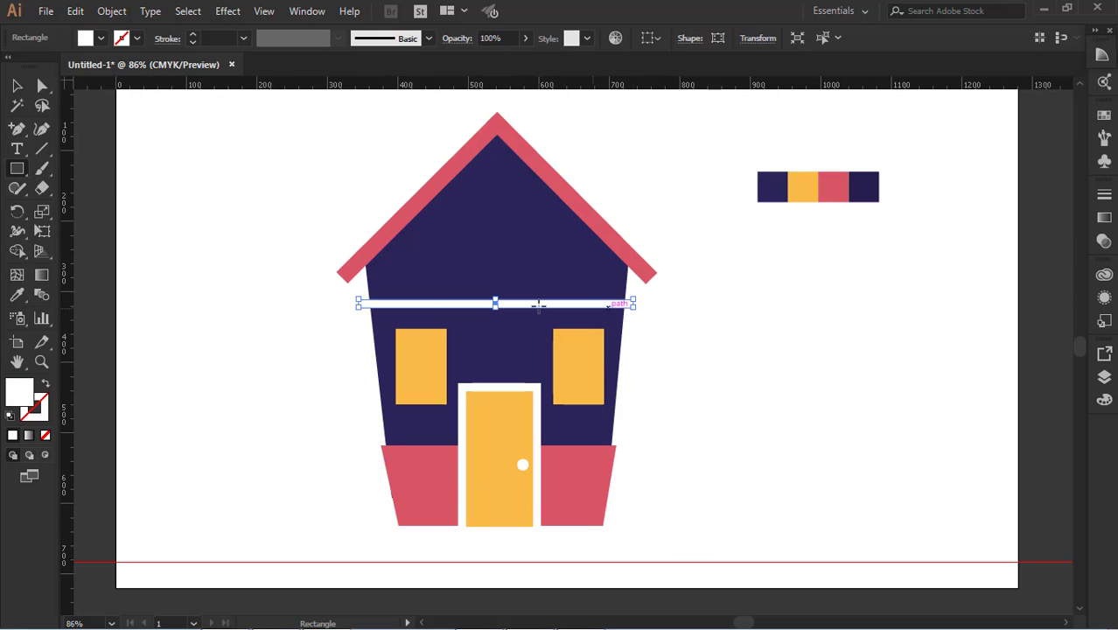
pyautogui.click(17, 294)
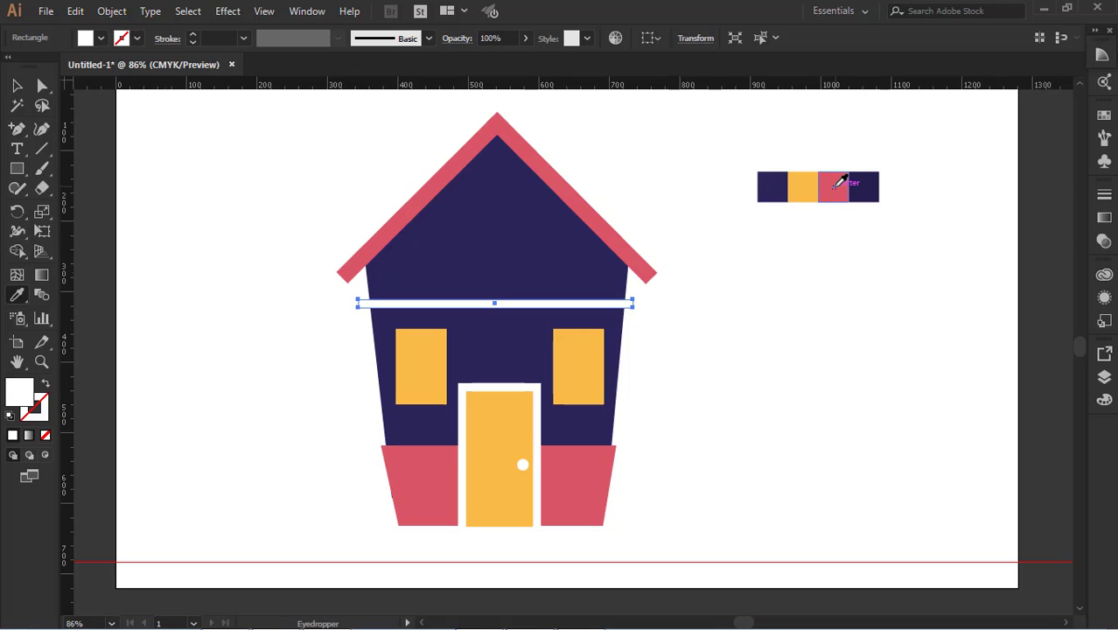
pyautogui.click(833, 187)
pyautogui.click(17, 86)
pyautogui.click(97, 155)
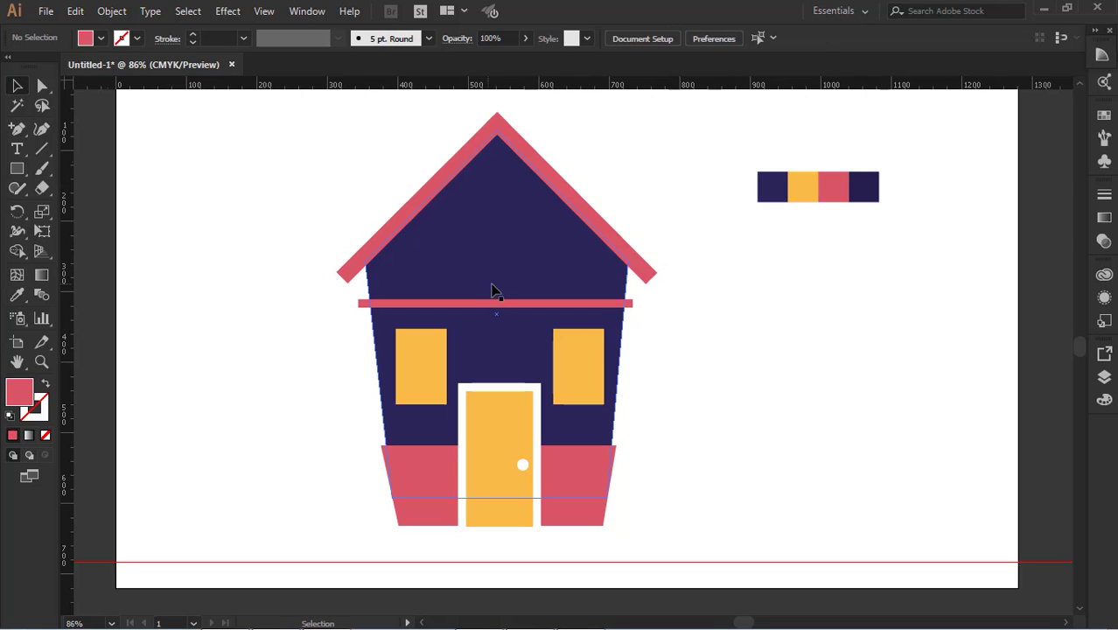
# Duplicate the red strip slightly upward and recolour the copy with the next lighter tint from the Color Guide
pyautogui.moveTo(499, 307); pyautogui.dragTo(494, 291)
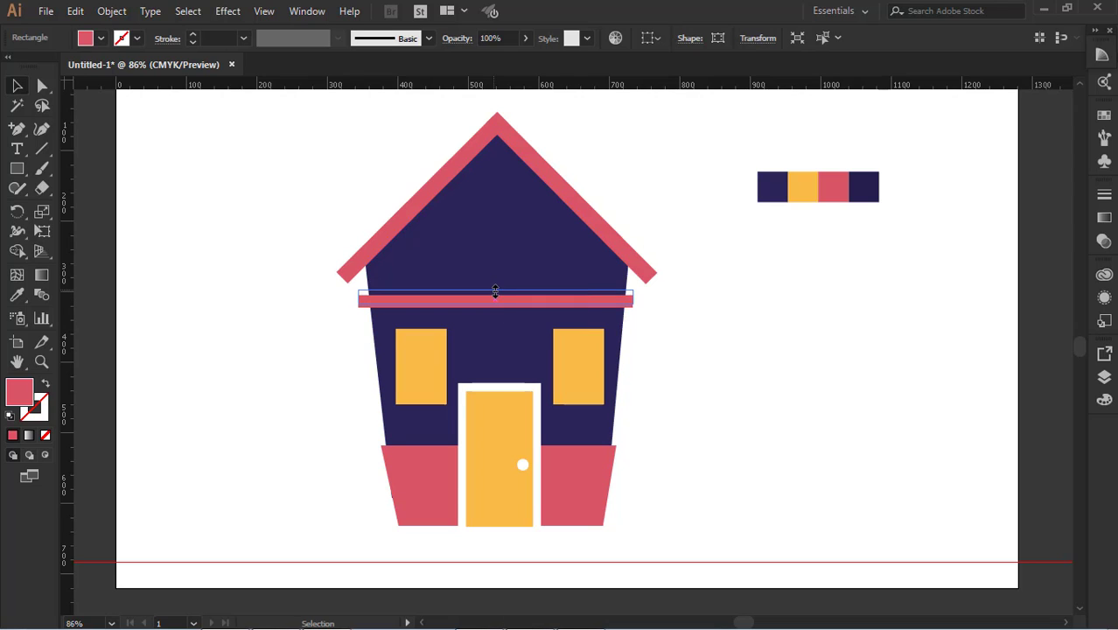
pyautogui.click(1101, 54)
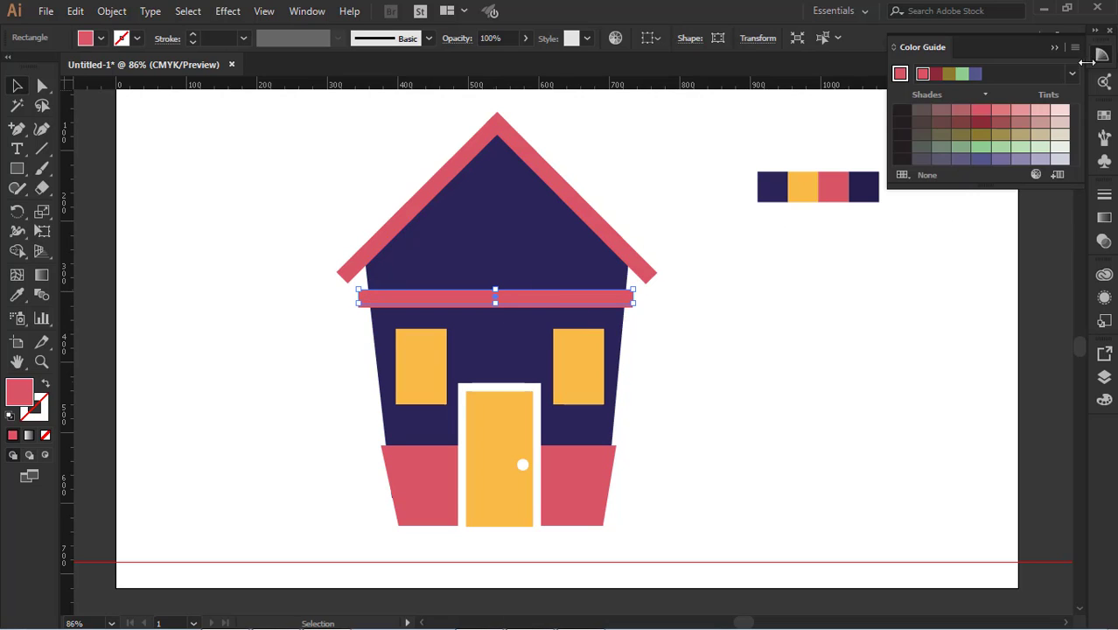
pyautogui.click(866, 277)
pyautogui.click(603, 303)
pyautogui.click(1002, 112)
pyautogui.click(877, 327)
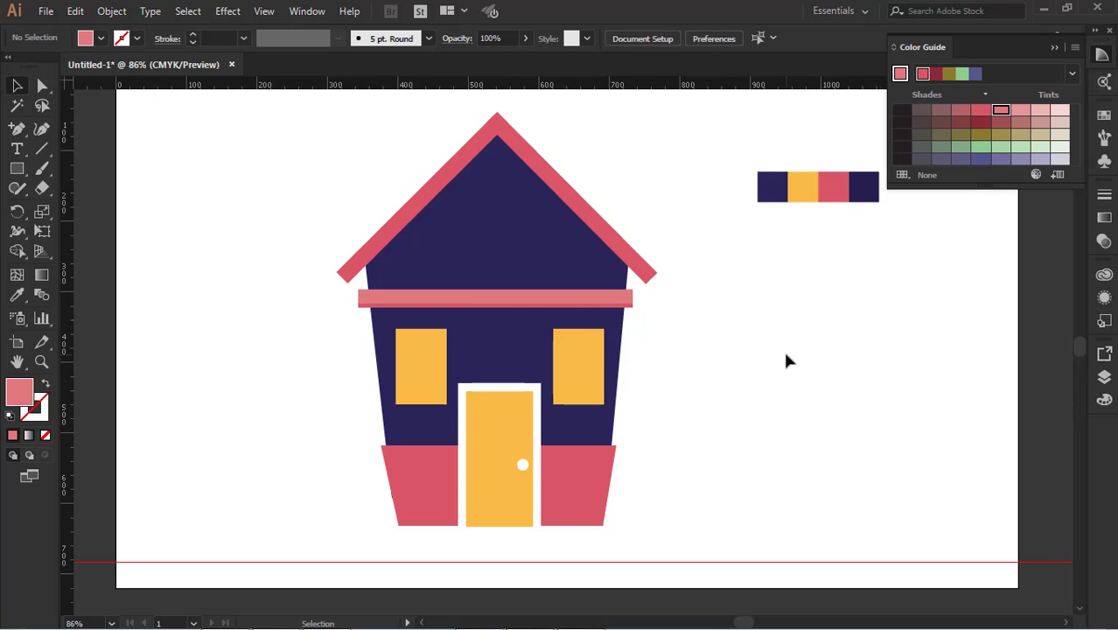
# Raise the lighter strip's lower edge so that it meets the upper edge of the red strip
pyautogui.click(574, 303)
pyautogui.moveTo(496, 304); pyautogui.dragTo(497, 303)
pyautogui.click(667, 351)
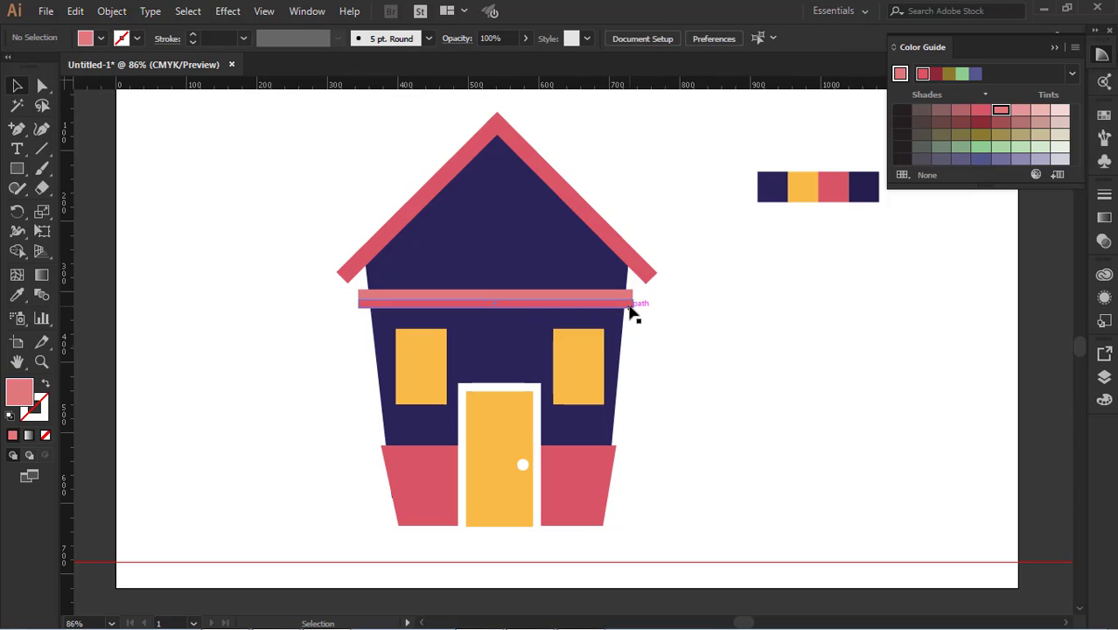
# Draw a circle about 128 px wide centred in the gable below the roof peak and fill it with the palette's yellow
pyautogui.moveTo(16, 168); pyautogui.dragTo(98, 206)
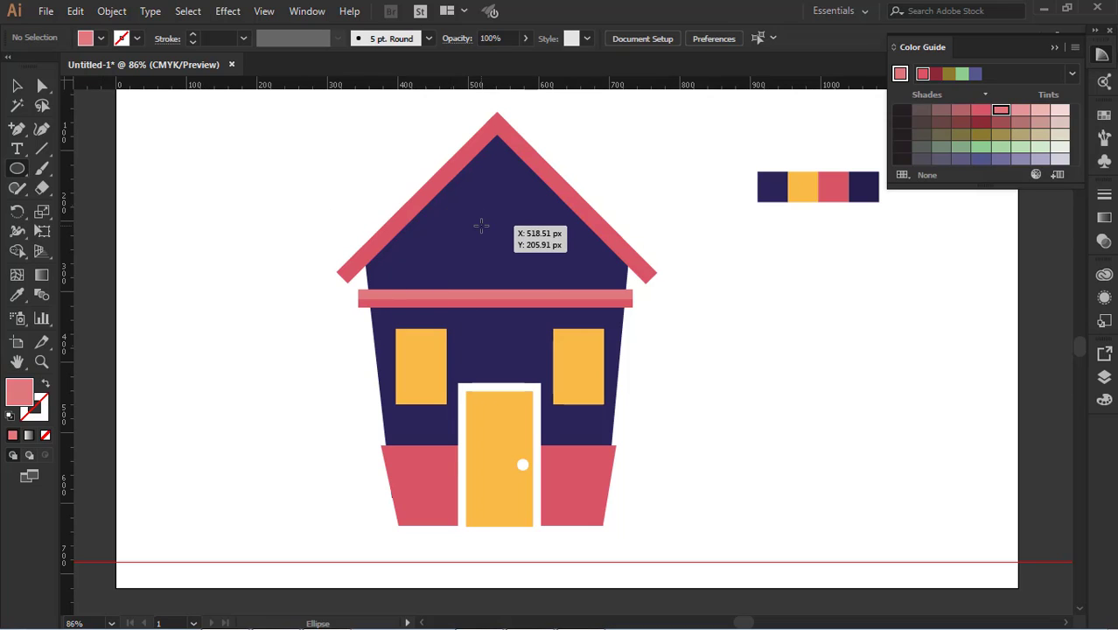
pyautogui.moveTo(493, 228); pyautogui.dragTo(527, 274)
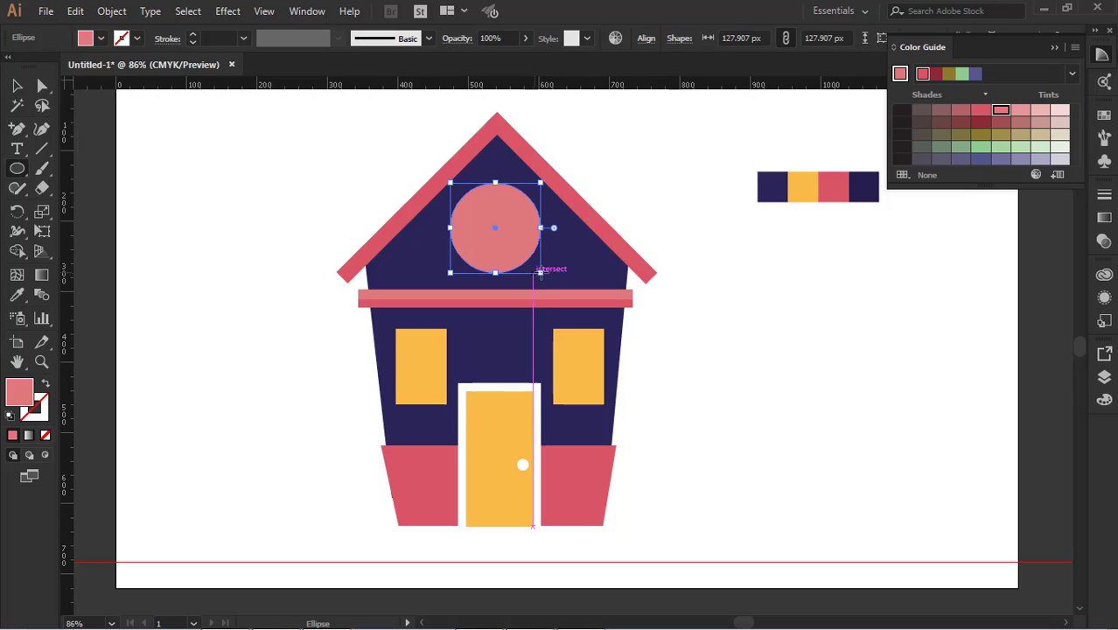
pyautogui.press('i')
pyautogui.click(804, 189)
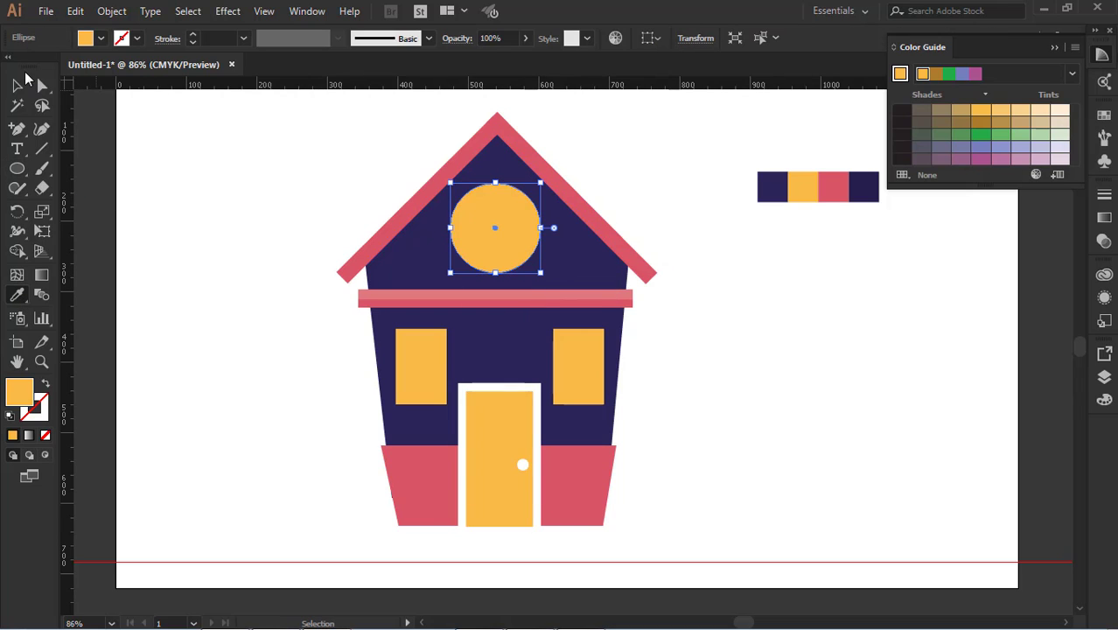
pyautogui.click(17, 84)
pyautogui.click(127, 145)
pyautogui.click(506, 246)
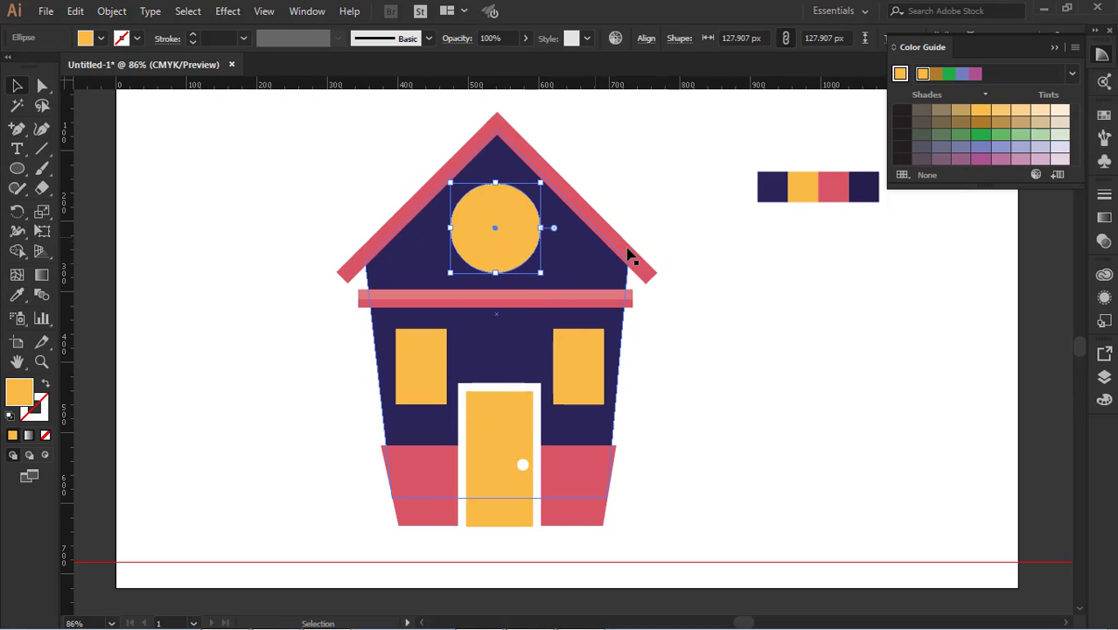
pyautogui.click(675, 278)
pyautogui.click(516, 250)
pyautogui.click(639, 323)
# Add a text object containing a single "+" in the empty area right of the house
pyautogui.click(17, 149)
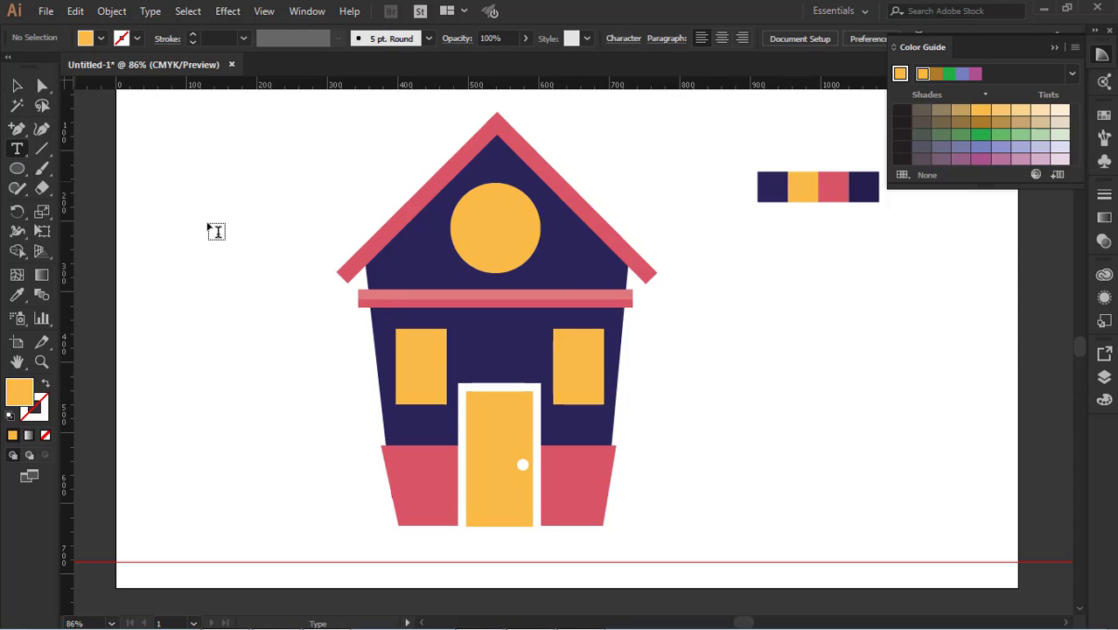
pyautogui.click(739, 372)
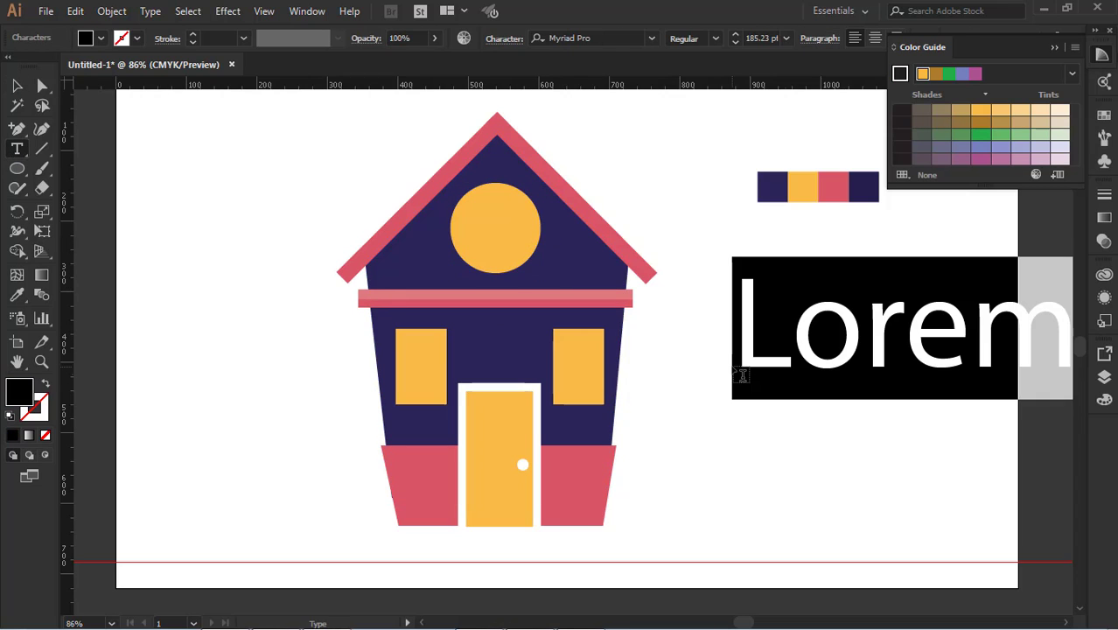
pyautogui.write('+')
pyautogui.press('Escape')
pyautogui.click(833, 369)
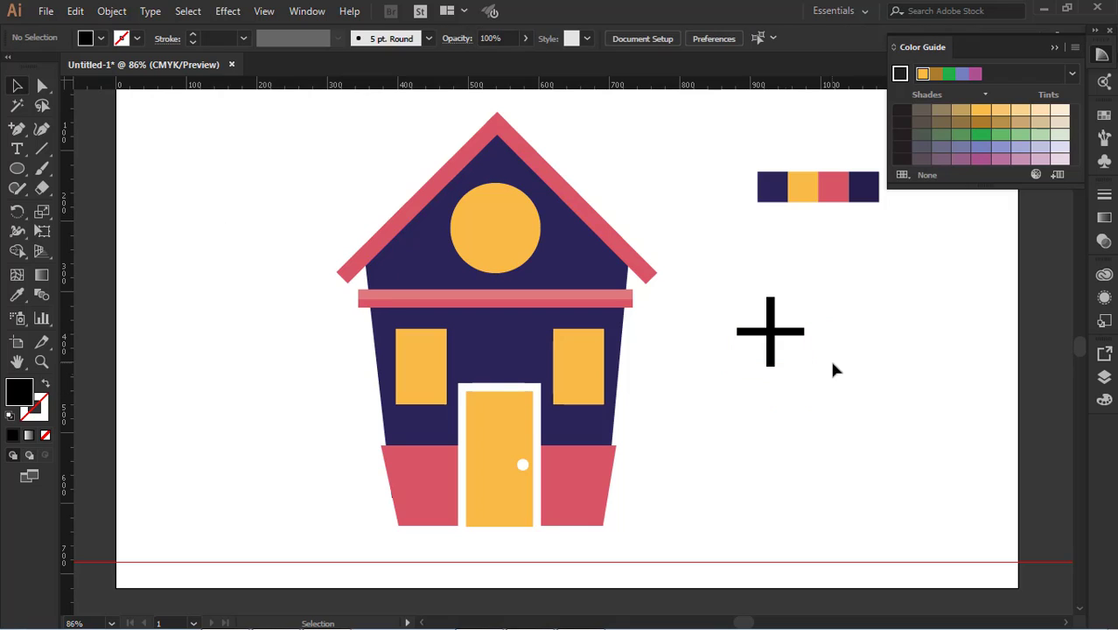
# Enlarge the plus sign to about 262 pt and centre it over the round yellow window as its crossbars
pyautogui.click(800, 331)
pyautogui.moveTo(808, 256); pyautogui.dragTo(826, 229)
pyautogui.moveTo(785, 339); pyautogui.dragTo(510, 236)
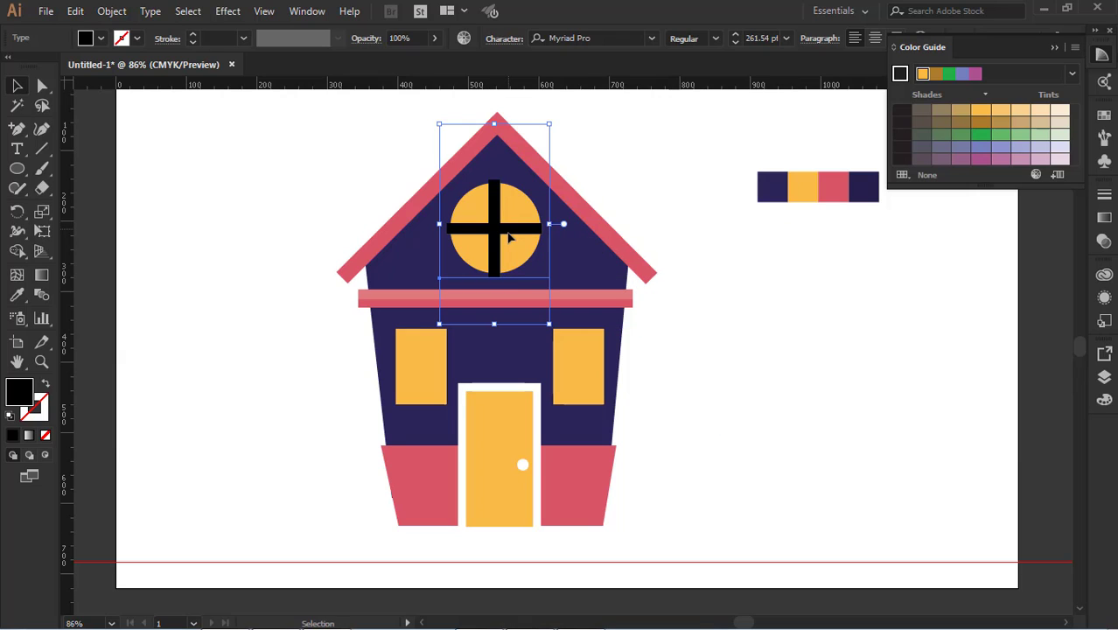
pyautogui.press('Up')
pyautogui.press('Up')
pyautogui.press('Up')
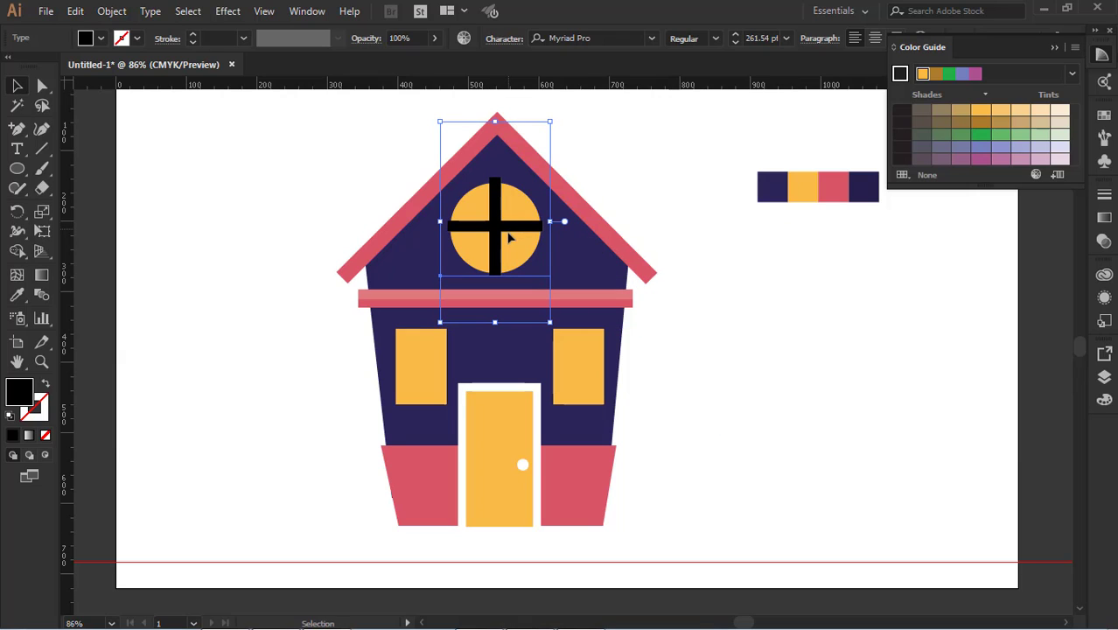
pyautogui.press('Right')
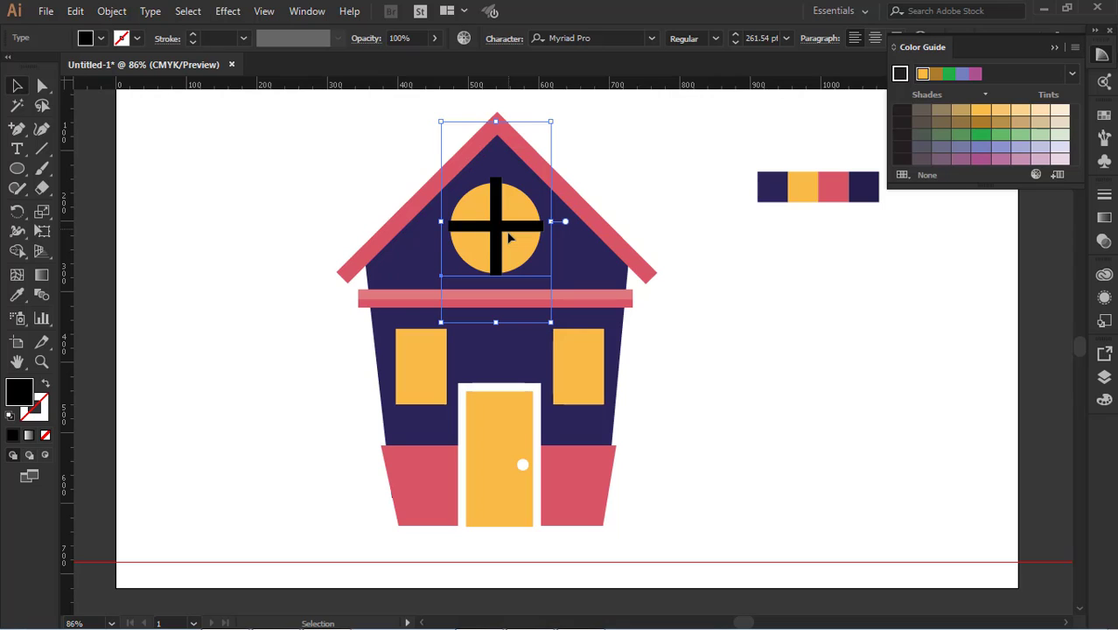
# Nudge the plus sign slightly left and down so that it sits centred over the round yellow window
pyautogui.press('Left')
pyautogui.press('Down')
pyautogui.press('Down')
pyautogui.scroll(1, 724, 335)
pyautogui.click(724, 335)
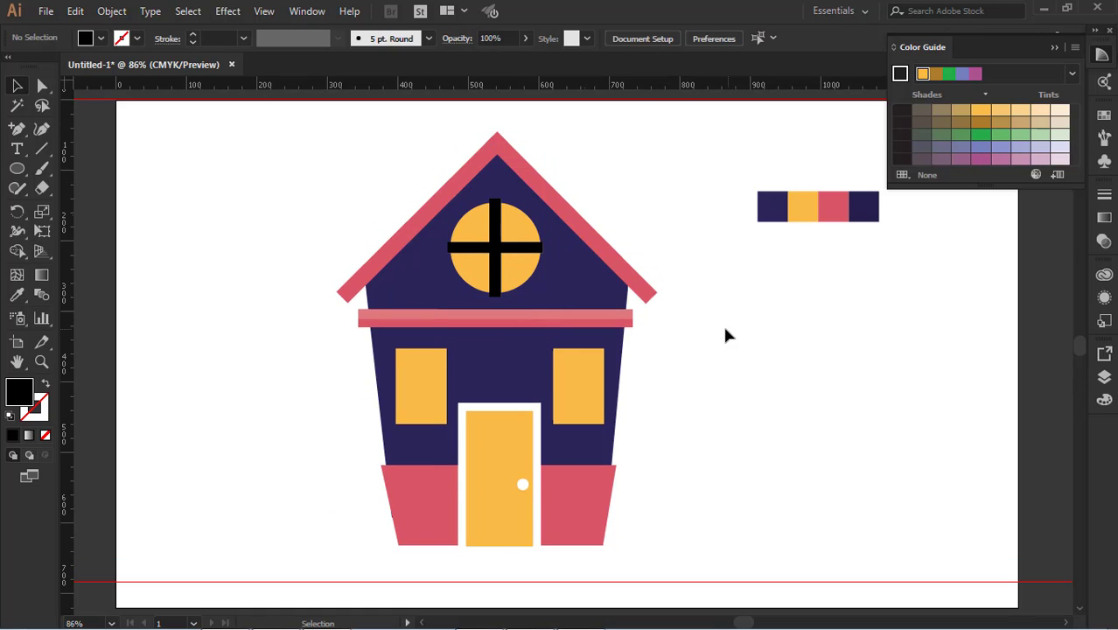
# Recolour the plus sign with the dark purple sampled from the house body
pyautogui.click(509, 254)
pyautogui.click(711, 348)
pyautogui.click(512, 250)
pyautogui.click(17, 295)
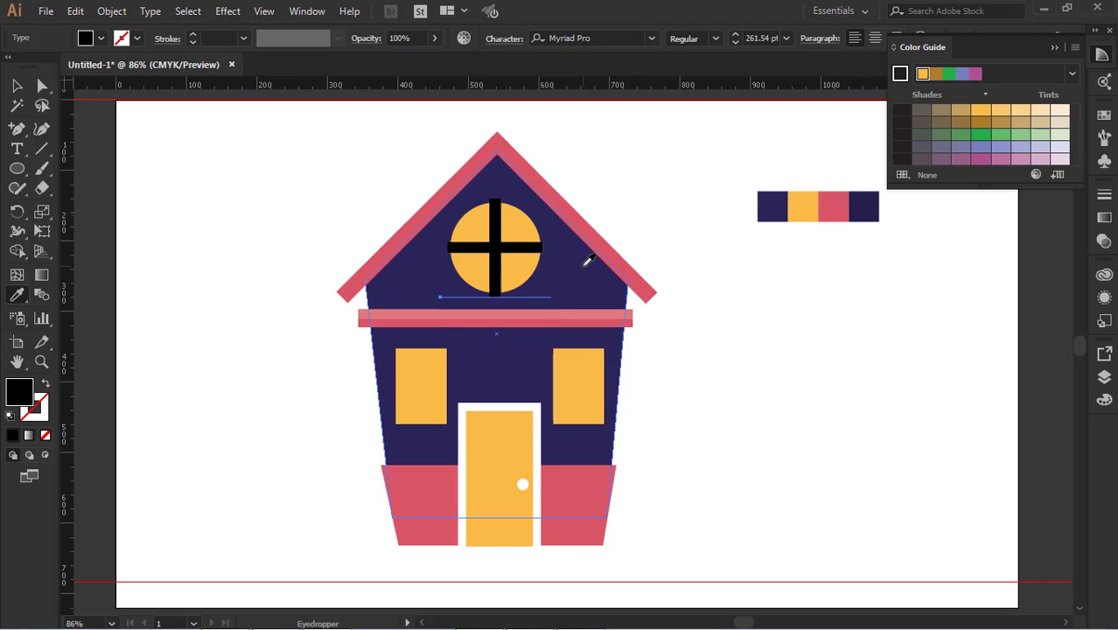
pyautogui.click(583, 263)
pyautogui.click(18, 84)
pyautogui.click(629, 293)
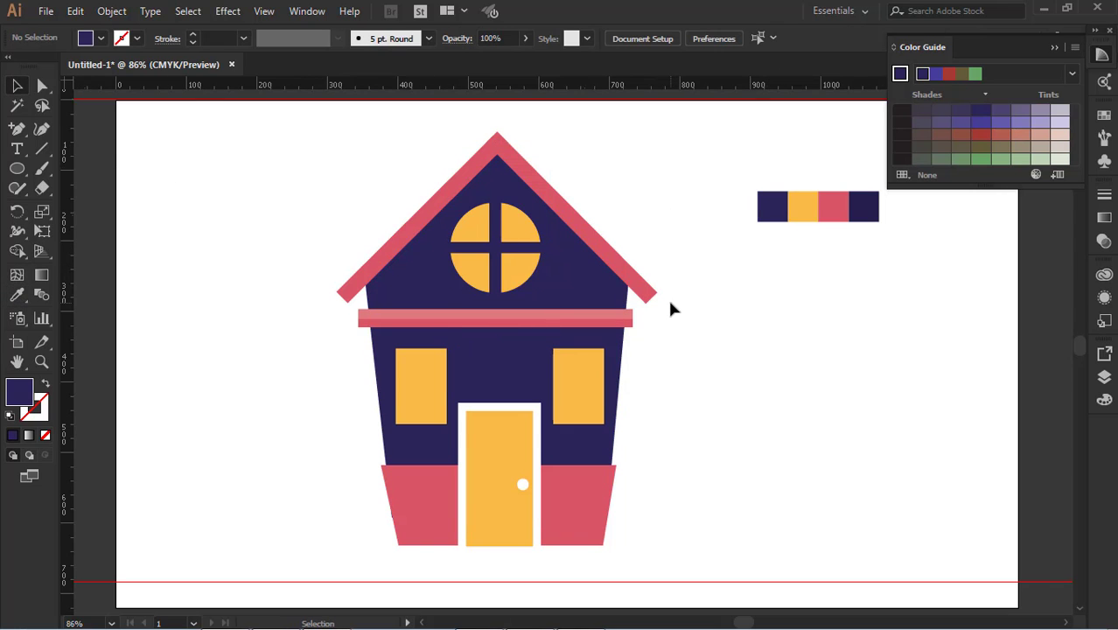
# Draw a tall, narrow dark purple rectangle over the right roof slope as the chimney
pyautogui.scroll(-1, 670, 303)
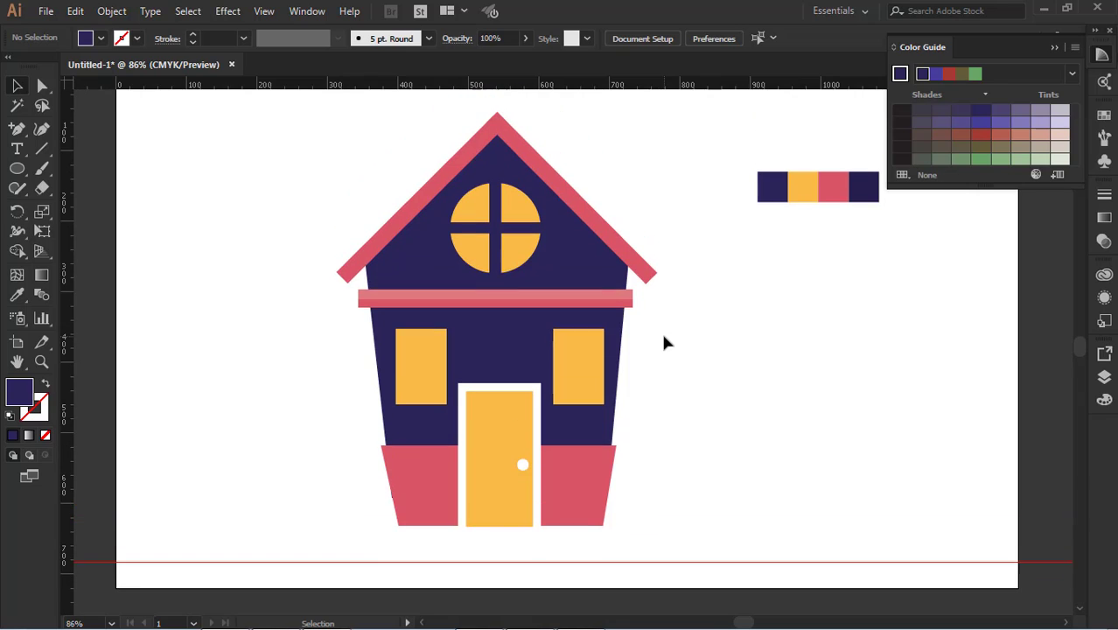
pyautogui.scroll(1, 665, 341)
pyautogui.moveTo(25, 177); pyautogui.dragTo(62, 166)
pyautogui.moveTo(570, 153); pyautogui.dragTo(615, 280)
pyautogui.press('v')
pyautogui.click(626, 251)
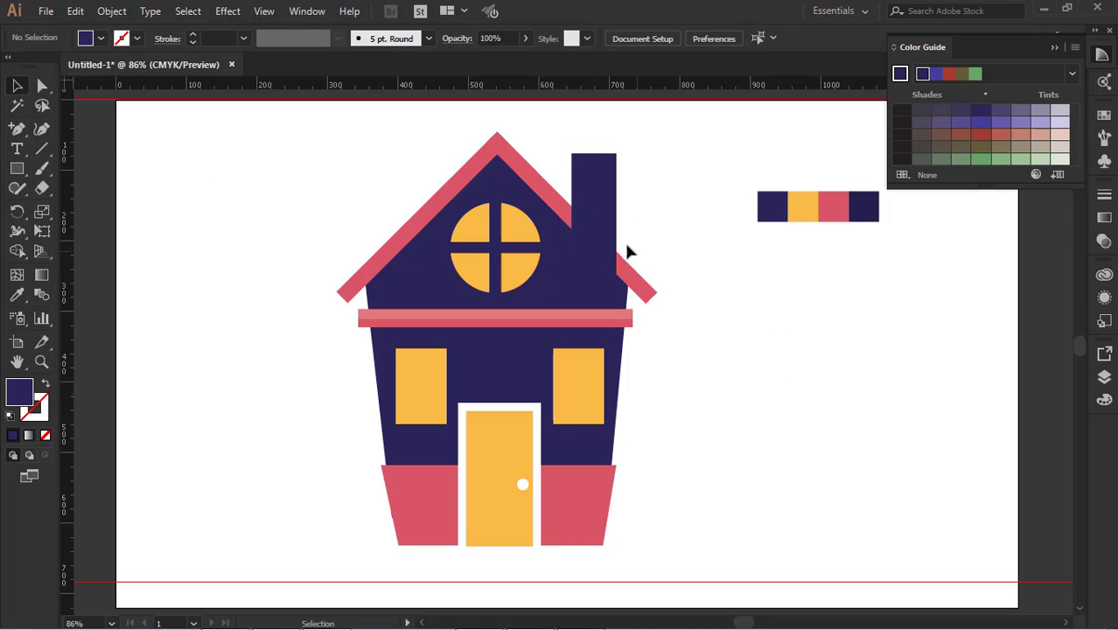
# Send the chimney behind the roof and lower its upper edge slightly
pyautogui.click(589, 226)
pyautogui.hotkey('ctrl', 'shift', '[')
pyautogui.click(672, 237)
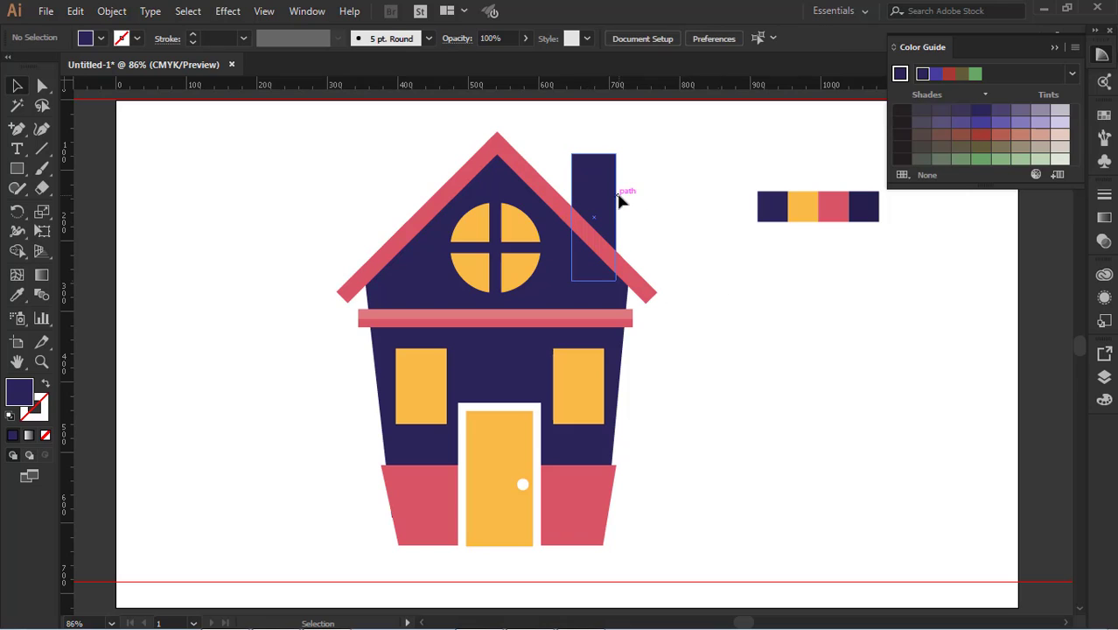
pyautogui.click(610, 197)
pyautogui.moveTo(595, 152); pyautogui.dragTo(595, 158)
pyautogui.click(697, 256)
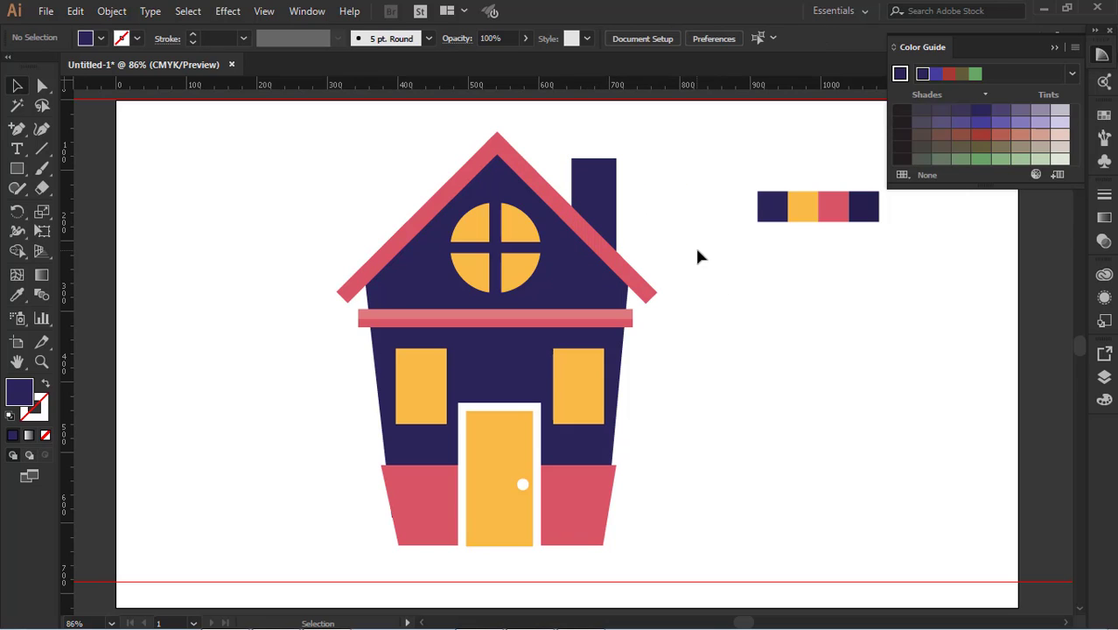
# Draw a thin horizontal rectangle, slightly wider than the chimney, across its top as a cap
pyautogui.click(17, 168)
pyautogui.scroll(2, 452, 195)
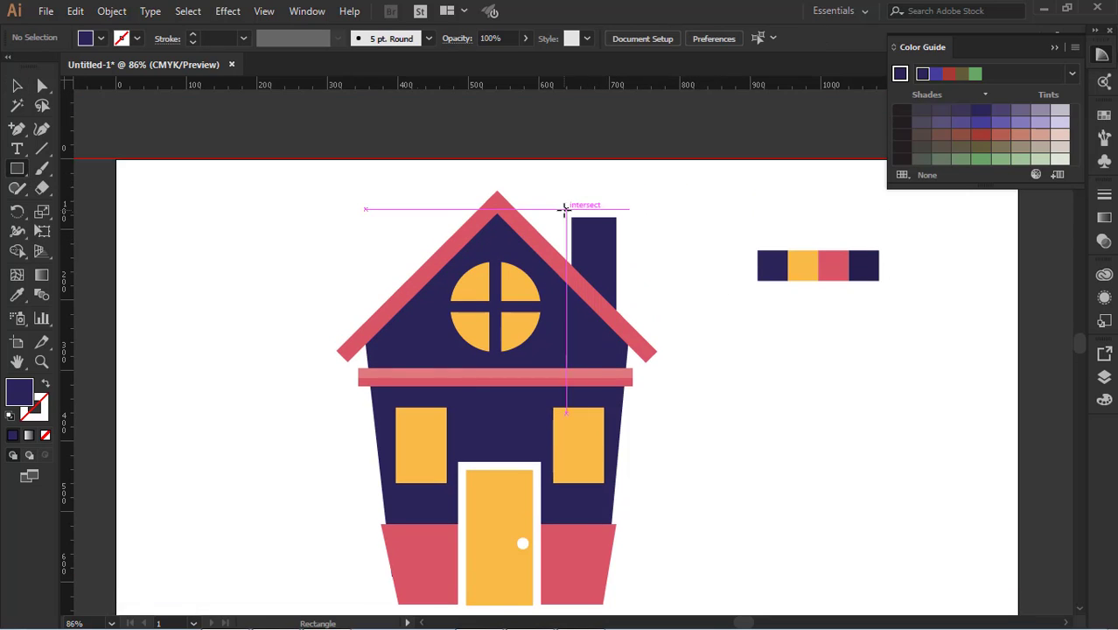
pyautogui.moveTo(571, 219); pyautogui.dragTo(628, 220)
pyautogui.click(17, 85)
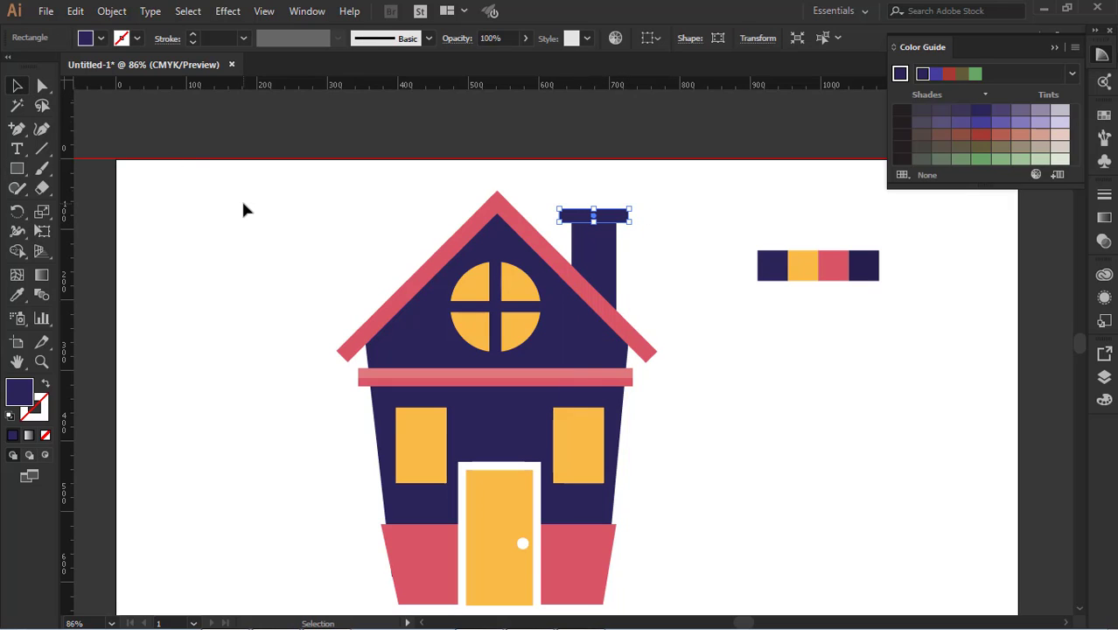
pyautogui.click(244, 209)
# Fill the chimney cap with the palette's red
pyautogui.click(592, 216)
pyautogui.click(16, 295)
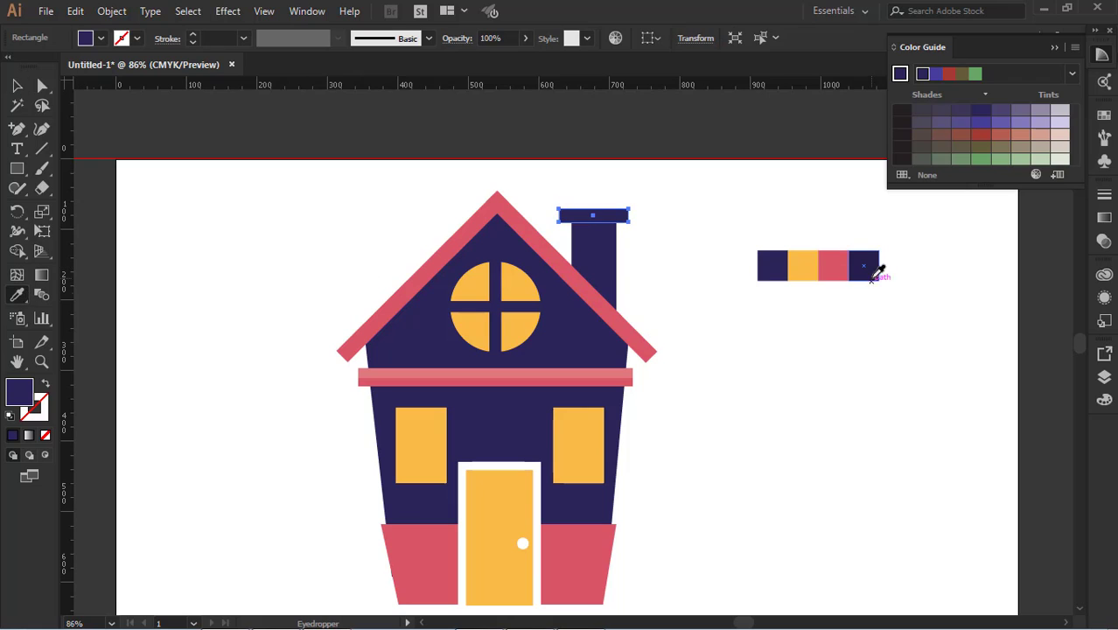
pyautogui.click(833, 266)
pyautogui.click(16, 85)
pyautogui.click(654, 325)
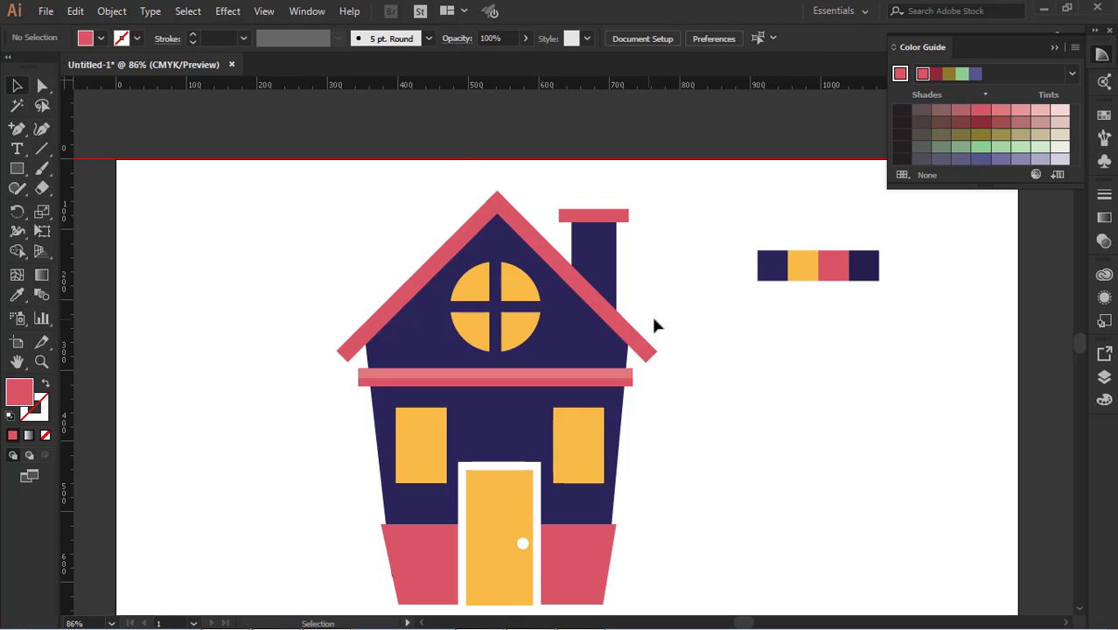
# Scale the whole house down slightly and move it up on the artboard
pyautogui.scroll(-1, 697, 398)
pyautogui.scroll(-3, 699, 397)
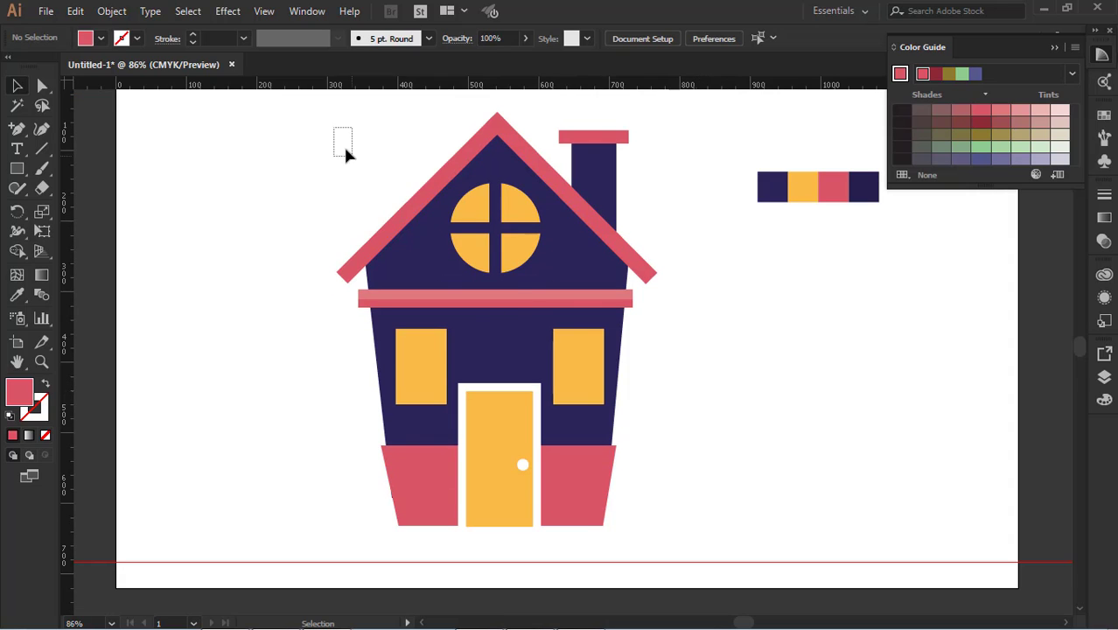
pyautogui.moveTo(346, 155); pyautogui.dragTo(675, 527)
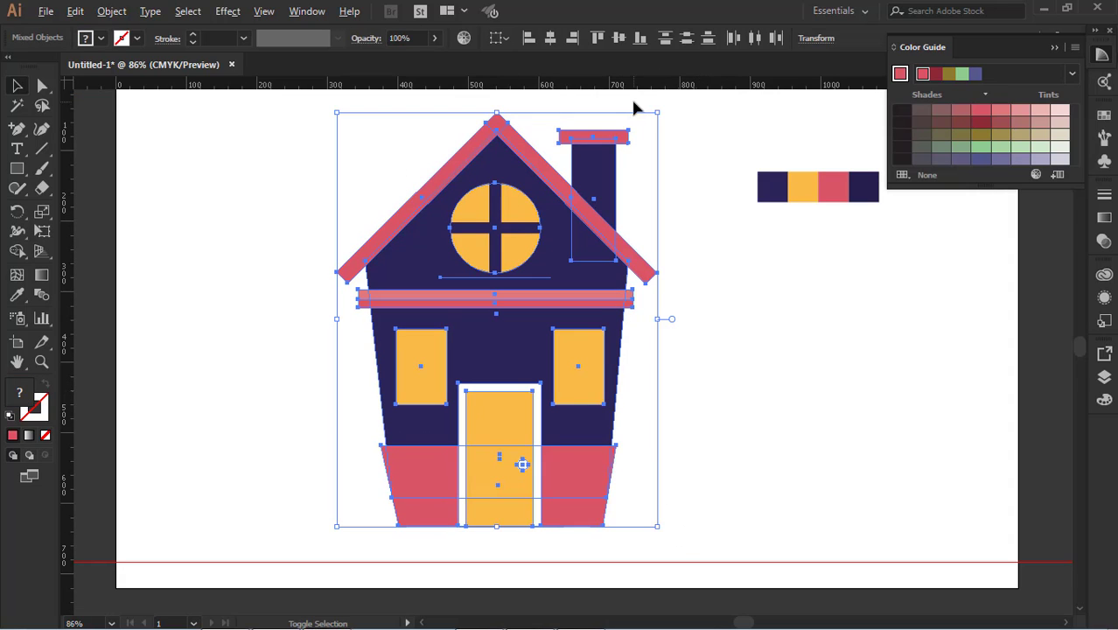
pyautogui.moveTo(658, 114); pyautogui.dragTo(637, 140)
pyautogui.moveTo(536, 295); pyautogui.dragTo(544, 275)
pyautogui.click(763, 437)
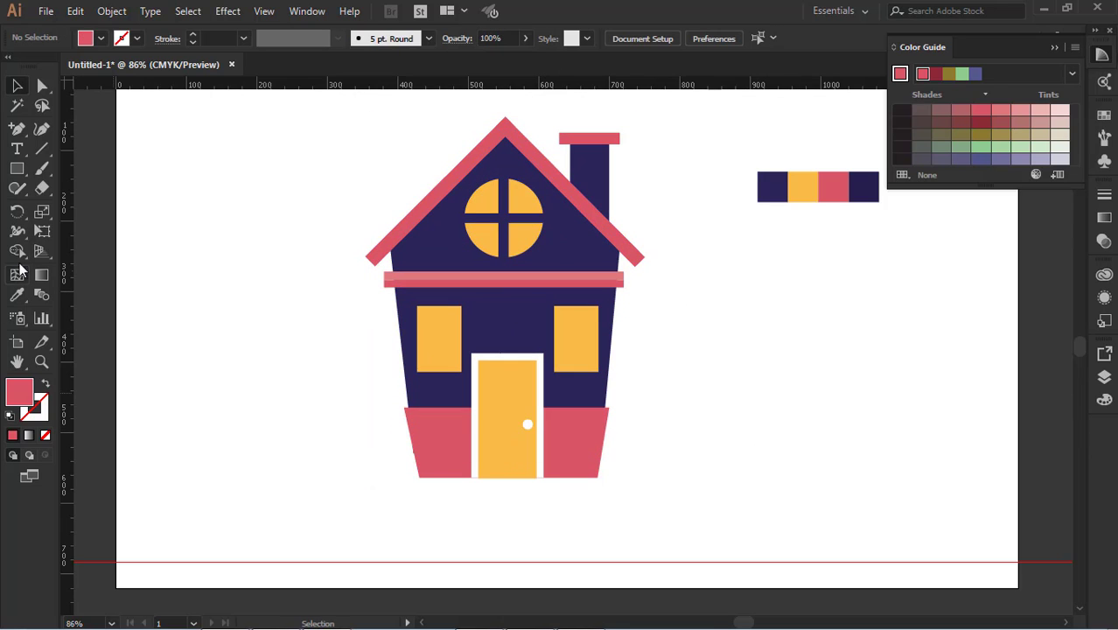
# Draw a long thin red ground strip beneath the house, extending past both sides, and raise it to meet the base
pyautogui.click(17, 168)
pyautogui.moveTo(241, 479); pyautogui.dragTo(772, 498)
pyautogui.click(17, 84)
pyautogui.click(531, 502)
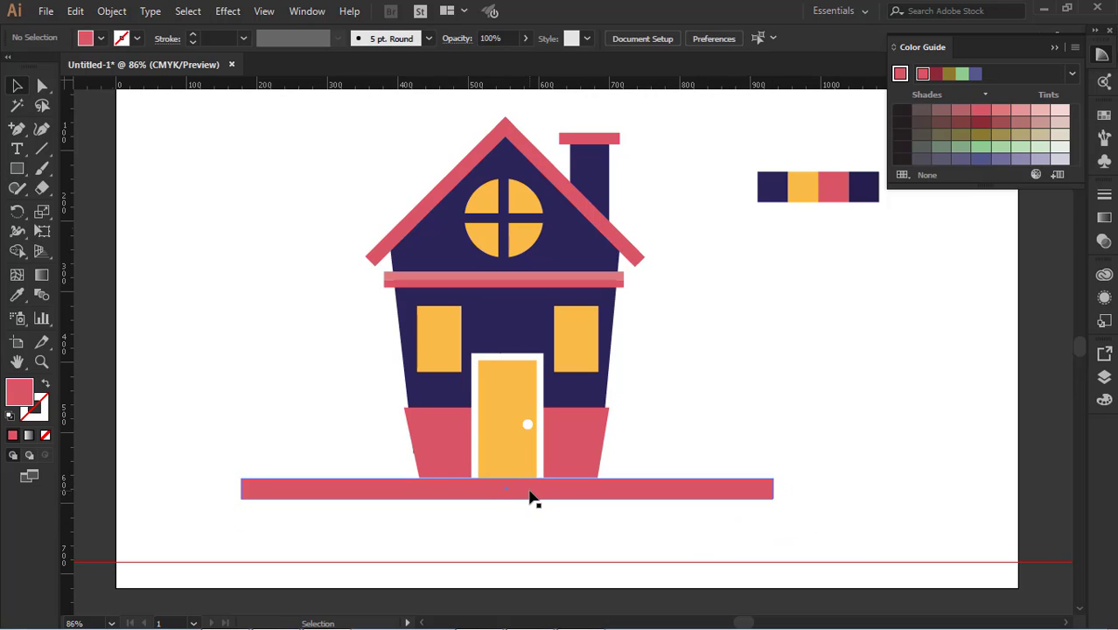
pyautogui.click(531, 495)
pyautogui.click(746, 354)
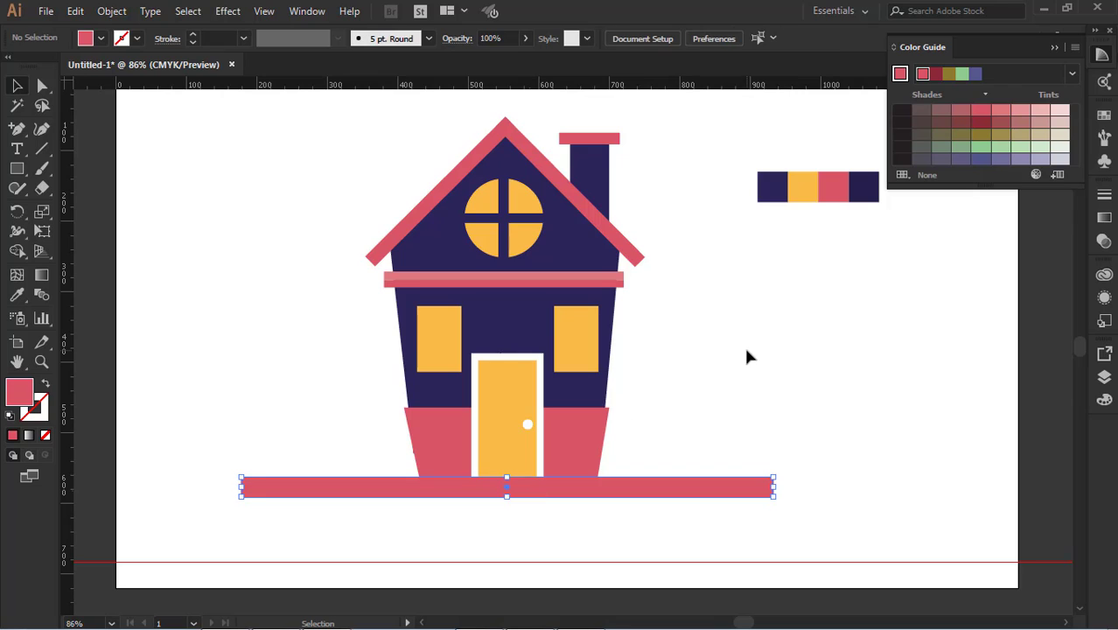
# Make the ground strip thinner by raising its lower edge
pyautogui.click(636, 493)
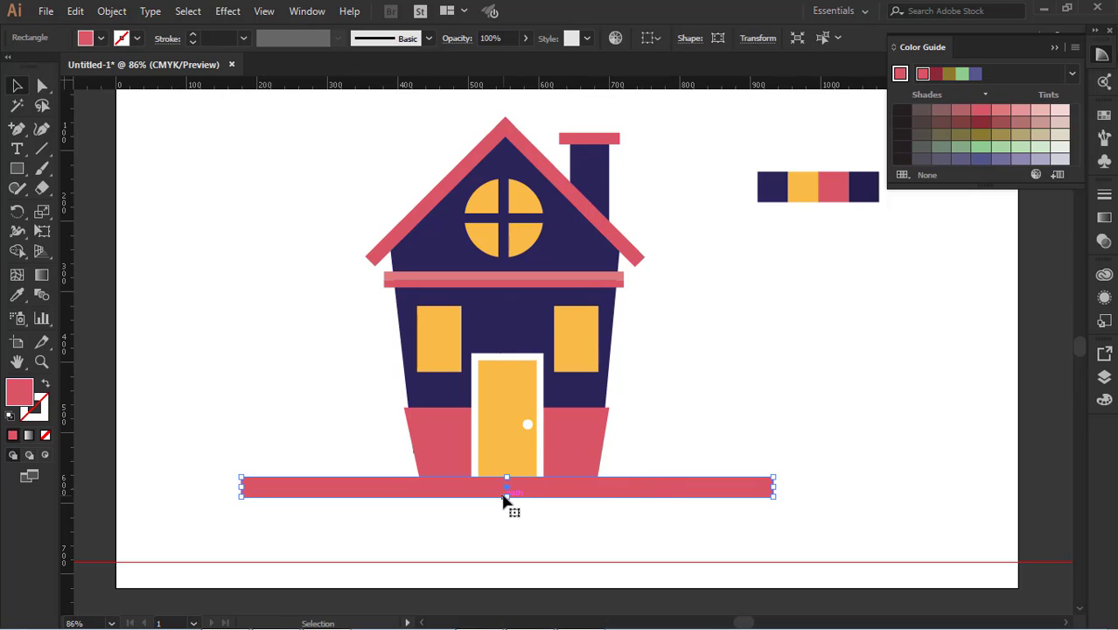
pyautogui.moveTo(509, 499); pyautogui.dragTo(570, 494)
pyautogui.click(564, 523)
pyautogui.click(327, 490)
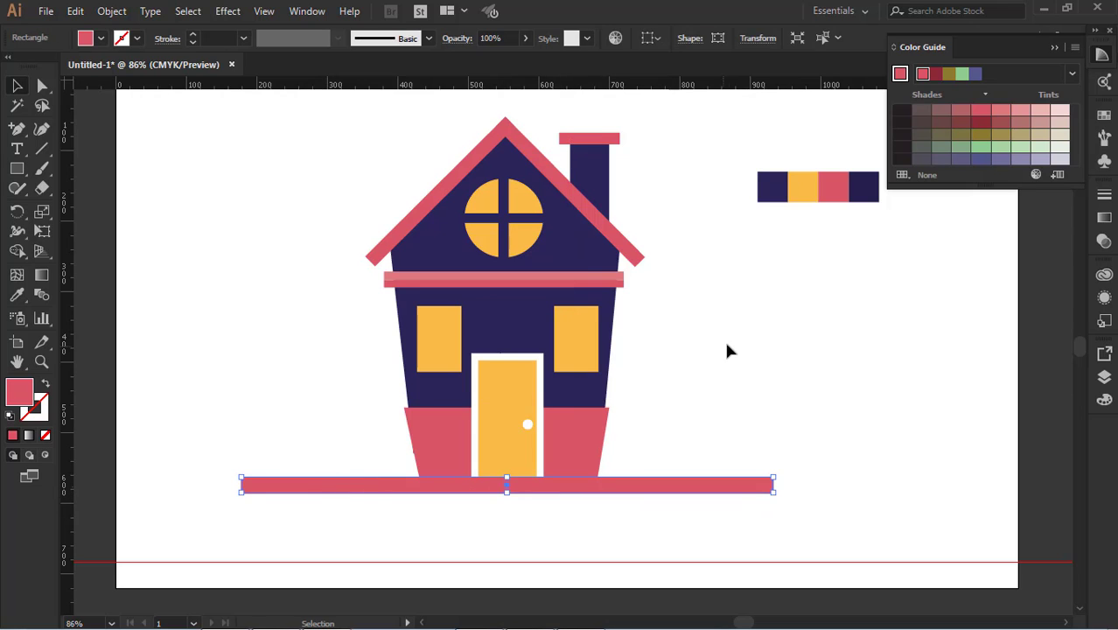
pyautogui.click(724, 339)
# Draw a small brick-shaped rectangle in the empty area left of the roof and fill it with the palette's darkest purple
pyautogui.scroll(2, 726, 338)
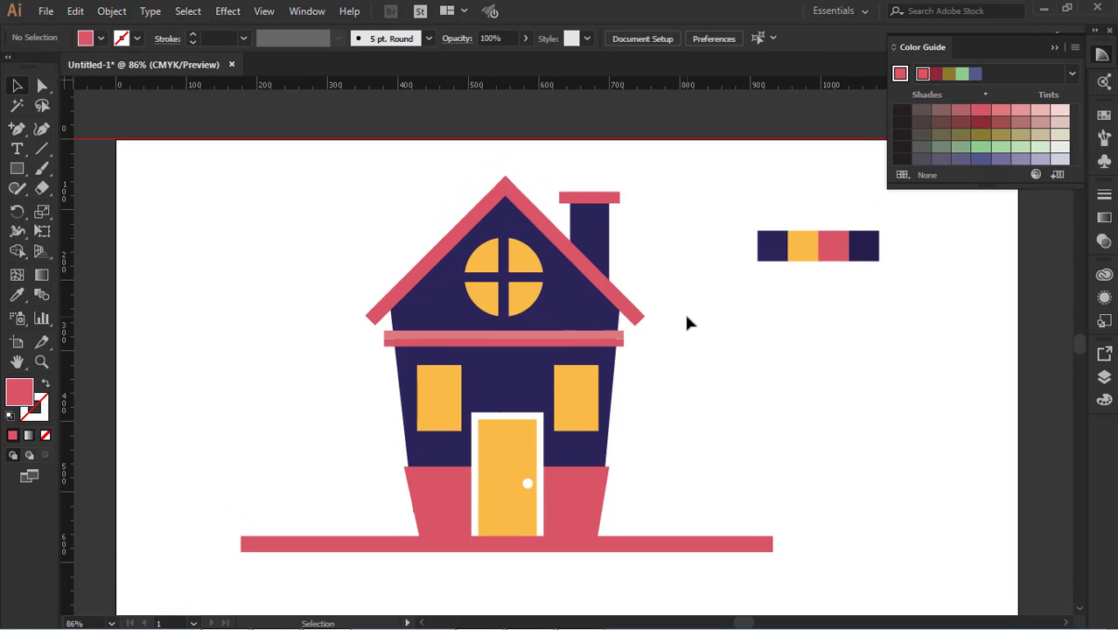
pyautogui.click(17, 168)
pyautogui.moveTo(230, 227); pyautogui.dragTo(272, 239)
pyautogui.click(19, 295)
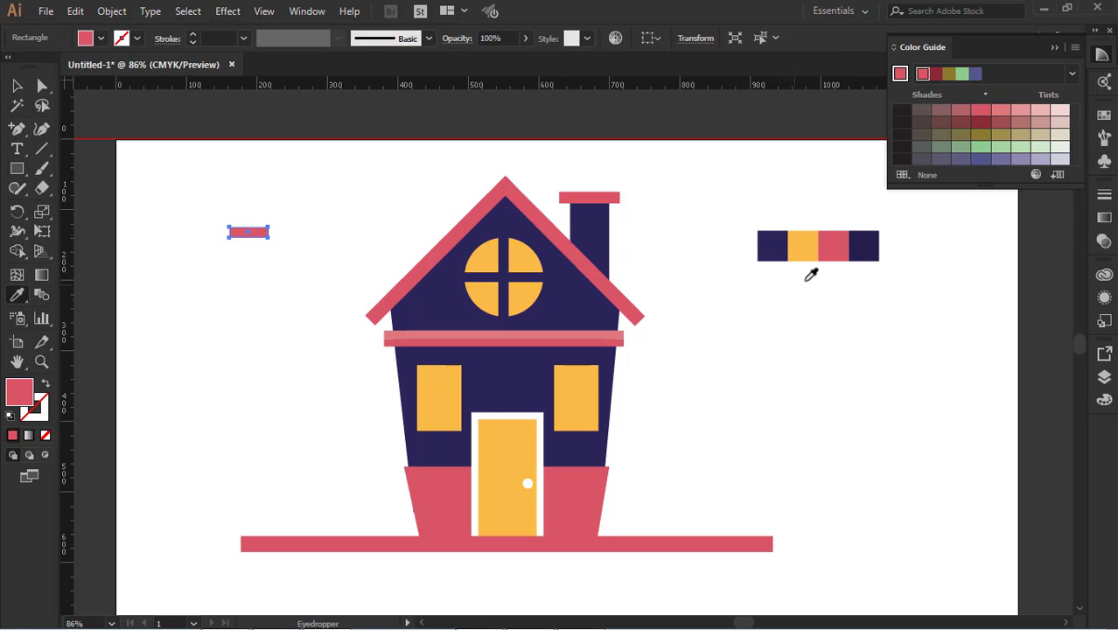
pyautogui.click(864, 241)
pyautogui.click(20, 86)
pyautogui.click(251, 253)
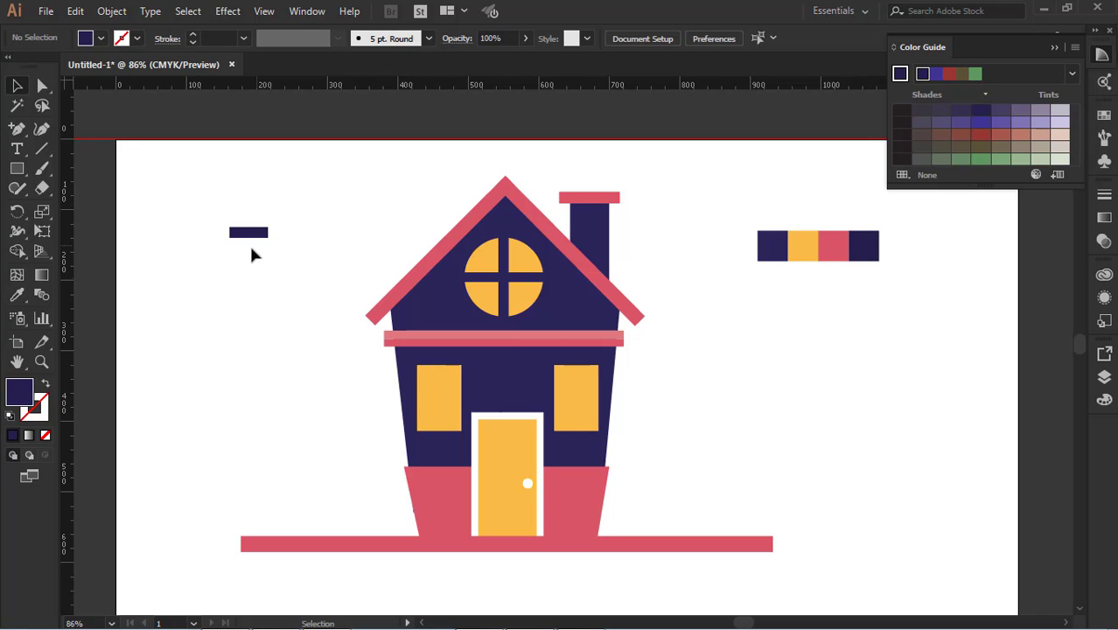
# Copy the dark brick onto the gable's lower left area and shorten the copy from its right side
pyautogui.moveTo(265, 233); pyautogui.dragTo(448, 308)
pyautogui.click(748, 393)
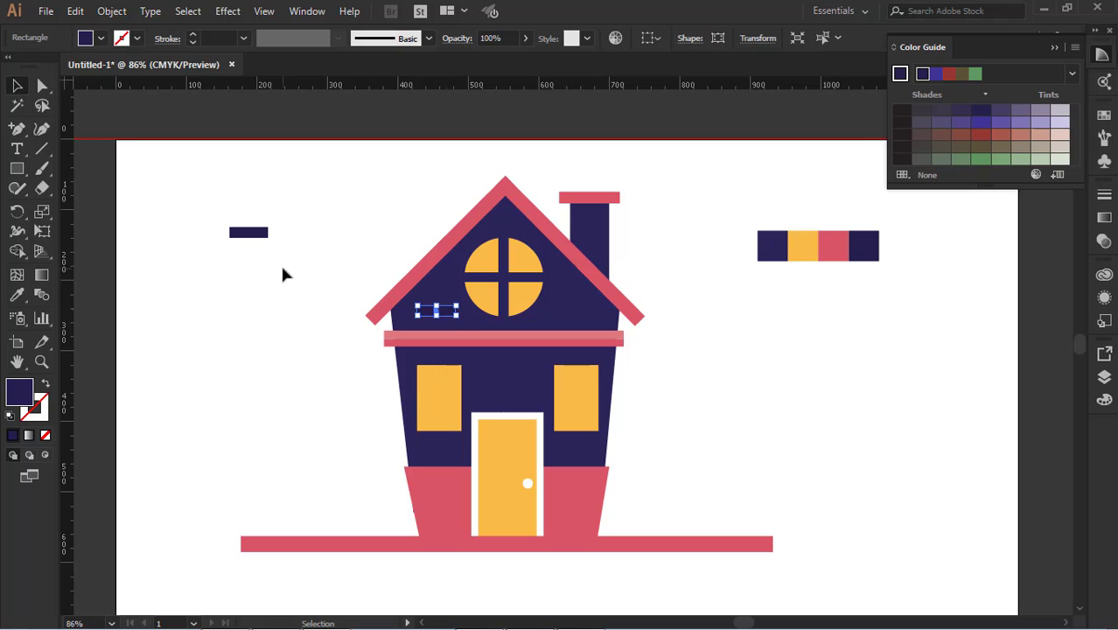
pyautogui.click(43, 232)
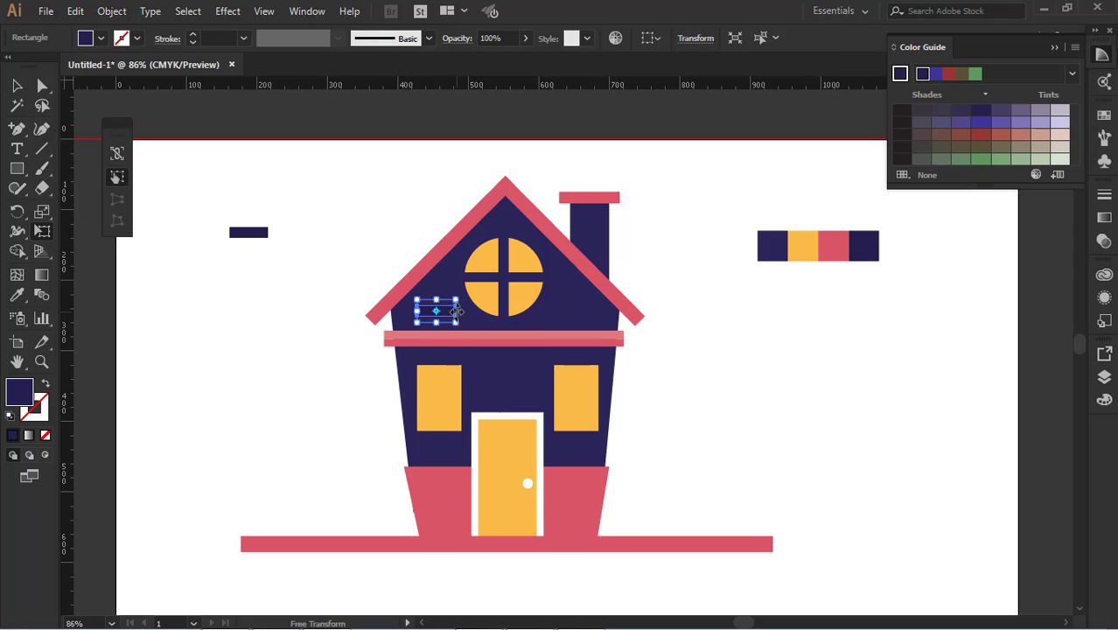
pyautogui.moveTo(457, 311); pyautogui.dragTo(452, 312)
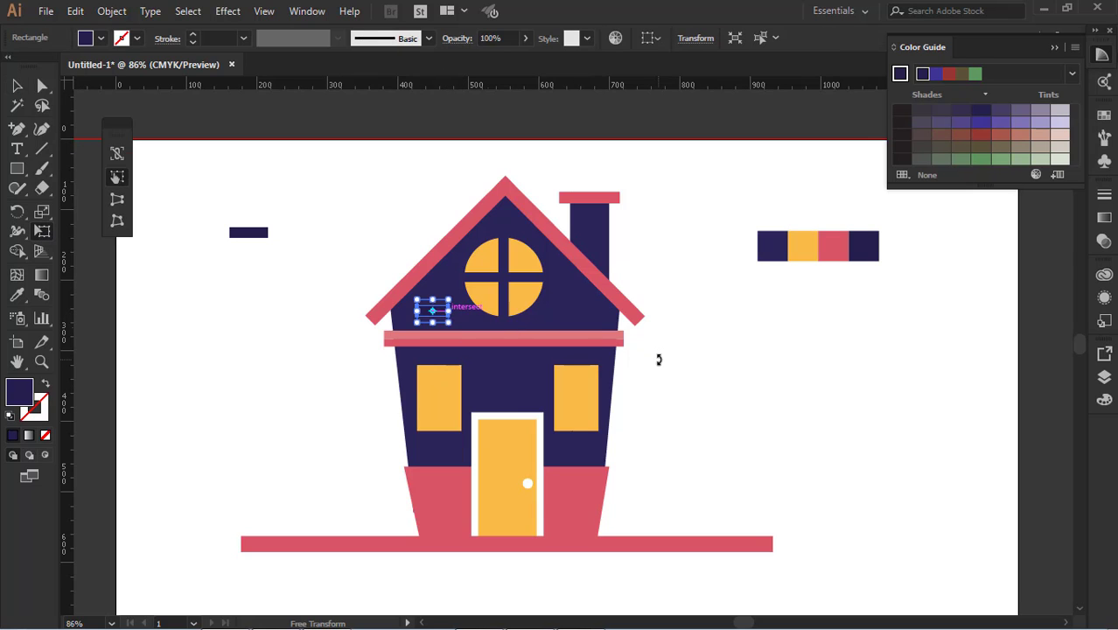
pyautogui.click(16, 86)
pyautogui.click(197, 341)
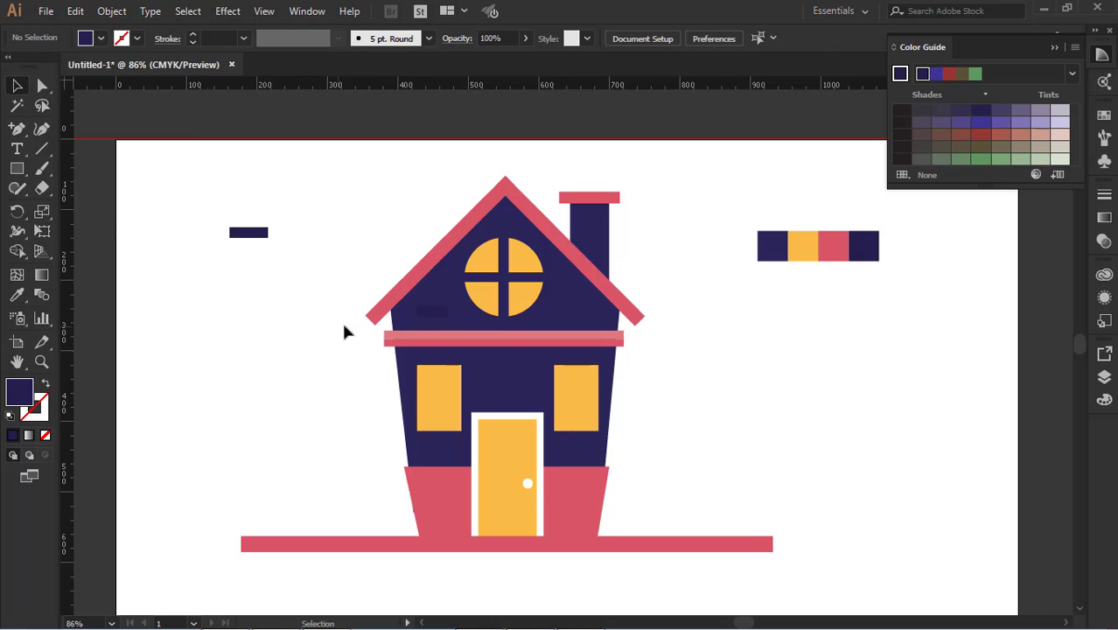
# Add two more brick copies around the gable brick, one above and one lower right, and shorten the lower right one to about half
pyautogui.keyDown('alt'); pyautogui.moveTo(429, 314); pyautogui.dragTo(481, 321); pyautogui.keyUp('alt')
pyautogui.click(827, 369)
pyautogui.click(42, 230)
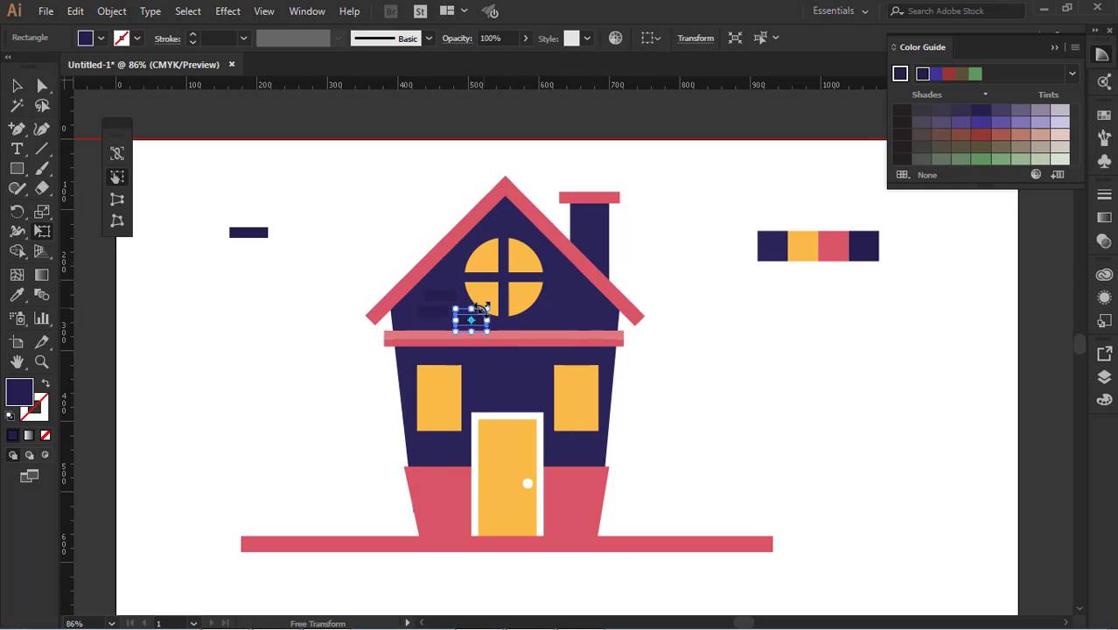
pyautogui.moveTo(485, 321); pyautogui.dragTo(477, 320)
pyautogui.hotkey('ctrl', 'z')
pyautogui.click(17, 85)
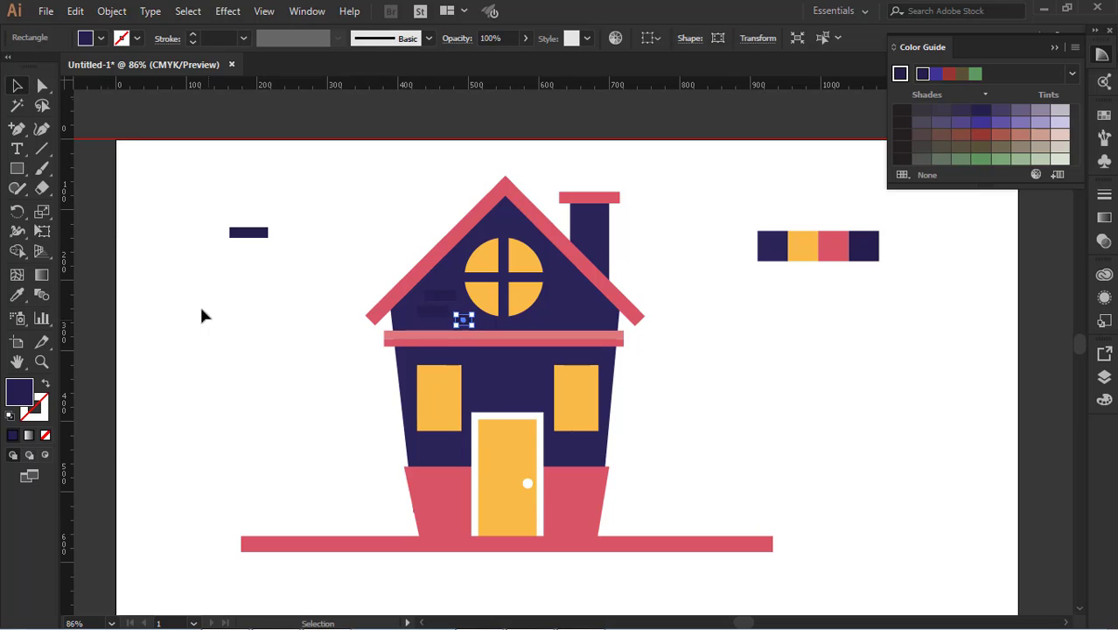
pyautogui.click(200, 308)
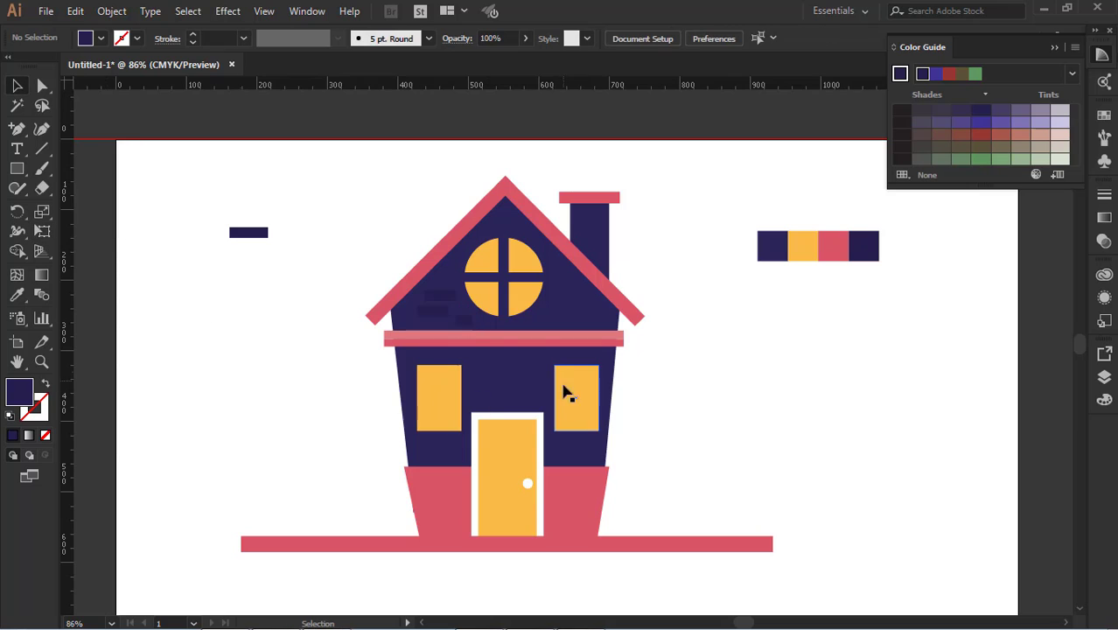
# Copy the two longer gable bricks across to the right of the round window
pyautogui.click(441, 314)
pyautogui.keyDown('shift'); pyautogui.click(450, 298); pyautogui.keyUp('shift')
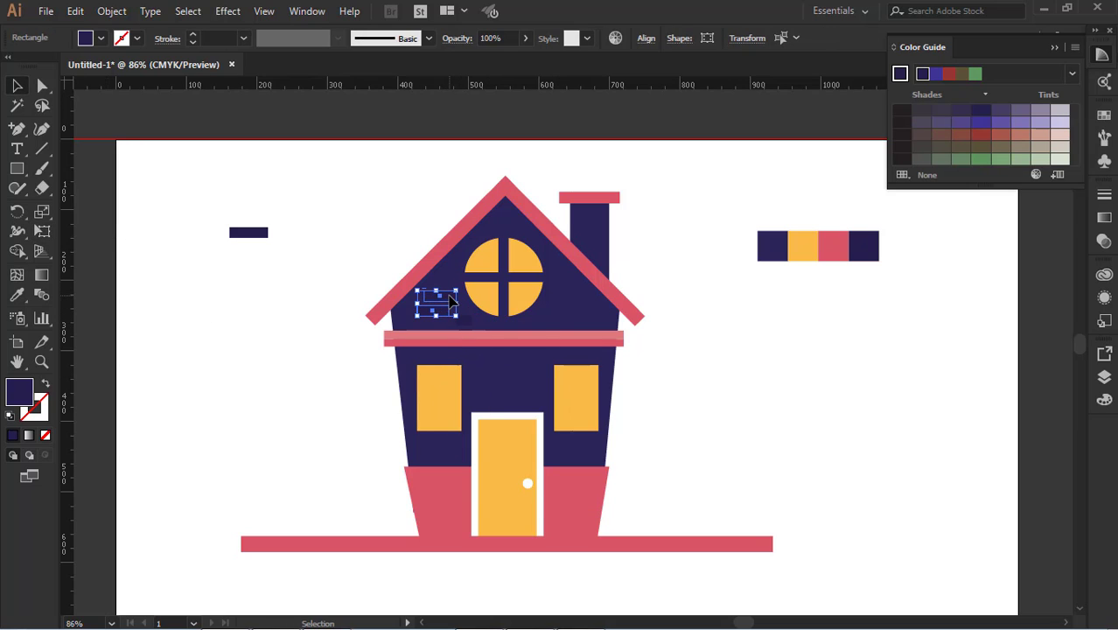
pyautogui.moveTo(452, 302); pyautogui.dragTo(593, 299)
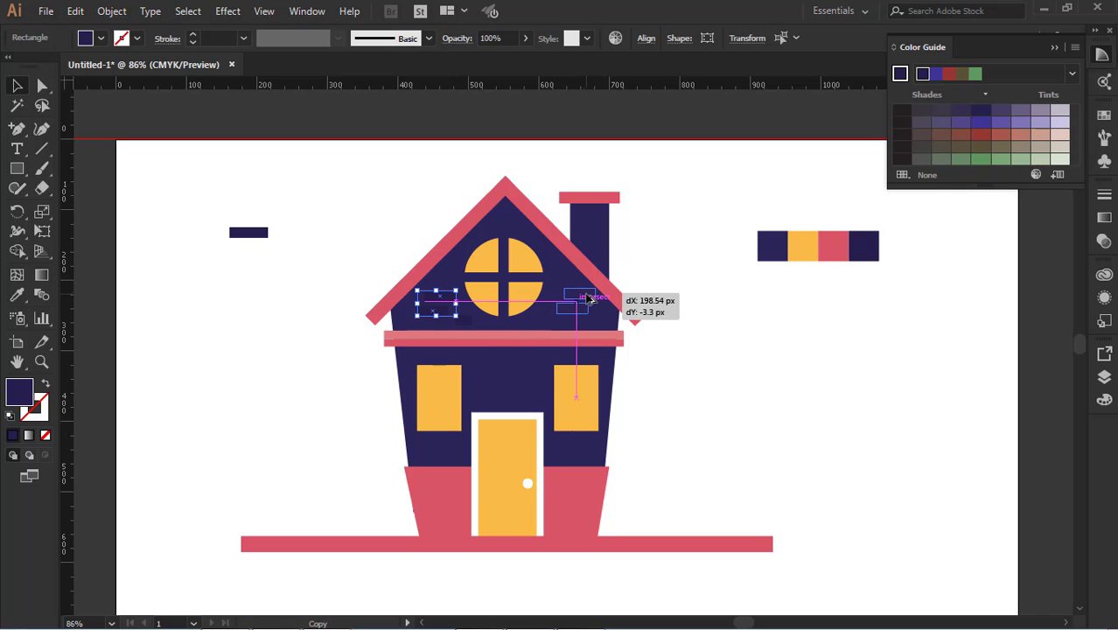
pyautogui.click(719, 370)
# Draw a small brick-shaped rectangle right of the house and fill it with the lighter red of the upper trim strip
pyautogui.scroll(-2, 719, 371)
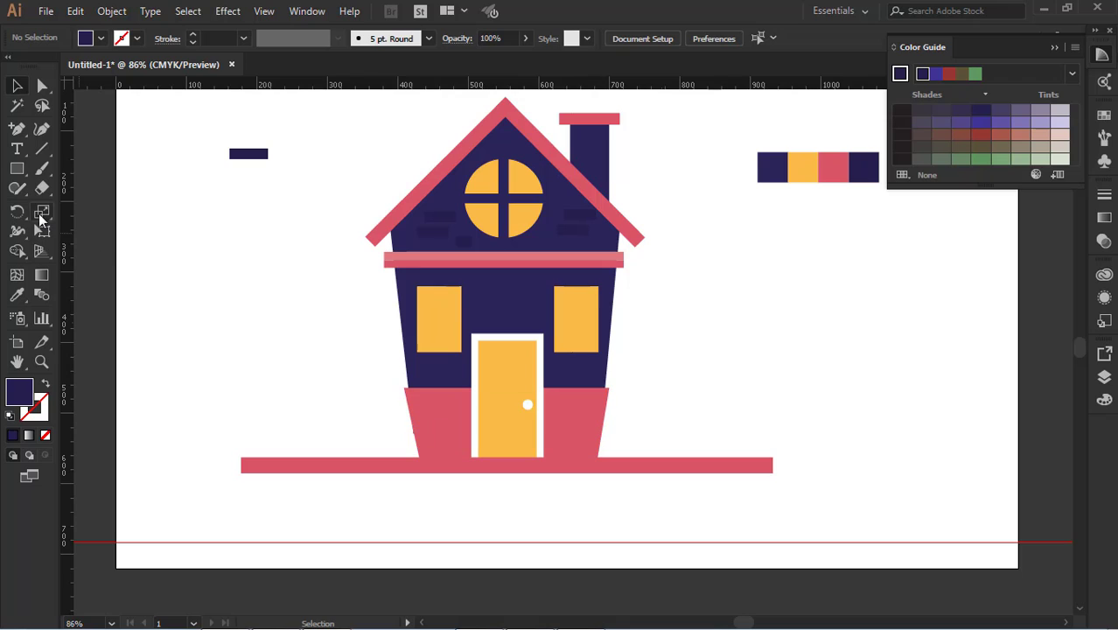
pyautogui.press('m')
pyautogui.moveTo(649, 323); pyautogui.dragTo(691, 322)
pyautogui.hotkey('ctrl', 'z')
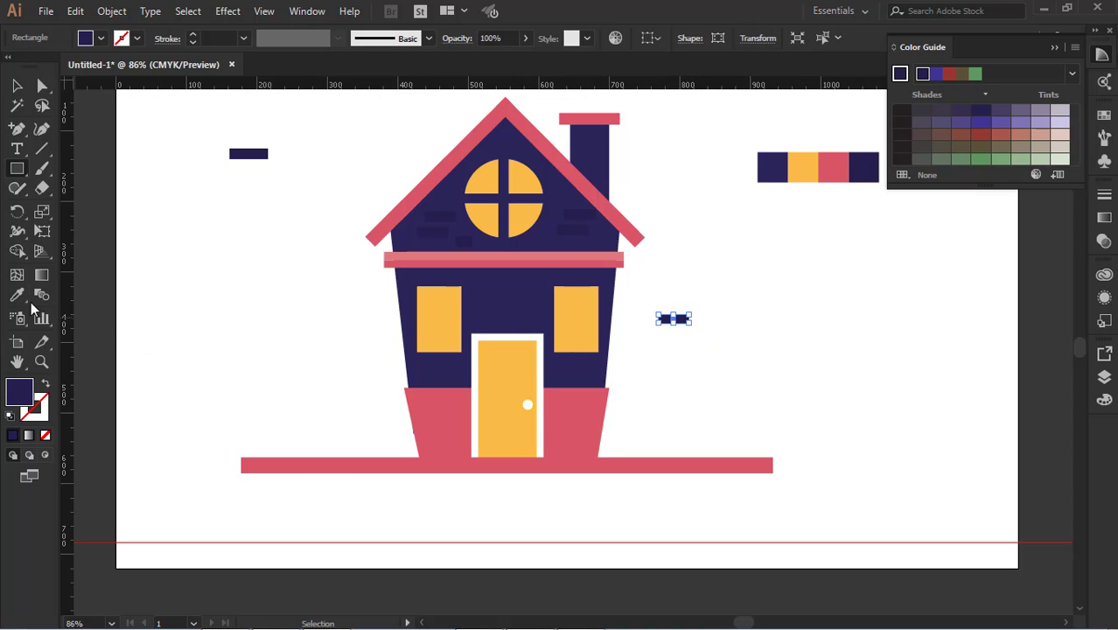
pyautogui.press('i')
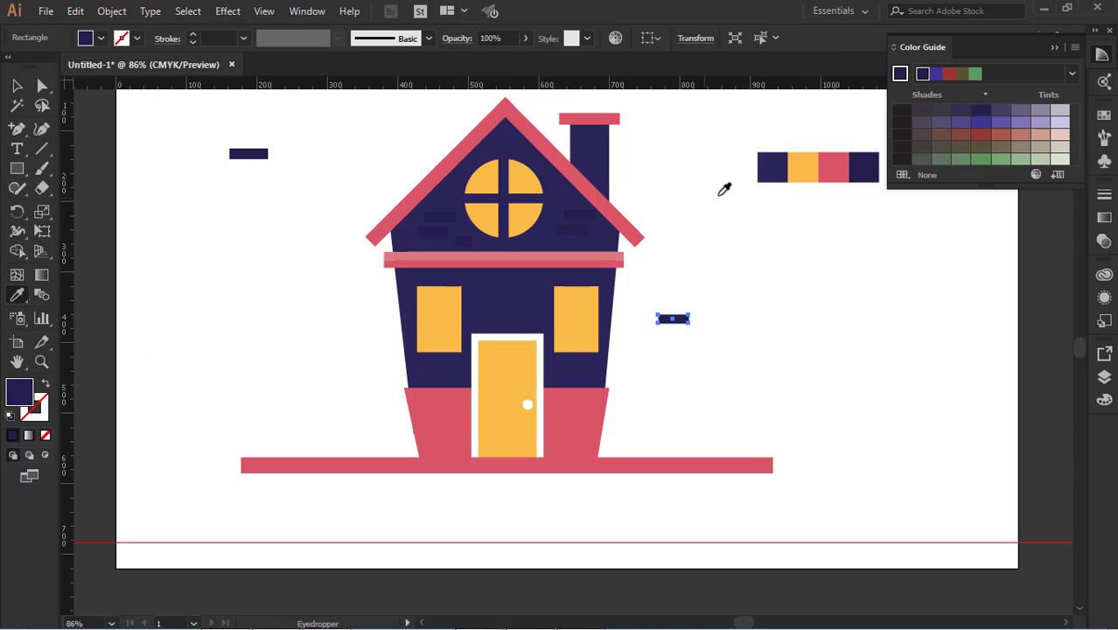
pyautogui.click(593, 253)
pyautogui.click(16, 85)
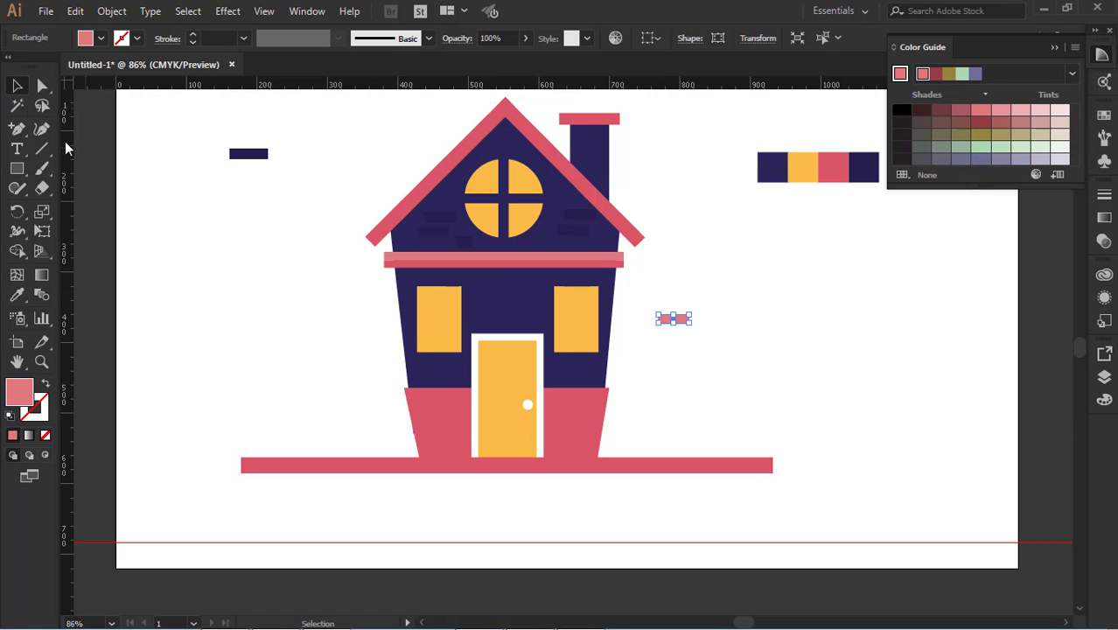
pyautogui.click(206, 218)
# Place three staggered copies of the light red brick on the base left of the door, with the lowest one shorter
pyautogui.moveTo(685, 320); pyautogui.dragTo(436, 404)
pyautogui.click(637, 421)
pyautogui.click(739, 432)
pyautogui.press('e')
pyautogui.click(17, 90)
pyautogui.click(395, 464)
pyautogui.click(594, 466)
pyautogui.click(691, 420)
pyautogui.click(444, 408)
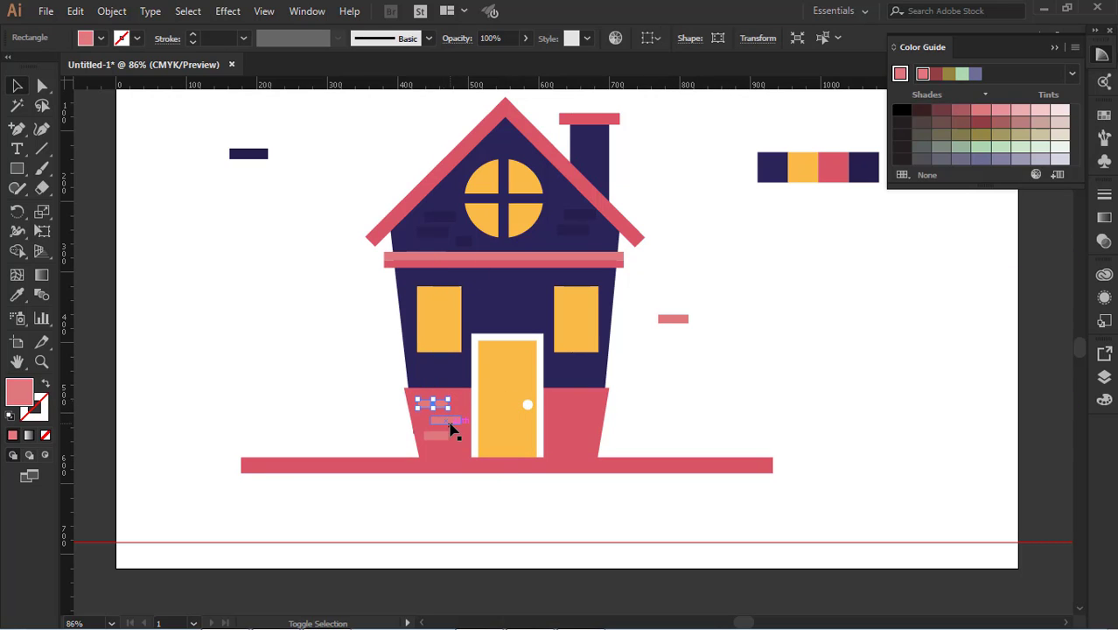
pyautogui.keyDown('shift'); pyautogui.click(450, 423); pyautogui.keyUp('shift')
pyautogui.keyDown('shift'); pyautogui.click(439, 436); pyautogui.keyUp('shift')
pyautogui.moveTo(439, 440); pyautogui.dragTo(542, 434)
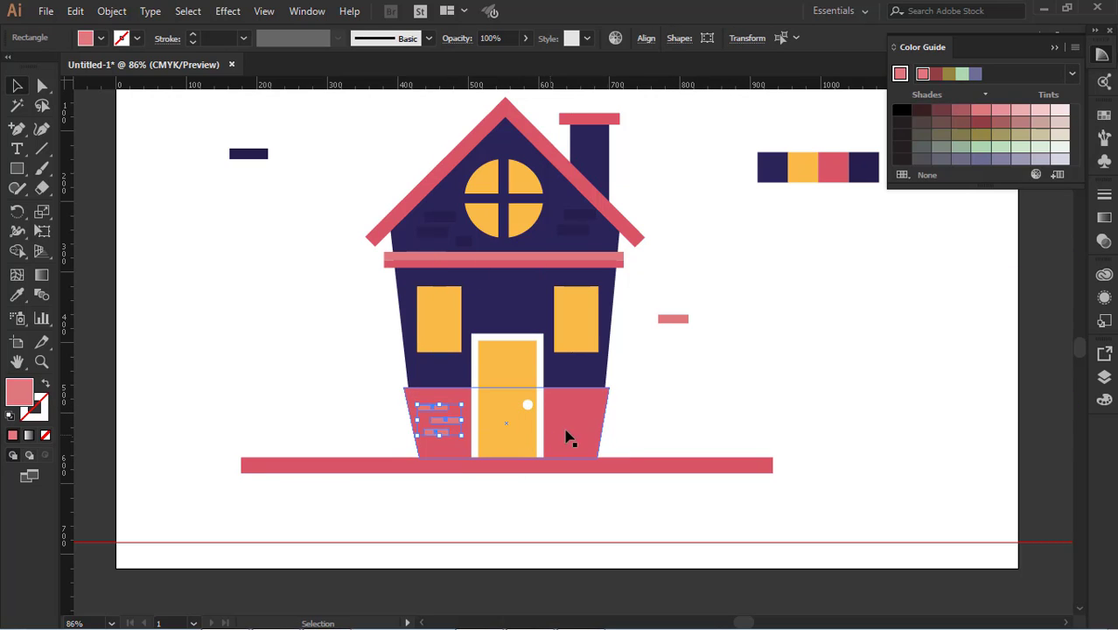
pyautogui.press('Return')
pyautogui.click(636, 422)
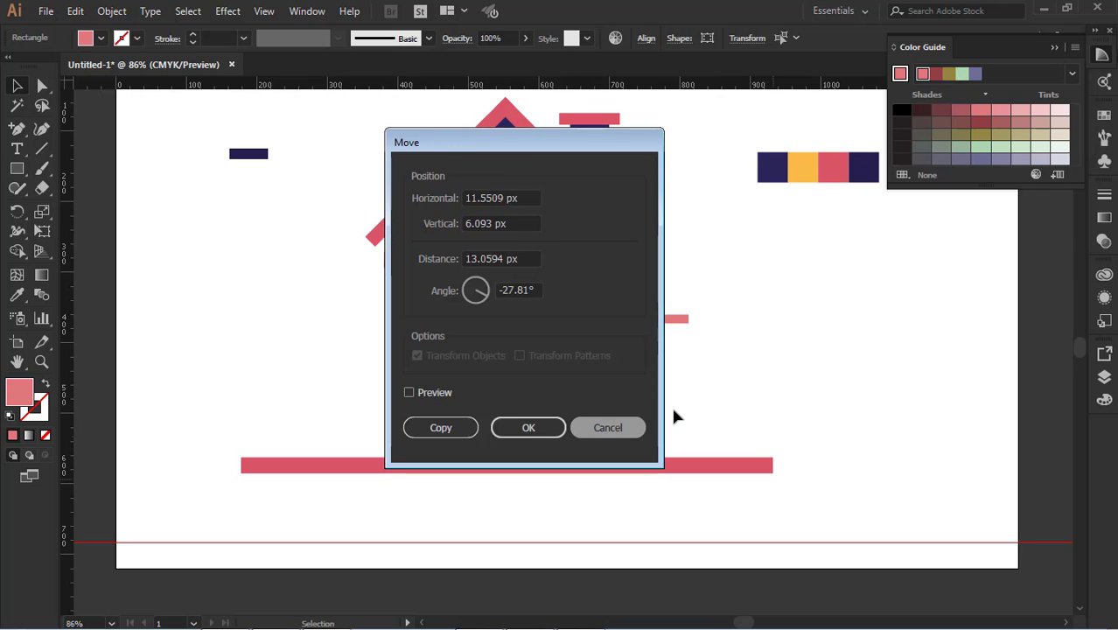
pyautogui.click(673, 411)
# Copy the three light red base bricks to the right of the door, with their stagger reversed
pyautogui.click(444, 408)
pyautogui.keyDown('shift'); pyautogui.click(453, 422); pyautogui.keyUp('shift')
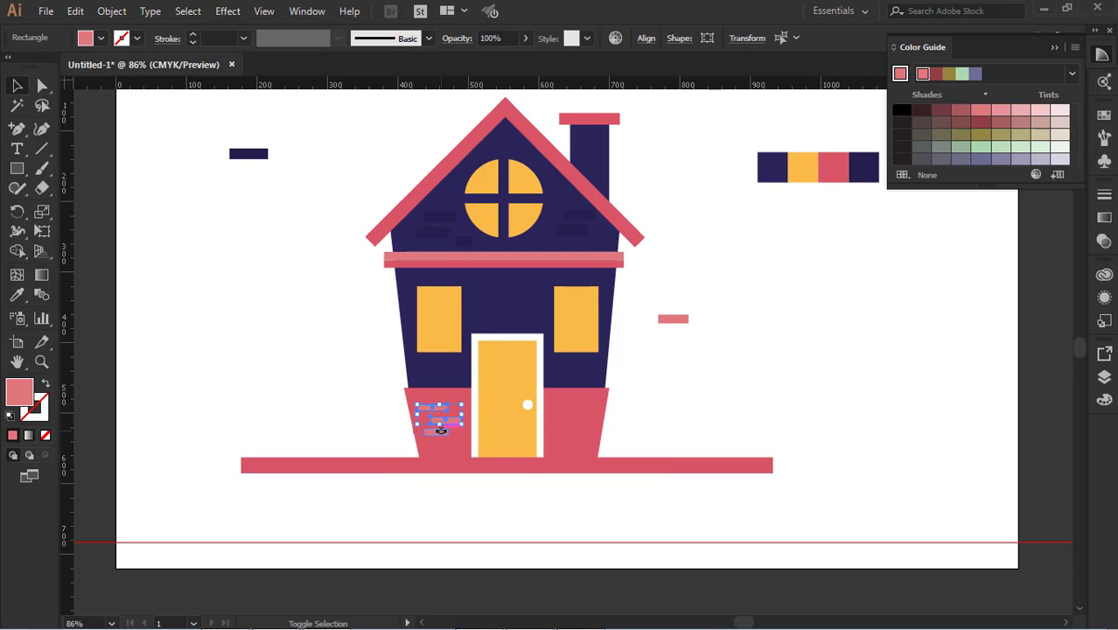
pyautogui.keyDown('shift'); pyautogui.click(439, 432); pyautogui.keyUp('shift')
pyautogui.moveTo(444, 433); pyautogui.dragTo(590, 437)
pyautogui.click(694, 393)
pyautogui.click(659, 436)
pyautogui.click(658, 419)
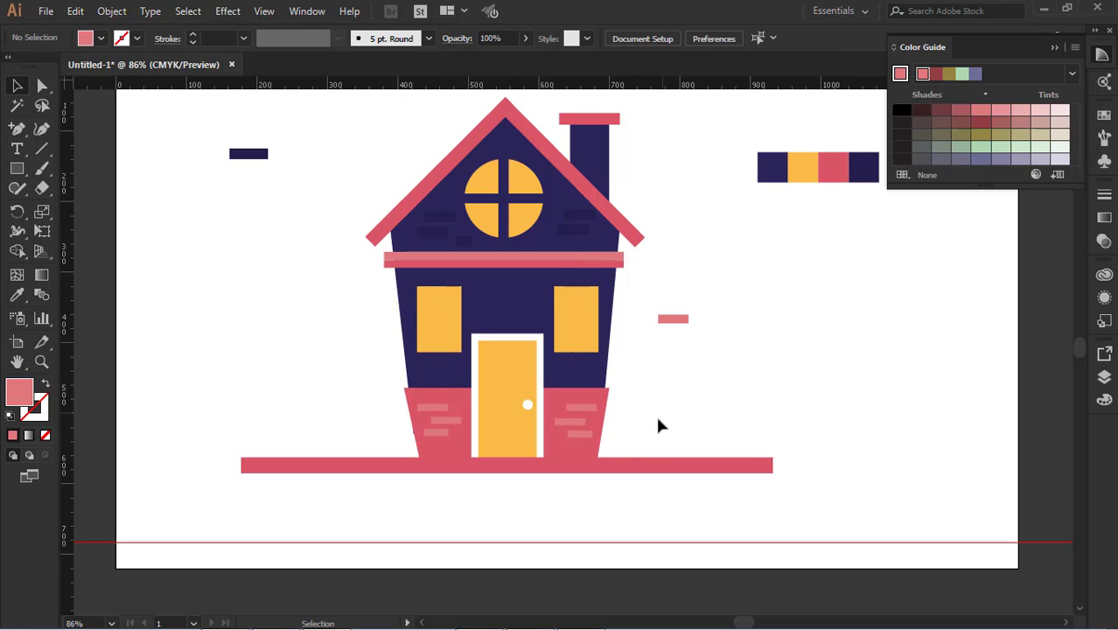
# Copy three gable bricks down onto the wall below the trim and place two short bricks in the gap between the rectangular windows
pyautogui.scroll(1, 661, 426)
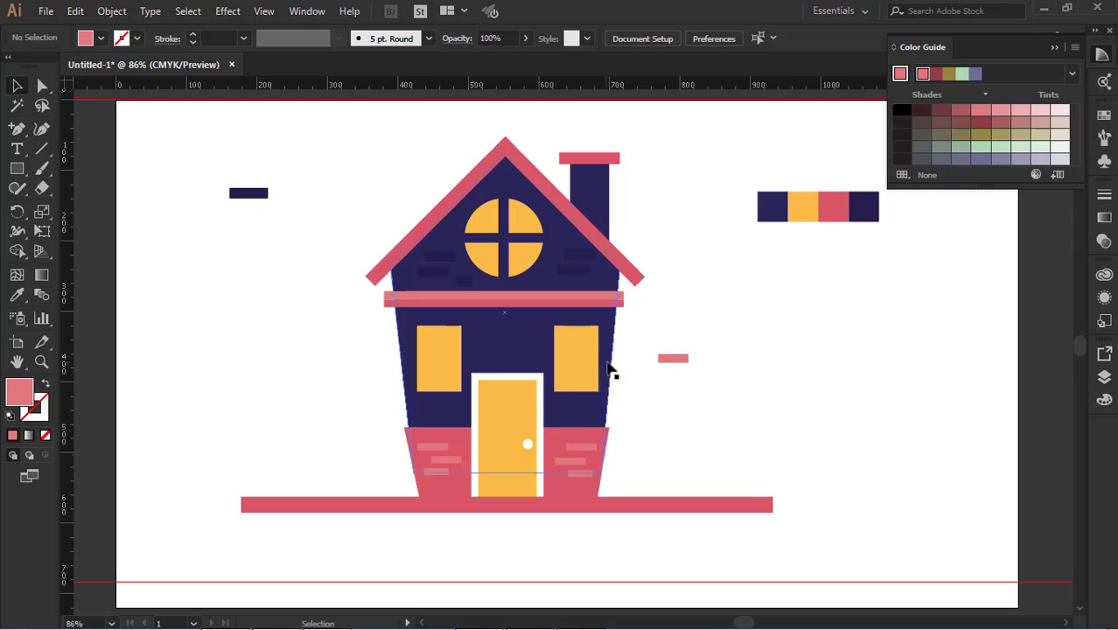
pyautogui.moveTo(581, 261); pyautogui.dragTo(577, 273)
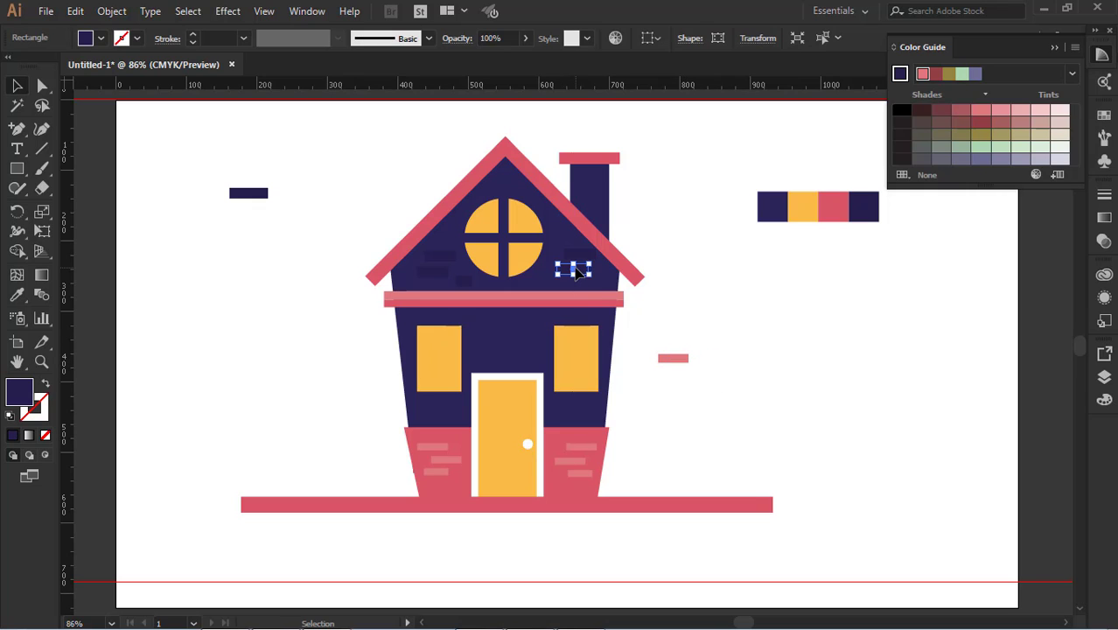
pyautogui.keyDown('shift'); pyautogui.click(430, 274); pyautogui.keyUp('shift')
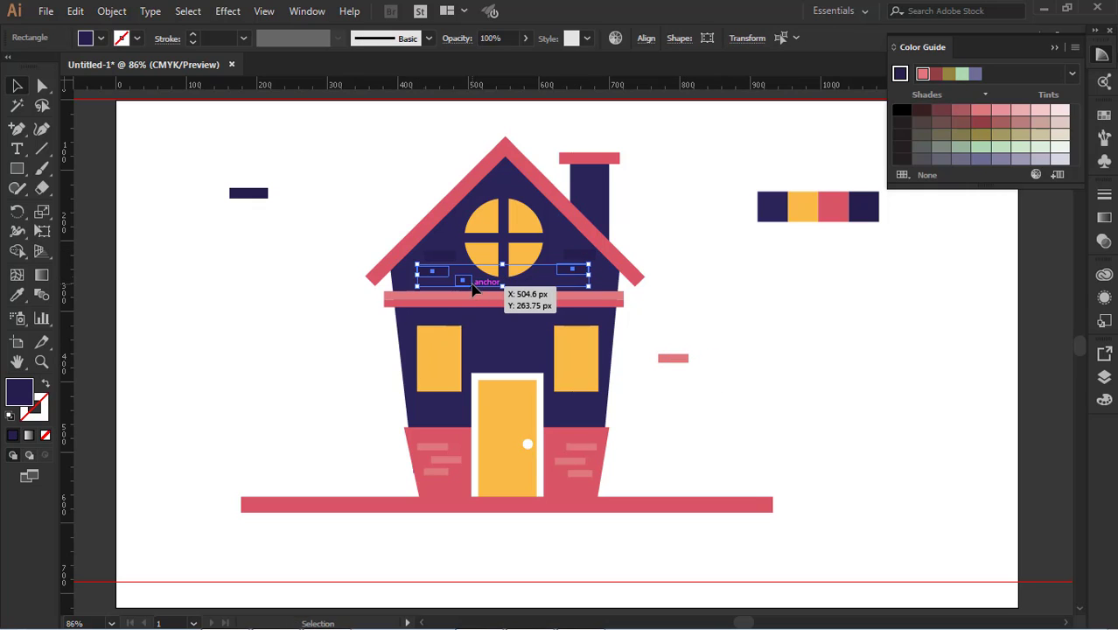
pyautogui.moveTo(473, 290); pyautogui.dragTo(479, 329)
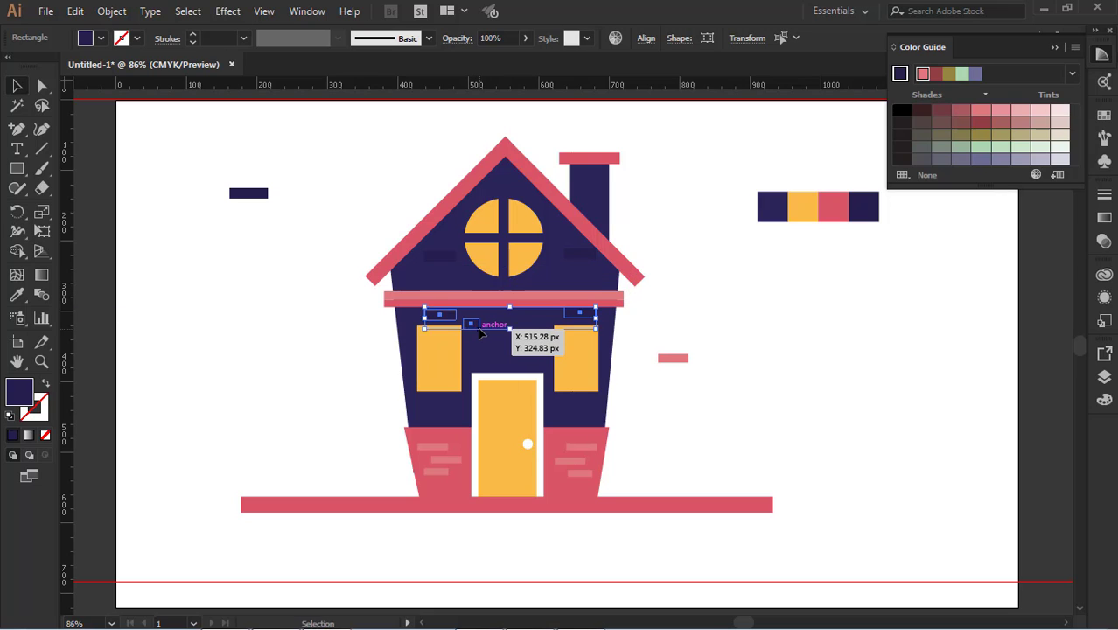
pyautogui.hotkey('ctrl', 'z')
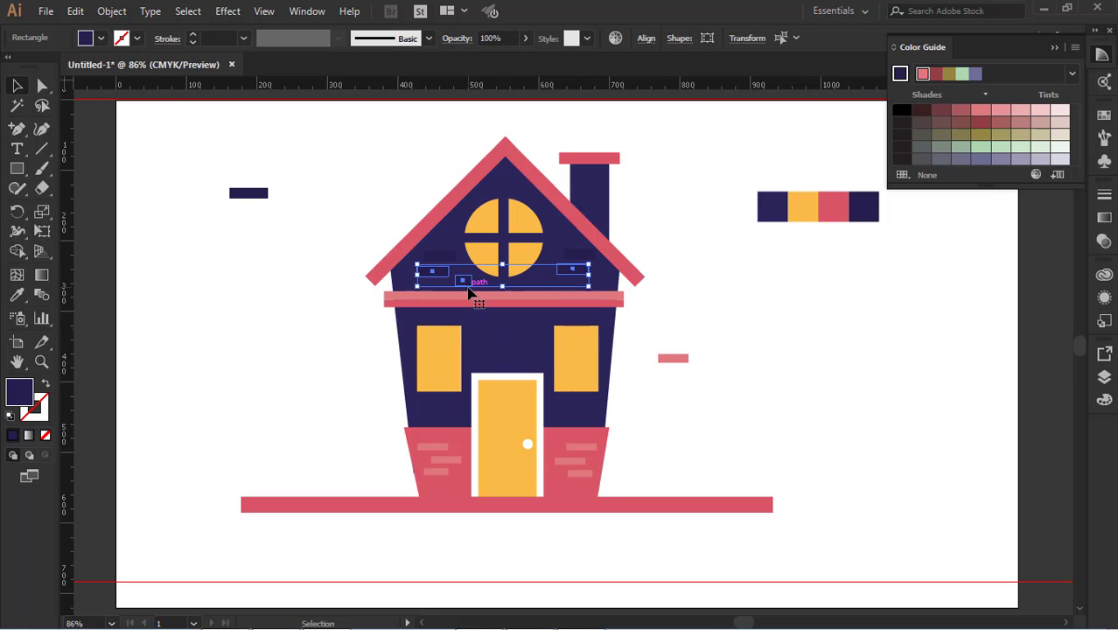
pyautogui.moveTo(468, 288); pyautogui.dragTo(540, 353)
pyautogui.click(630, 358)
pyautogui.click(787, 385)
pyautogui.moveTo(471, 326); pyautogui.dragTo(493, 340)
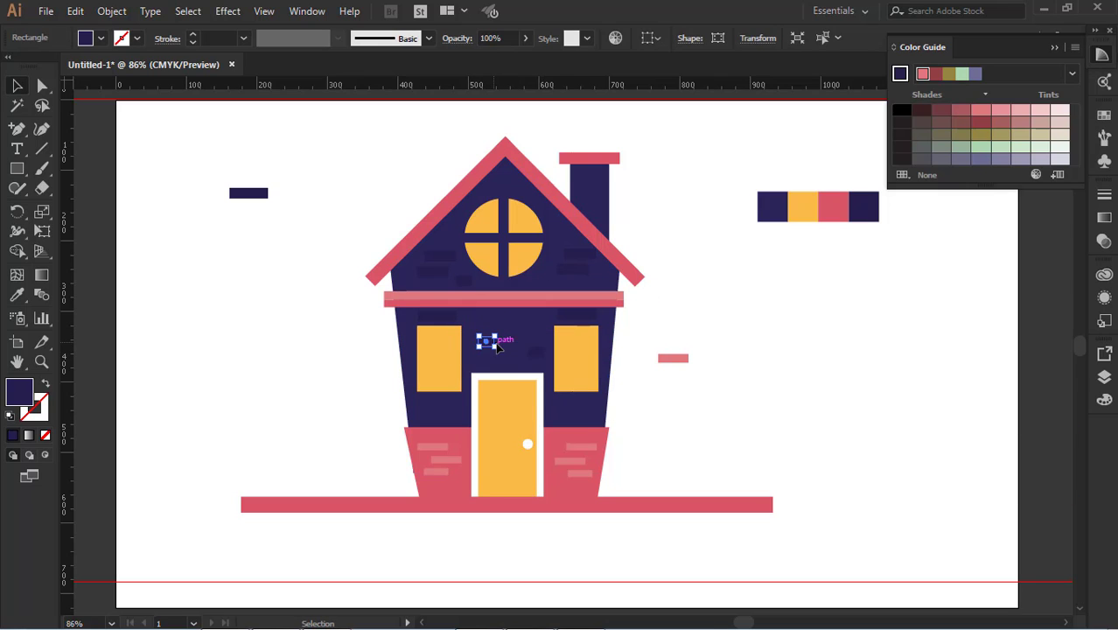
pyautogui.click(655, 345)
# Spread the long wall bricks outward above the rectangular windows and copy one to the middle of the wall above the door
pyautogui.moveTo(432, 318); pyautogui.dragTo(408, 320)
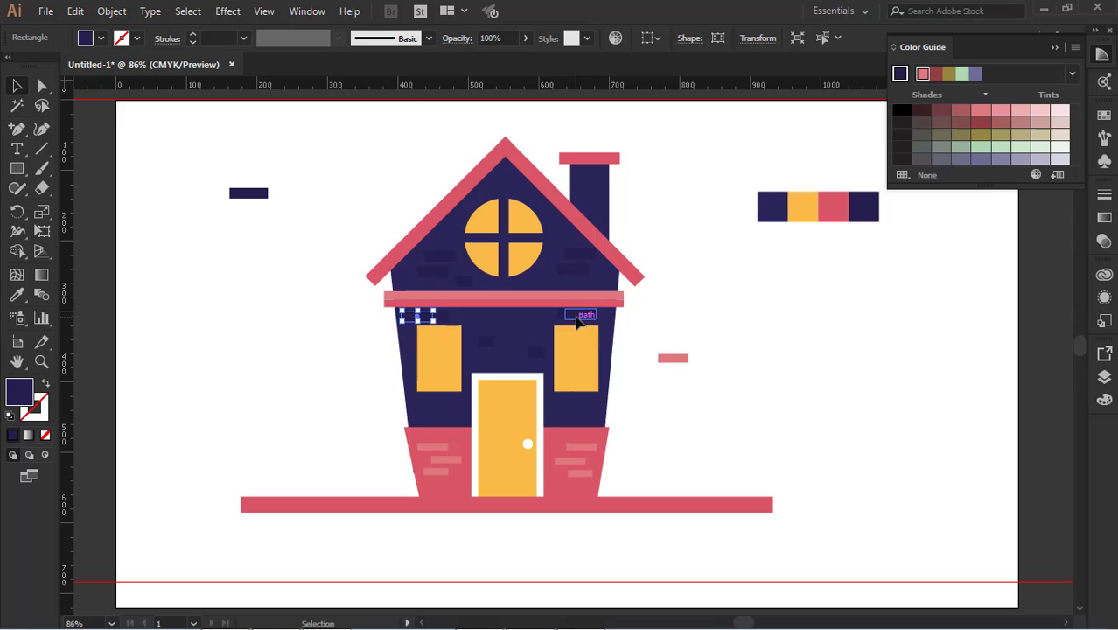
pyautogui.moveTo(576, 322); pyautogui.dragTo(588, 322)
pyautogui.click(616, 330)
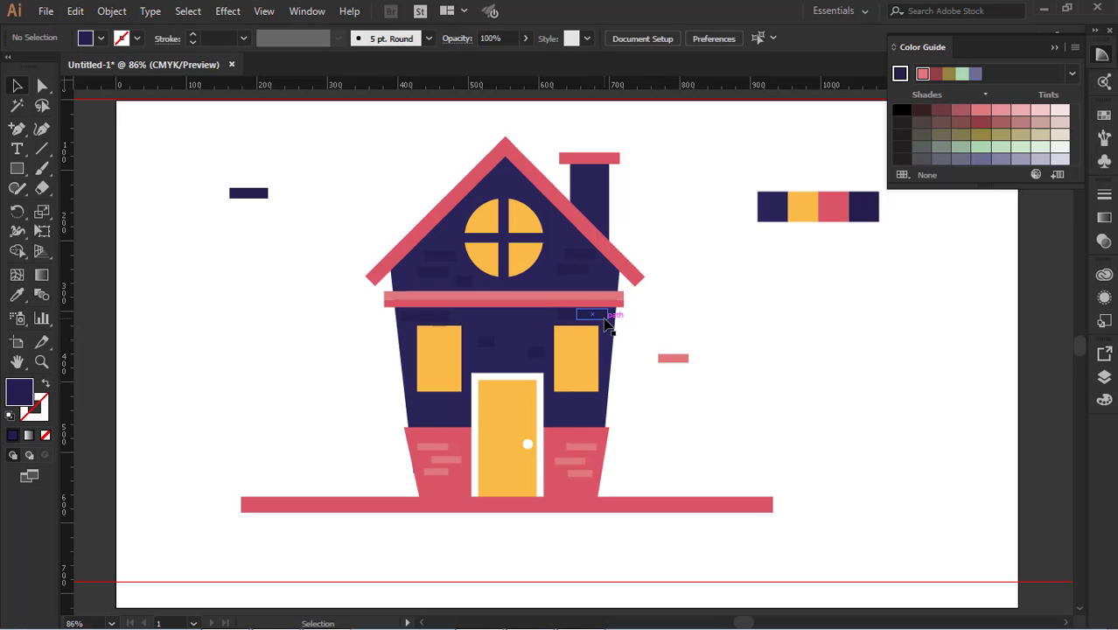
pyautogui.click(604, 319)
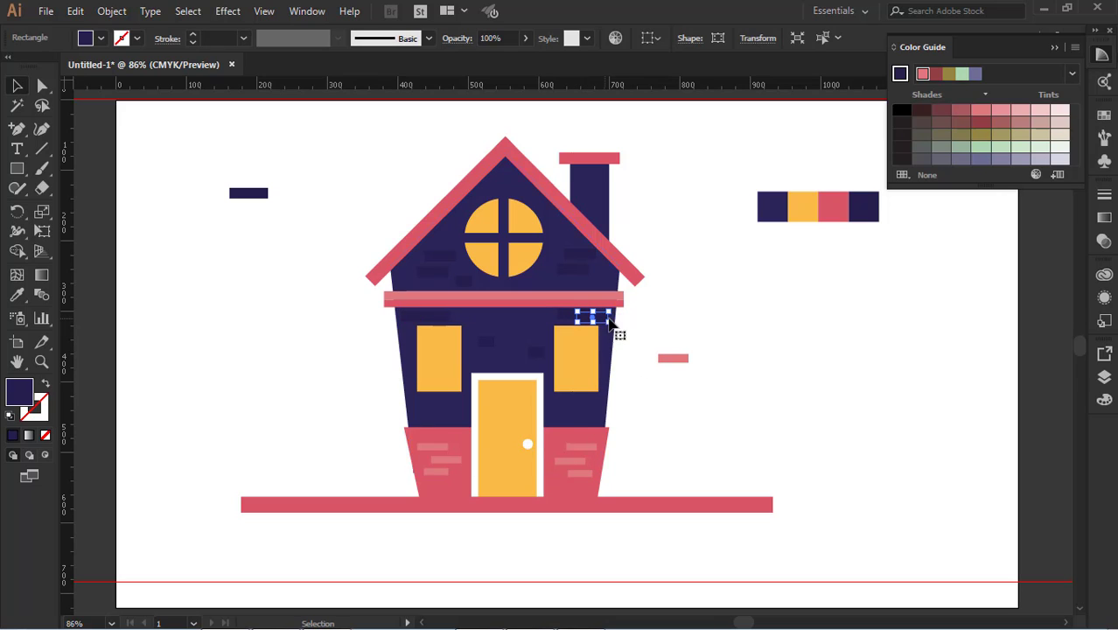
pyautogui.click(668, 319)
pyautogui.moveTo(591, 320); pyautogui.dragTo(522, 327)
pyautogui.click(629, 359)
# Delete the spare light red brick to the right of the house
pyautogui.scroll(-1, 699, 460)
pyautogui.scroll(1, 671, 404)
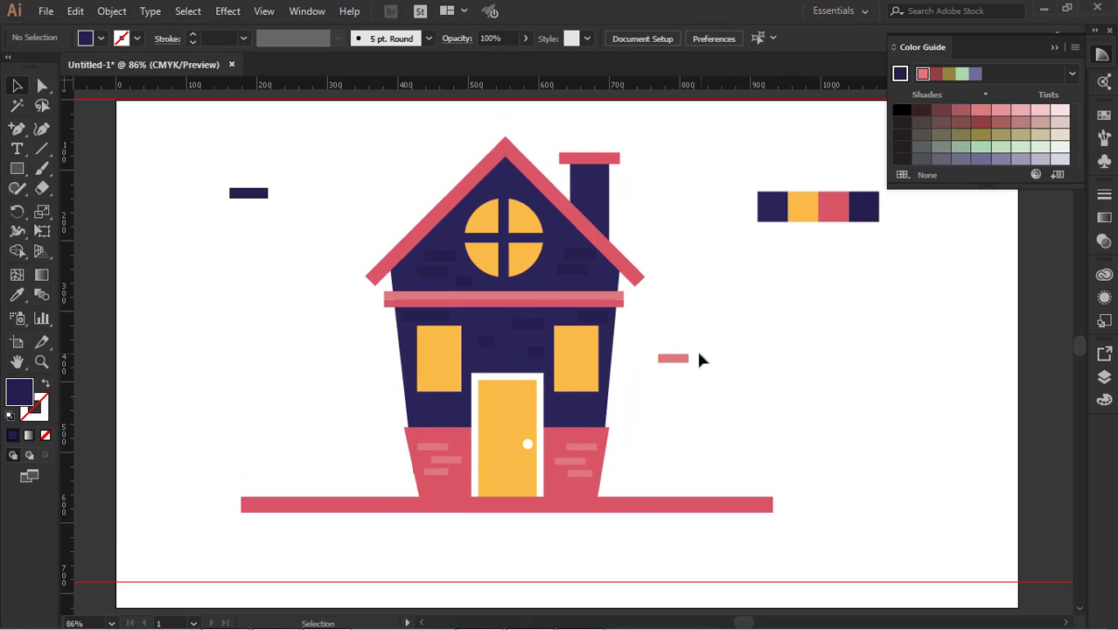
pyautogui.click(681, 356)
pyautogui.press('Delete')
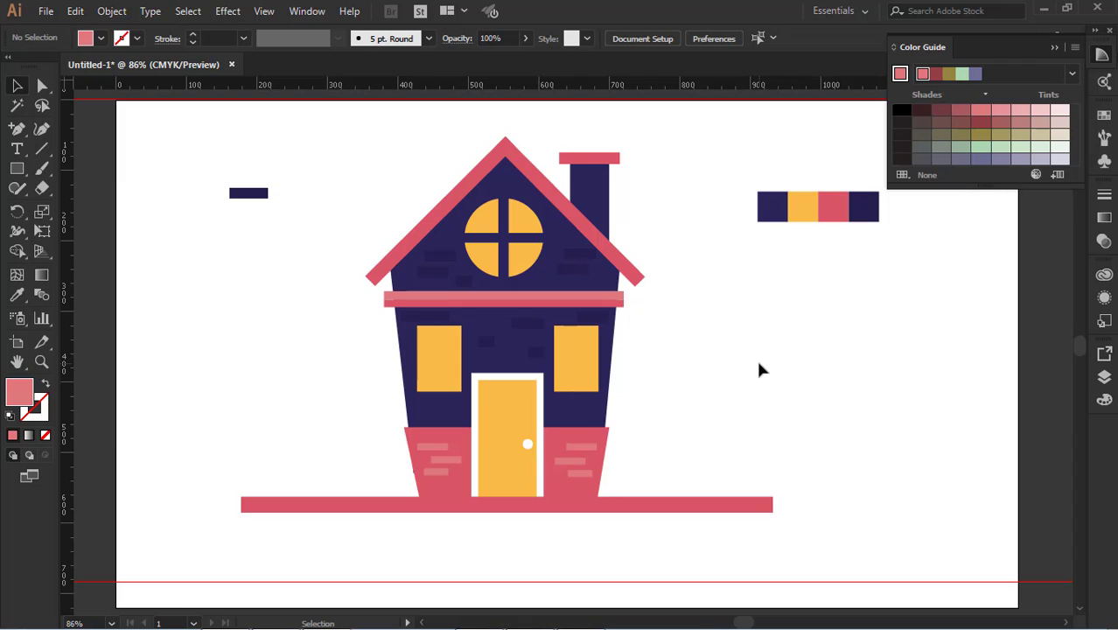
# Draw a thin vertical light red fence post at the ground strip's left end and add two copies to its right, the middle one wider
pyautogui.click(17, 168)
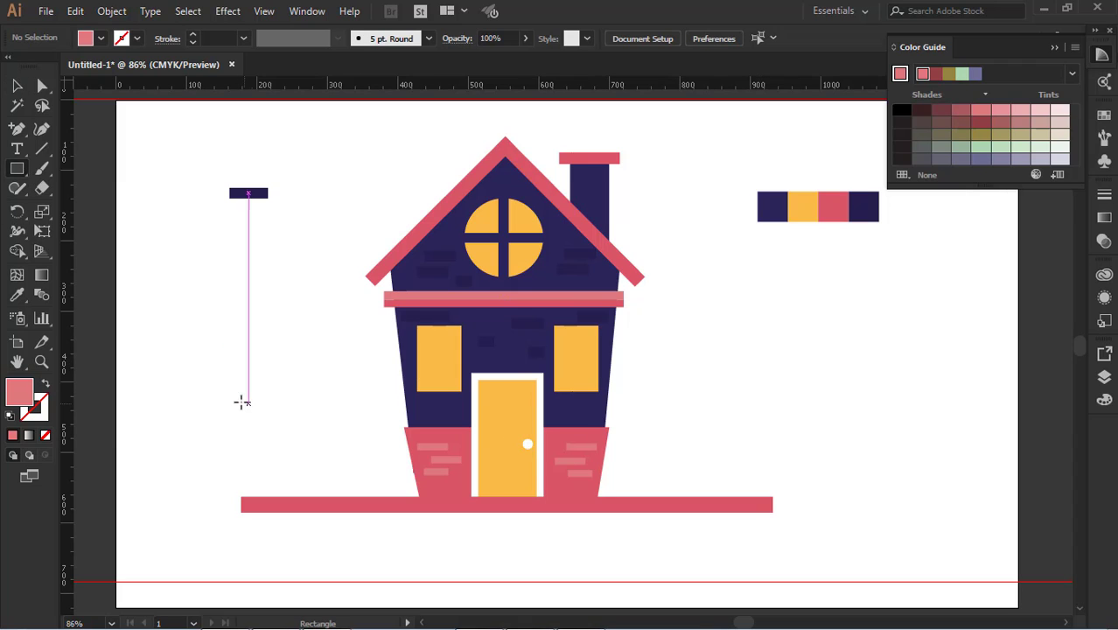
pyautogui.moveTo(242, 402); pyautogui.dragTo(248, 511)
pyautogui.click(17, 91)
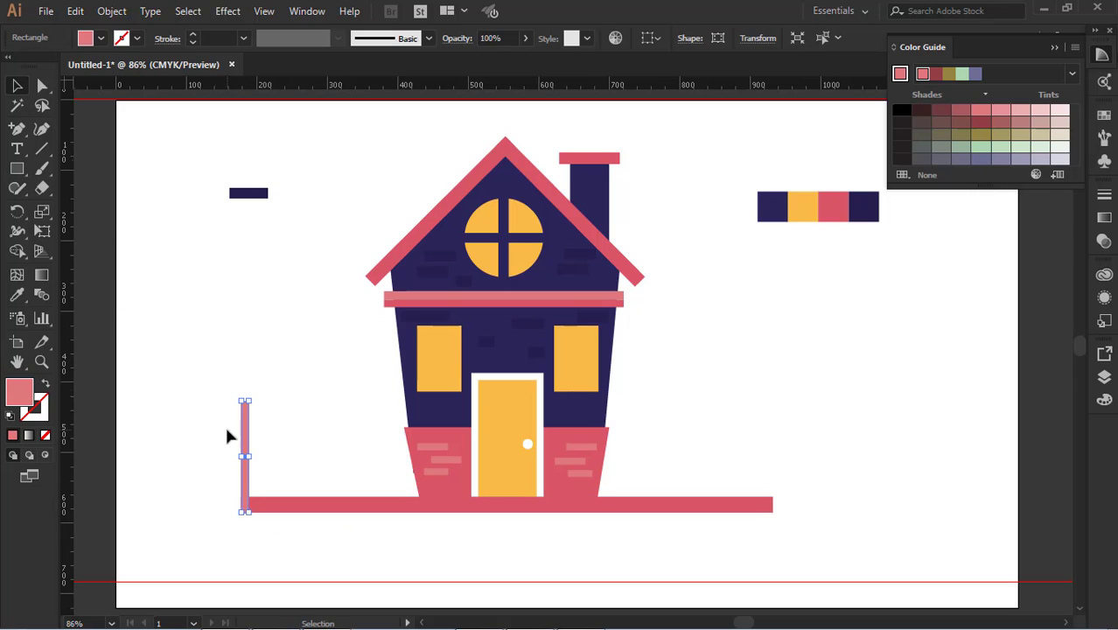
pyautogui.click(226, 427)
pyautogui.moveTo(244, 448); pyautogui.dragTo(281, 455)
pyautogui.click(269, 452)
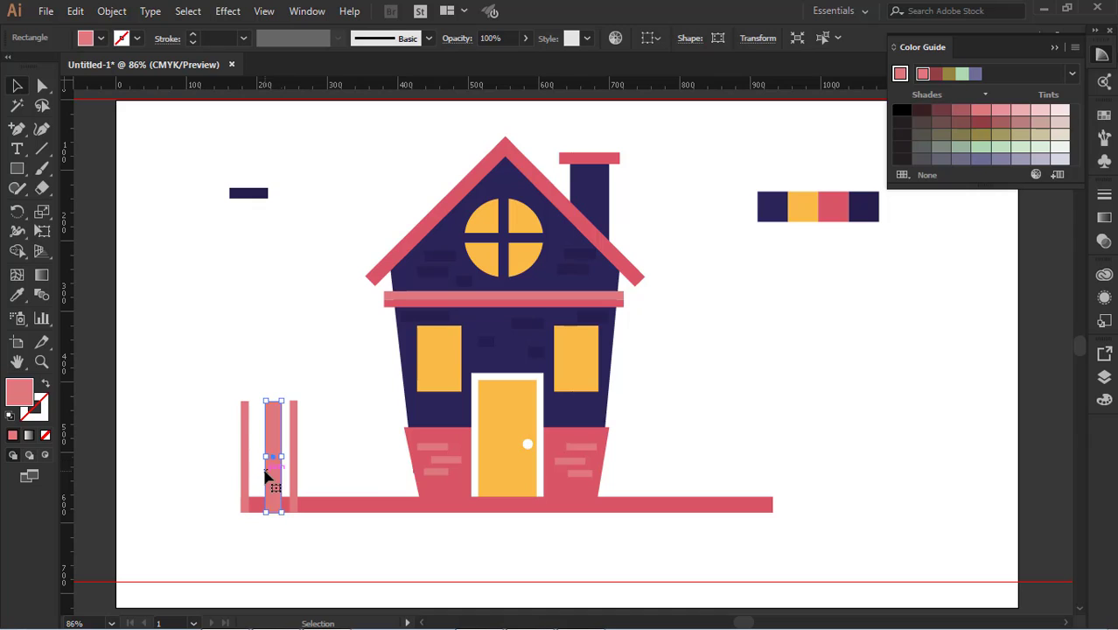
# Nudge the wide fence post slightly left and copy the rightmost thin post further right as a fourth post
pyautogui.click(203, 407)
pyautogui.click(273, 454)
pyautogui.press('Left')
pyautogui.press('Left')
pyautogui.press('Left')
pyautogui.press('Left')
pyautogui.press('Left')
pyautogui.press('Left')
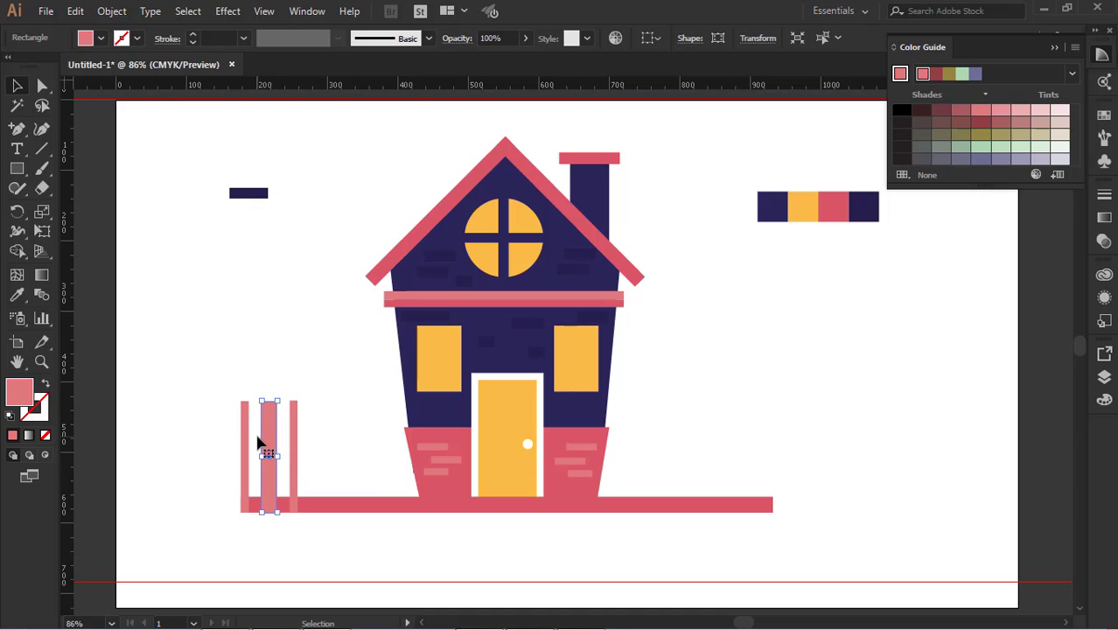
pyautogui.click(182, 306)
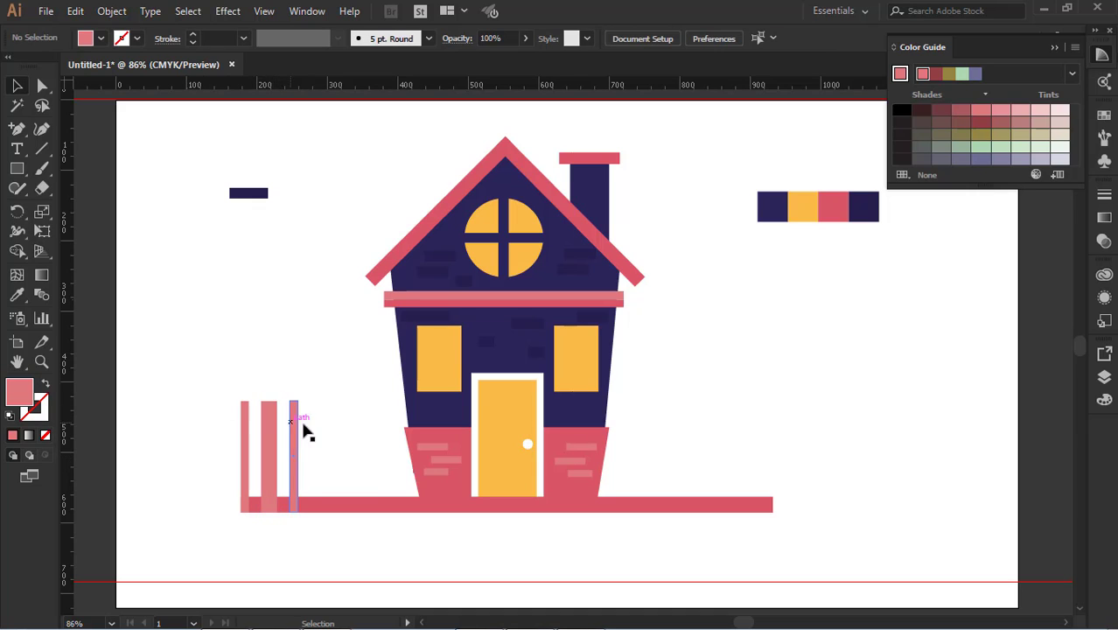
pyautogui.moveTo(296, 464); pyautogui.dragTo(313, 464)
pyautogui.click(223, 416)
# Draw a horizontal rail across the four fence posts and add a copy below it, offset slightly to the left
pyautogui.click(16, 168)
pyautogui.moveTo(210, 336); pyautogui.dragTo(272, 375)
pyautogui.press('v')
pyautogui.moveTo(317, 427); pyautogui.dragTo(319, 463)
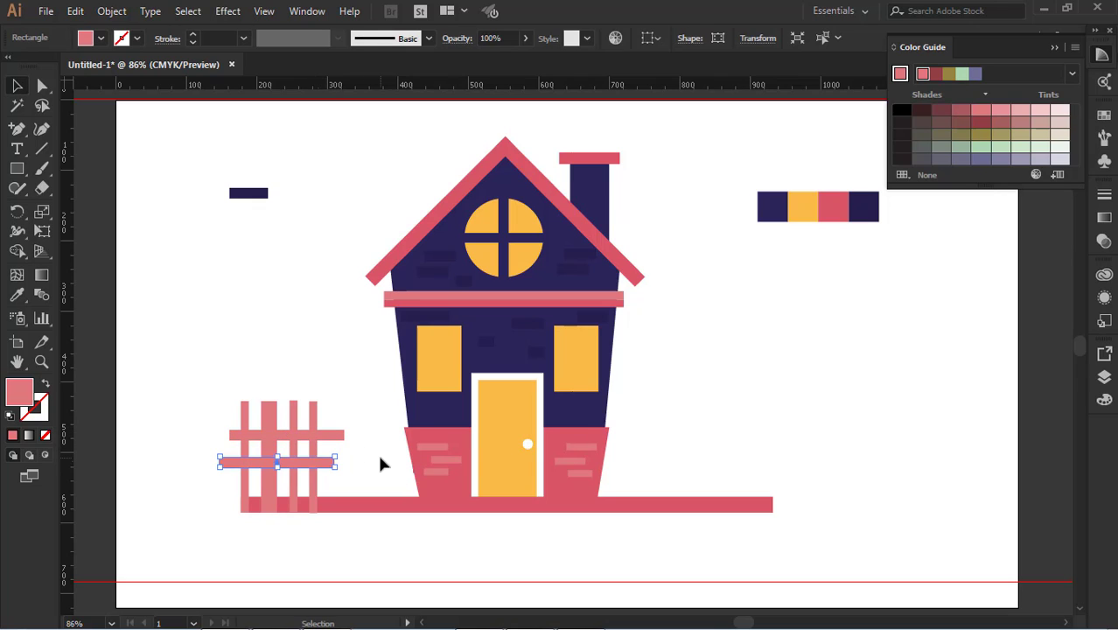
pyautogui.click(377, 451)
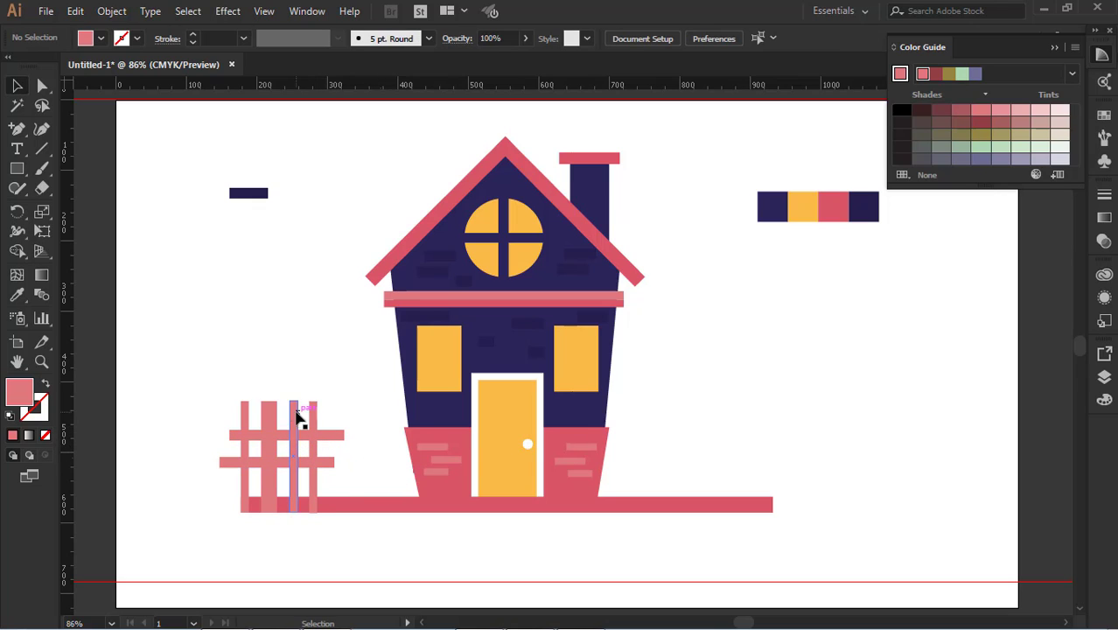
# Recolor all fence posts and rails with the red sampled from the ground strip
pyautogui.moveTo(203, 376); pyautogui.dragTo(354, 478)
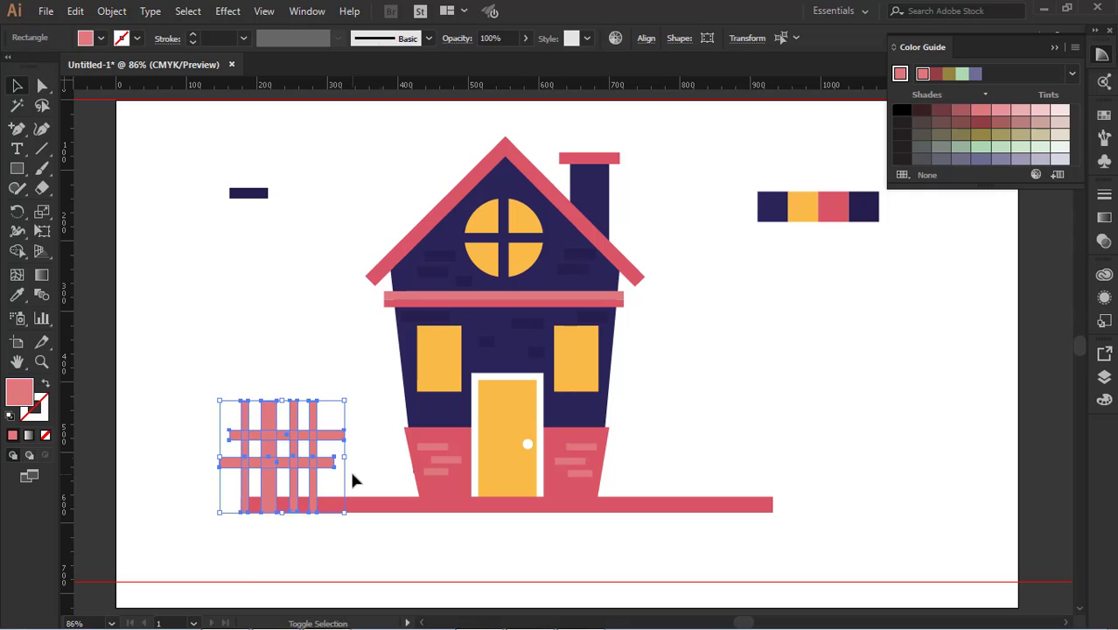
pyautogui.click(377, 454)
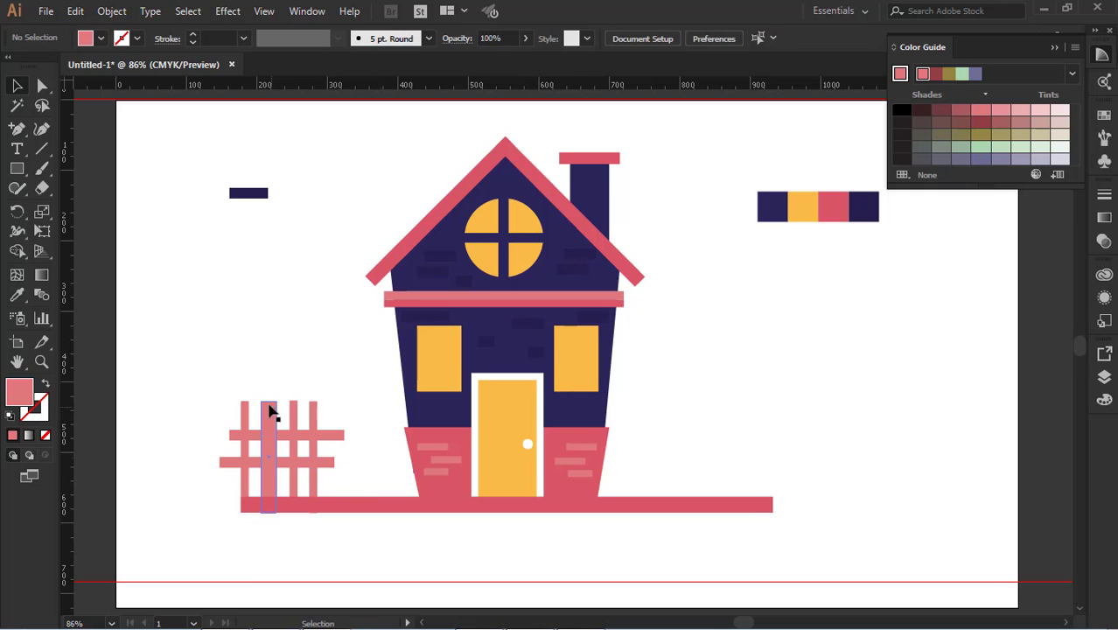
pyautogui.moveTo(223, 356); pyautogui.dragTo(350, 486)
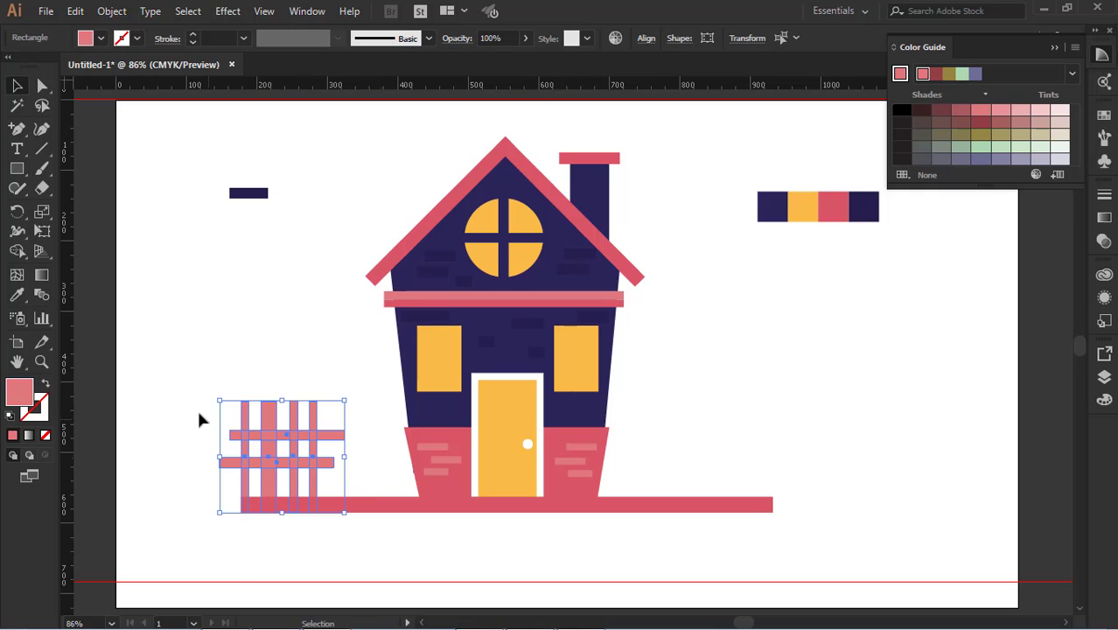
pyautogui.click(13, 302)
pyautogui.click(390, 498)
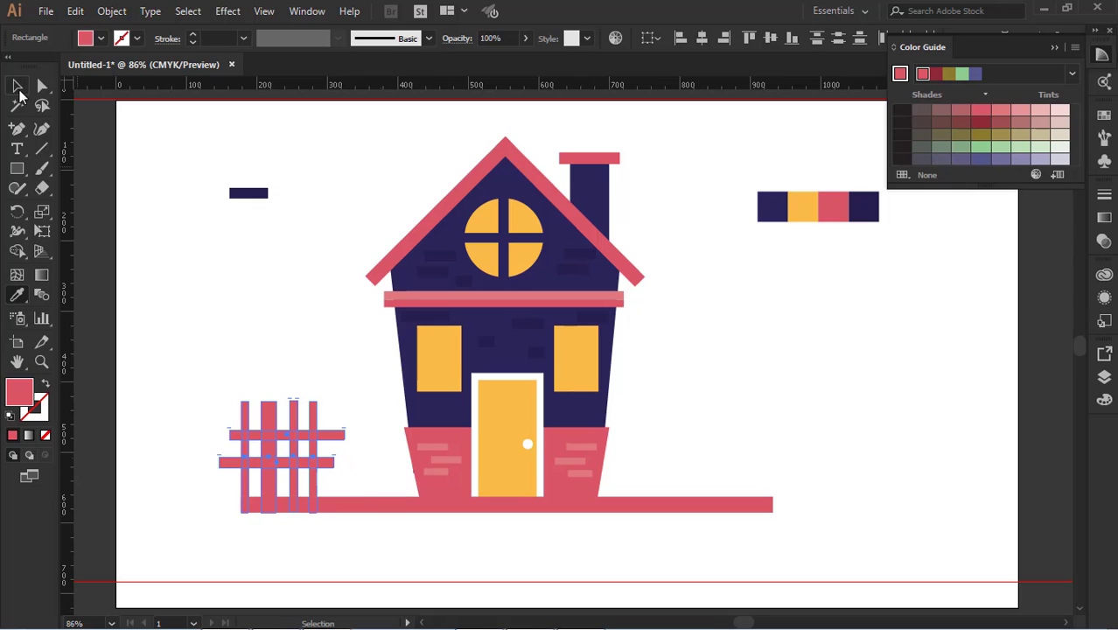
pyautogui.click(17, 85)
pyautogui.click(221, 253)
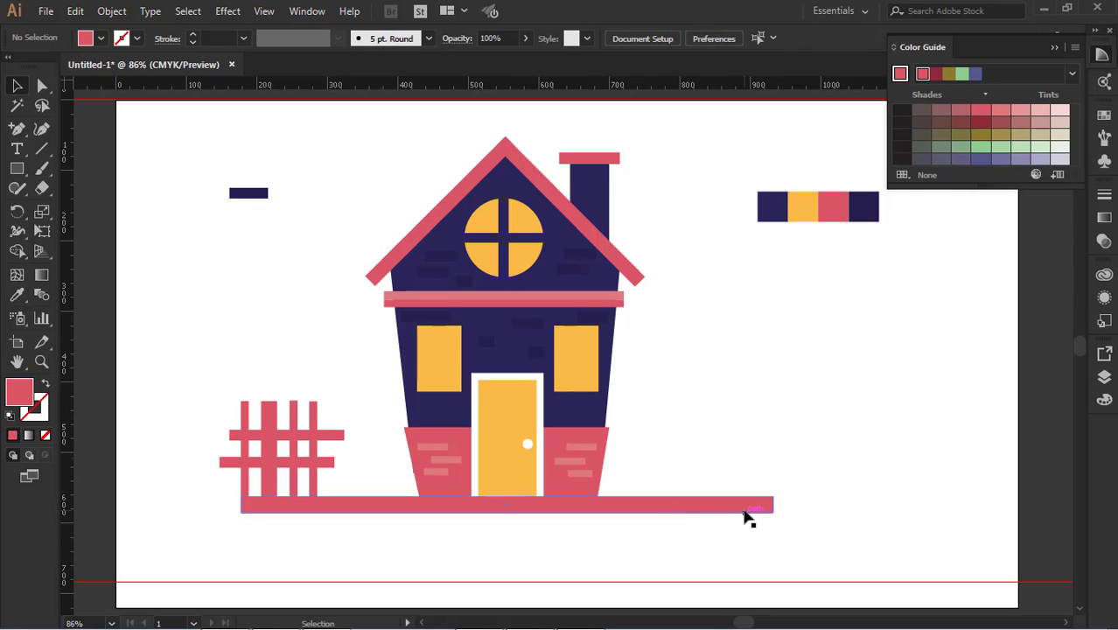
# Draw a red circle about 119 px in diameter left of the house and place an overlapping copy at its lower right
pyautogui.click(19, 170)
pyautogui.moveTo(22, 175); pyautogui.dragTo(87, 209)
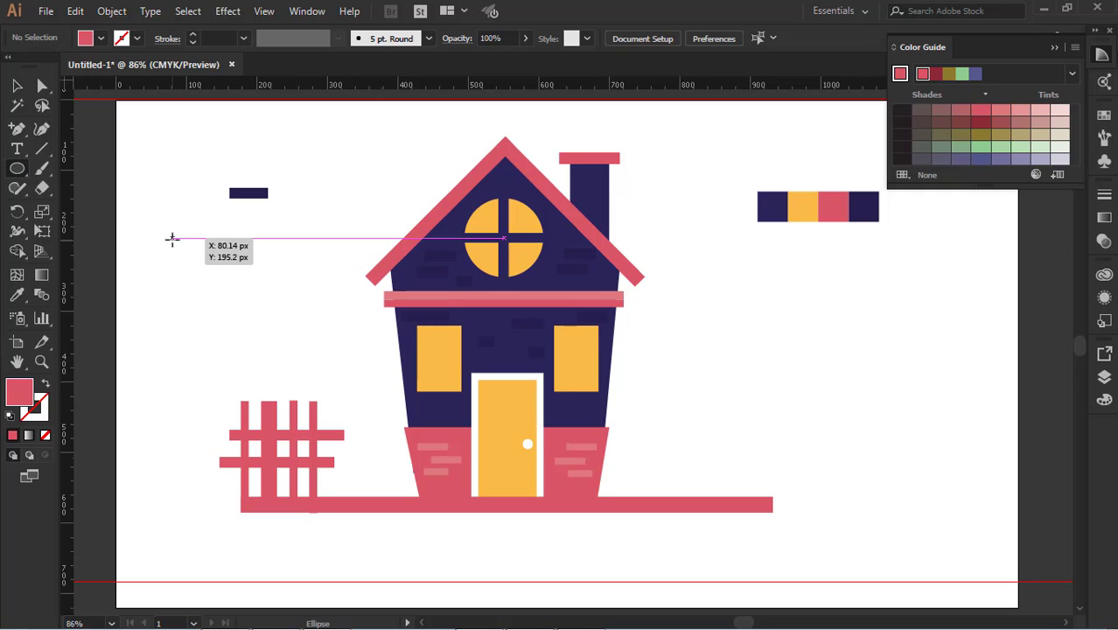
pyautogui.moveTo(169, 238); pyautogui.dragTo(427, 499)
pyautogui.click(17, 86)
pyautogui.click(316, 312)
pyautogui.click(143, 241)
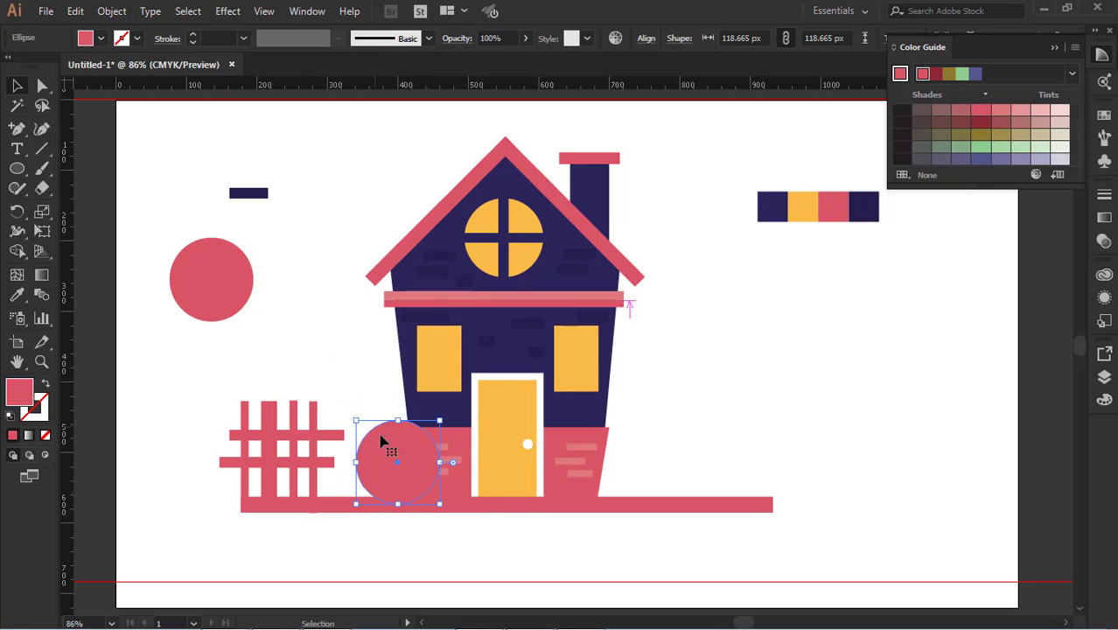
pyautogui.hotkey('ctrl', 'z')
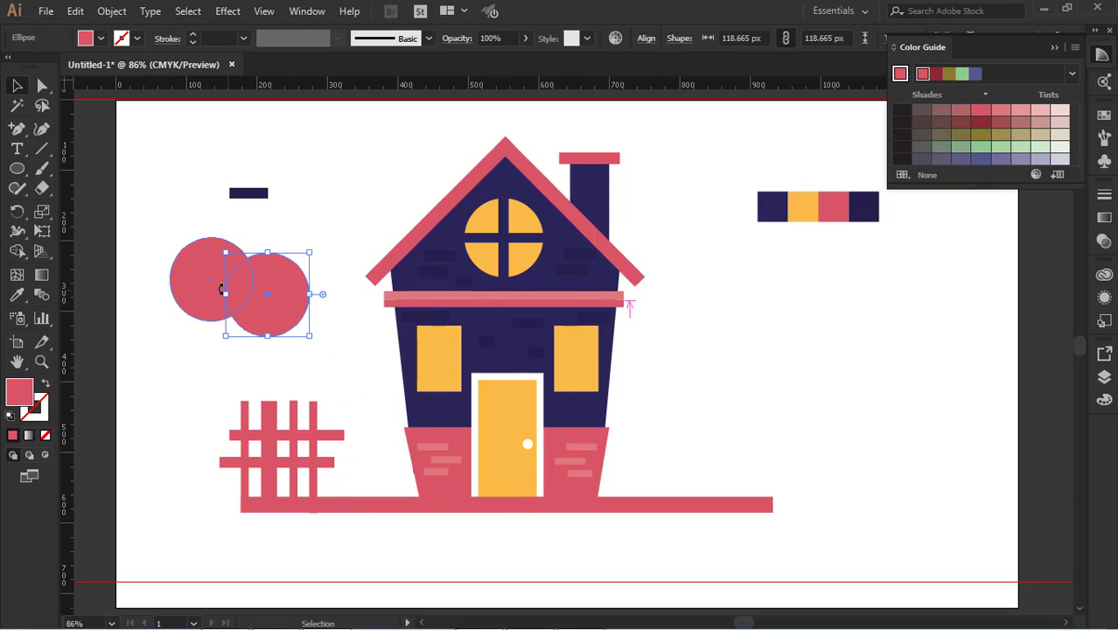
# Copy the circle pair to the house's lower left corner, scaled to about 99 px per circle and rotated so the right one sits higher
pyautogui.click(197, 384)
pyautogui.moveTo(259, 342); pyautogui.dragTo(416, 491)
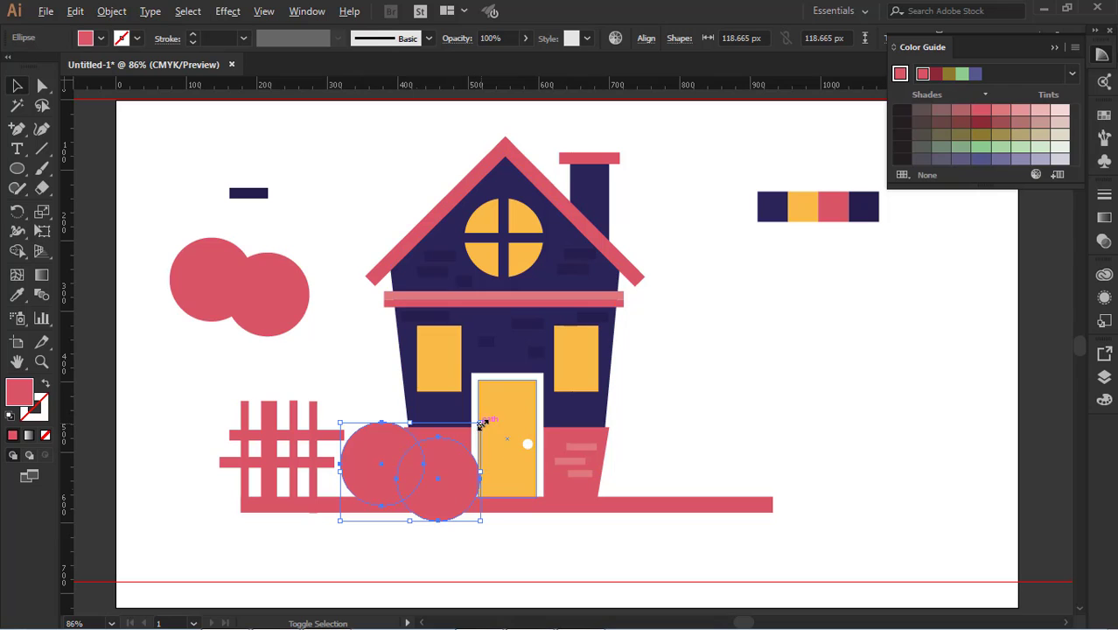
pyautogui.moveTo(480, 422); pyautogui.dragTo(454, 434)
pyautogui.moveTo(459, 507); pyautogui.dragTo(669, 345)
pyautogui.moveTo(446, 472); pyautogui.dragTo(426, 474)
pyautogui.click(625, 483)
pyautogui.click(410, 491)
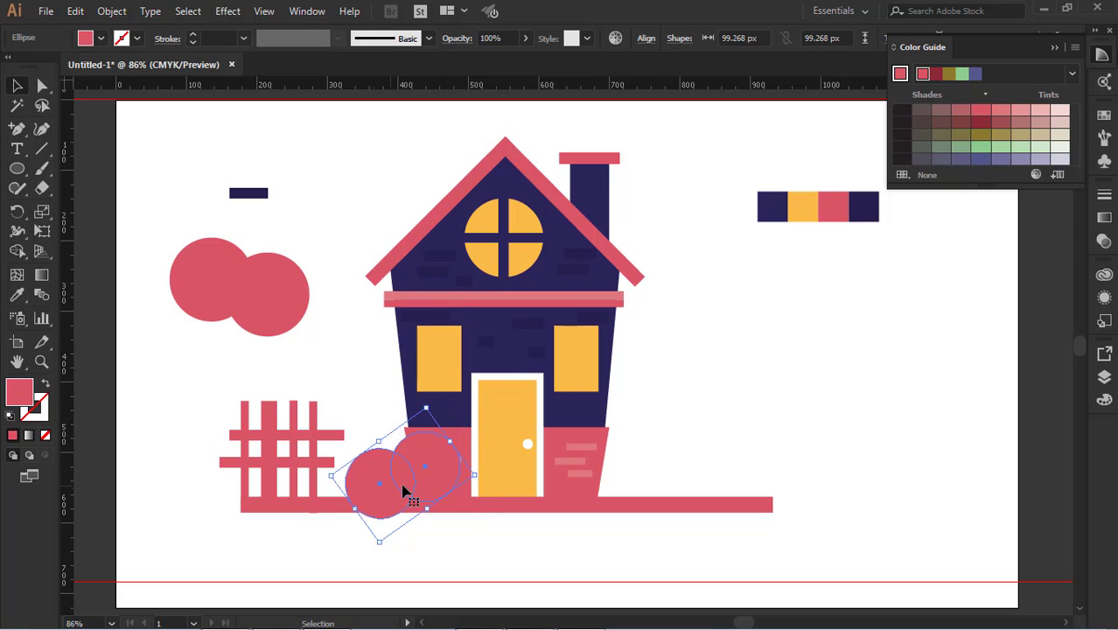
pyautogui.click(464, 554)
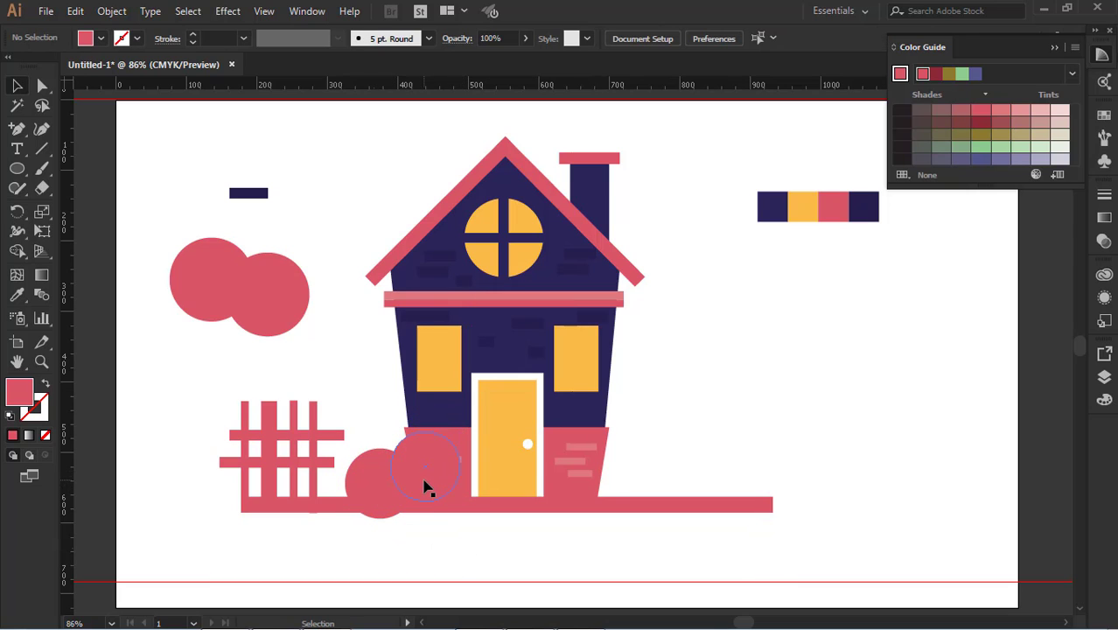
# Copy the lower right large red circle, scale the copy to about 82 px and place it atop the pair at the house's lower left corner
pyautogui.click(271, 302)
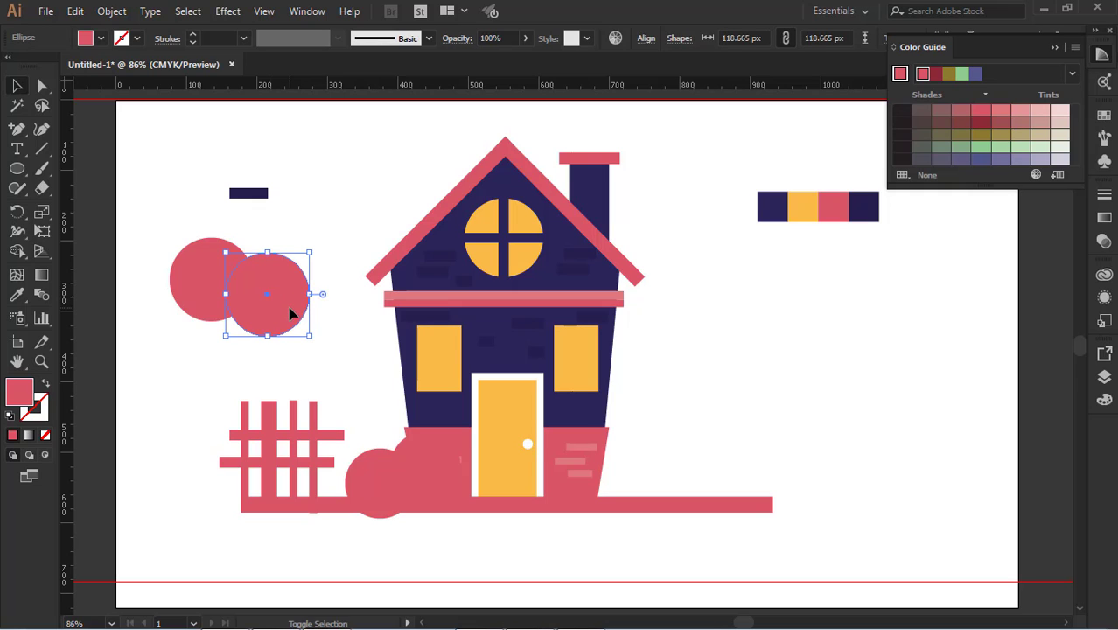
pyautogui.moveTo(289, 315); pyautogui.dragTo(381, 336)
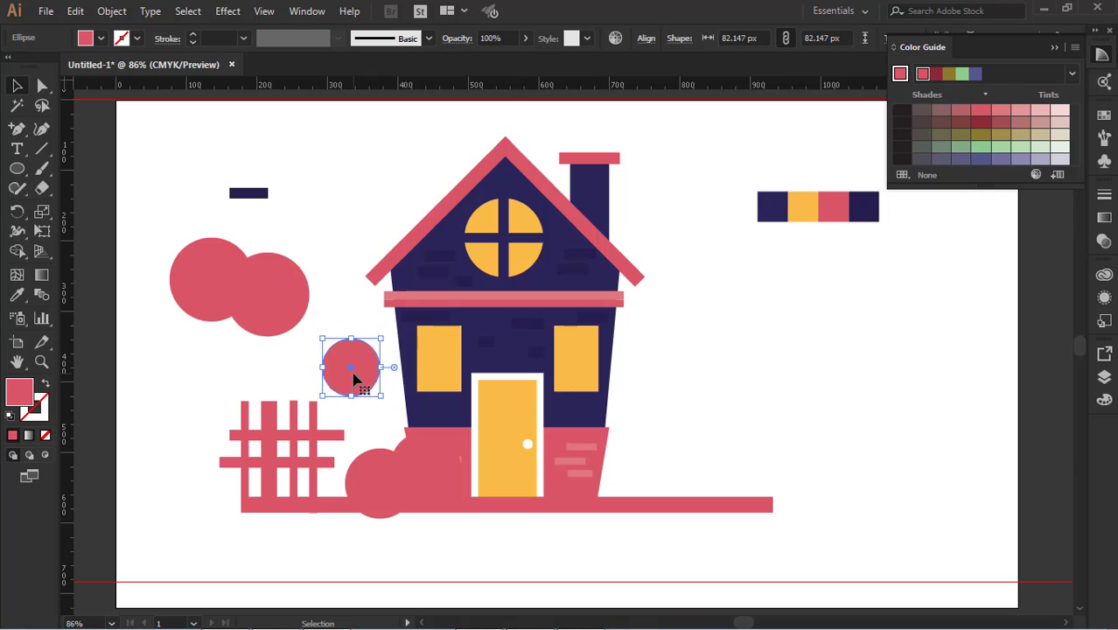
pyautogui.moveTo(357, 374); pyautogui.dragTo(385, 465)
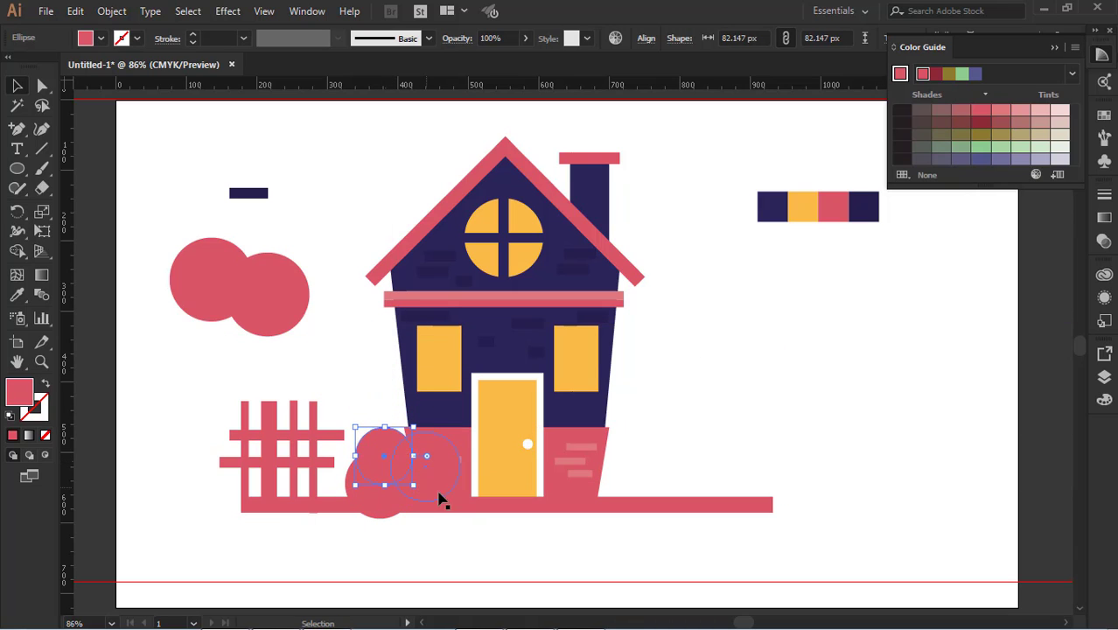
pyautogui.click(476, 523)
# Recolor the three overlapping circles at the house's lower left corner a saturated medium green
pyautogui.click(447, 466)
pyautogui.keyDown('shift'); pyautogui.click(376, 502); pyautogui.keyUp('shift')
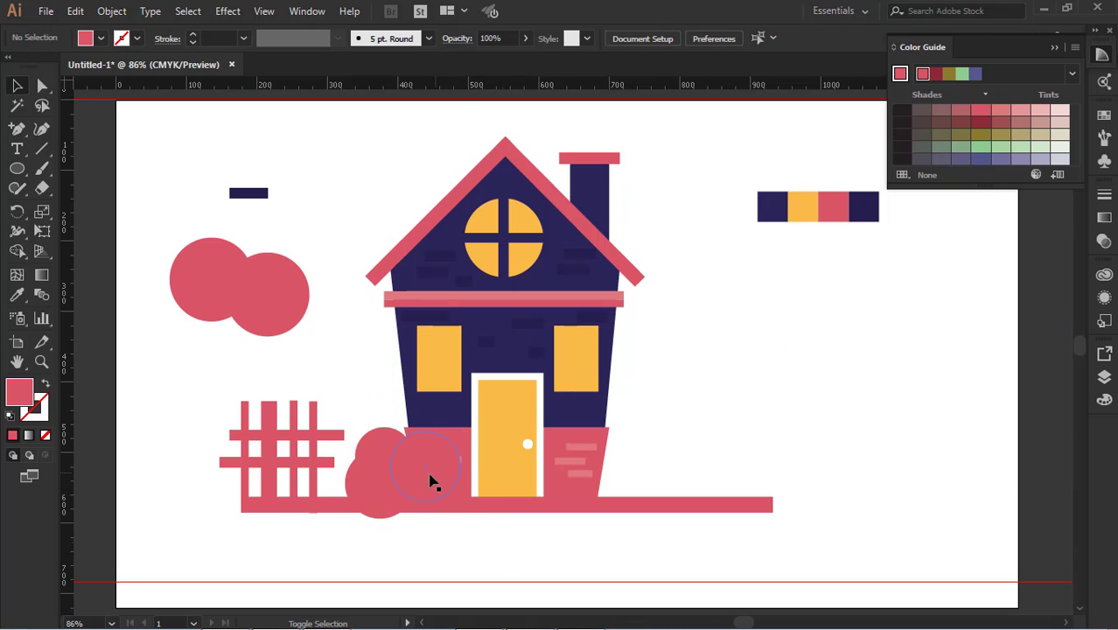
pyautogui.keyDown('shift'); pyautogui.click(429, 480); pyautogui.keyUp('shift')
pyautogui.keyDown('shift'); pyautogui.click(376, 464); pyautogui.keyUp('shift')
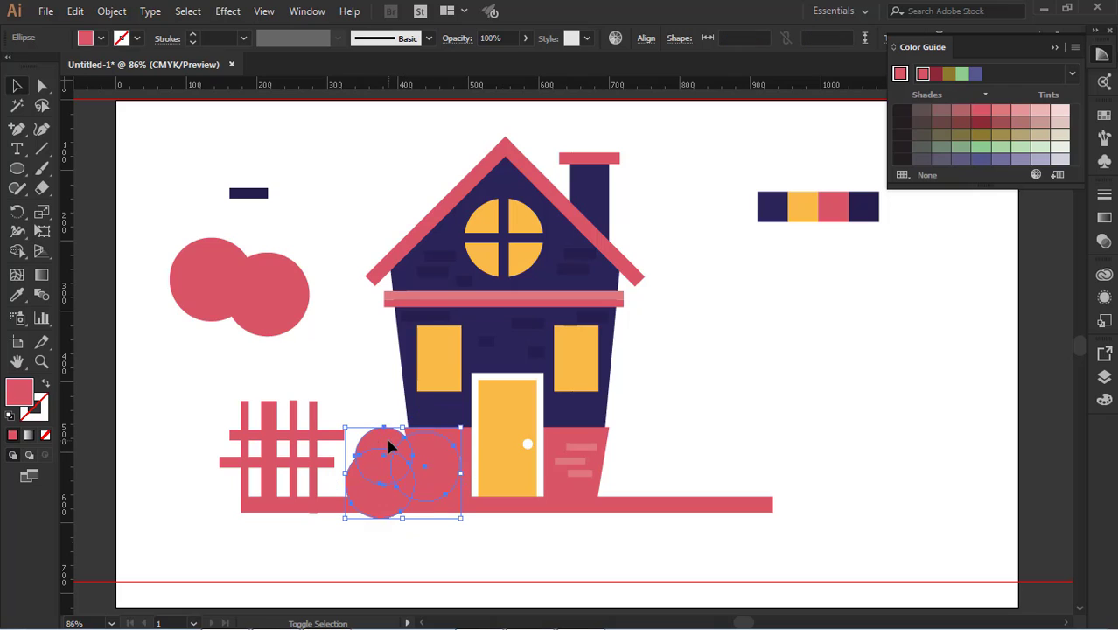
pyautogui.click(962, 75)
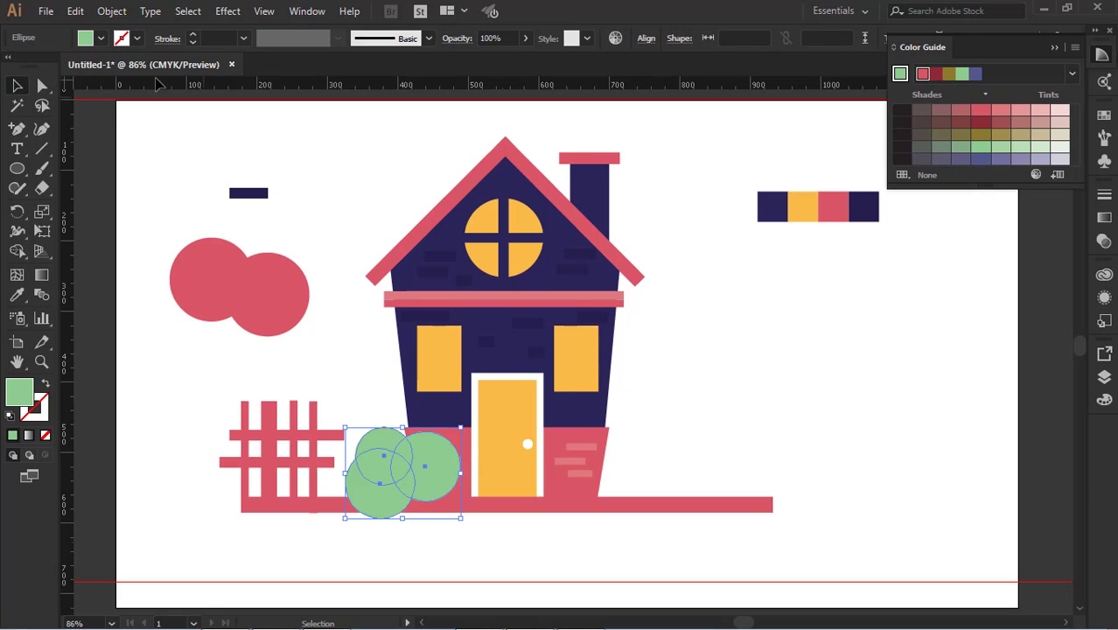
pyautogui.doubleClick(21, 394)
pyautogui.moveTo(806, 294); pyautogui.dragTo(820, 293)
pyautogui.click(1027, 253)
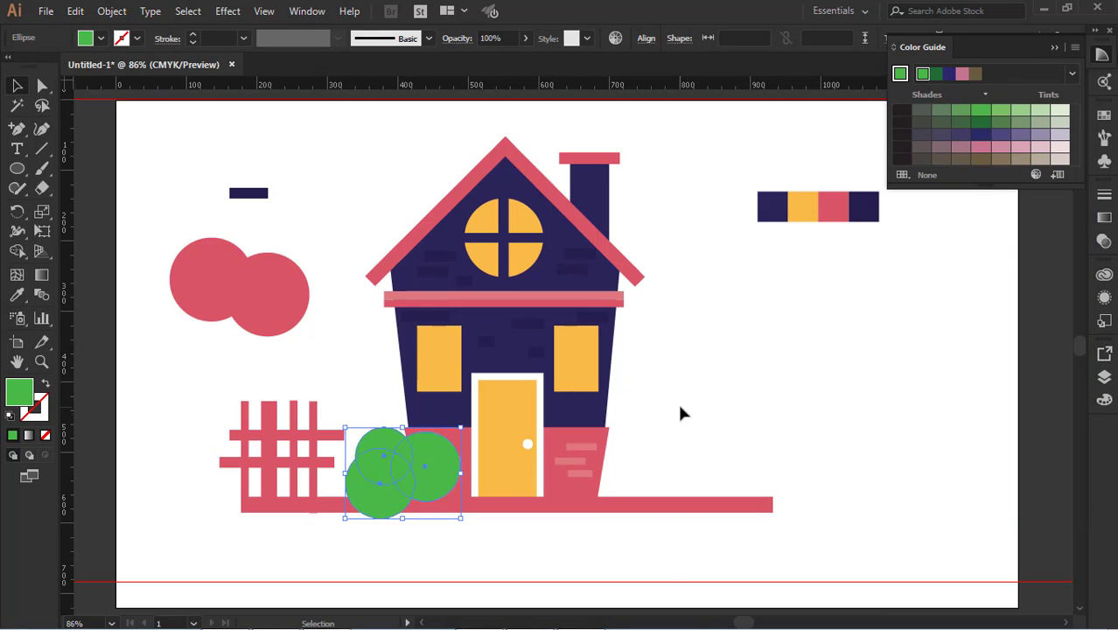
pyautogui.click(678, 404)
# Shift the two larger green circles slightly left and raise the smallest circle a little above them
pyautogui.click(376, 509)
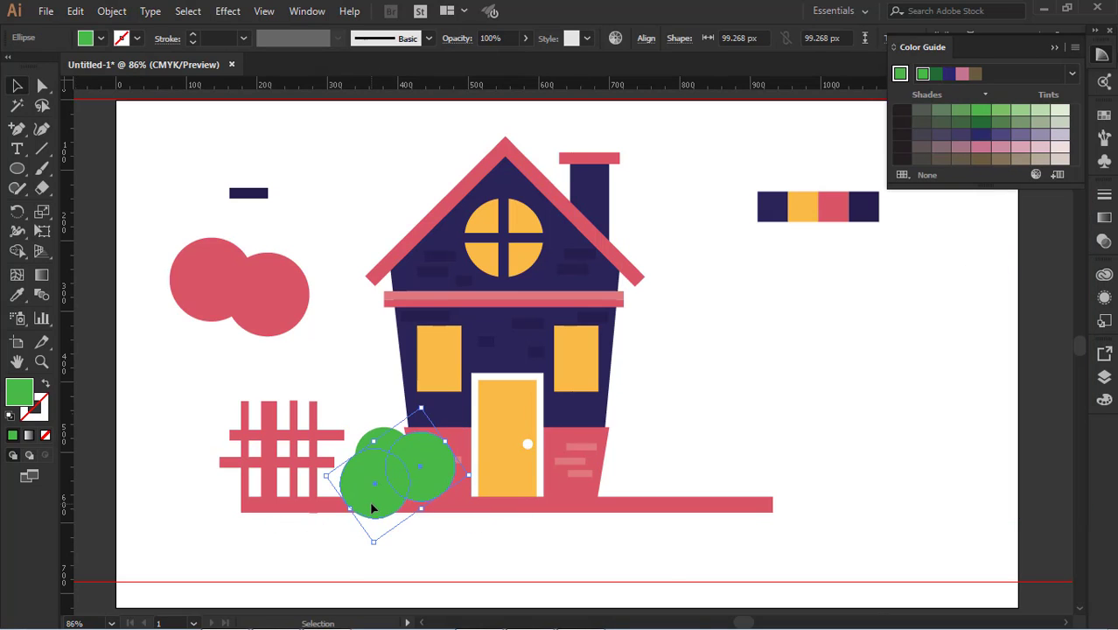
pyautogui.click(374, 398)
pyautogui.moveTo(374, 435); pyautogui.dragTo(375, 423)
pyautogui.hotkey('ctrl', 'shift', 'a')
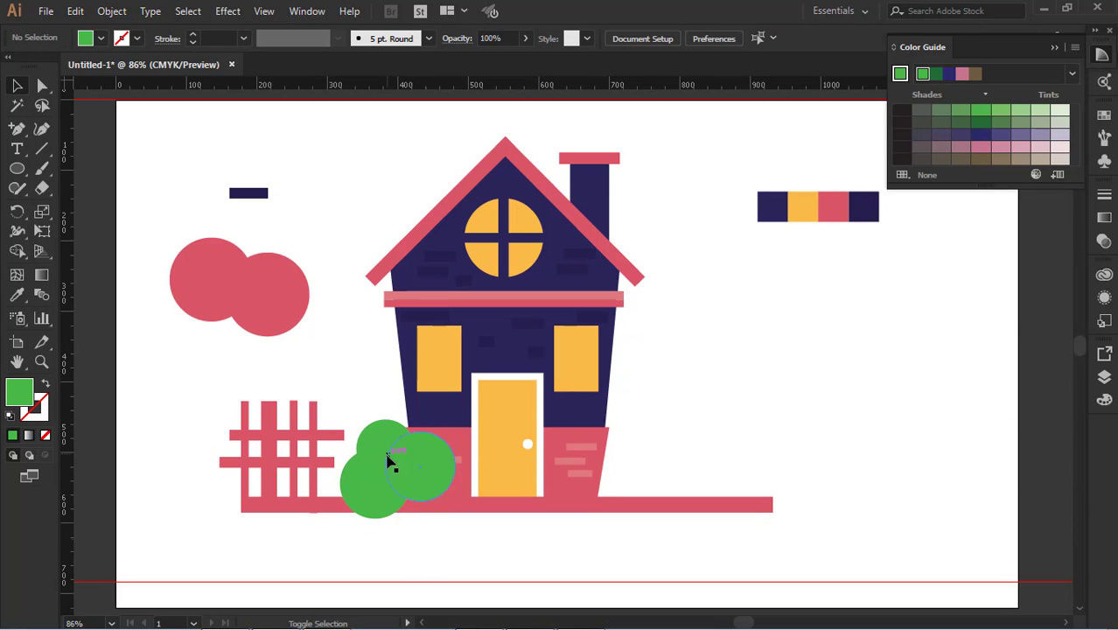
# Merge the three green circles into a single bush shape with the Shape Builder tool
pyautogui.click(373, 440)
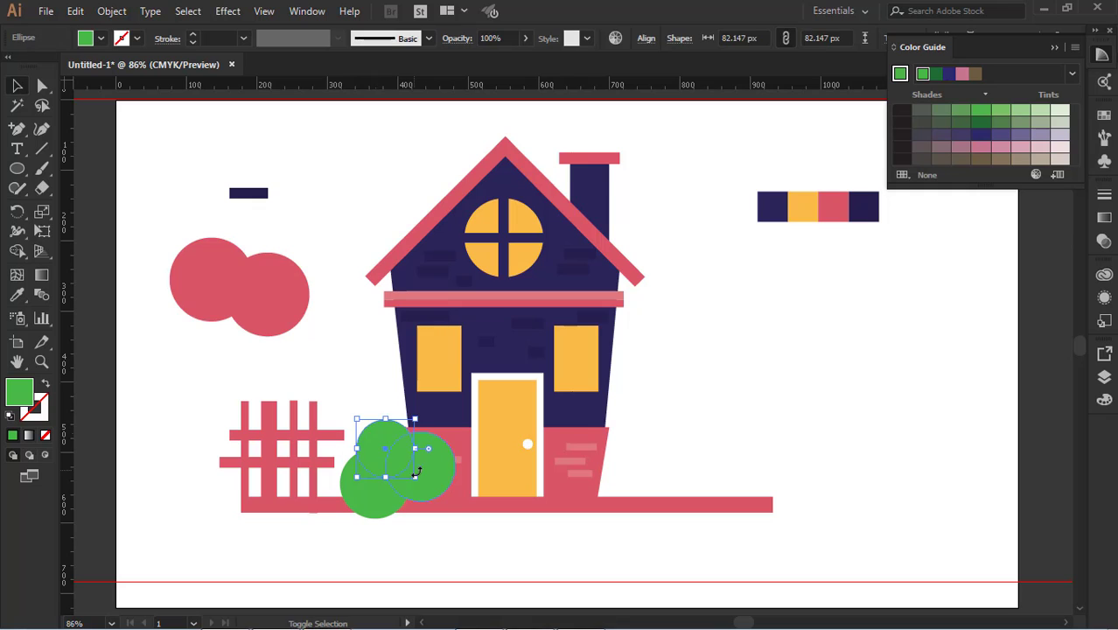
pyautogui.moveTo(439, 501); pyautogui.dragTo(370, 507)
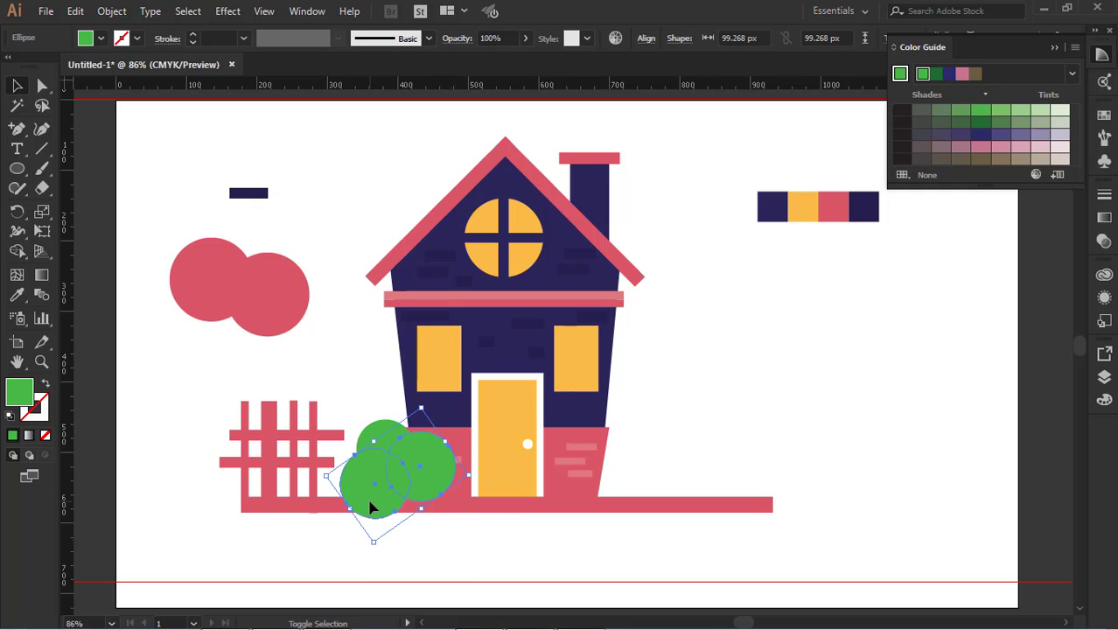
pyautogui.keyDown('shift'); pyautogui.click(385, 429); pyautogui.keyUp('shift')
pyautogui.hotkey('shift', 'm')
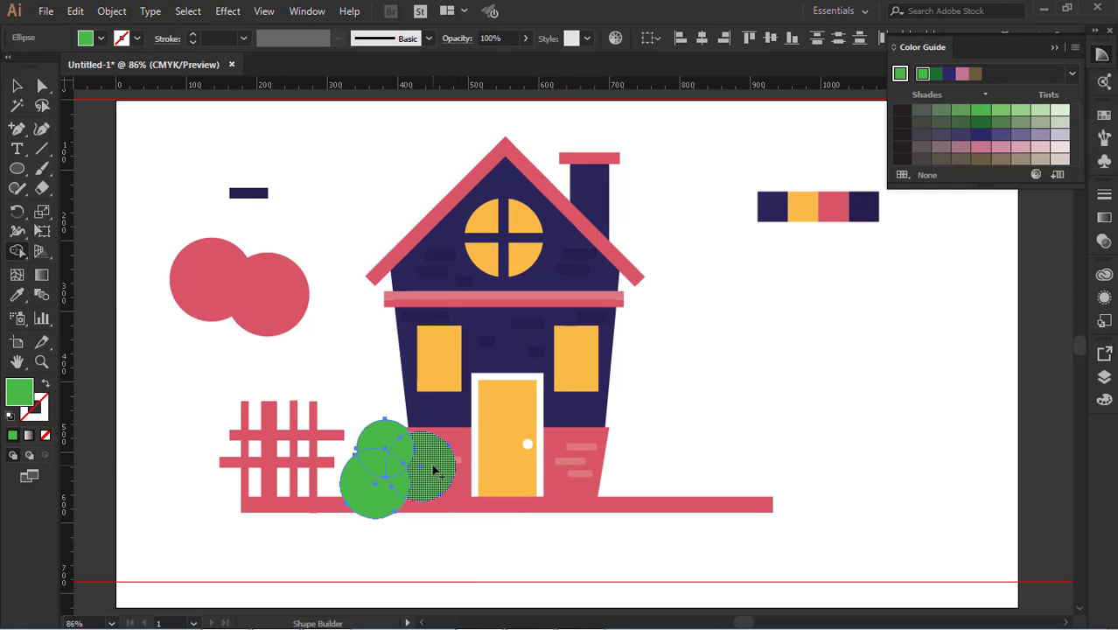
pyautogui.moveTo(434, 471)
pyautogui.mouseDown()
pyautogui.moveTo(380, 457)
pyautogui.moveTo(376, 468)
pyautogui.mouseUp()
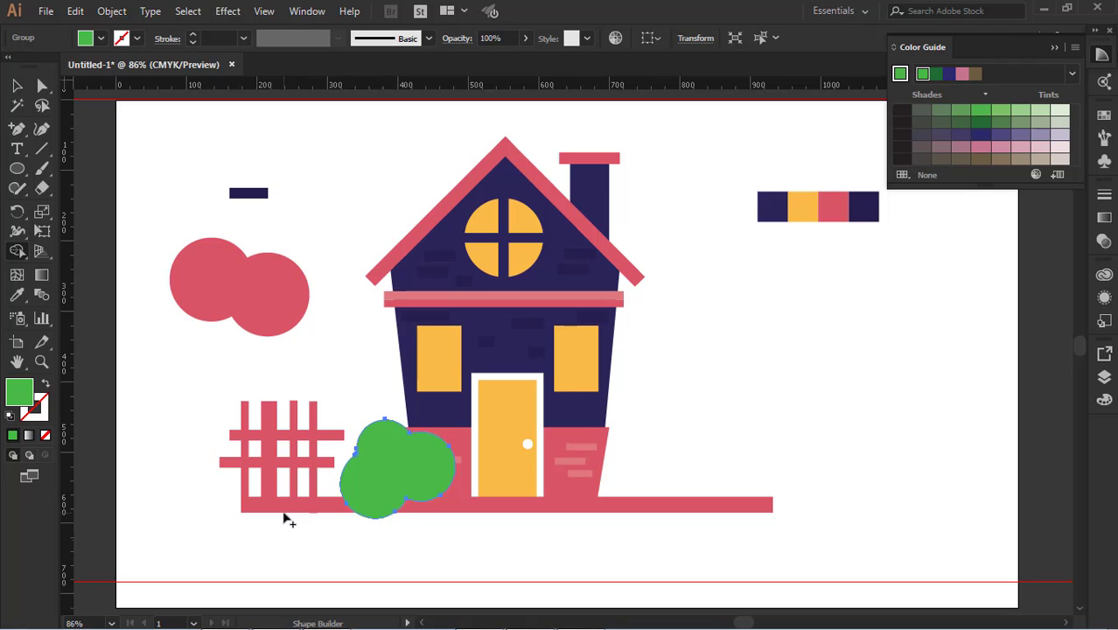
pyautogui.click(16, 86)
pyautogui.click(140, 328)
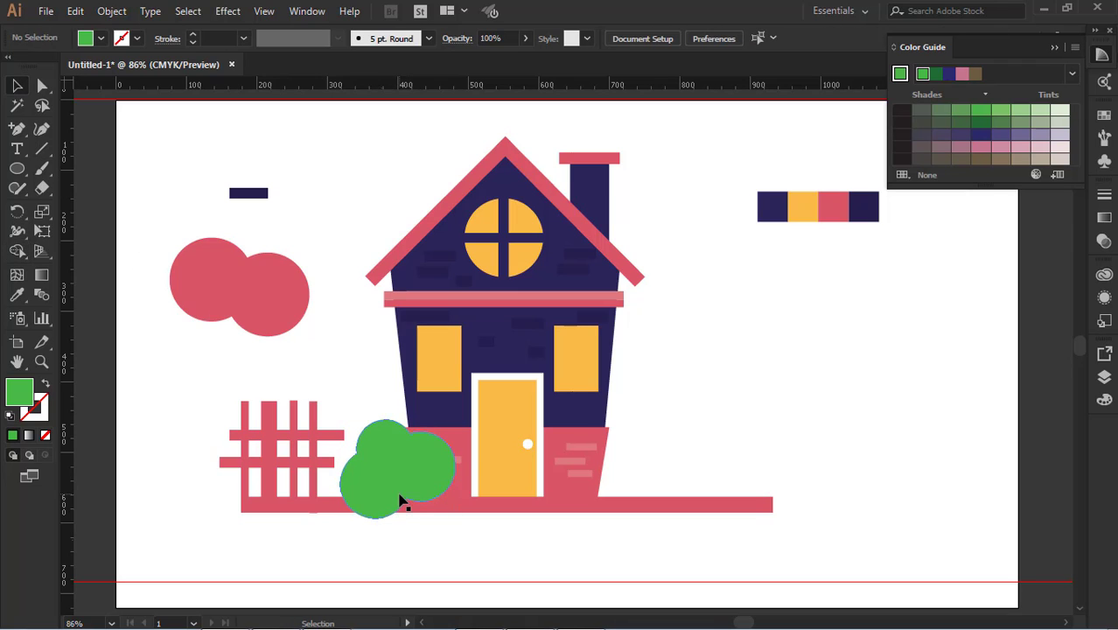
# Scale the green bush down beside the house's lower left corner and send it to the back
pyautogui.click(399, 500)
pyautogui.moveTo(456, 420); pyautogui.dragTo(431, 504)
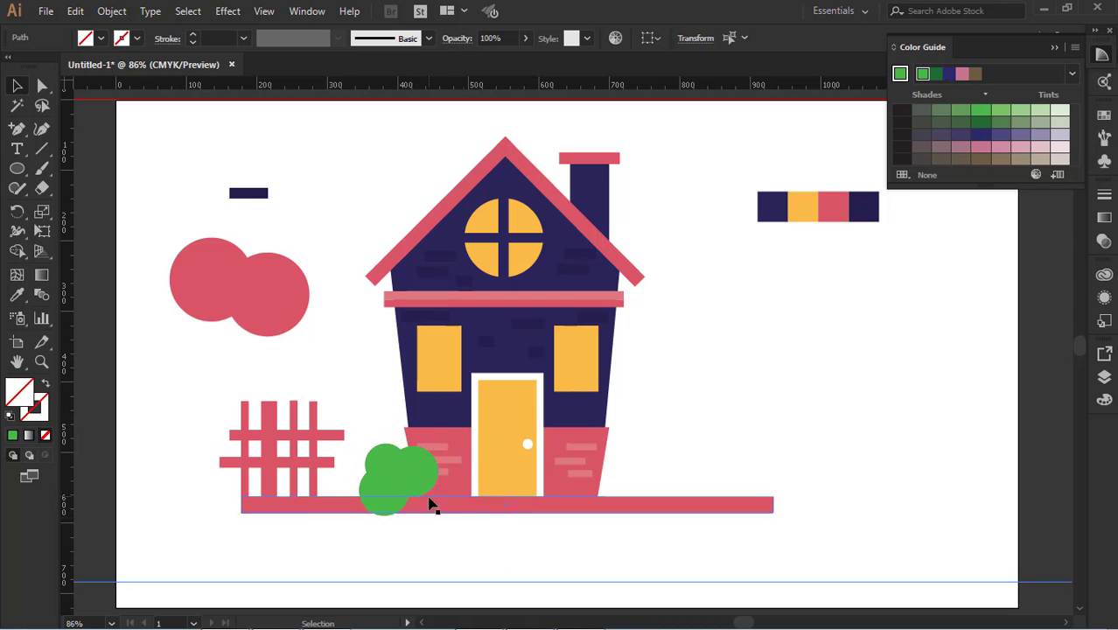
pyautogui.click(399, 468)
pyautogui.hotkey('ctrl', 'shift', '[')
pyautogui.click(422, 535)
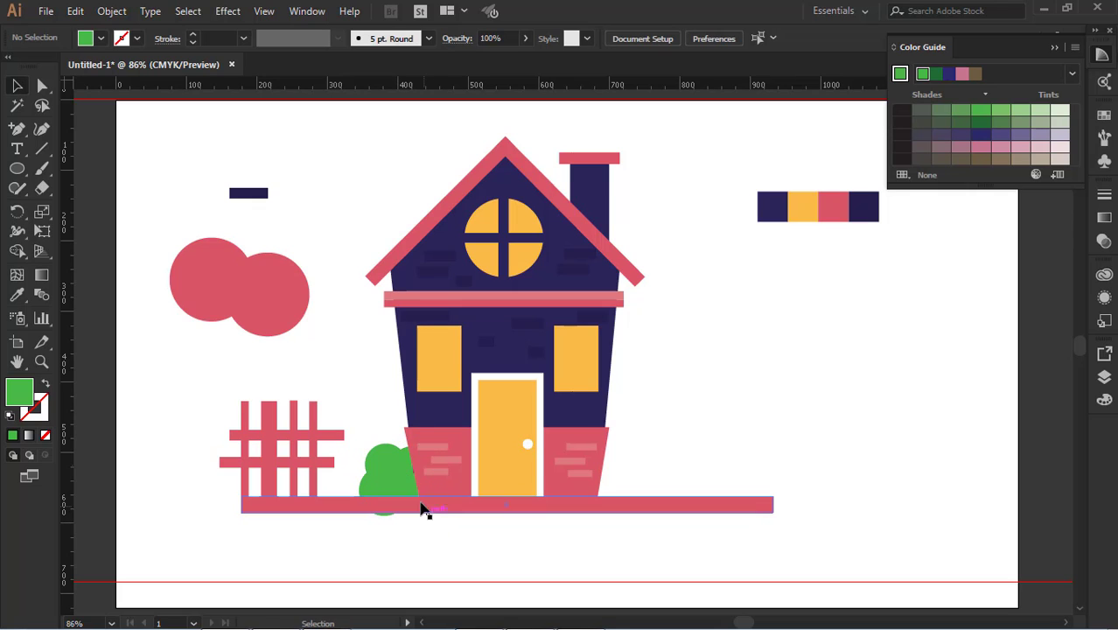
# Resize the green bush and reposition it partly behind the house's lower left corner, with its bottom overlapping the ground strip
pyautogui.click(389, 463)
pyautogui.moveTo(366, 519); pyautogui.dragTo(368, 508)
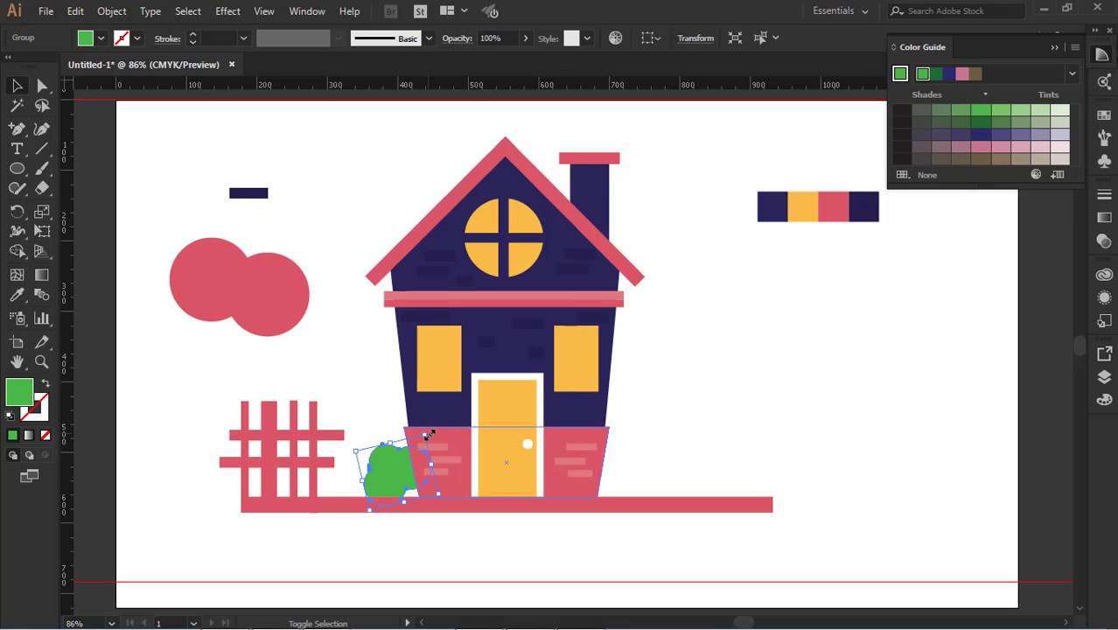
pyautogui.moveTo(427, 433); pyautogui.dragTo(440, 412)
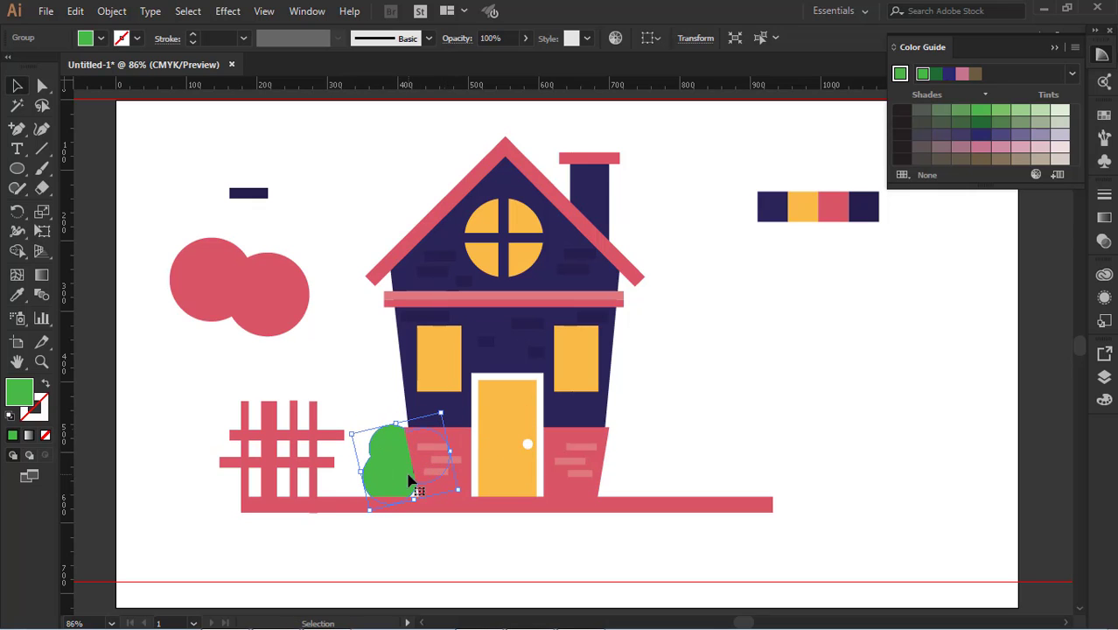
pyautogui.moveTo(408, 479)
pyautogui.mouseDown()
pyautogui.moveTo(394, 510)
pyautogui.moveTo(387, 484)
pyautogui.mouseUp()
pyautogui.click(464, 518)
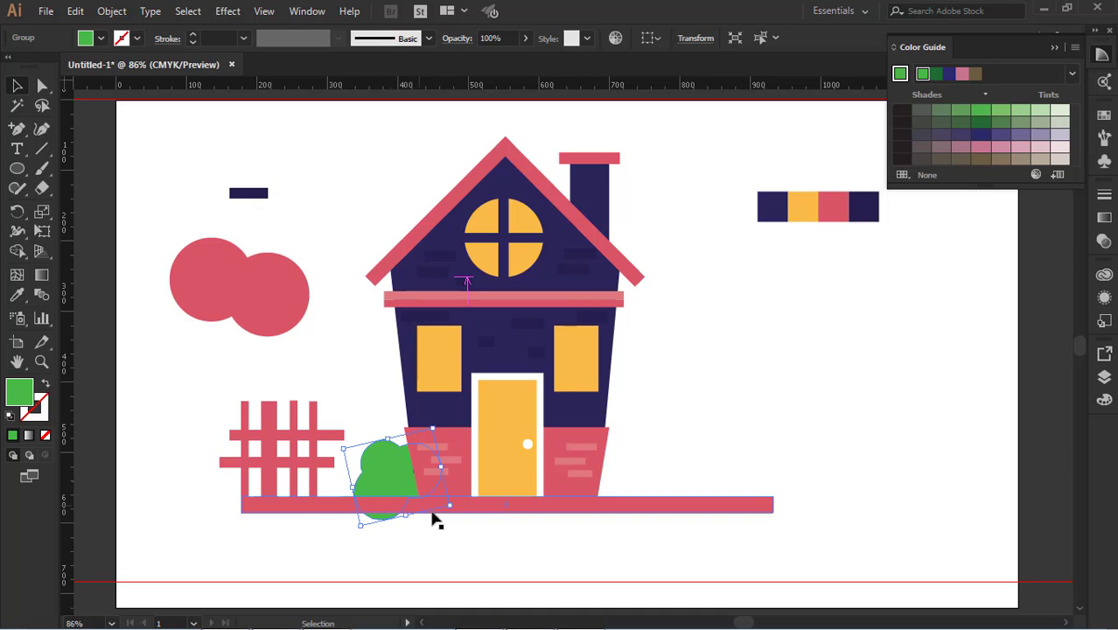
# Extend the red ground strip downward to the bottom edge of the bush
pyautogui.click(504, 520)
pyautogui.click(496, 509)
pyautogui.moveTo(504, 512); pyautogui.dragTo(501, 521)
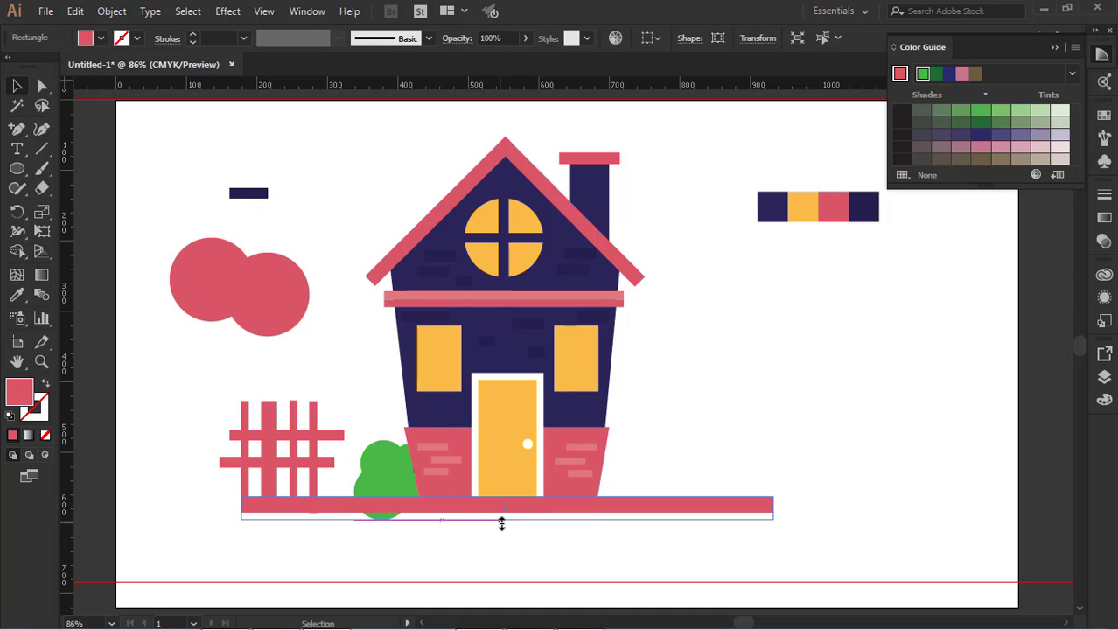
pyautogui.click(501, 525)
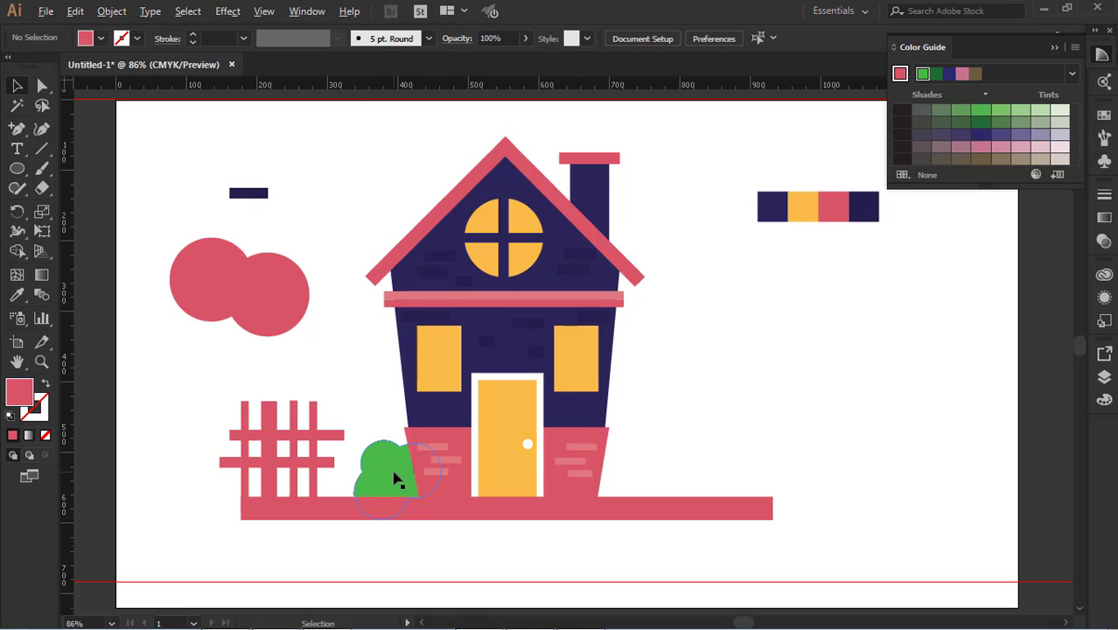
# Copy the bush to the house's lower right corner, reflect the copy across the vertical axis and shift it slightly outward and up
pyautogui.moveTo(394, 479); pyautogui.dragTo(604, 479)
pyautogui.press('a')
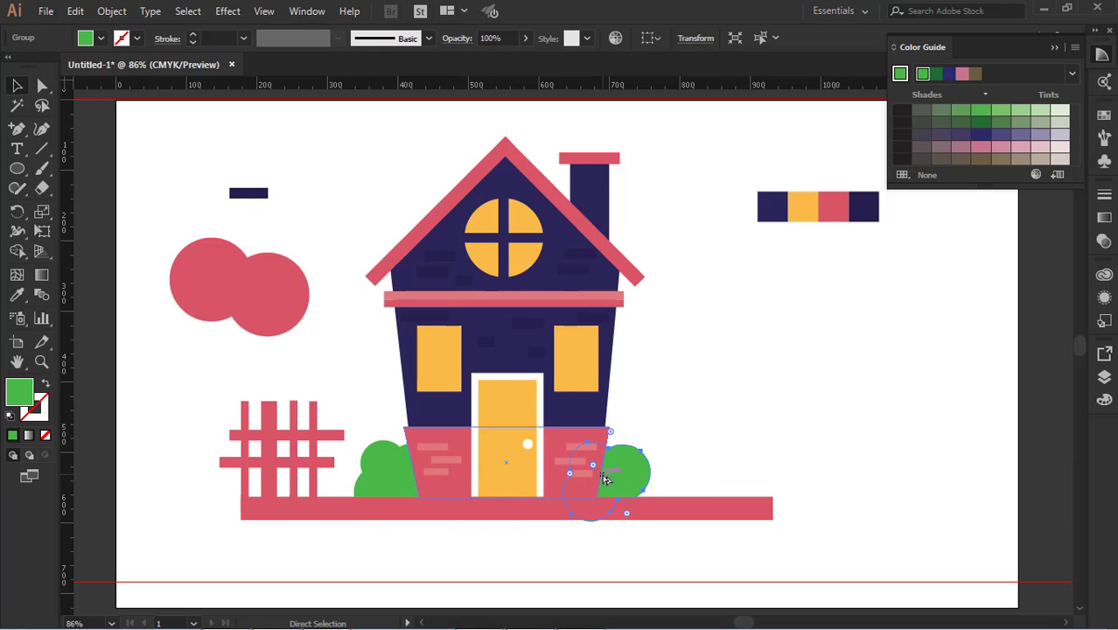
pyautogui.rightClick(605, 478)
pyautogui.moveTo(652, 374)
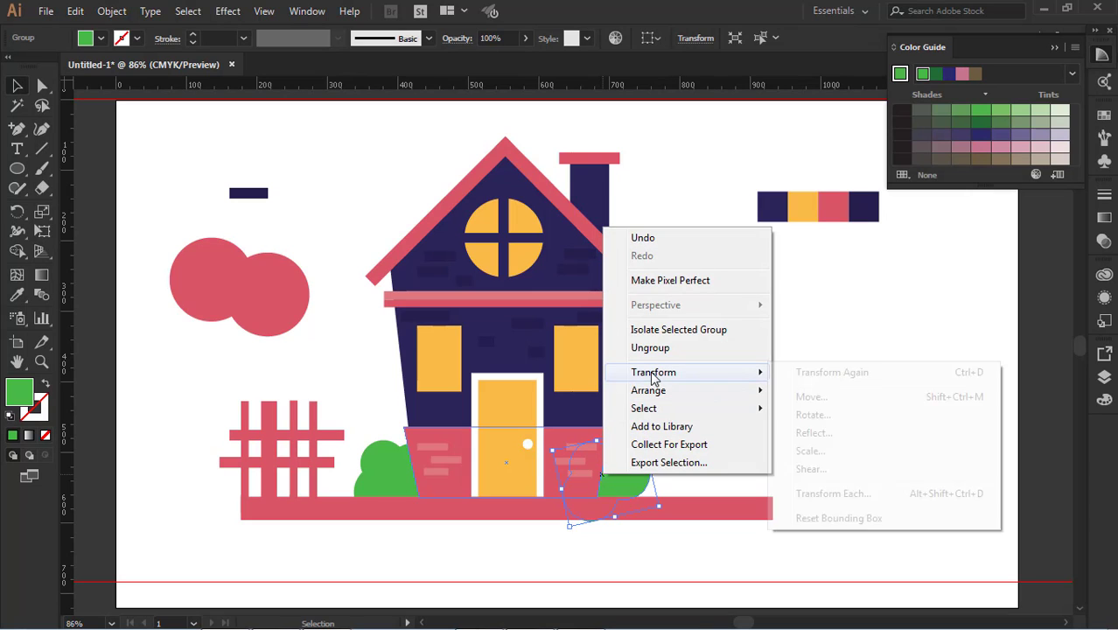
pyautogui.click(810, 435)
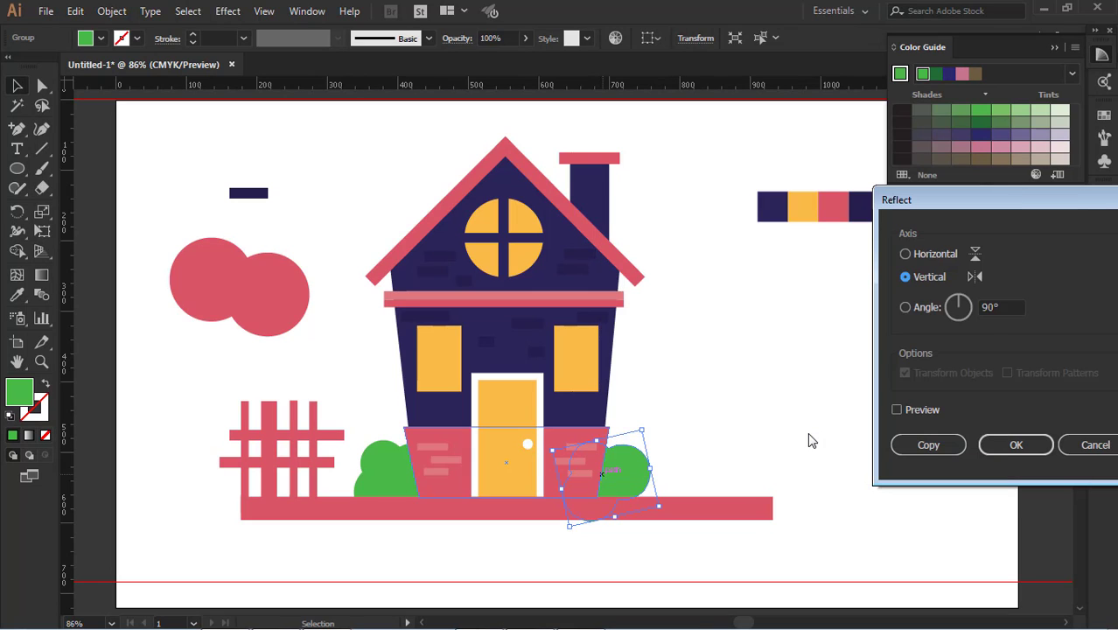
pyautogui.click(921, 410)
pyautogui.click(1016, 445)
pyautogui.click(721, 468)
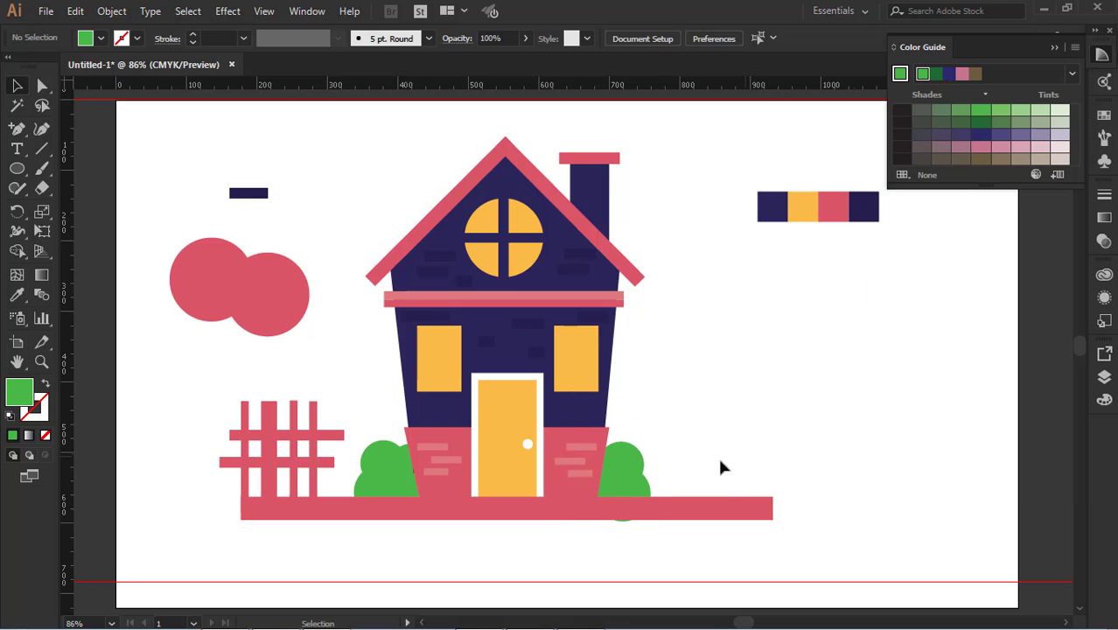
pyautogui.moveTo(637, 473); pyautogui.dragTo(652, 466)
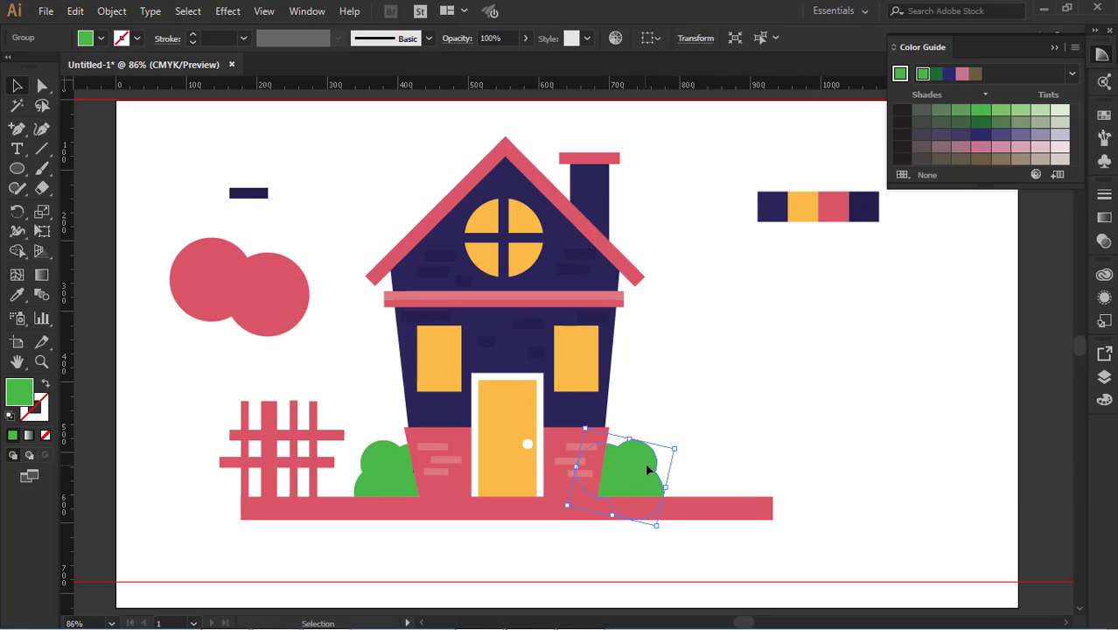
pyautogui.click(820, 448)
# Delete the two large red circles and the spare dark brick left of the house
pyautogui.scroll(3, 766, 442)
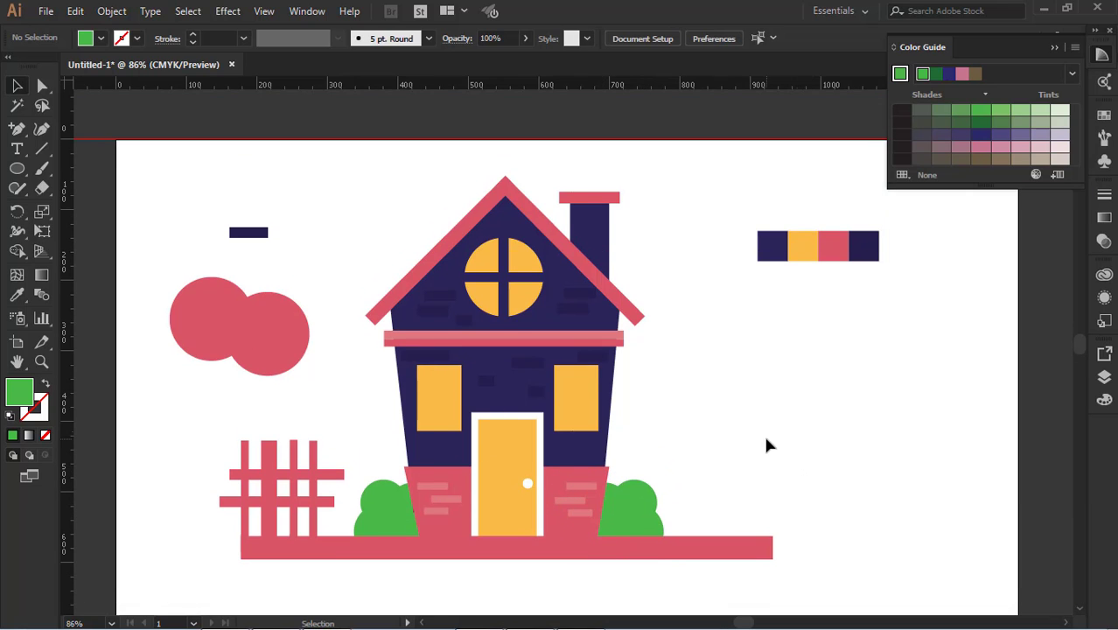
pyautogui.moveTo(128, 245); pyautogui.dragTo(340, 405)
pyautogui.press('Delete')
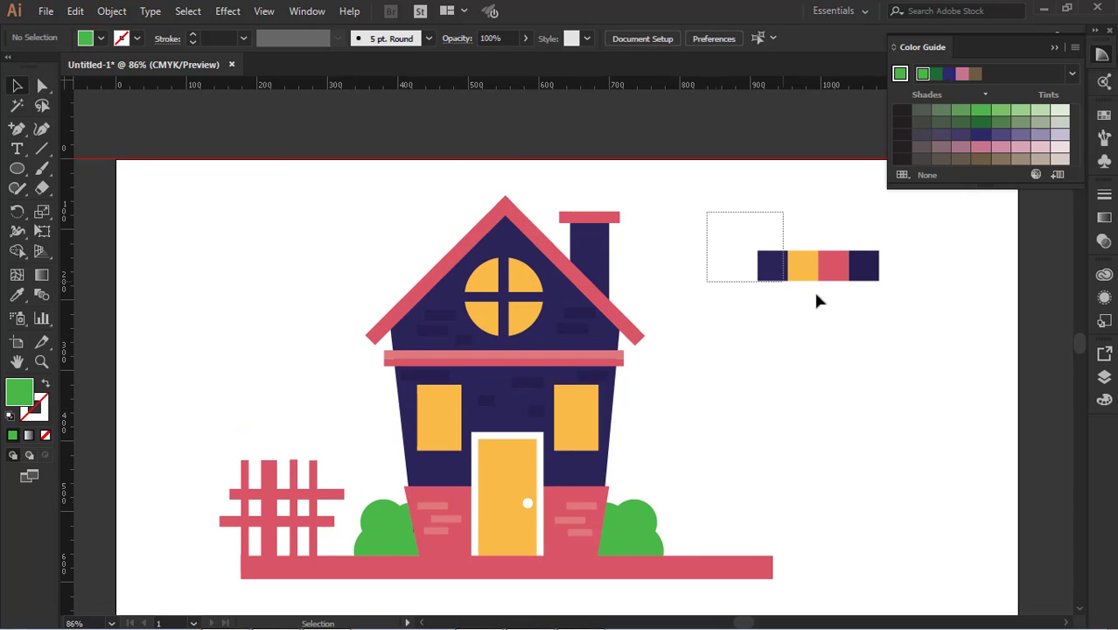
# Move the four color palette squares to the artboard's right edge, away from the house
pyautogui.moveTo(816, 300); pyautogui.dragTo(940, 295)
pyautogui.scroll(-1, 837, 282)
pyautogui.moveTo(837, 255); pyautogui.dragTo(1017, 383)
pyautogui.scroll(-3, 758, 325)
pyautogui.scroll(2, 314, 273)
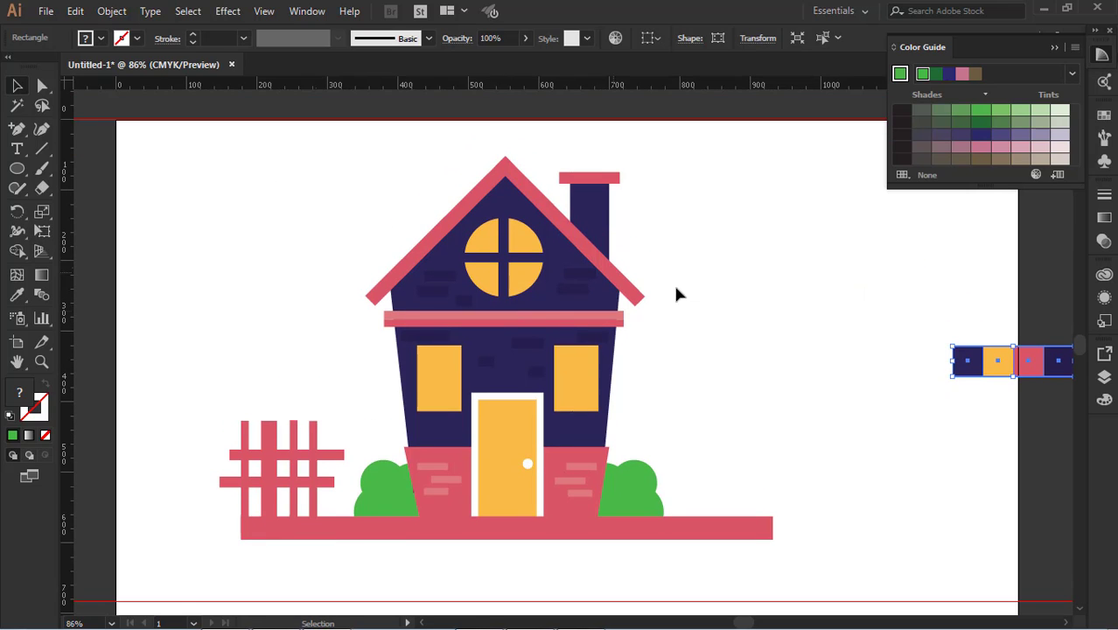
# Draw a rectangle covering the whole artboard and send it behind the illustration as a background
pyautogui.moveTo(21, 175); pyautogui.dragTo(88, 168)
pyautogui.moveTo(117, 122); pyautogui.dragTo(900, 542)
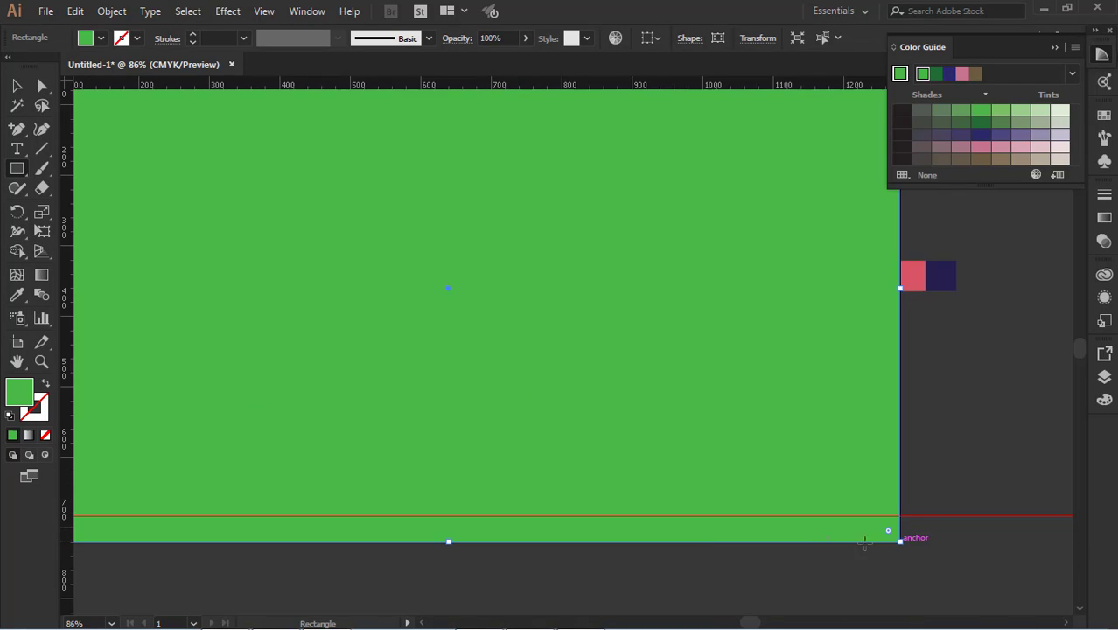
pyautogui.moveTo(355, 363); pyautogui.dragTo(653, 440)
pyautogui.press('v')
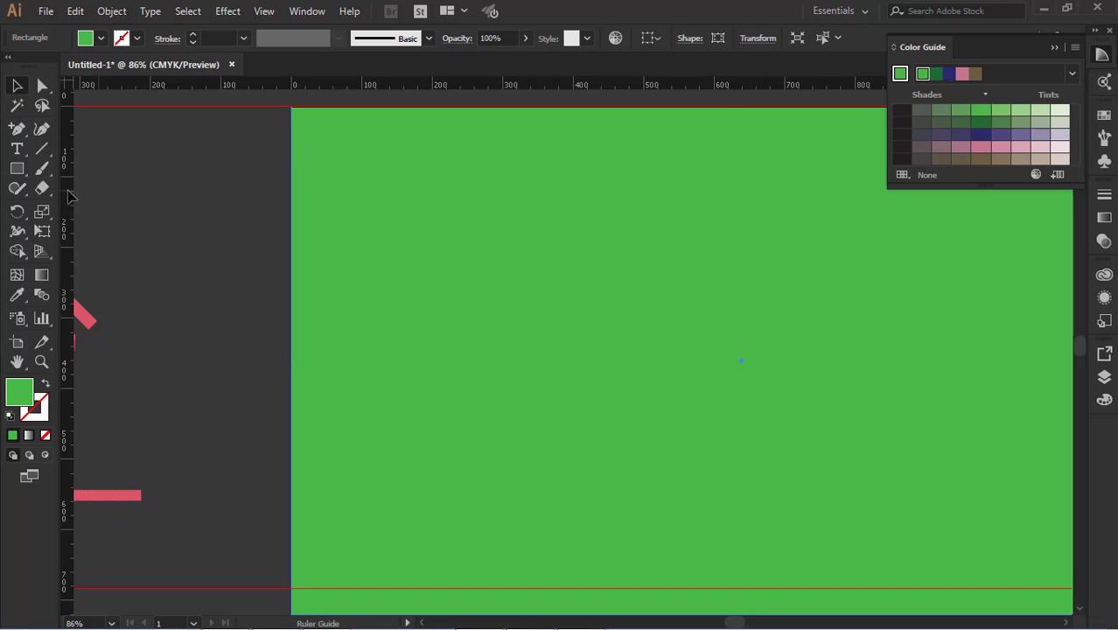
pyautogui.hotkey('ctrl', 'shift', '[')
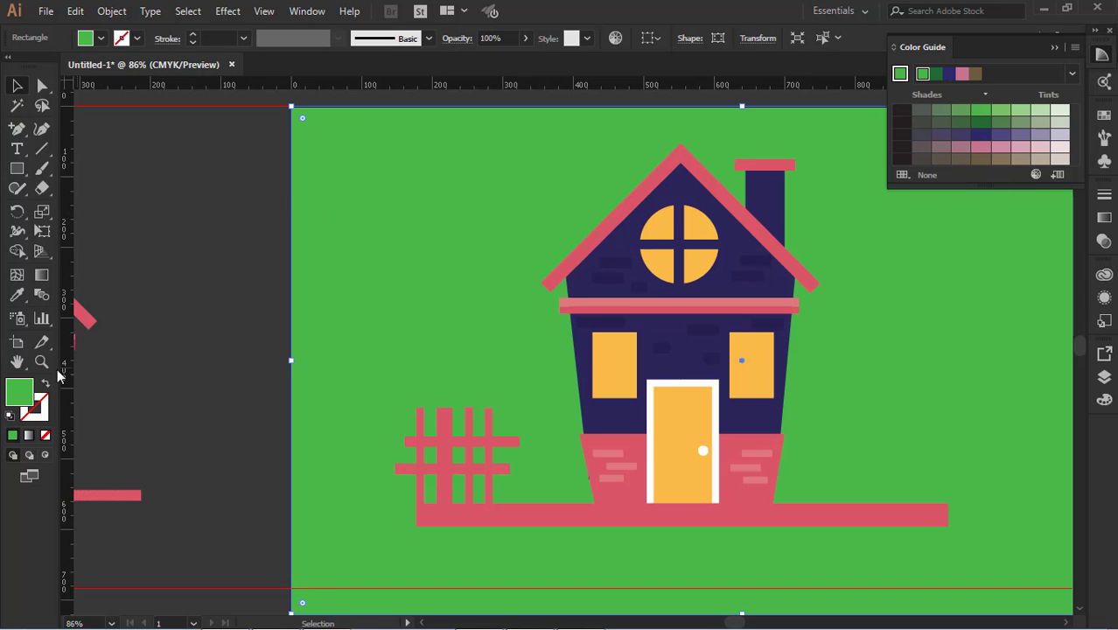
# Recolor the background rectangle with cyan #2bdff7 and lighten it to a soft sky-blue tint
pyautogui.doubleClick(19, 393)
pyautogui.click(877, 349)
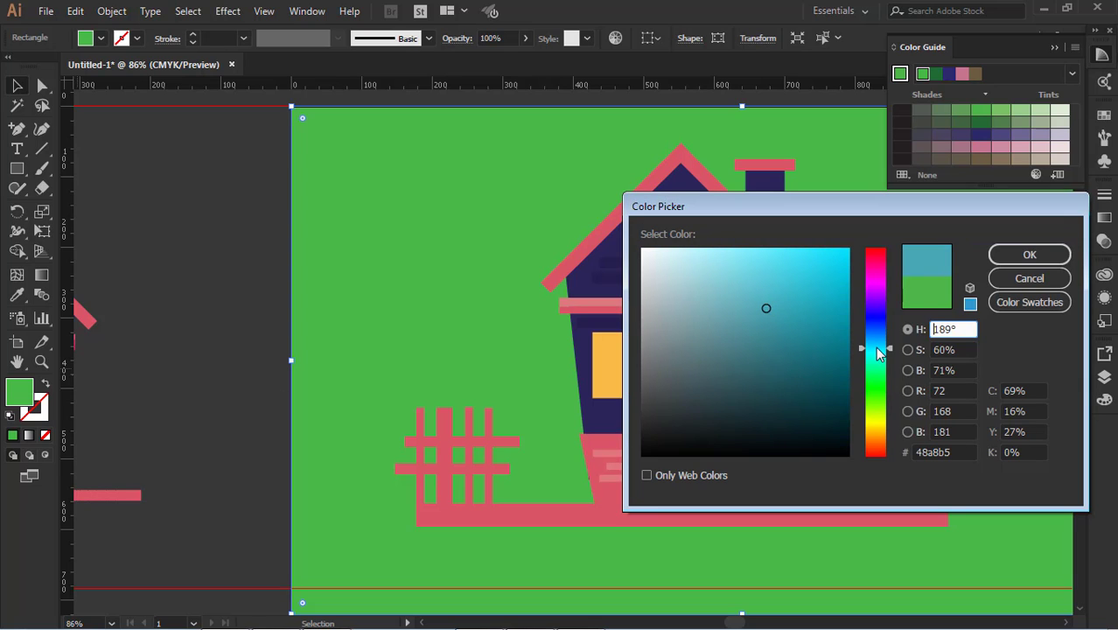
pyautogui.moveTo(831, 308)
pyautogui.mouseDown()
pyautogui.moveTo(810, 288)
pyautogui.moveTo(815, 253)
pyautogui.mouseUp()
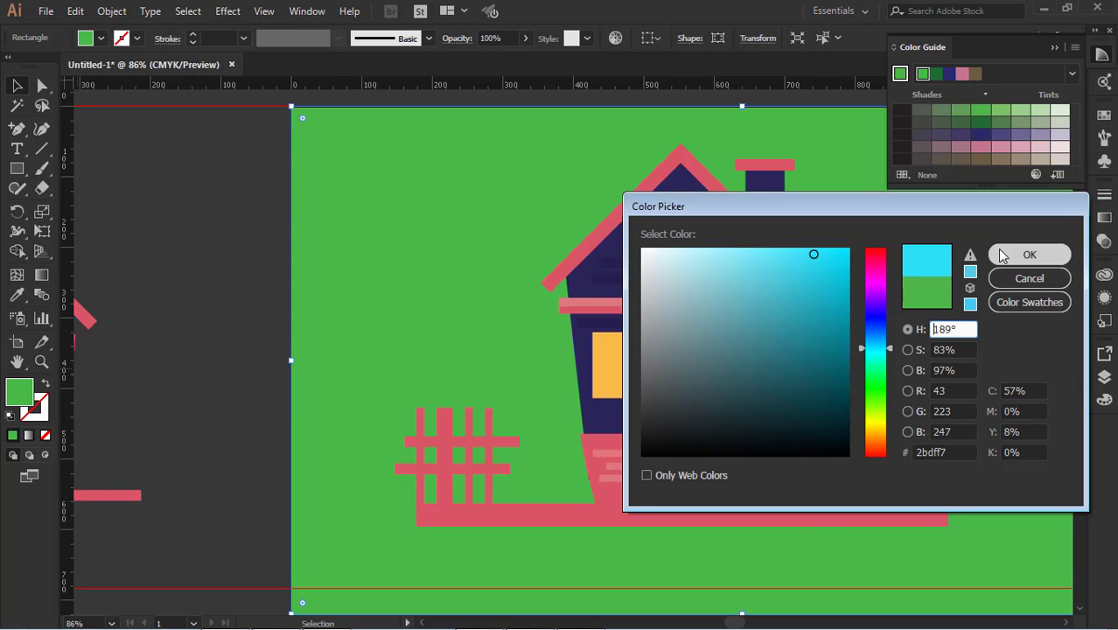
pyautogui.click(1029, 255)
pyautogui.moveTo(915, 324); pyautogui.dragTo(749, 345)
pyautogui.click(1000, 112)
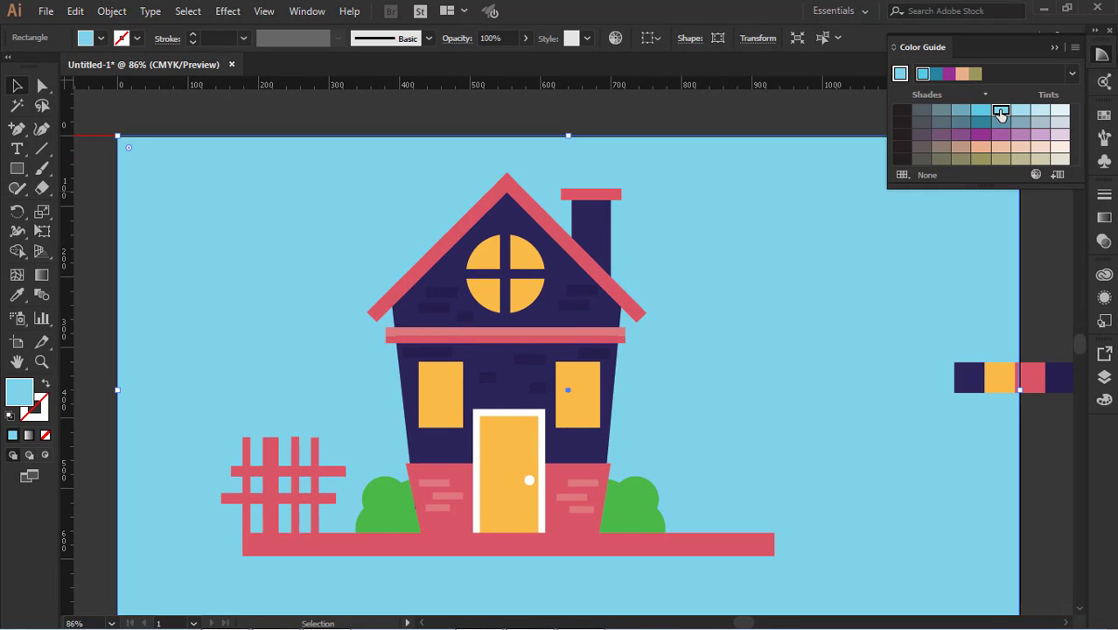
# Try other Color Guide tints and shades on the background rectangle, finishing with a darker muted blue
pyautogui.click(1020, 112)
pyautogui.click(980, 112)
pyautogui.click(961, 112)
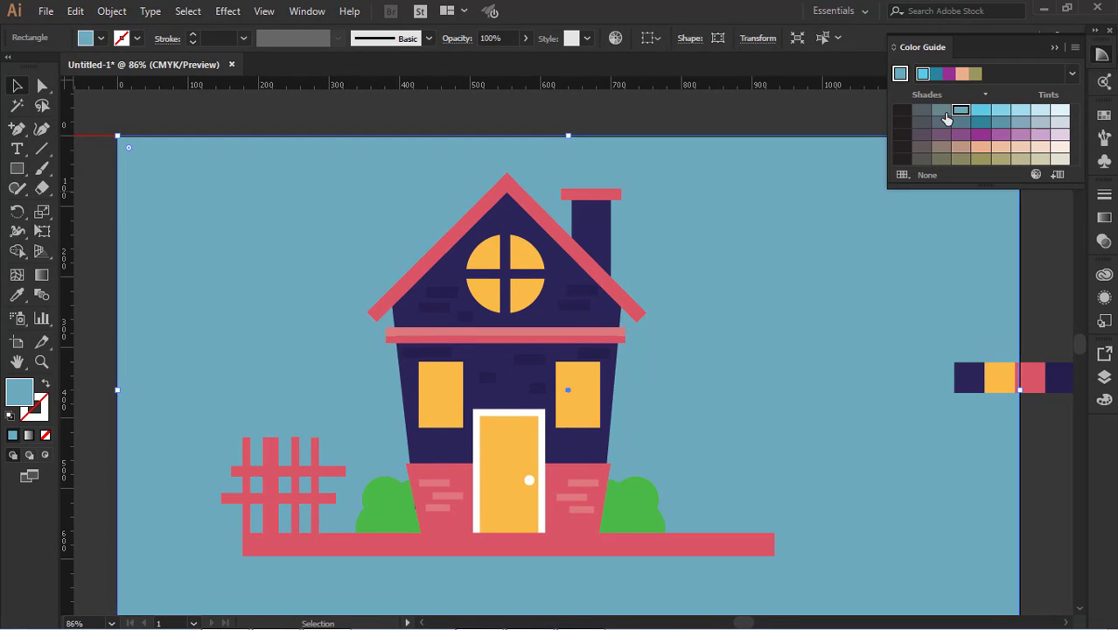
# Select the color palette squares at the artboard's edge, change the harmony rule and recolor the squares light sky blue
pyautogui.click(969, 378)
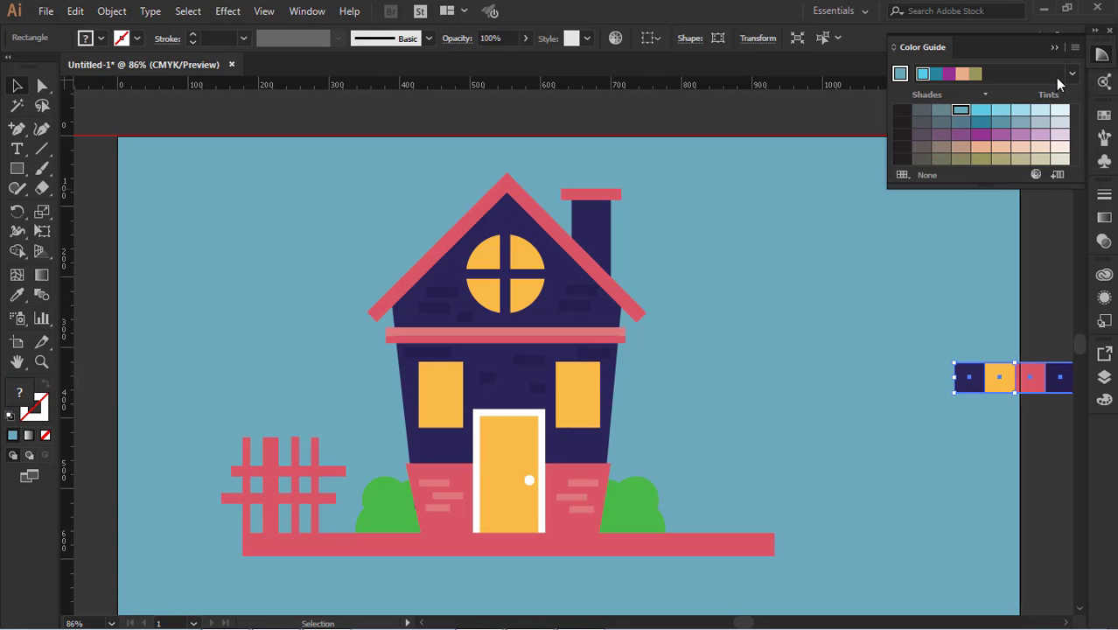
pyautogui.click(1071, 76)
pyautogui.click(898, 210)
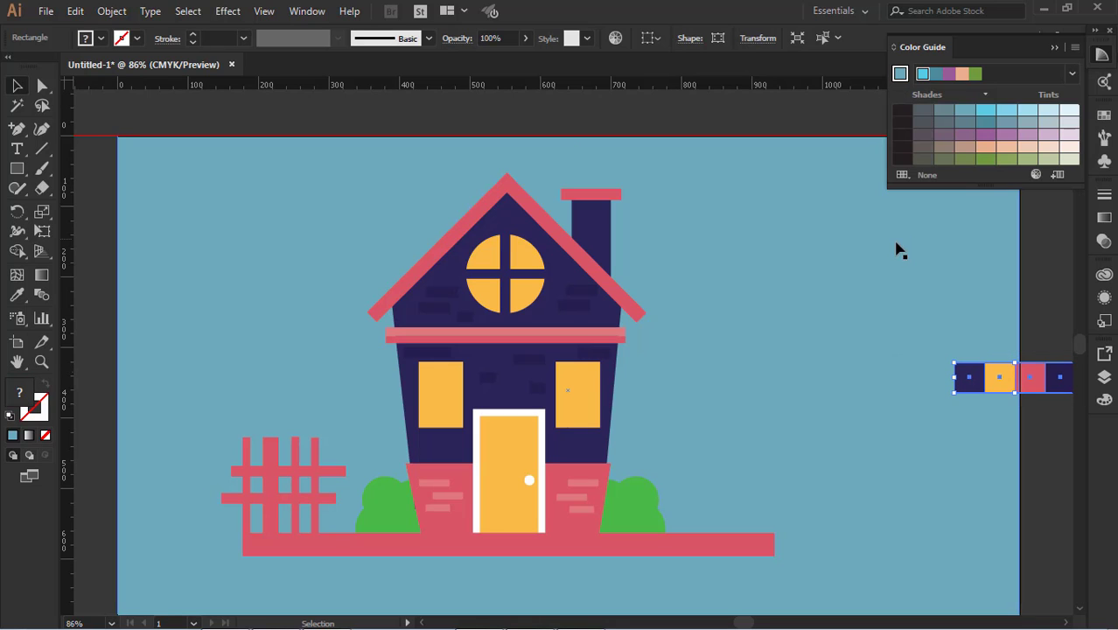
pyautogui.click(1005, 112)
# Delete the blue background rectangle behind the house and close the Color Guide
pyautogui.click(822, 391)
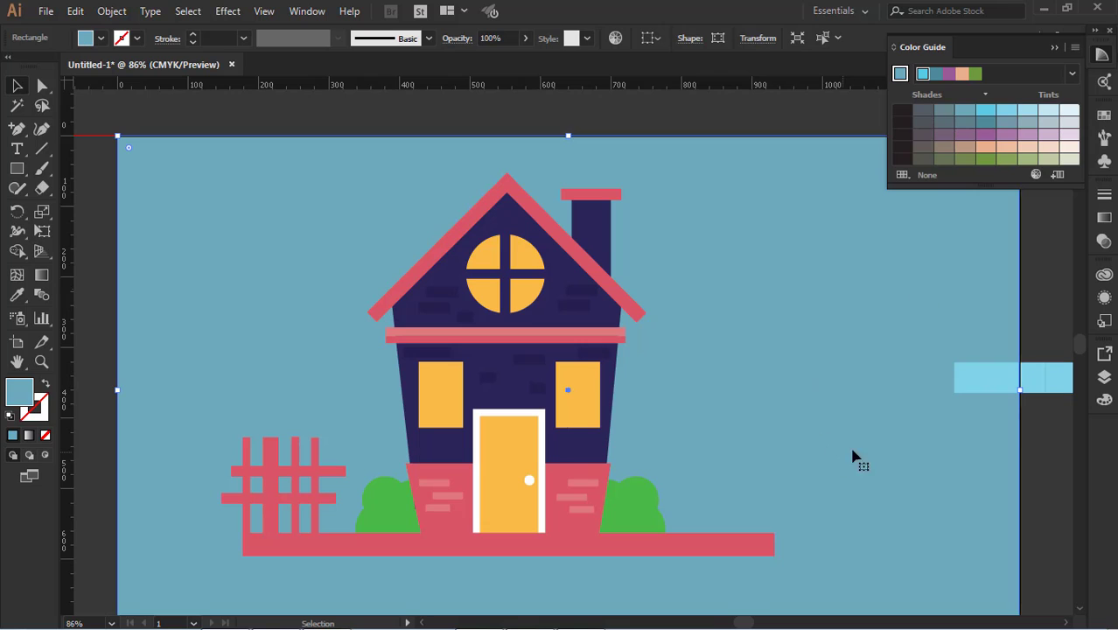
pyautogui.press('Delete')
pyautogui.scroll(-1, 874, 441)
pyautogui.scroll(-1, 822, 444)
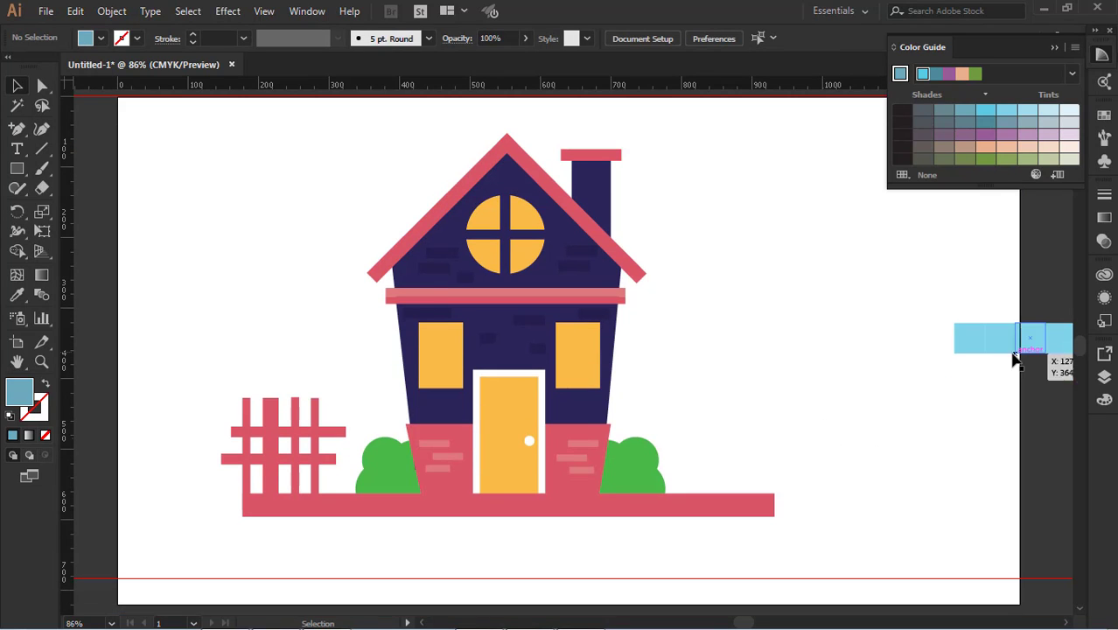
pyautogui.click(1053, 47)
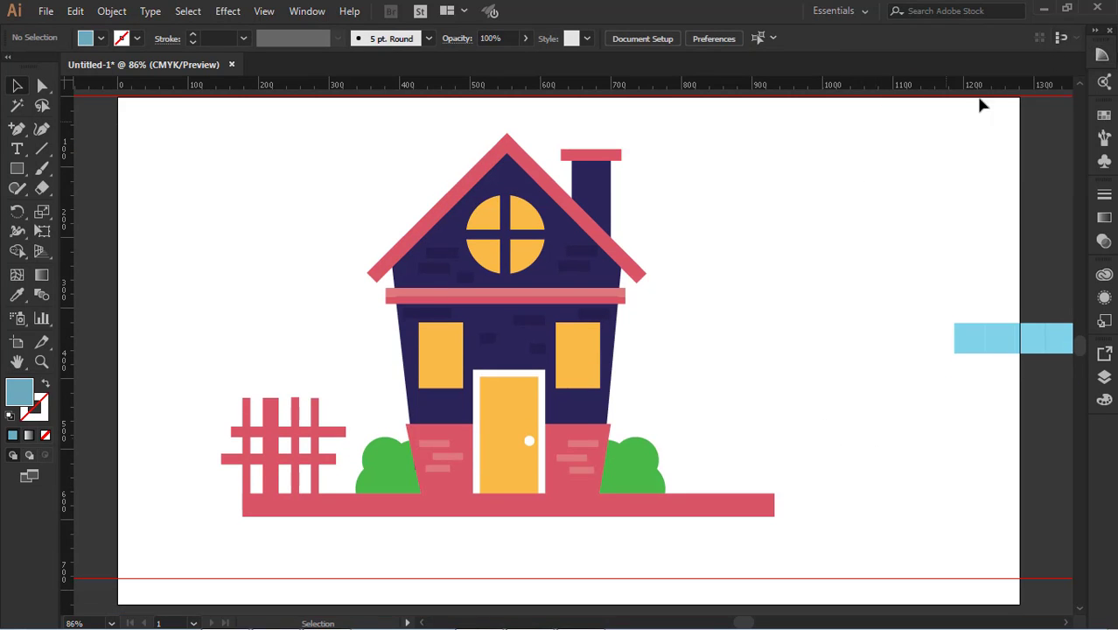
# Try to scale the house illustration down proportionally about its center, and undo the scaling
pyautogui.scroll(3, 306, 267)
pyautogui.moveTo(138, 222); pyautogui.dragTo(843, 603)
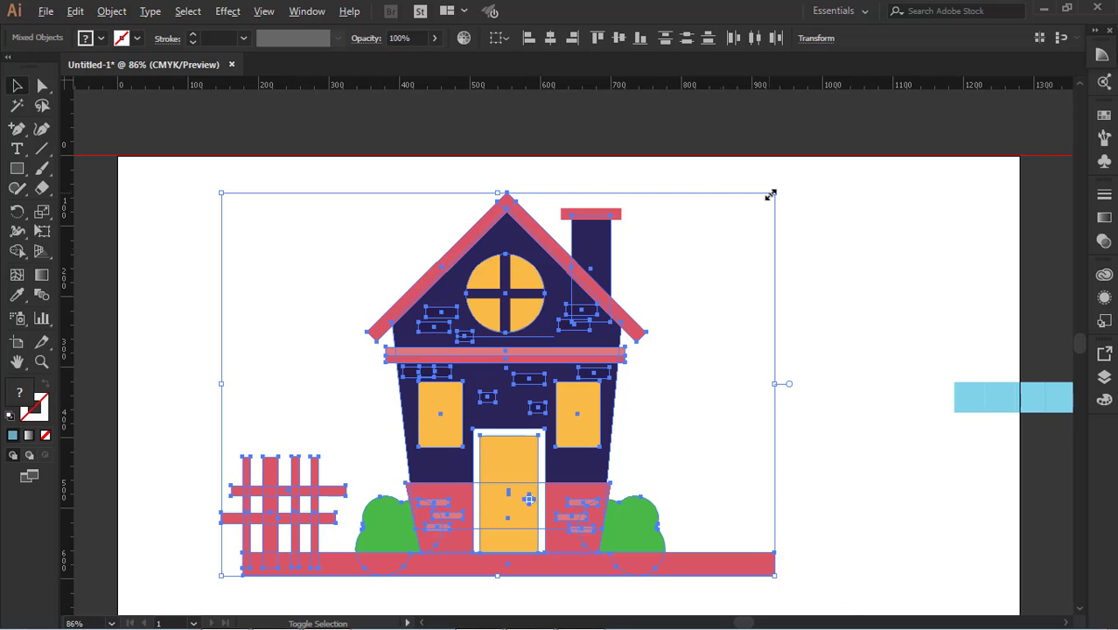
pyautogui.moveTo(779, 191); pyautogui.dragTo(743, 254)
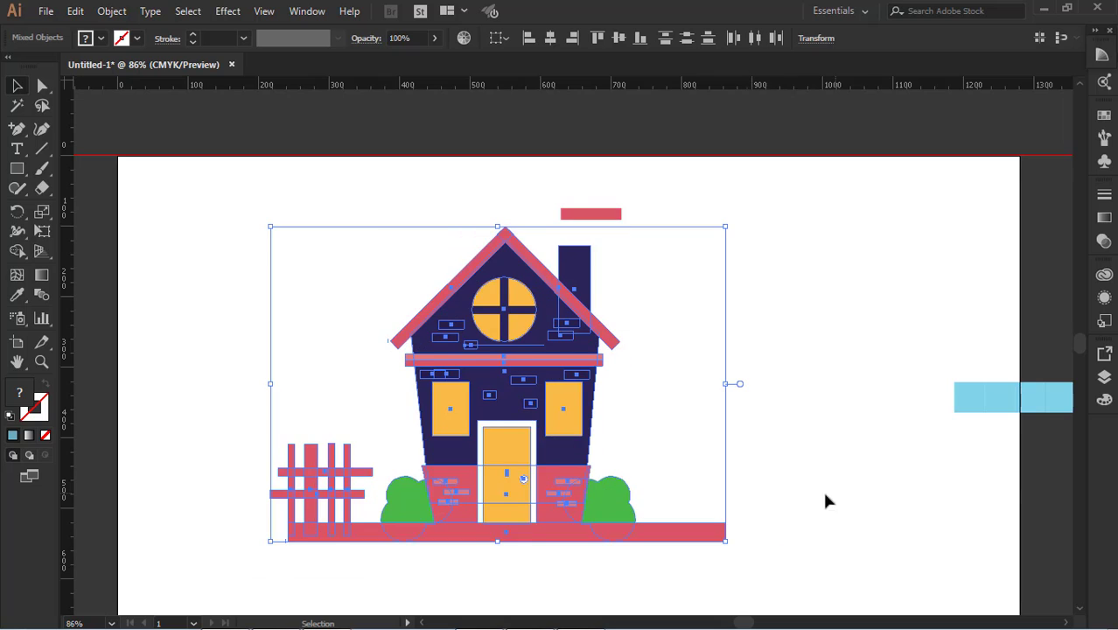
pyautogui.moveTo(849, 488); pyautogui.dragTo(844, 394)
pyautogui.hotkey('ctrl', 'z')
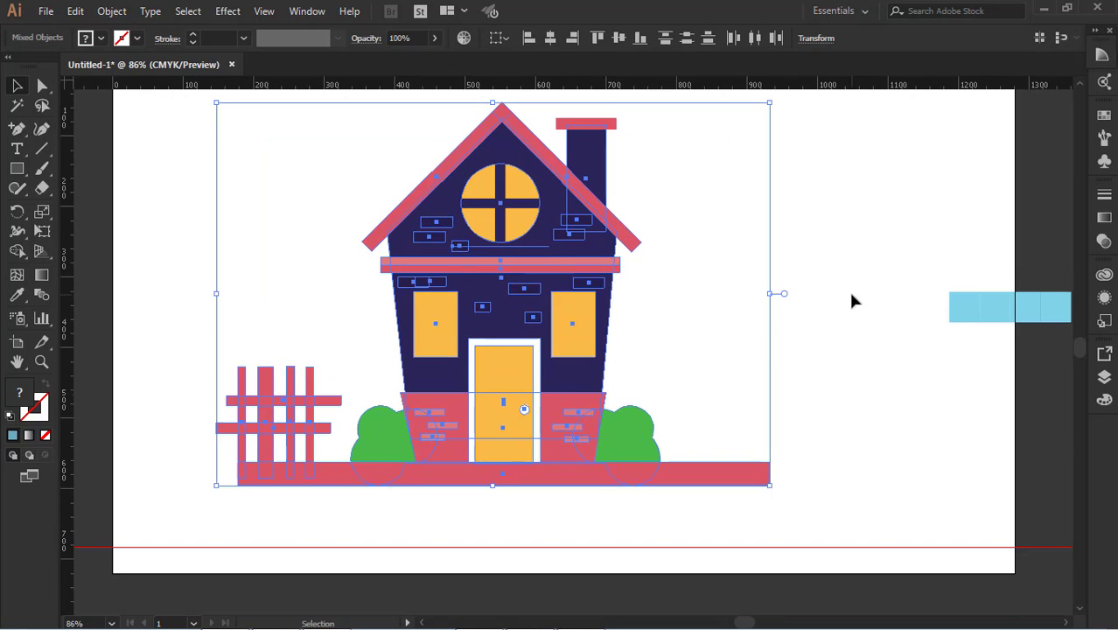
# Select the complete illustration including the chimney cap, scale it down proportionally and move it closer to the artboard's center
pyautogui.click(851, 299)
pyautogui.click(597, 125)
pyautogui.scroll(1, 647, 142)
pyautogui.moveTo(189, 156); pyautogui.dragTo(801, 526)
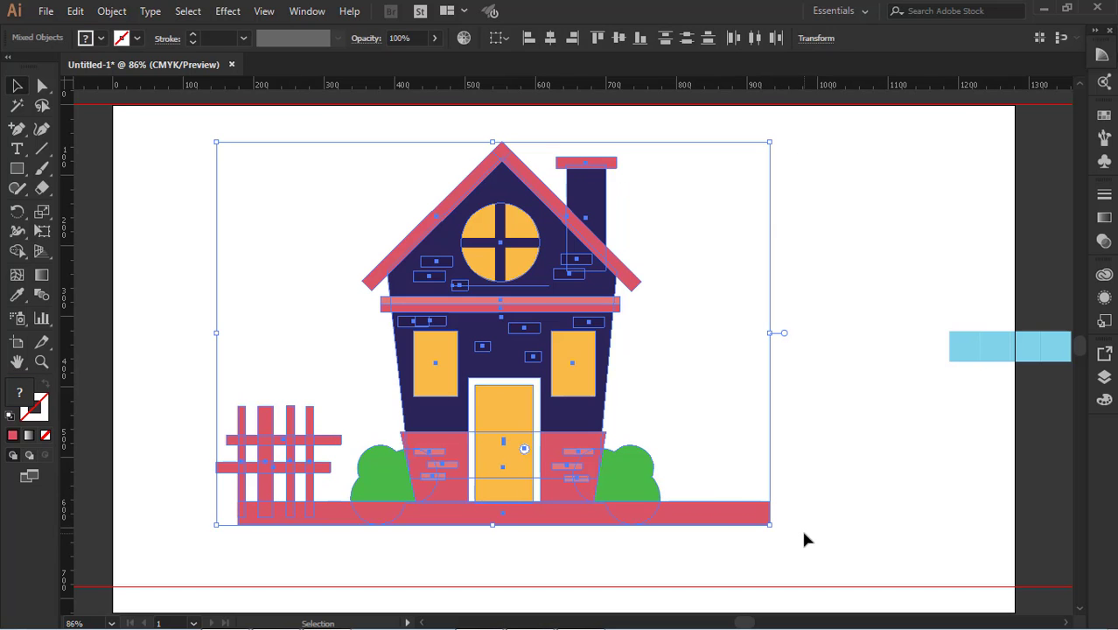
pyautogui.moveTo(774, 142); pyautogui.dragTo(682, 203)
pyautogui.moveTo(548, 330); pyautogui.dragTo(577, 348)
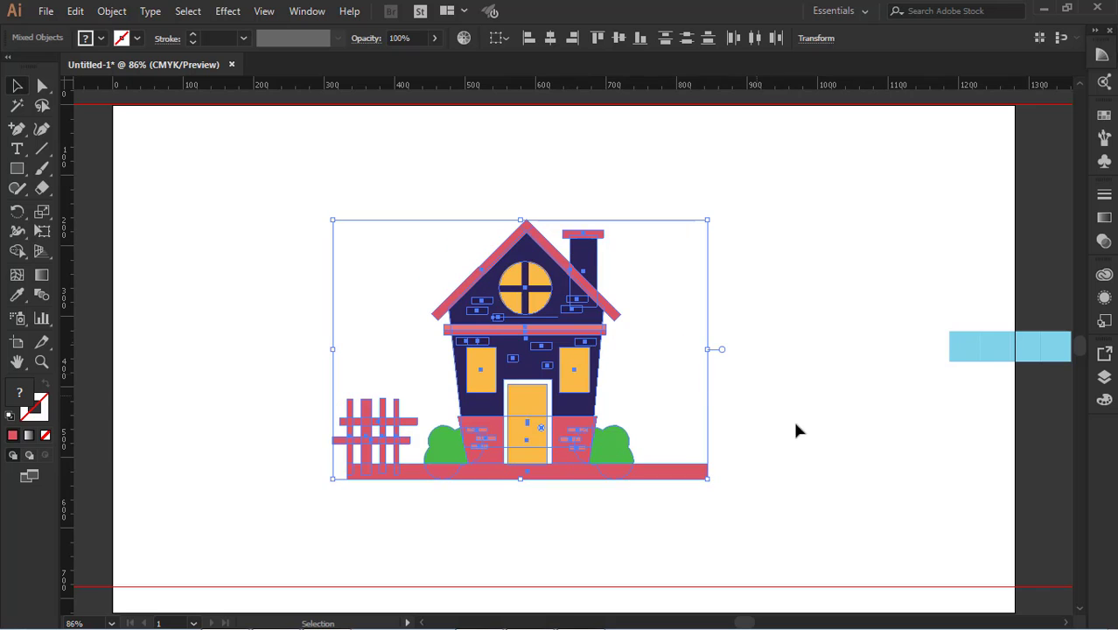
# Enlarge the selected illustration proportionally to about half the artboard's width, nudge it into place and deselect it
pyautogui.scroll(-2, 822, 455)
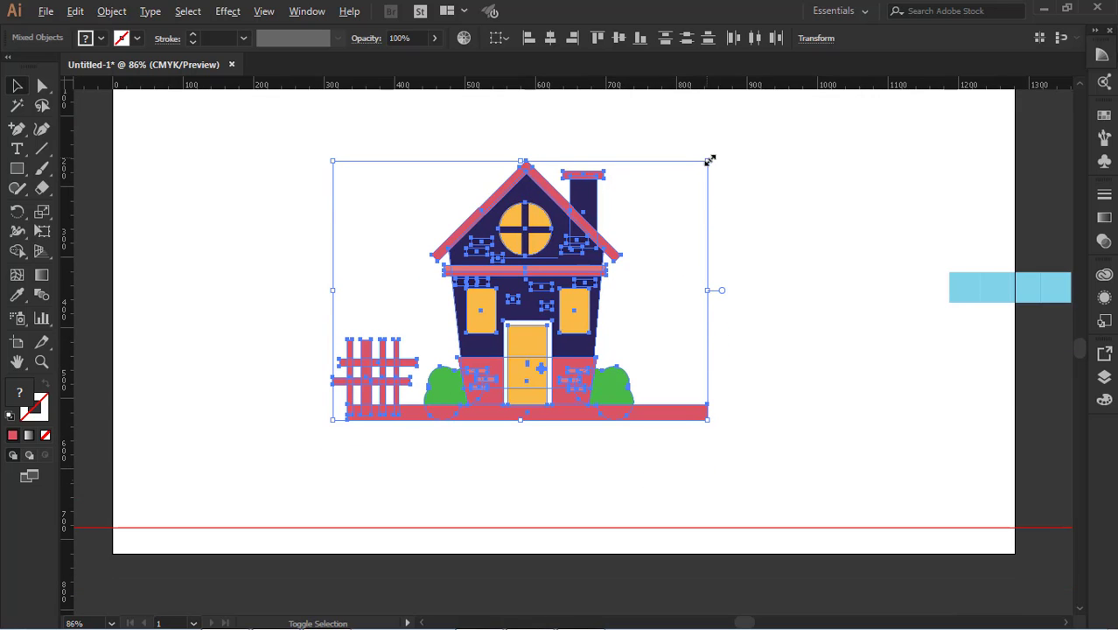
pyautogui.moveTo(710, 160); pyautogui.dragTo(746, 134)
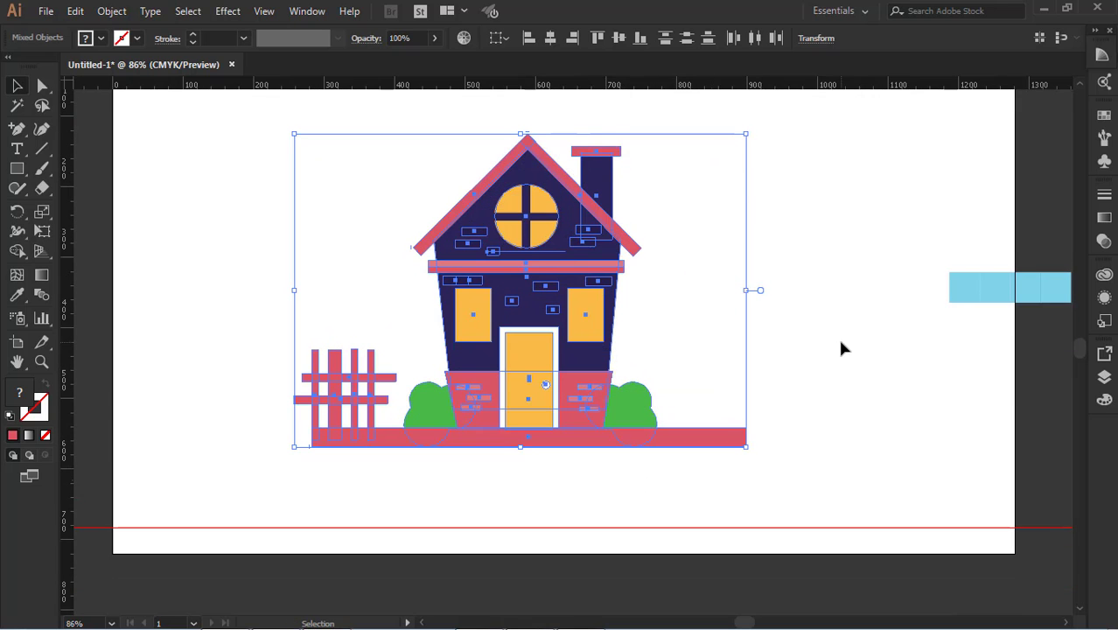
pyautogui.scroll(2, 840, 348)
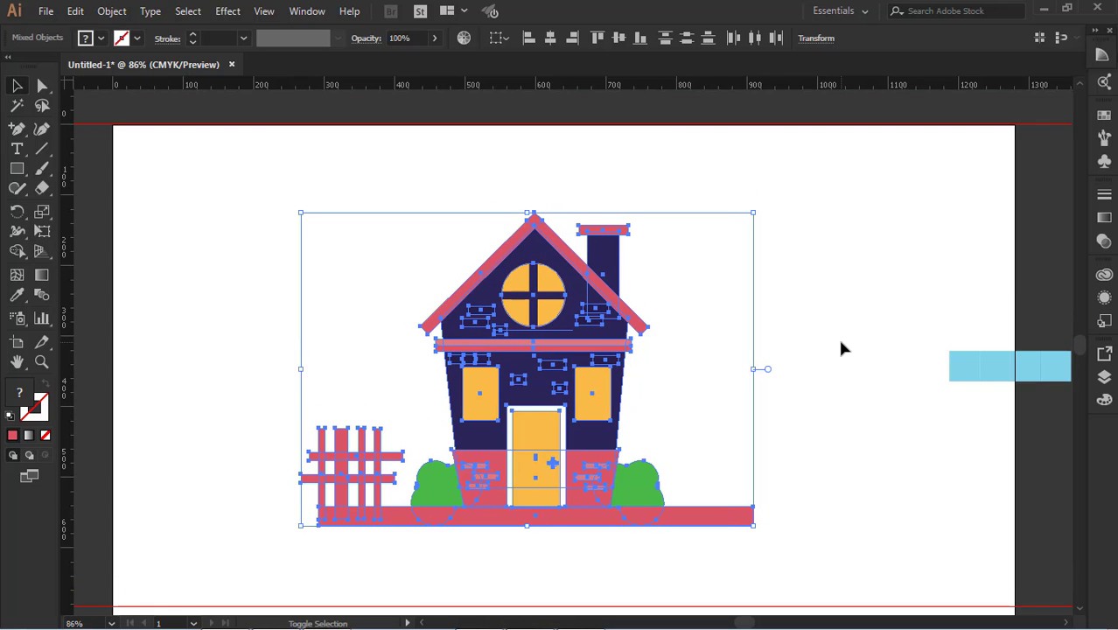
pyautogui.click(801, 420)
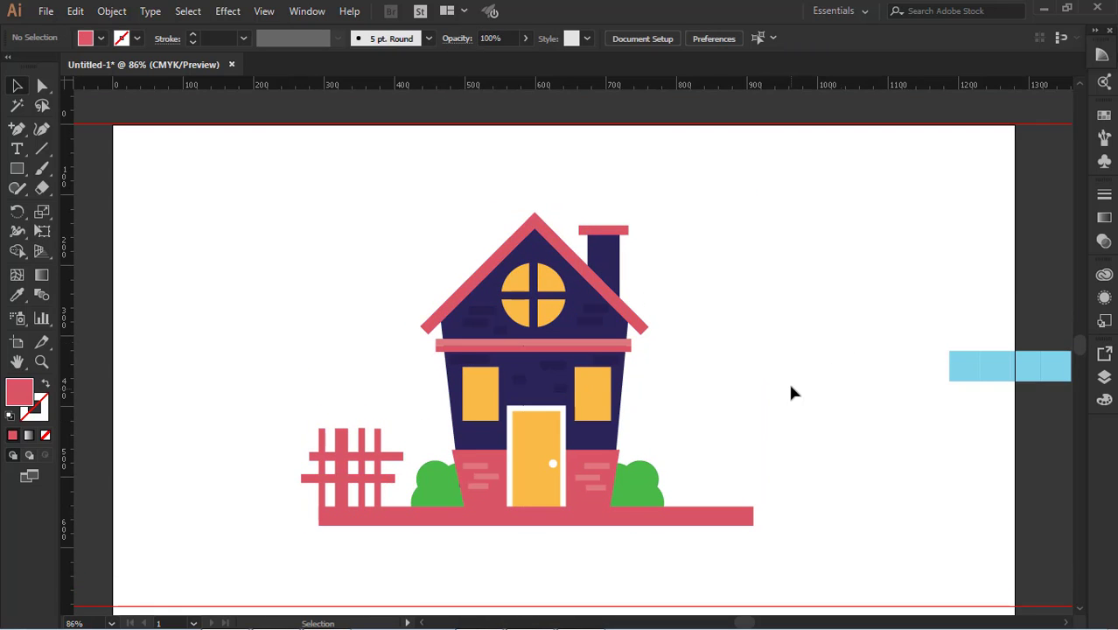
# Show the artboard in full-screen mode at 100% zoom
pyautogui.scroll(-1, 790, 383)
pyautogui.press('f')
pyautogui.press('f')
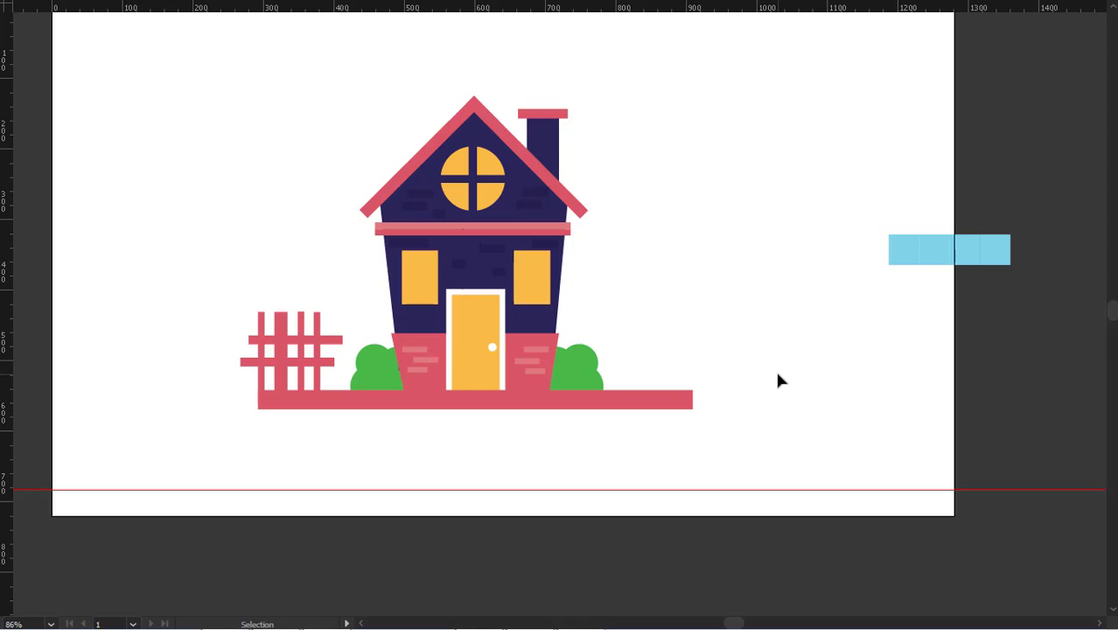
pyautogui.hotkey('ctrl', '1')
pyautogui.scroll(1, 615, 347)
# Check the whole illustration's selection and its placement on the artboard, leaving everything deselected at 100% zoom
pyautogui.moveTo(189, 156); pyautogui.dragTo(776, 531)
pyautogui.click(811, 536)
pyautogui.moveTo(871, 97); pyautogui.dragTo(212, 556)
pyautogui.click(213, 556)
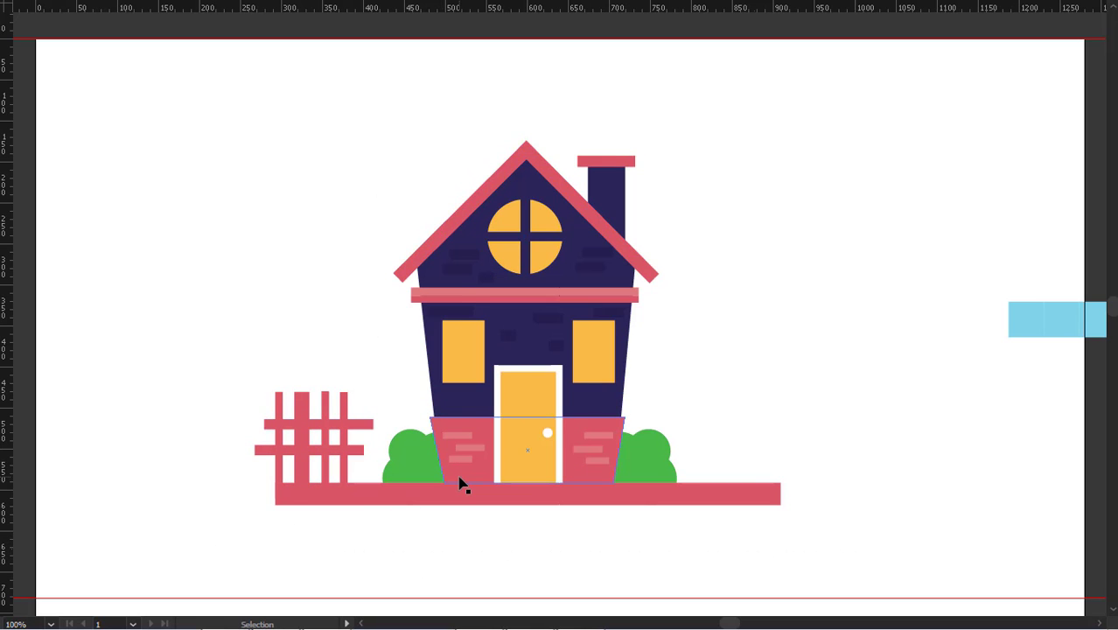
pyautogui.hotkey('ctrl', '-')
pyautogui.press('v')
pyautogui.click(531, 421)
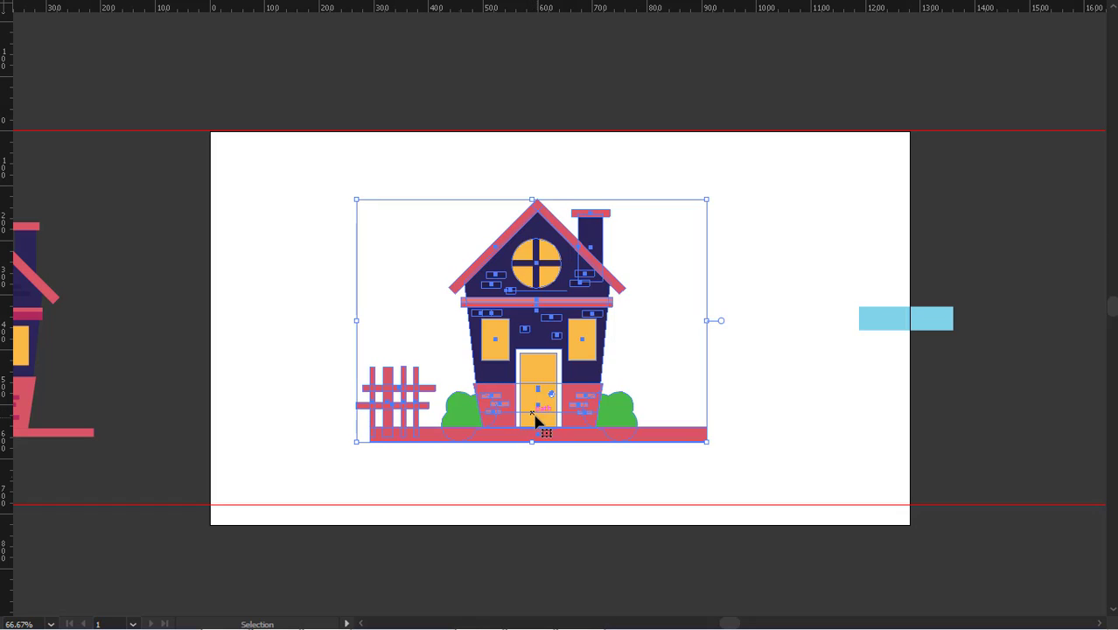
pyautogui.hotkey('ctrl', '+')
pyautogui.click(790, 502)
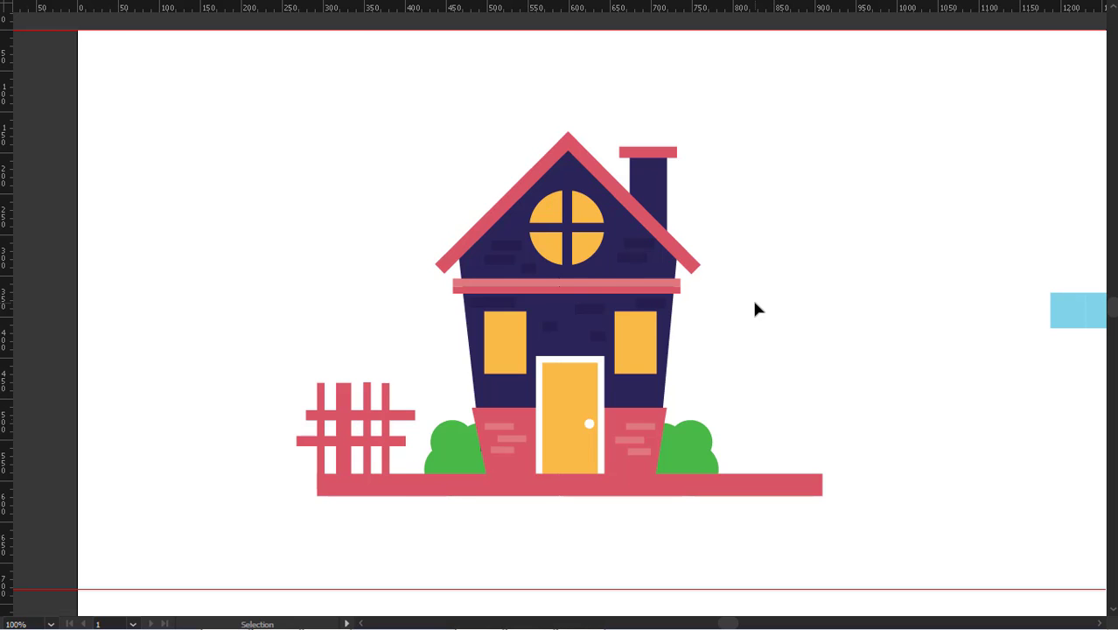
# Return to normal screen mode and draw a rectangle inside the left ground-floor window, filled with the door frame's white
pyautogui.press('f')
pyautogui.scroll(-2, 769, 359)
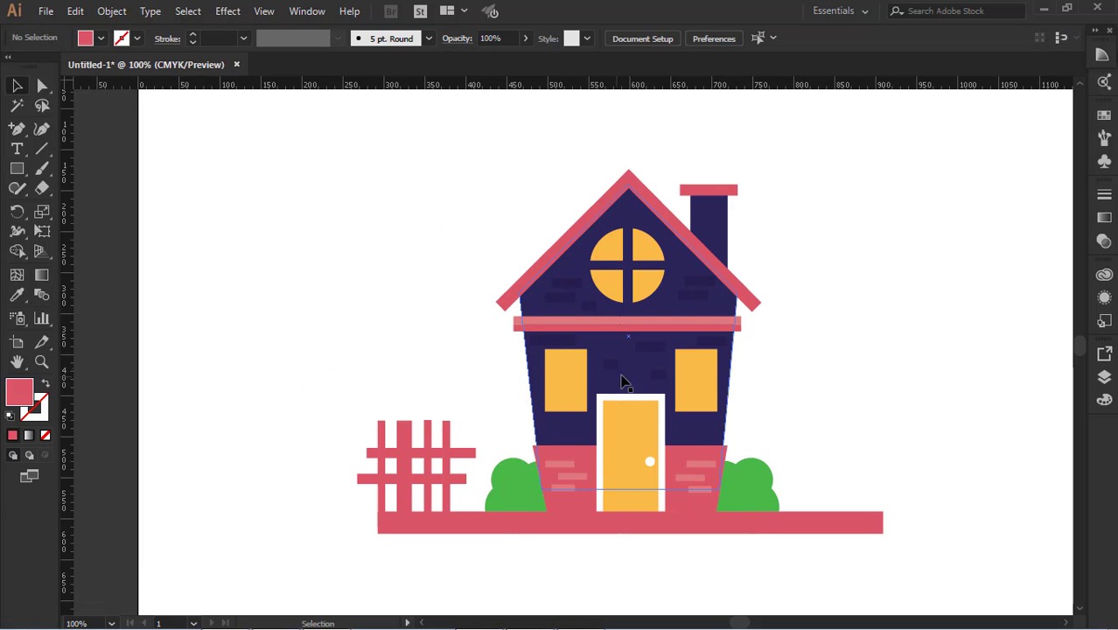
pyautogui.click(14, 171)
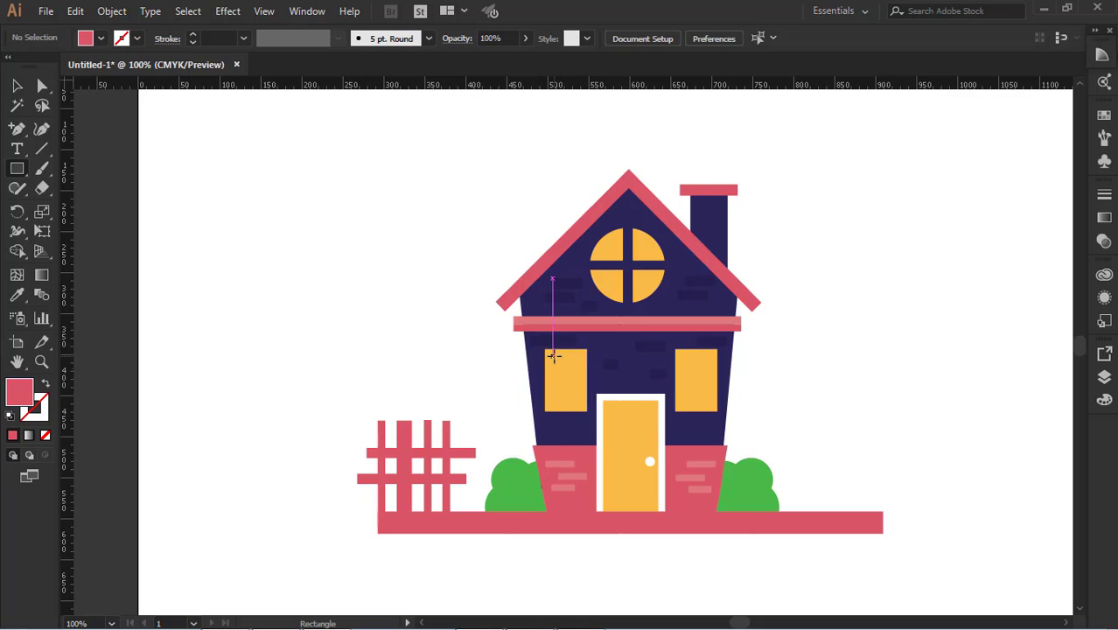
pyautogui.moveTo(551, 354); pyautogui.dragTo(582, 400)
pyautogui.click(18, 295)
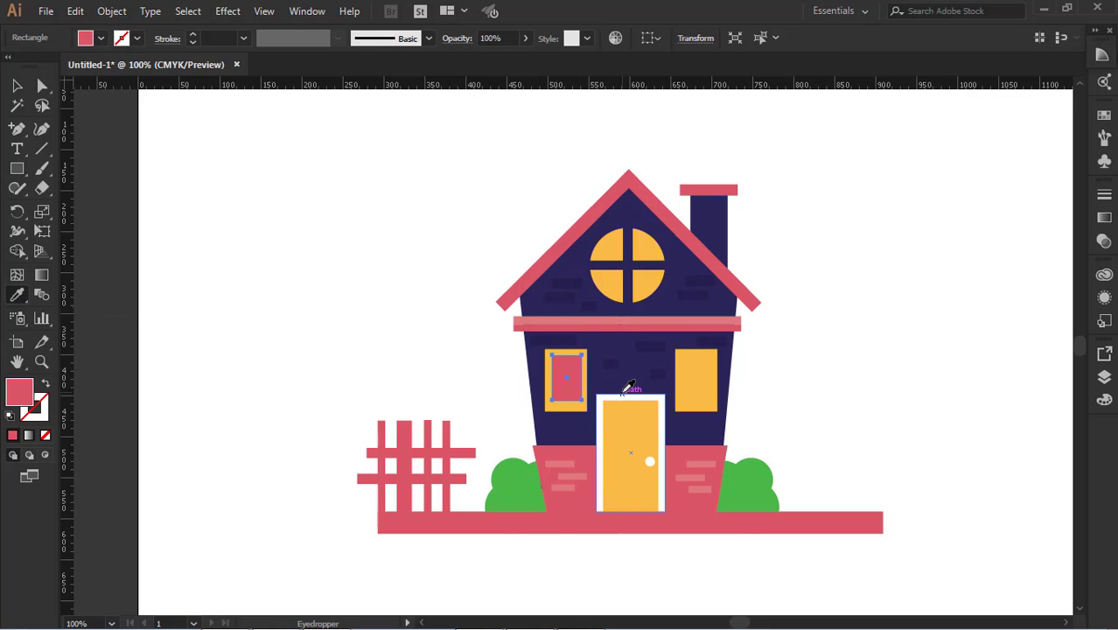
pyautogui.click(619, 395)
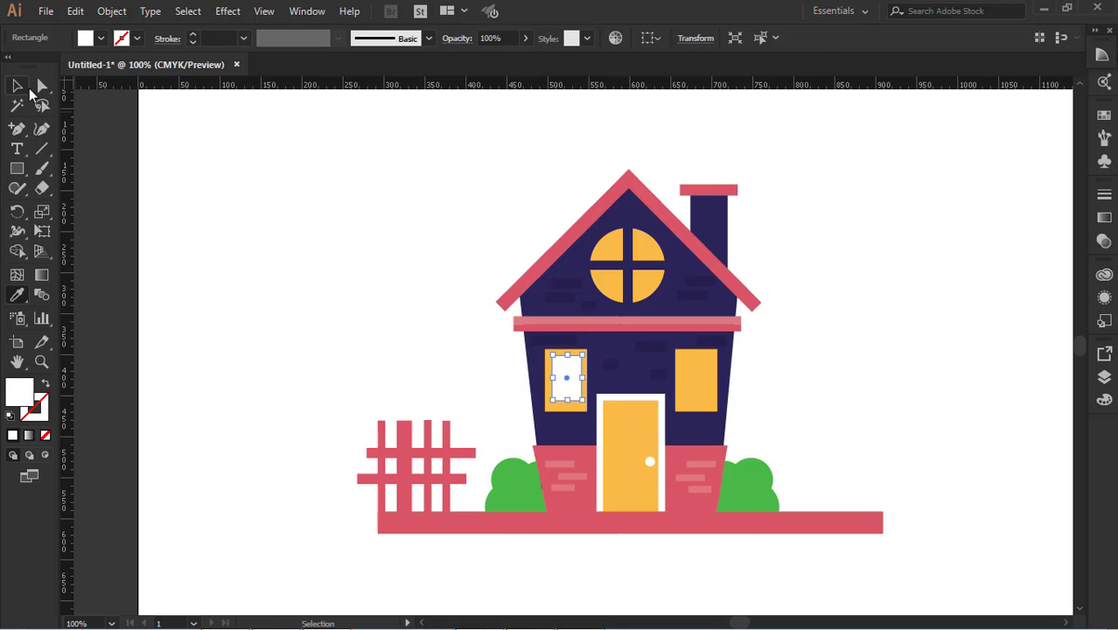
pyautogui.click(18, 86)
# Delete the white rectangle inside the left ground-floor window
pyautogui.click(210, 202)
pyautogui.click(573, 393)
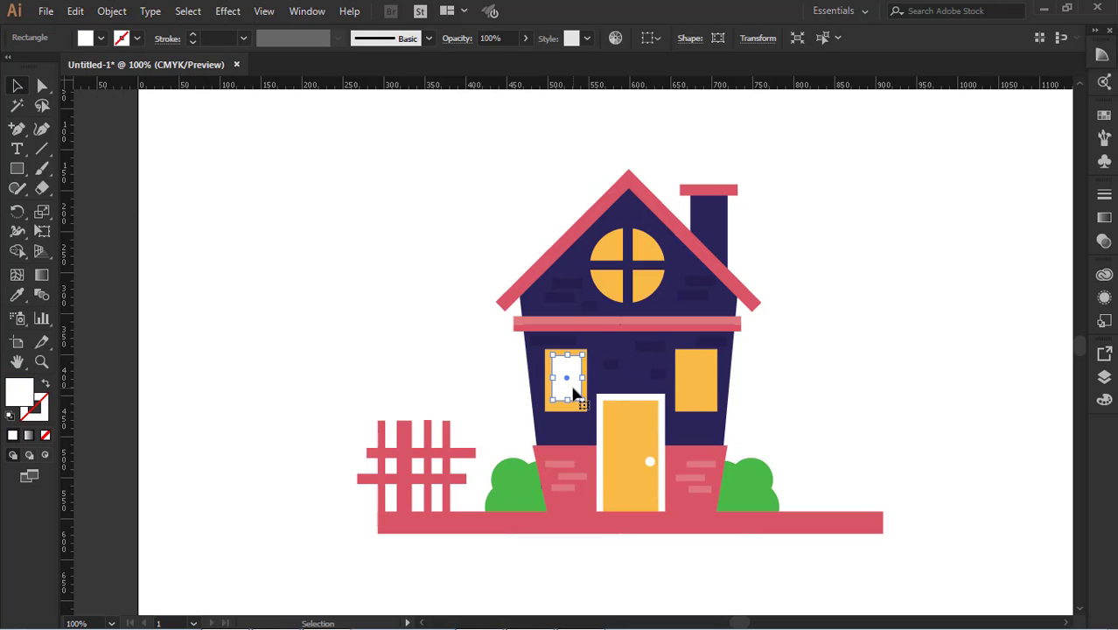
pyautogui.press('Delete')
# Ungroup the house illustration and select only the red base strip beneath the house
pyautogui.scroll(-5, 838, 337)
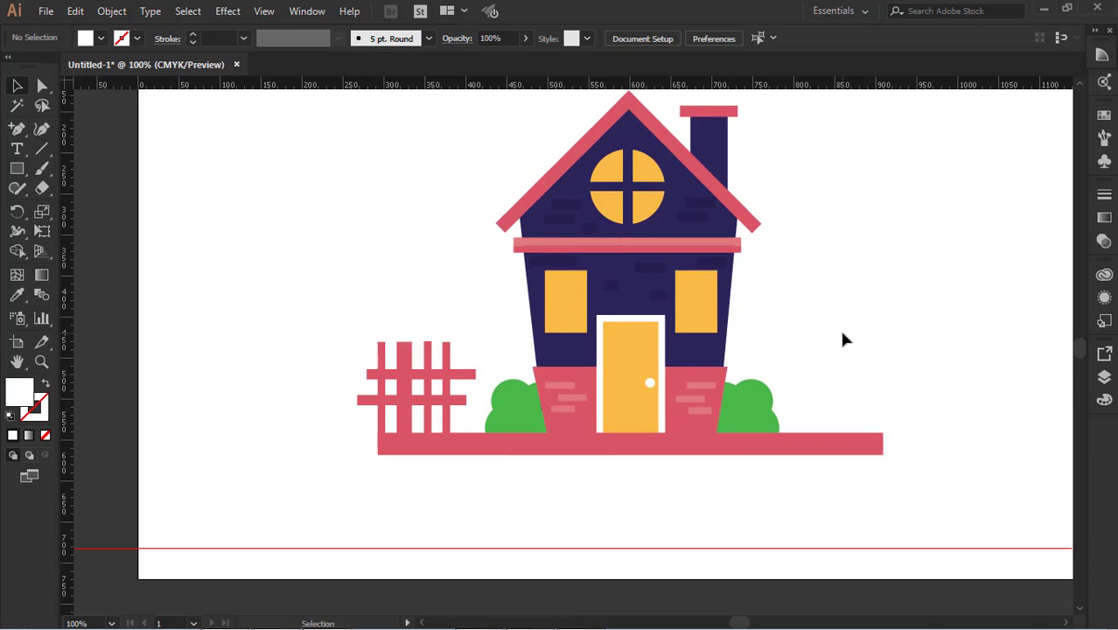
pyautogui.scroll(1, 806, 348)
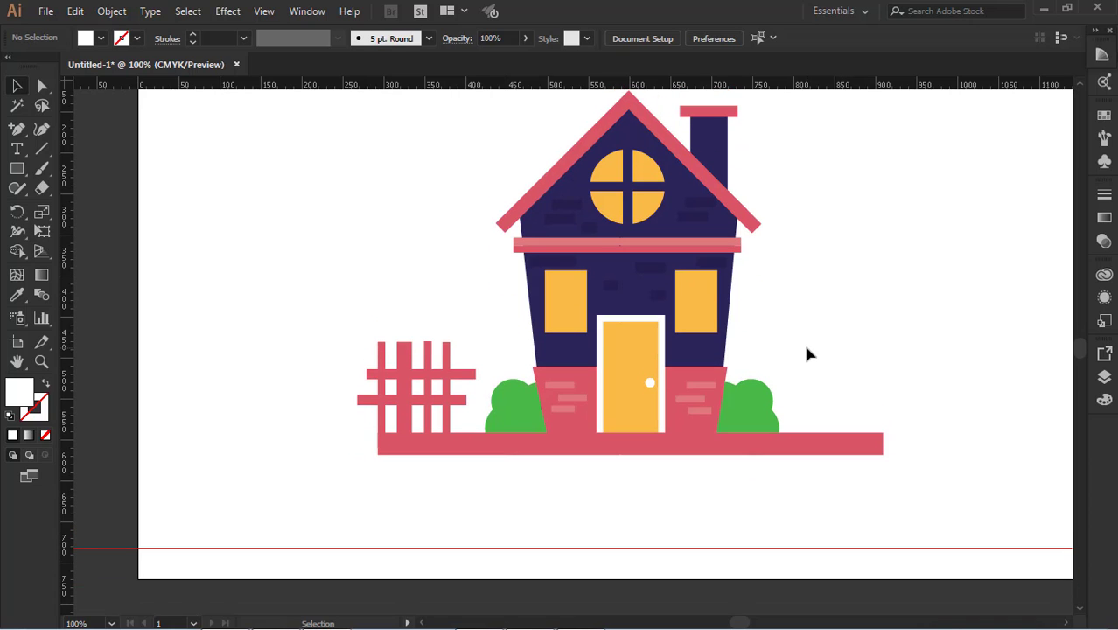
pyautogui.click(822, 446)
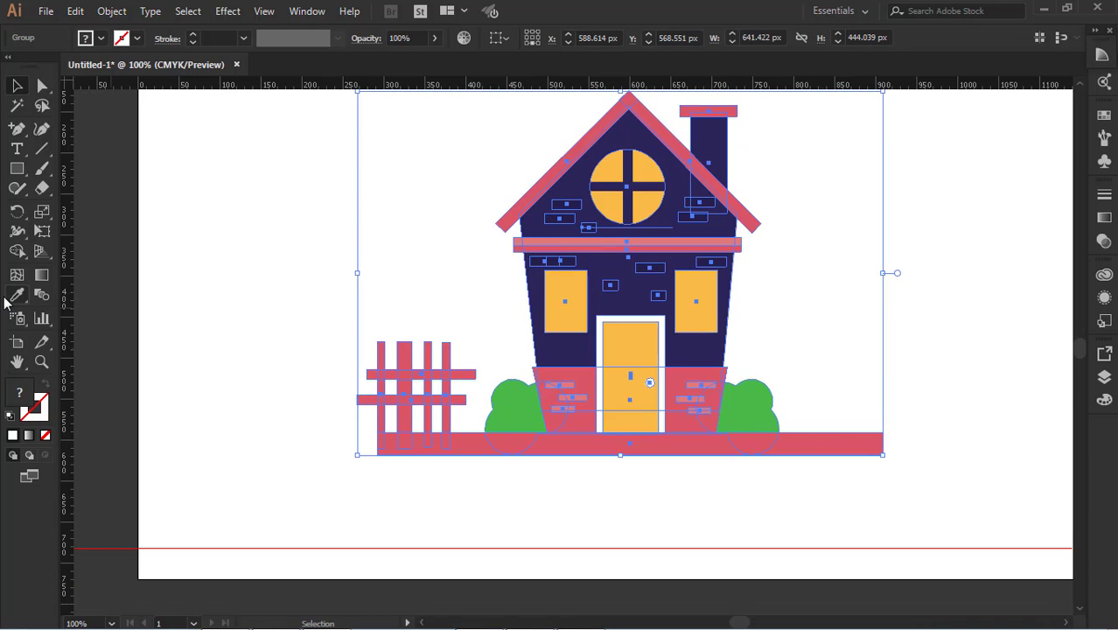
pyautogui.rightClick(856, 445)
pyautogui.click(882, 318)
pyautogui.click(820, 448)
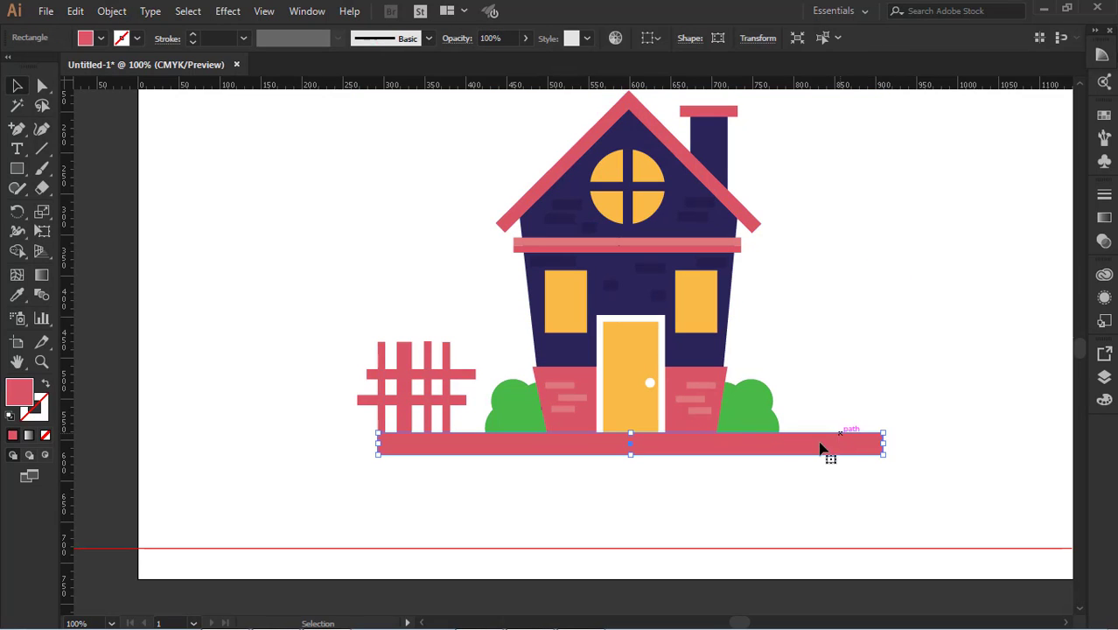
# Recolor the base strip with the dark purple sampled from the house body
pyautogui.click(17, 295)
pyautogui.click(649, 114)
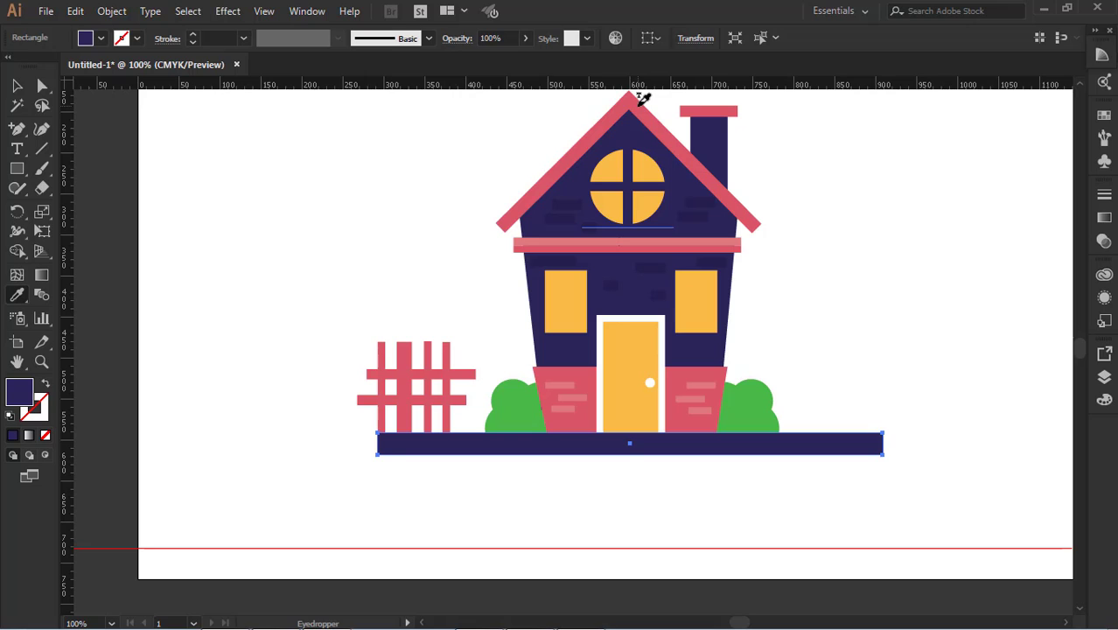
pyautogui.click(17, 86)
pyautogui.click(262, 210)
pyautogui.click(719, 441)
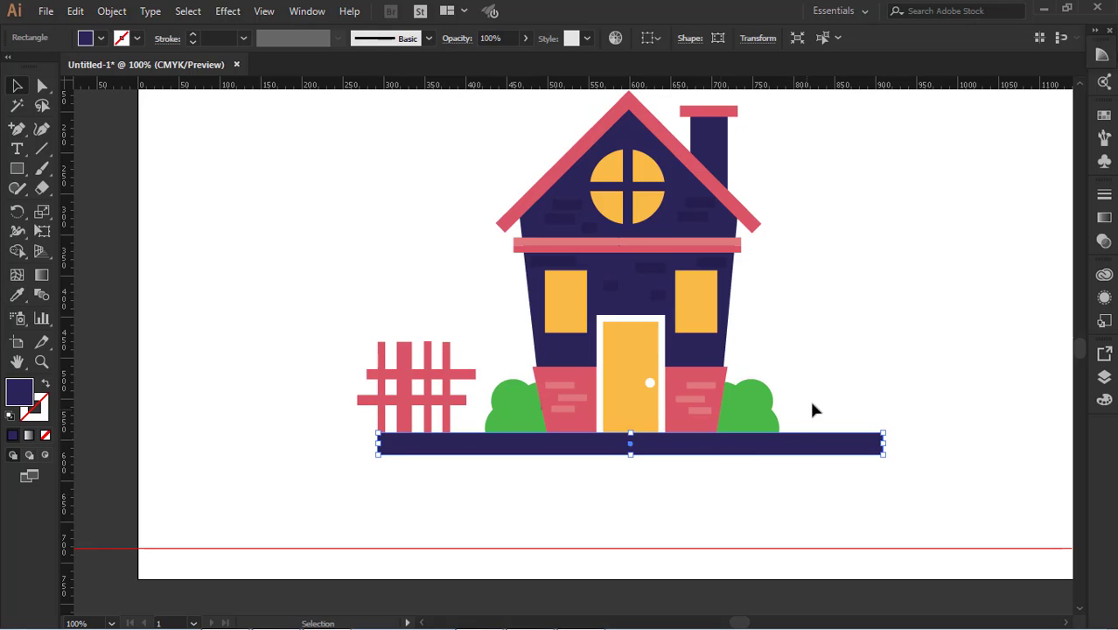
# Give the base strip the red fill sampled from the roof and deselect it
pyautogui.click(871, 331)
pyautogui.click(658, 450)
pyautogui.click(933, 286)
pyautogui.click(426, 437)
pyautogui.click(17, 294)
pyautogui.click(552, 171)
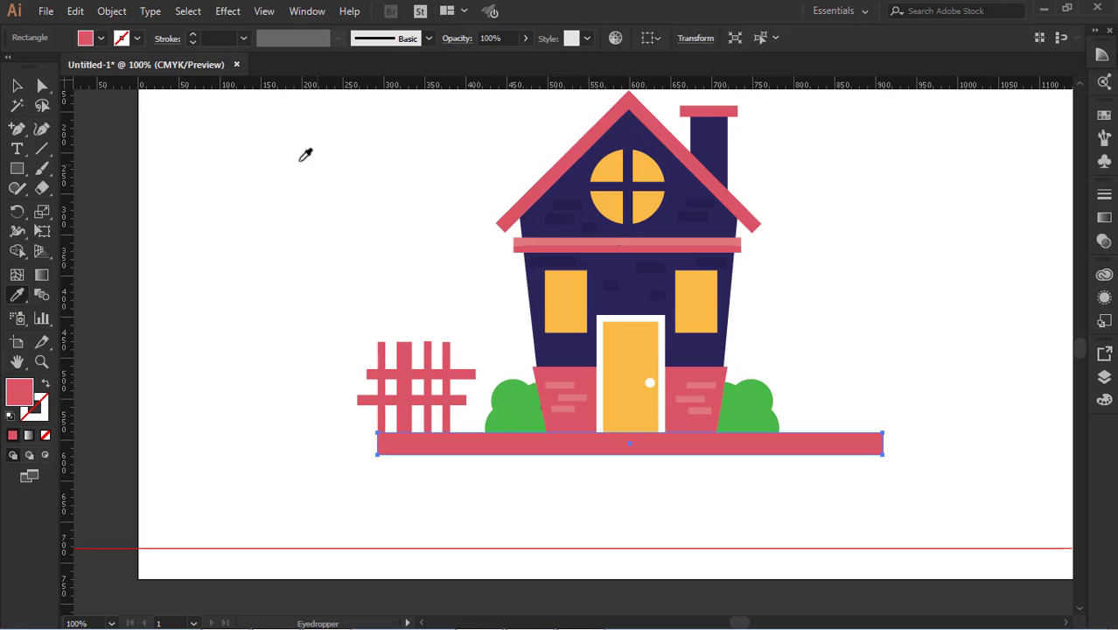
pyautogui.press('v')
pyautogui.click(175, 161)
# Try a narrow vertical red bar over the roof peak and round window, rotating it counterclockwise
pyautogui.scroll(1, 910, 268)
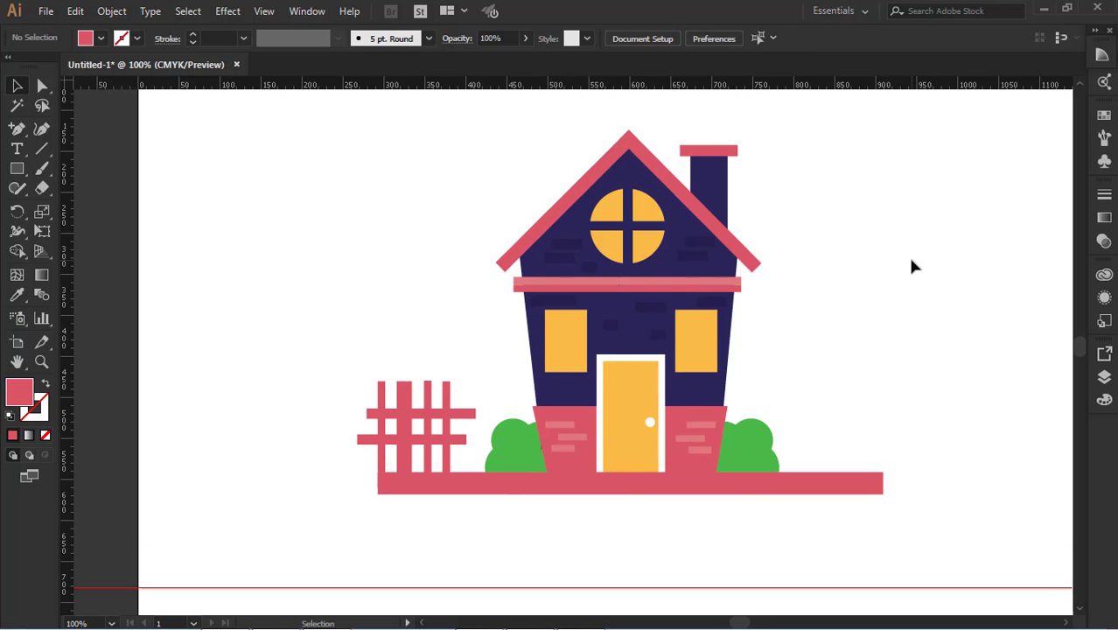
pyautogui.click(17, 169)
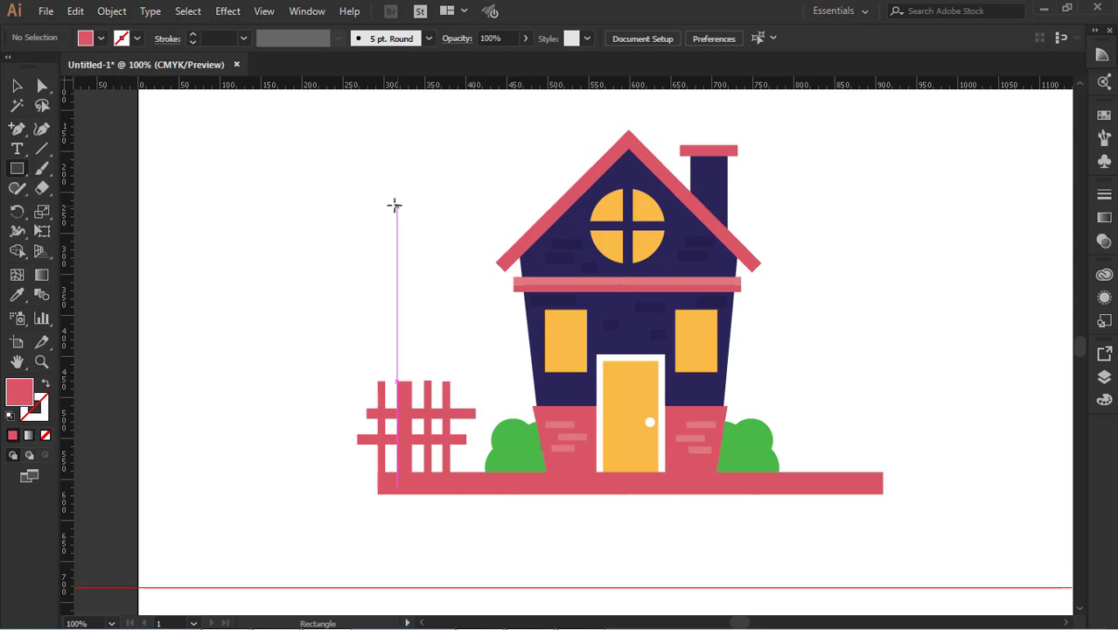
pyautogui.moveTo(618, 119)
pyautogui.mouseDown()
pyautogui.moveTo(529, 202)
pyautogui.moveTo(617, 171)
pyautogui.moveTo(636, 186)
pyautogui.moveTo(630, 266)
pyautogui.mouseUp()
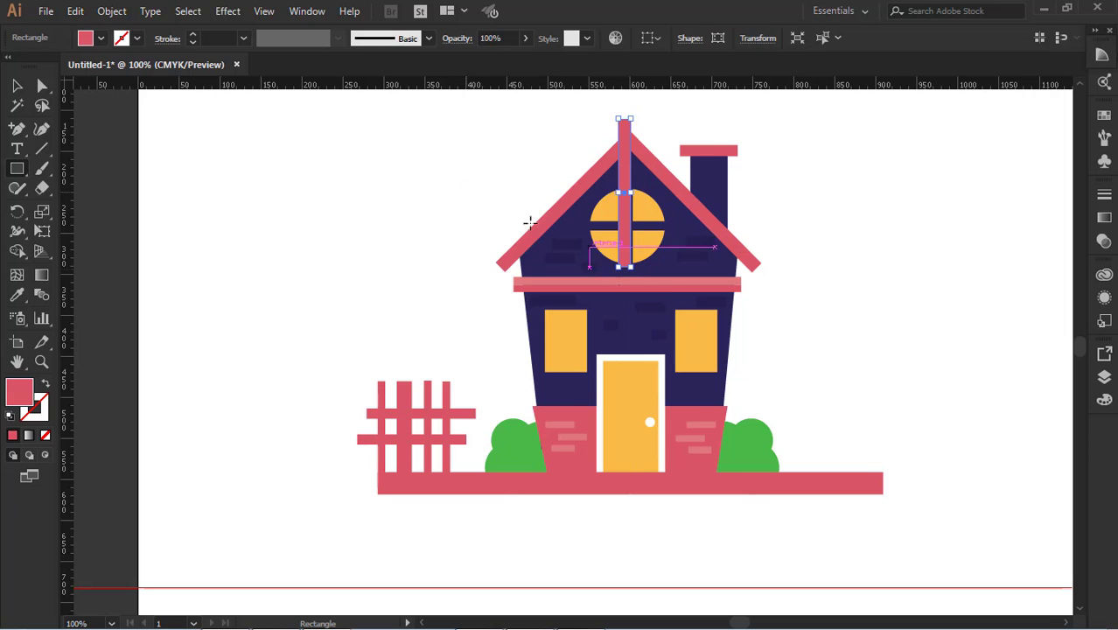
pyautogui.press('v')
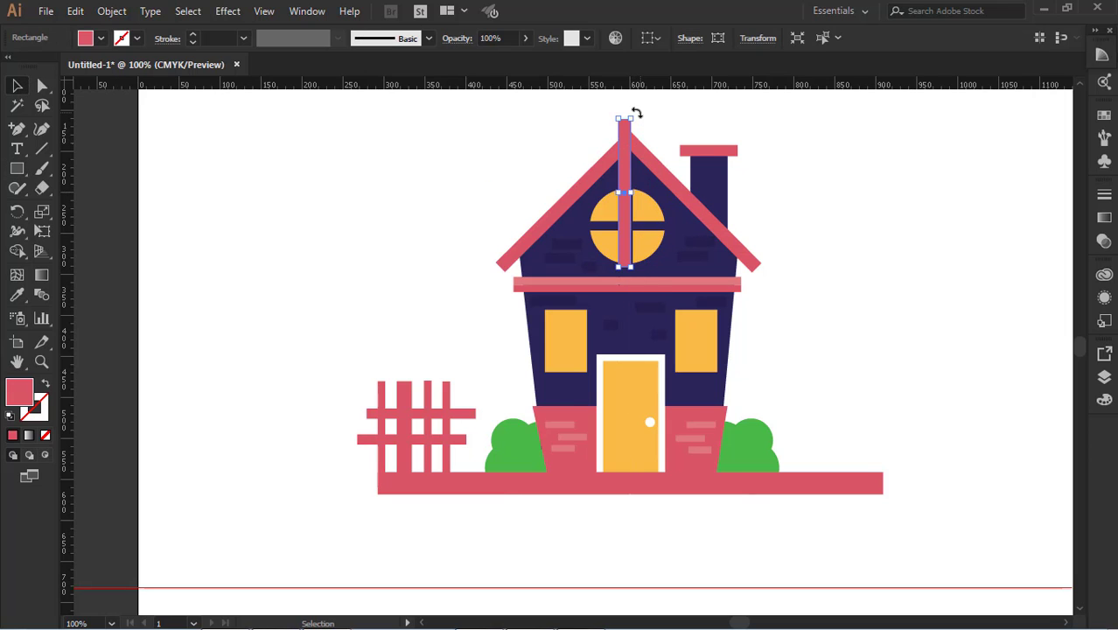
pyautogui.moveTo(634, 112); pyautogui.dragTo(572, 162)
pyautogui.click(801, 184)
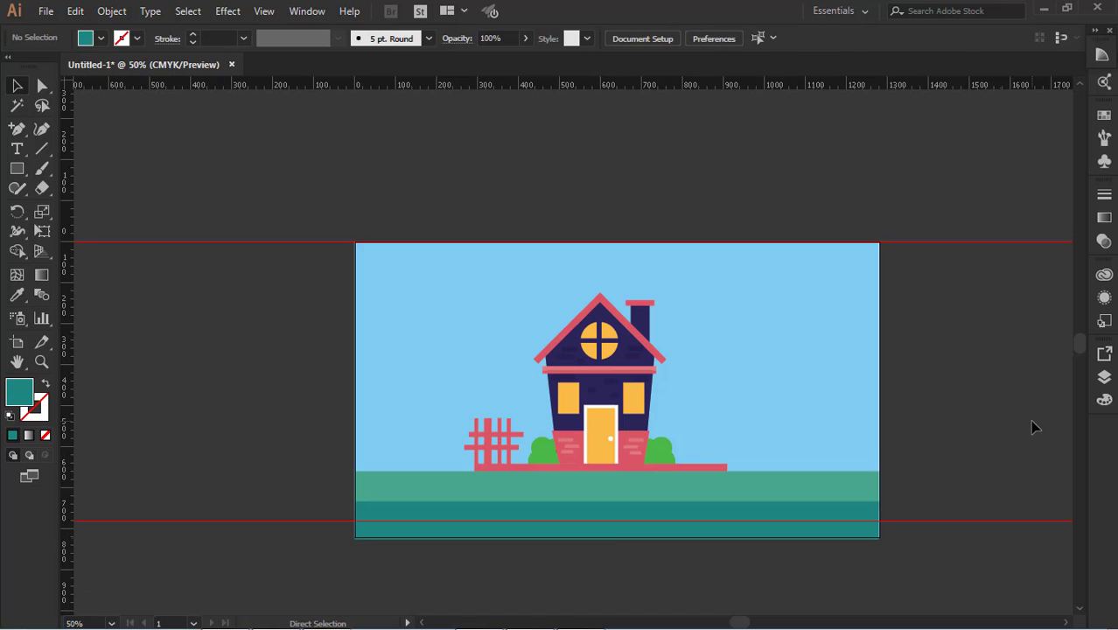
# Paste the copied image and fit the whole artboard in the window
pyautogui.hotkey('ctrl', 'v')
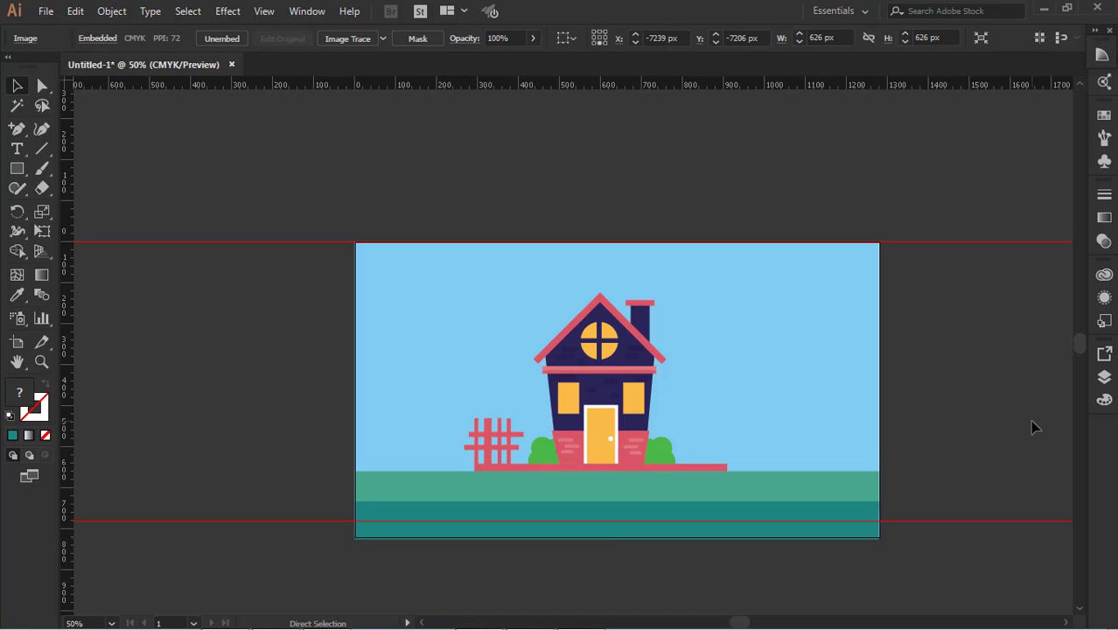
pyautogui.hotkey('ctrl', '0')
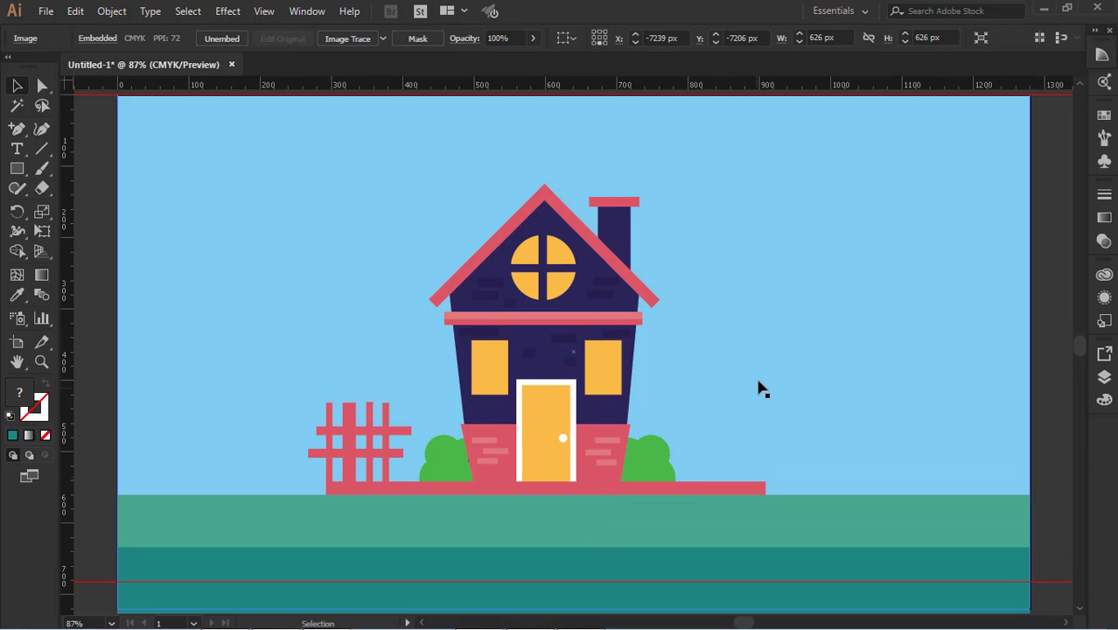
pyautogui.scroll(2, 760, 381)
pyautogui.scroll(-1, 761, 377)
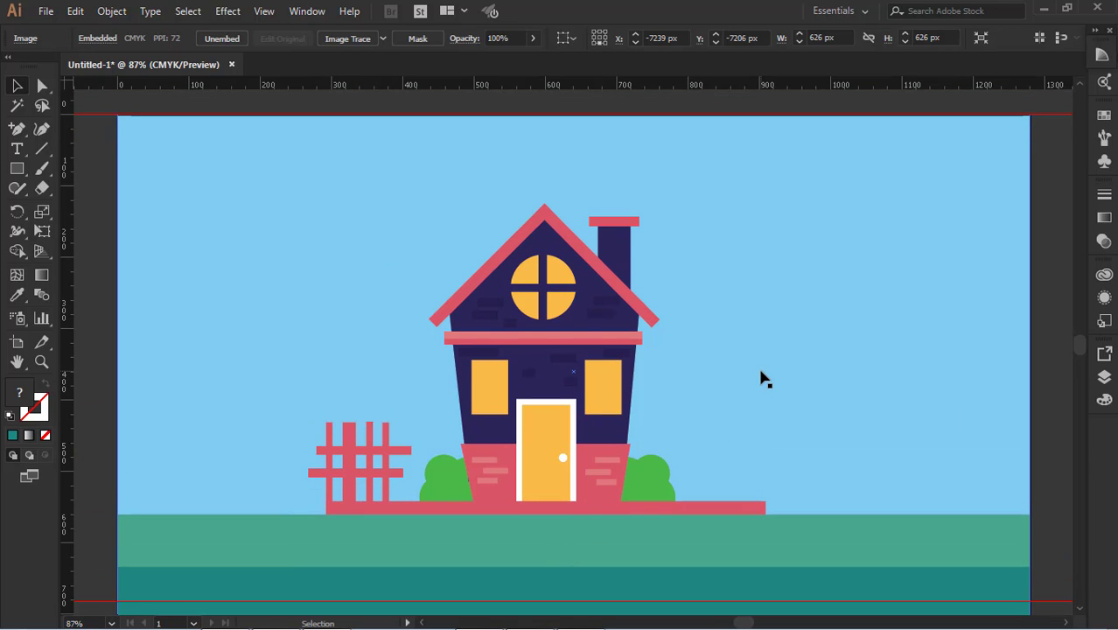
pyautogui.scroll(-2, 760, 378)
# Try recoloring the right bush with the light green of the ground, undo it and deselect the bush
pyautogui.click(652, 446)
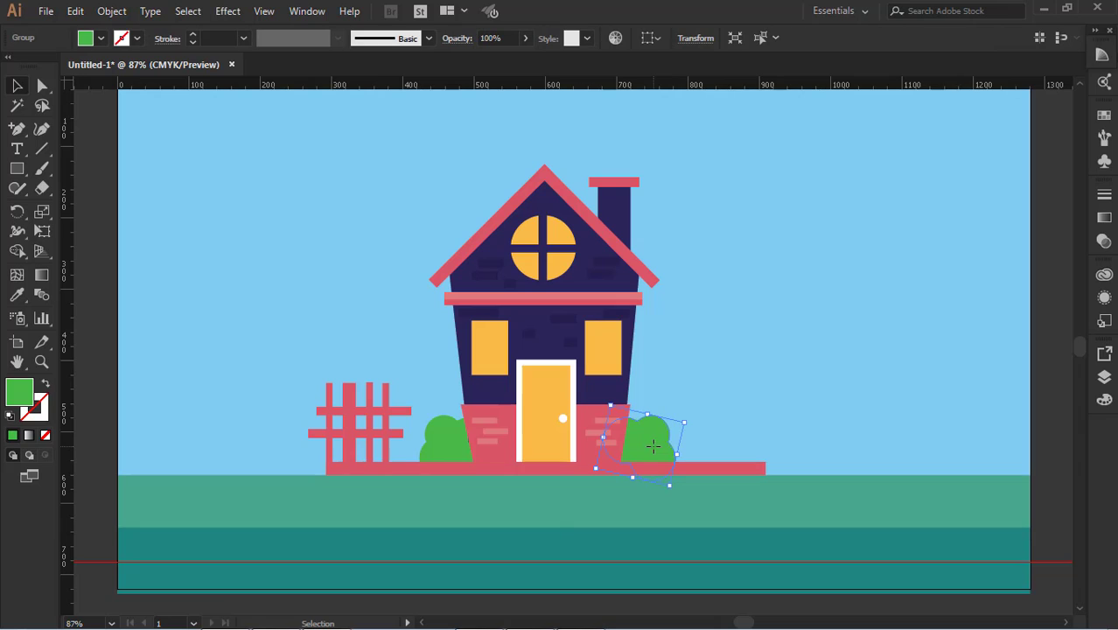
pyautogui.click(17, 295)
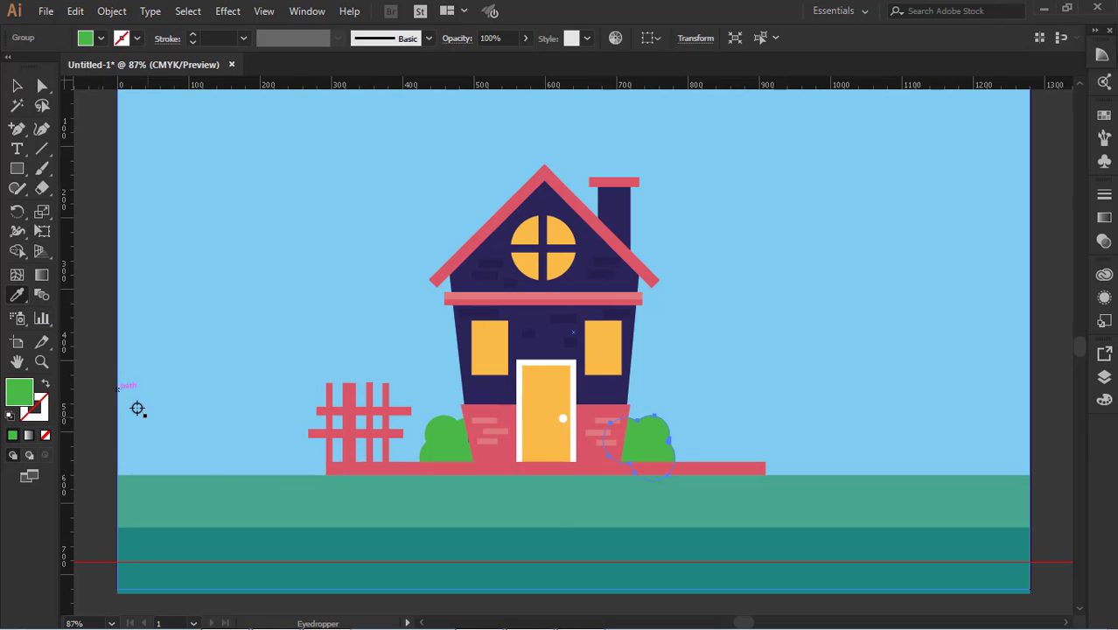
pyautogui.click(230, 493)
pyautogui.hotkey('ctrl', 'z')
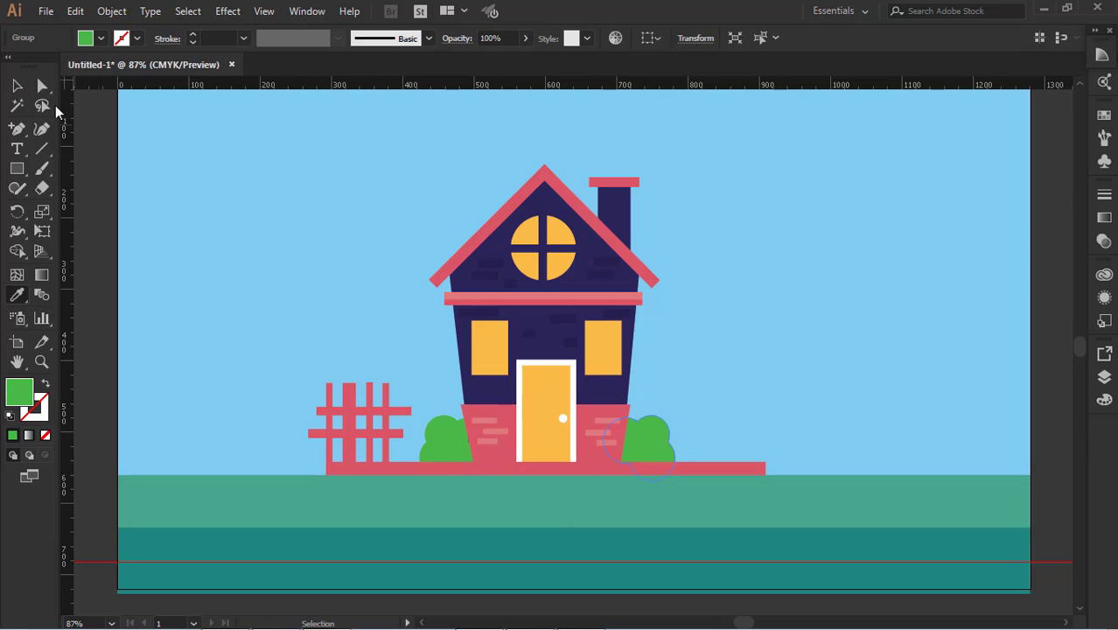
pyautogui.click(17, 85)
pyautogui.click(105, 224)
# Select the blue sky rectangle together with both green ground strips and lock them
pyautogui.press('space')
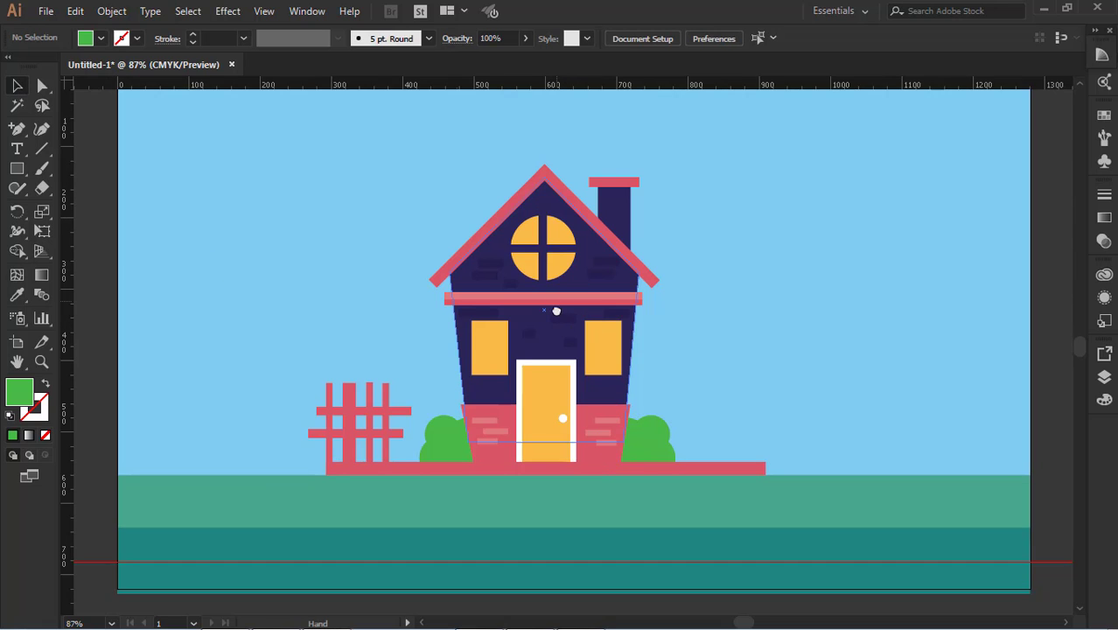
pyautogui.moveTo(554, 308); pyautogui.dragTo(577, 338)
pyautogui.click(849, 335)
pyautogui.scroll(-1, 853, 362)
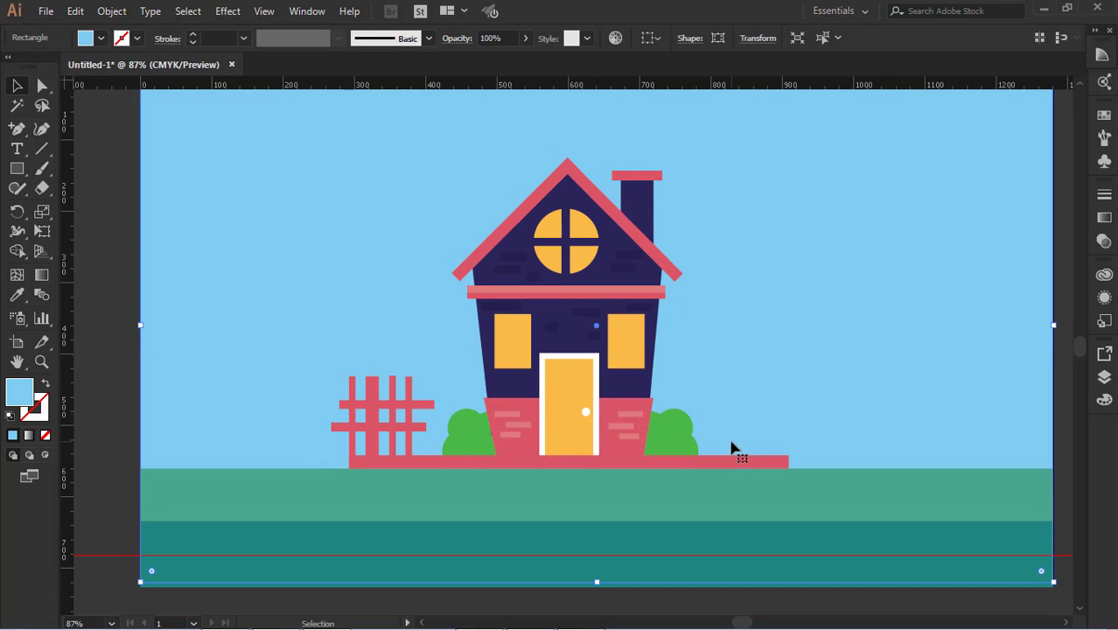
pyautogui.click(479, 318)
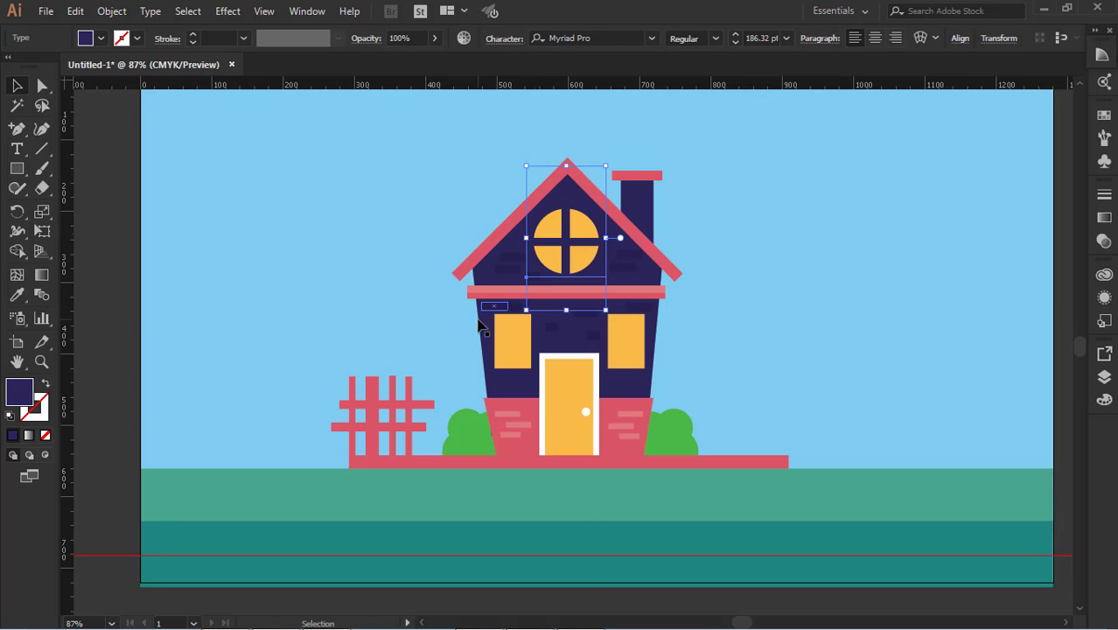
pyautogui.click(351, 302)
pyautogui.keyDown('shift'); pyautogui.click(269, 483); pyautogui.keyUp('shift')
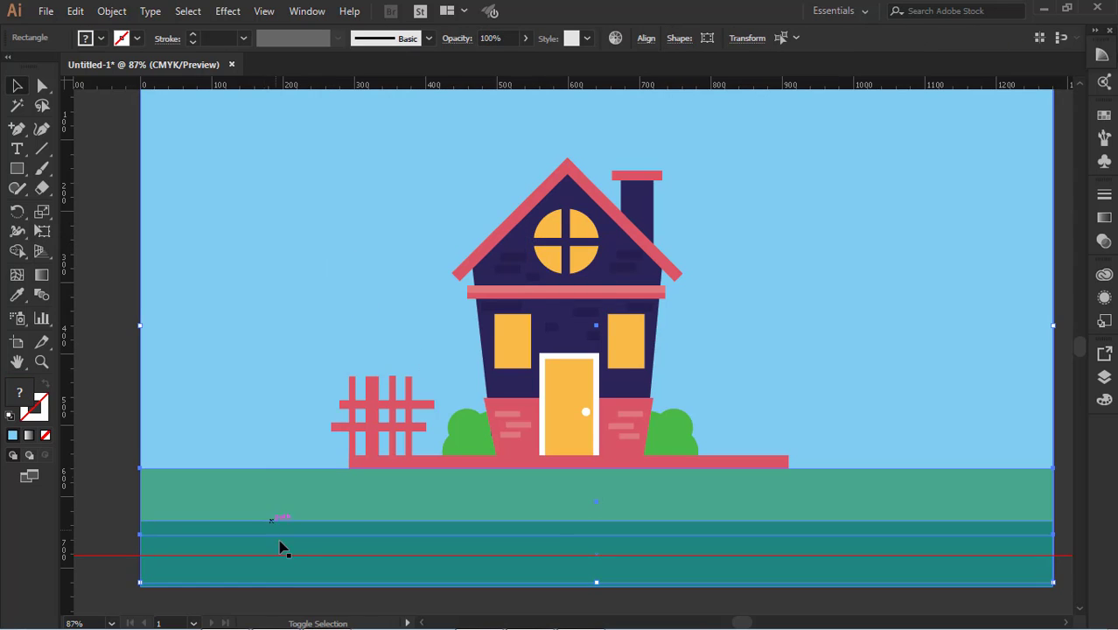
pyautogui.keyDown('shift'); pyautogui.click(285, 556); pyautogui.keyUp('shift')
pyautogui.click(112, 12)
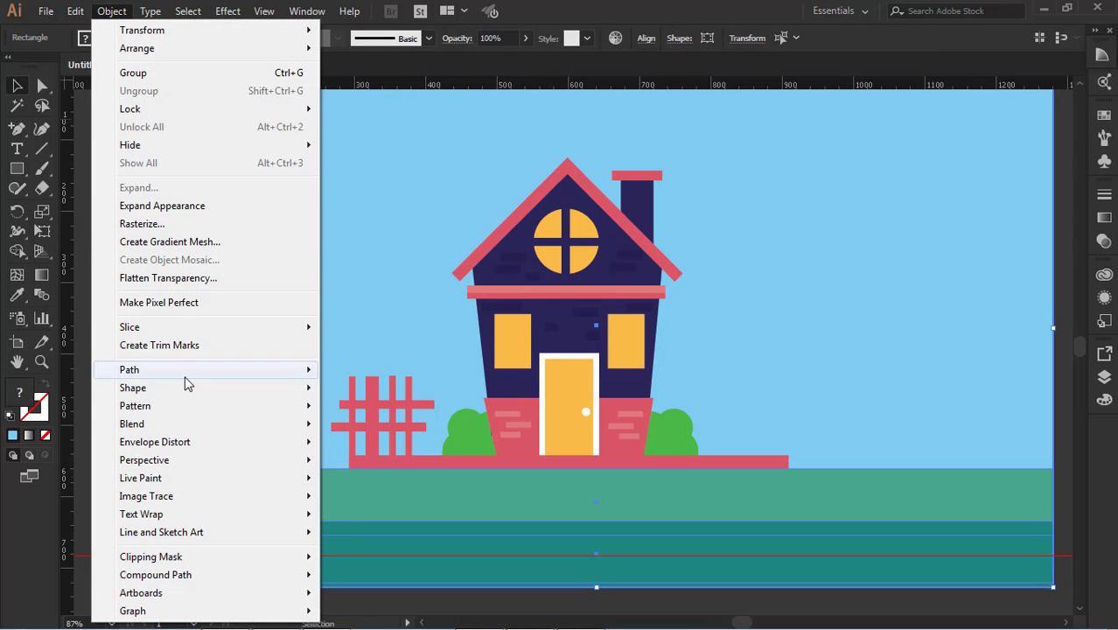
pyautogui.moveTo(162, 110)
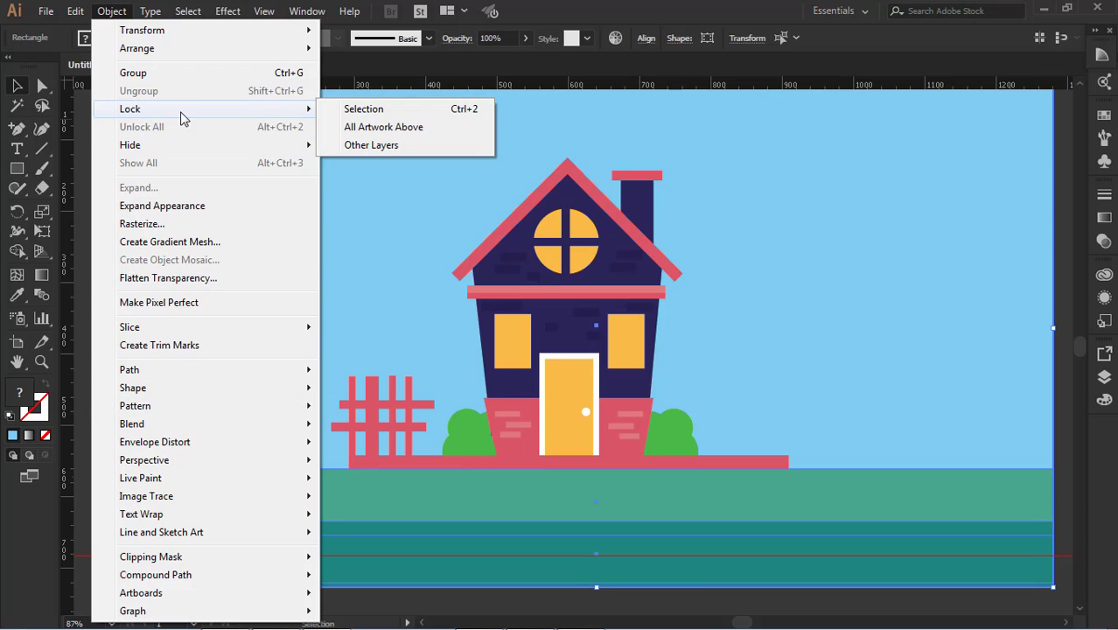
pyautogui.click(358, 111)
# Group the complete house illustration, shift it about 40 px right to the artboard's horizontal center and deselect it
pyautogui.moveTo(310, 113); pyautogui.dragTo(929, 473)
pyautogui.hotkey('ctrl', 'g')
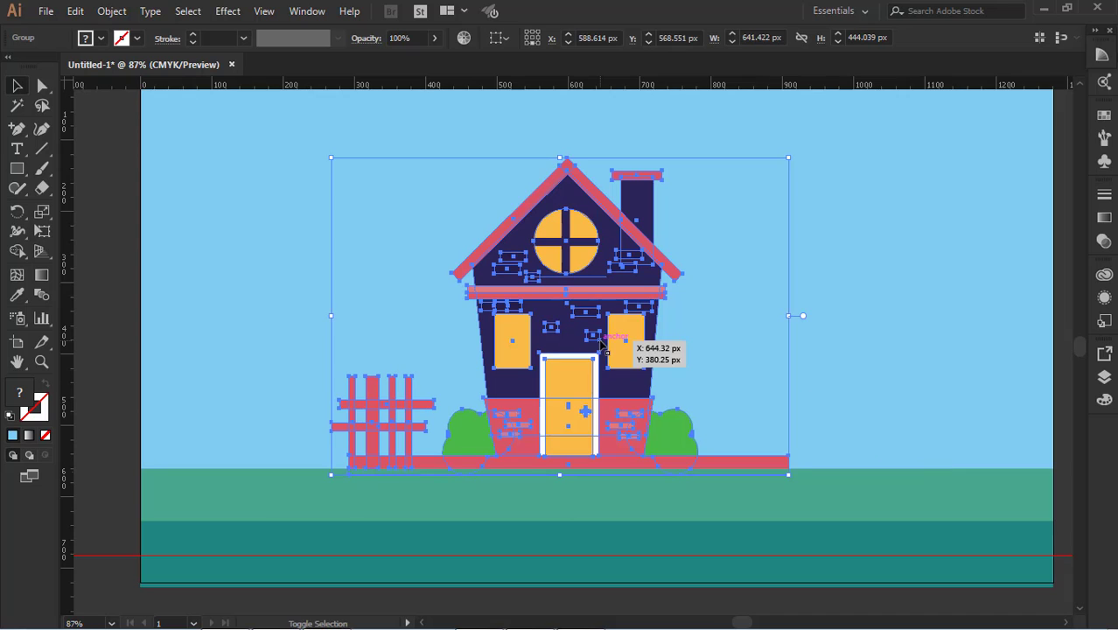
pyautogui.hotkey('shift', 'Right')
pyautogui.hotkey('shift', 'Right')
pyautogui.hotkey('shift', 'Right')
pyautogui.hotkey('shift', 'Right')
pyautogui.click(916, 318)
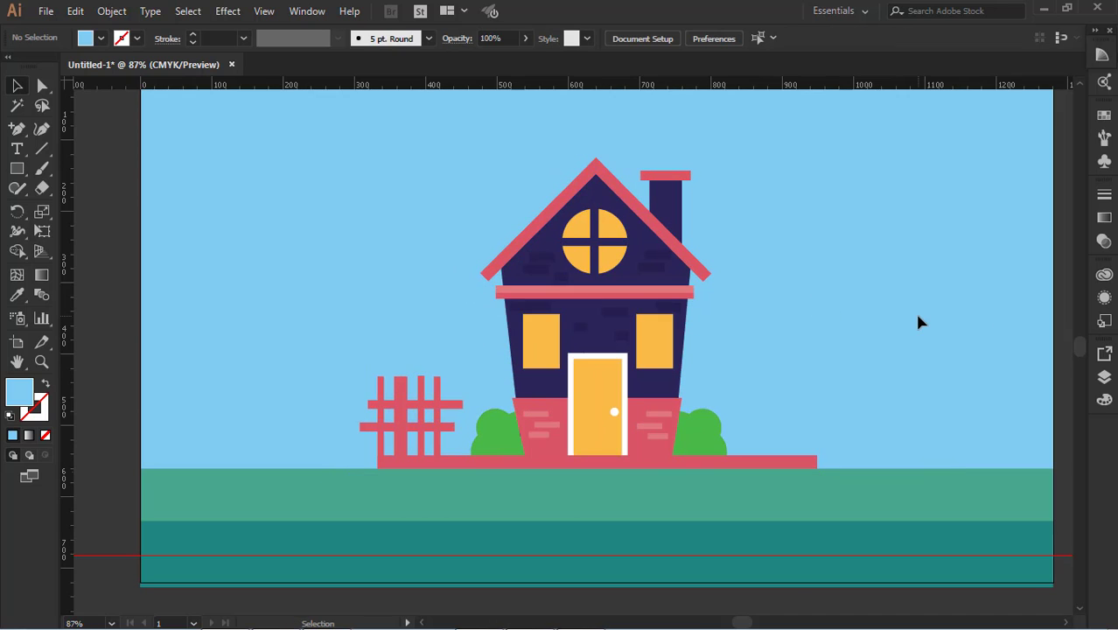
pyautogui.scroll(1, 917, 317)
pyautogui.scroll(1, 734, 299)
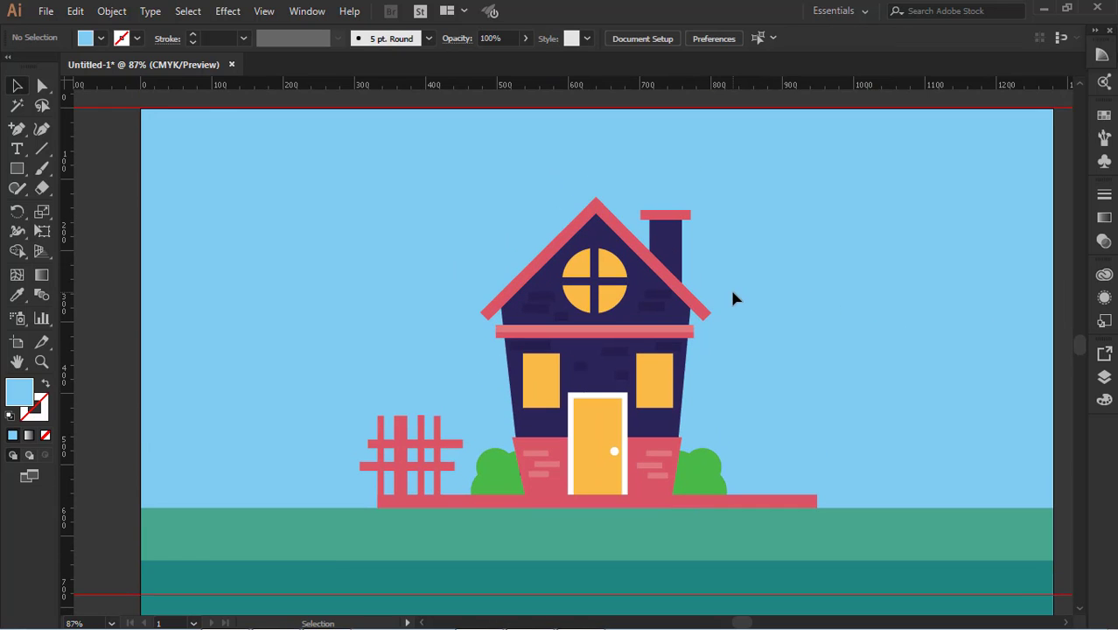
pyautogui.scroll(-1, 816, 376)
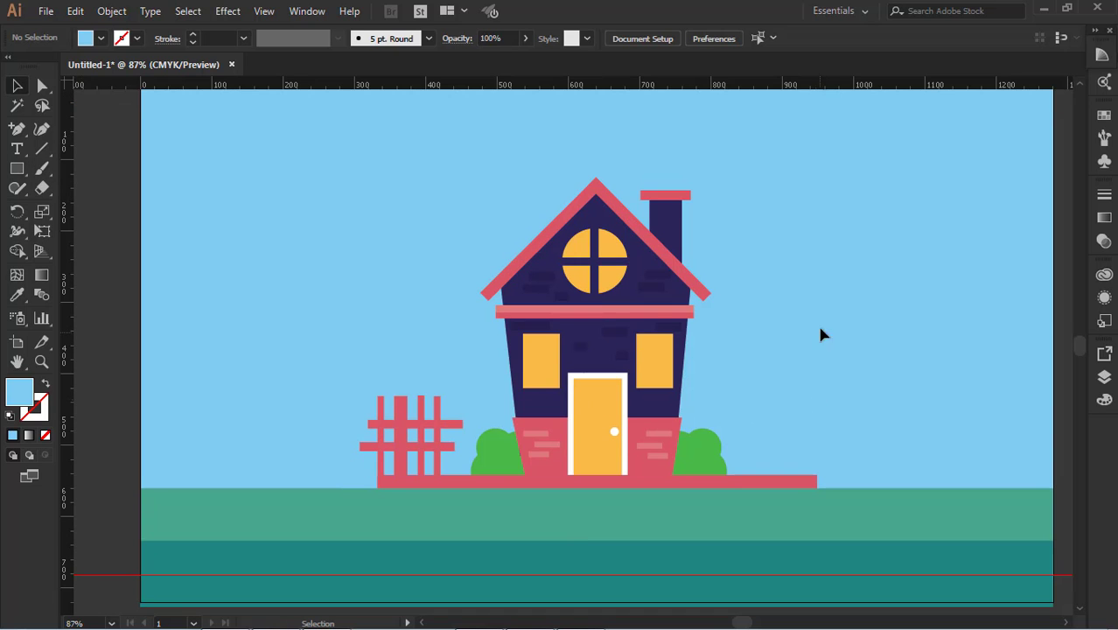